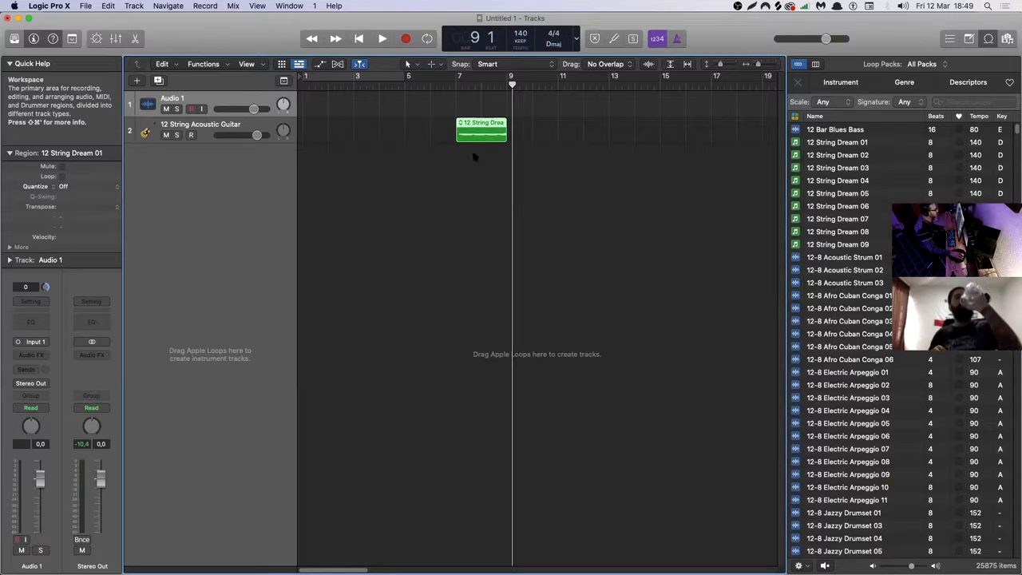
# Move the 12 String Dream 01 region to bar 1 and collapse the Quick Help and Region inspector sections.
pyautogui.moveTo(477, 133); pyautogui.dragTo(326, 133)
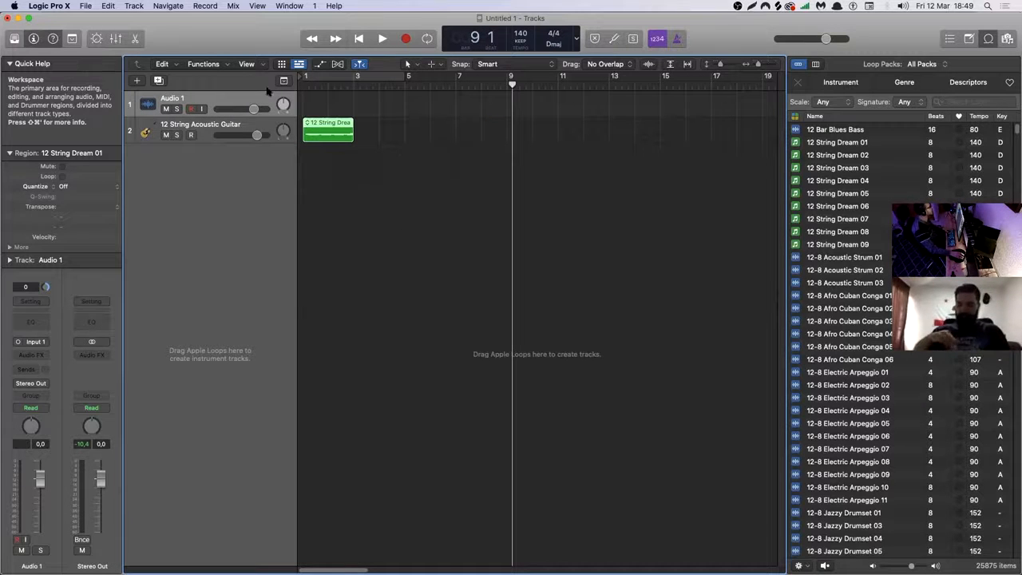
pyautogui.click(8, 63)
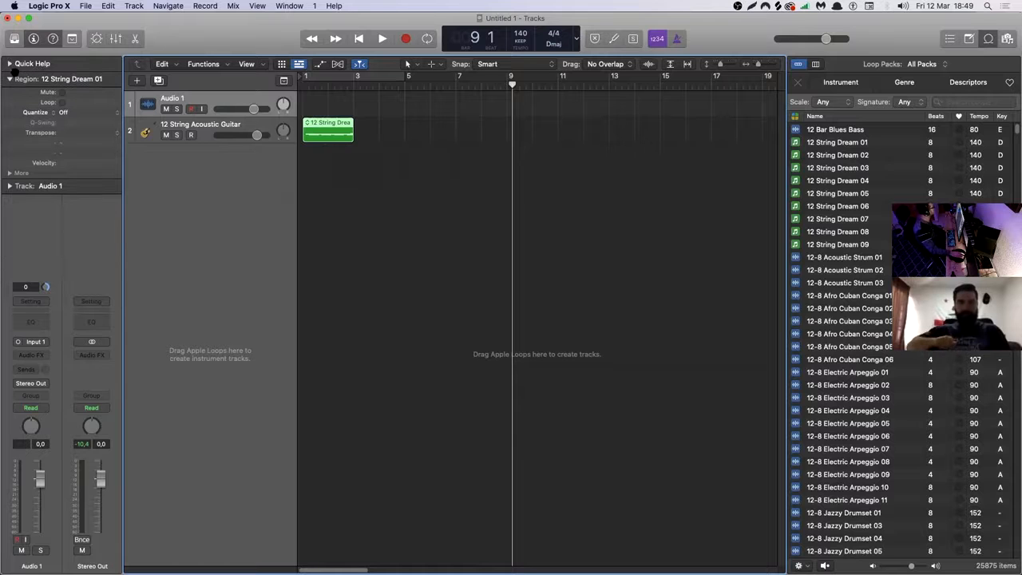
pyautogui.click(8, 79)
pyautogui.click(345, 149)
pyautogui.click(348, 139)
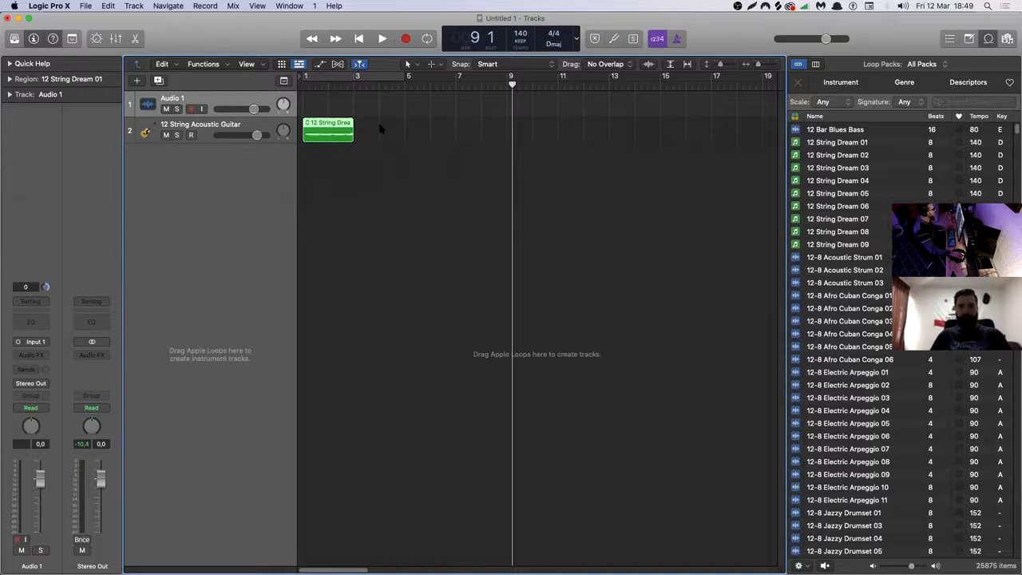
pyautogui.moveTo(380, 127); pyautogui.dragTo(337, 135)
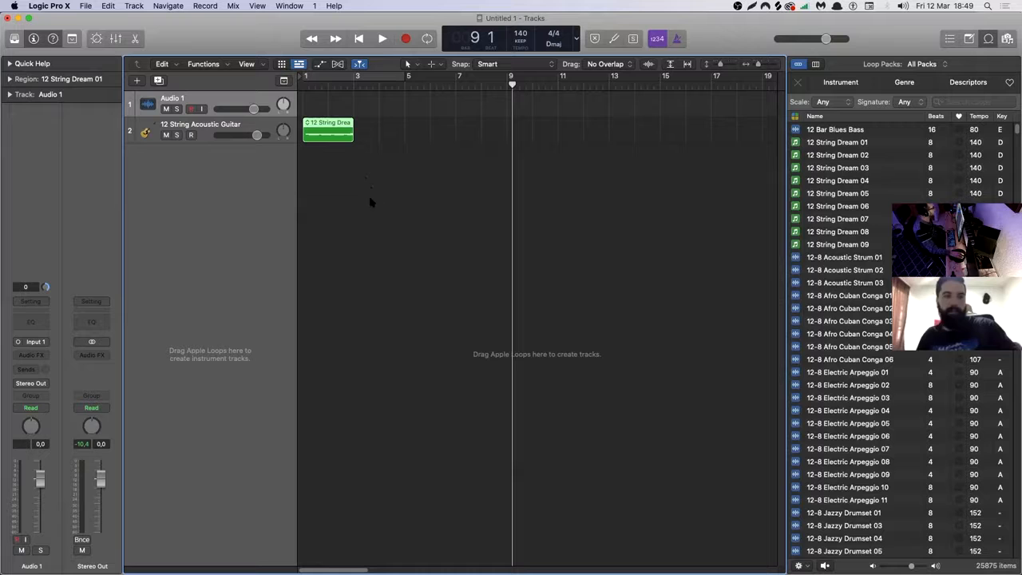
pyautogui.moveTo(388, 136); pyautogui.dragTo(345, 133)
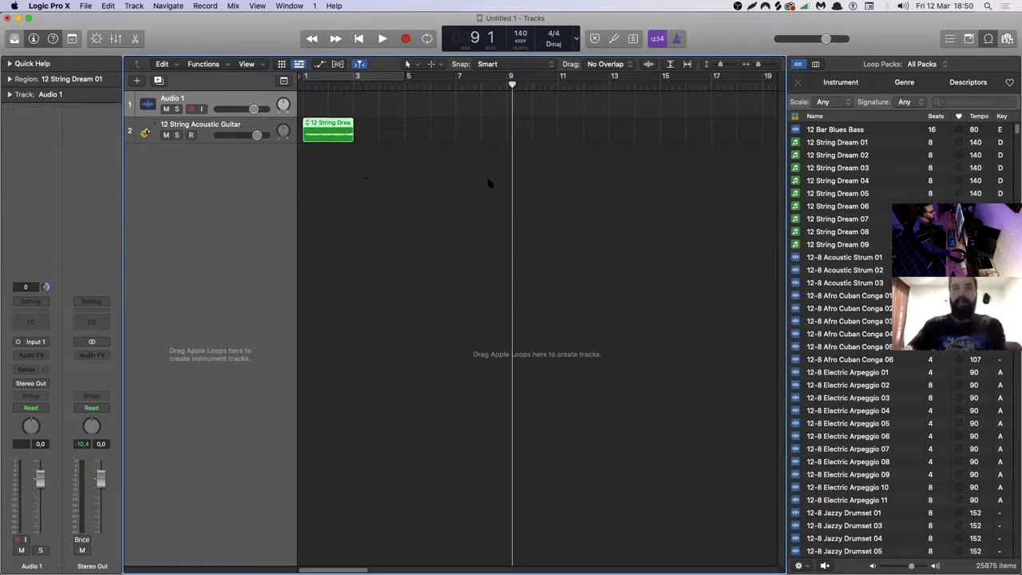
pyautogui.moveTo(400, 127); pyautogui.dragTo(336, 137)
# Return the playhead to the start and add the 2-Step Jump Beat 01 loop at bar 1 on a new track.
pyautogui.press('Return')
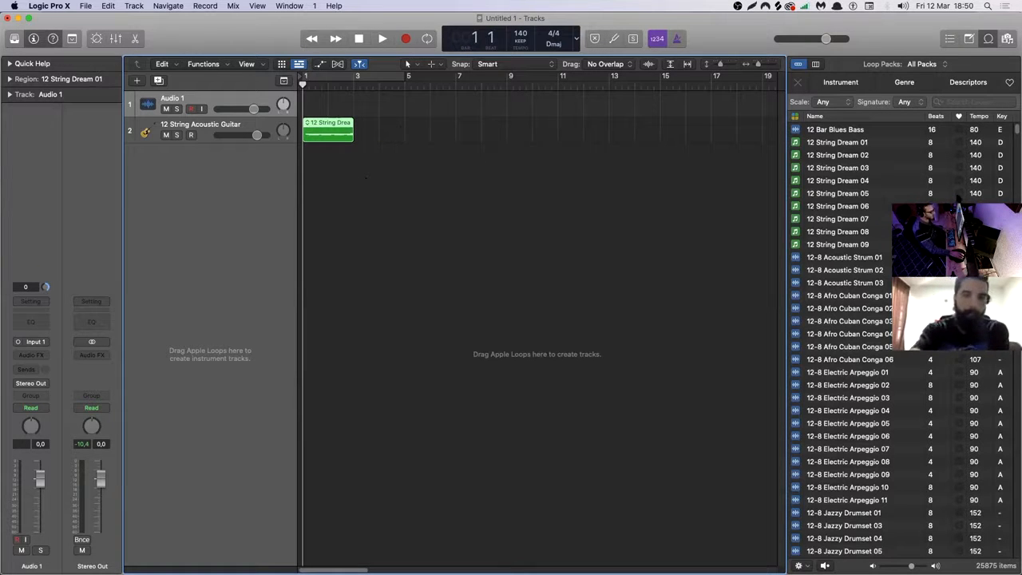
pyautogui.scroll(-15, 843, 410)
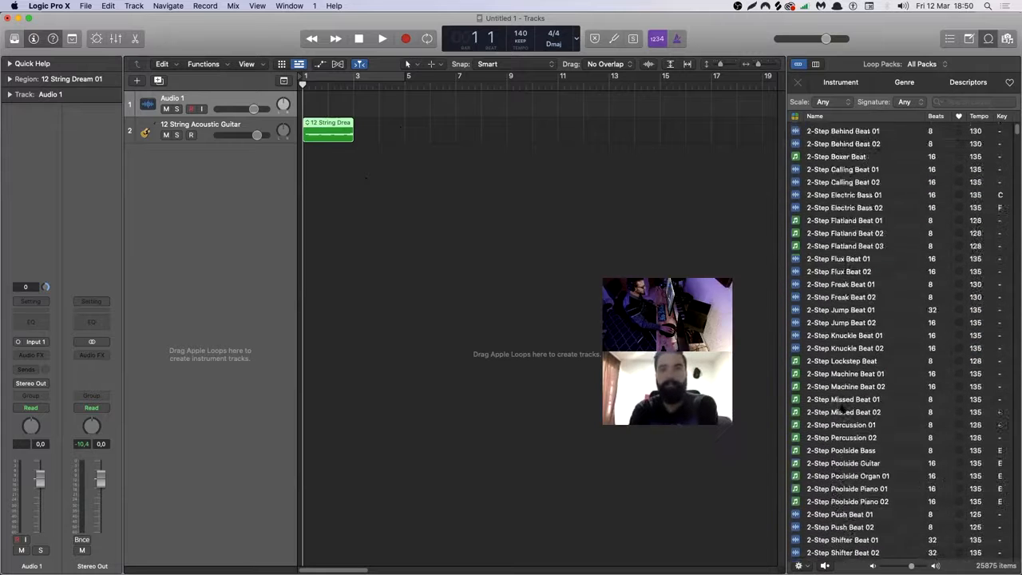
pyautogui.scroll(-2, 842, 410)
pyautogui.moveTo(827, 279); pyautogui.dragTo(297, 196)
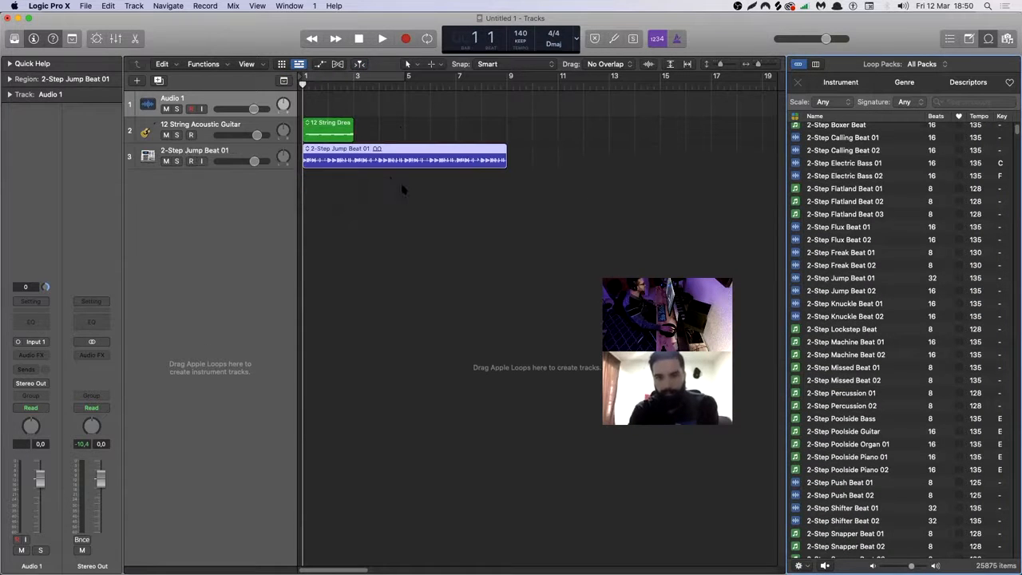
# Zoom in on the first bars of the arrangement and open the 2-Step Jump Beat 01 region in the audio editor.
pyautogui.moveTo(309, 103); pyautogui.dragTo(414, 182)
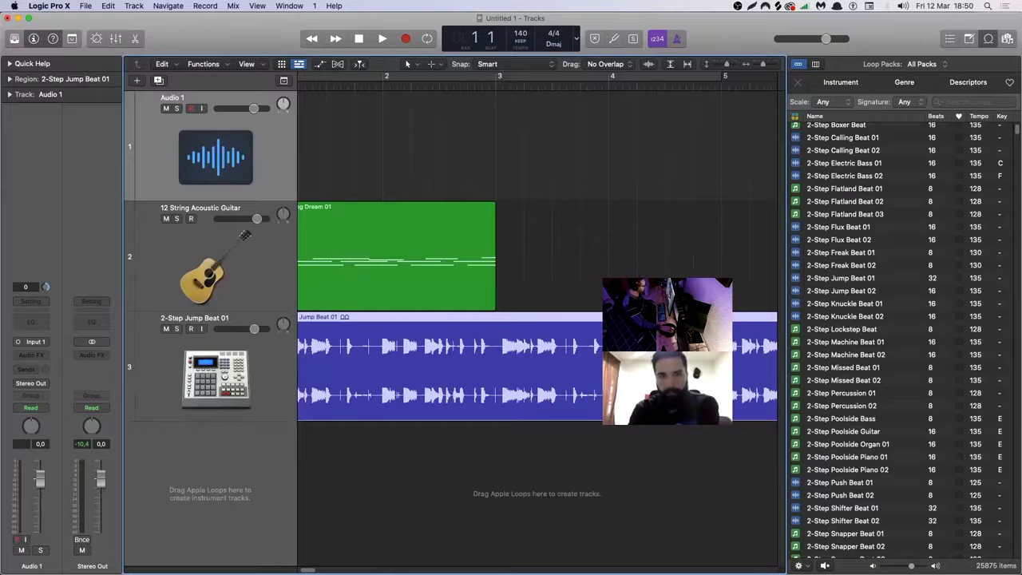
pyautogui.hscroll(-4, 538, 319)
pyautogui.click(344, 260)
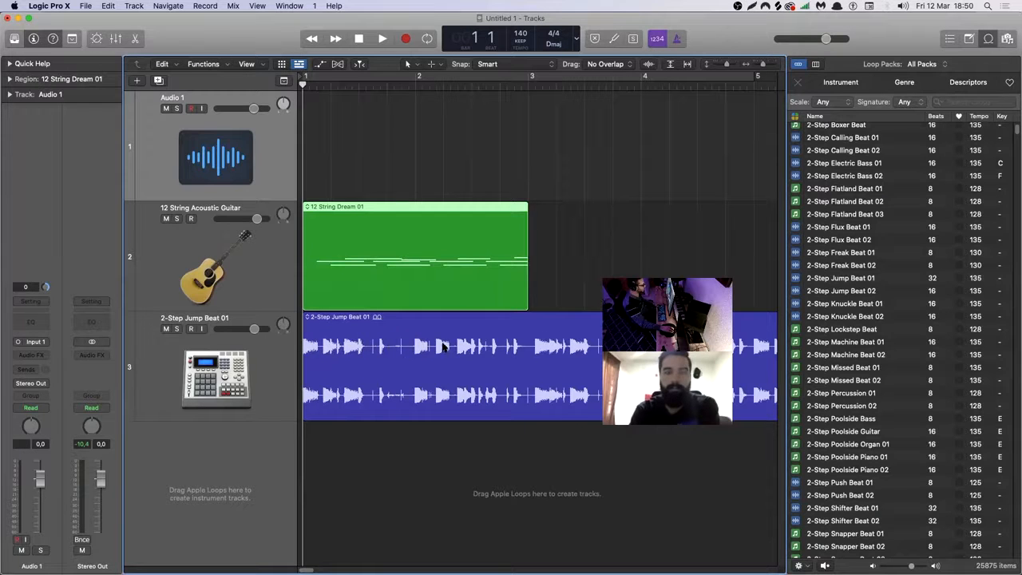
pyautogui.doubleClick(389, 352)
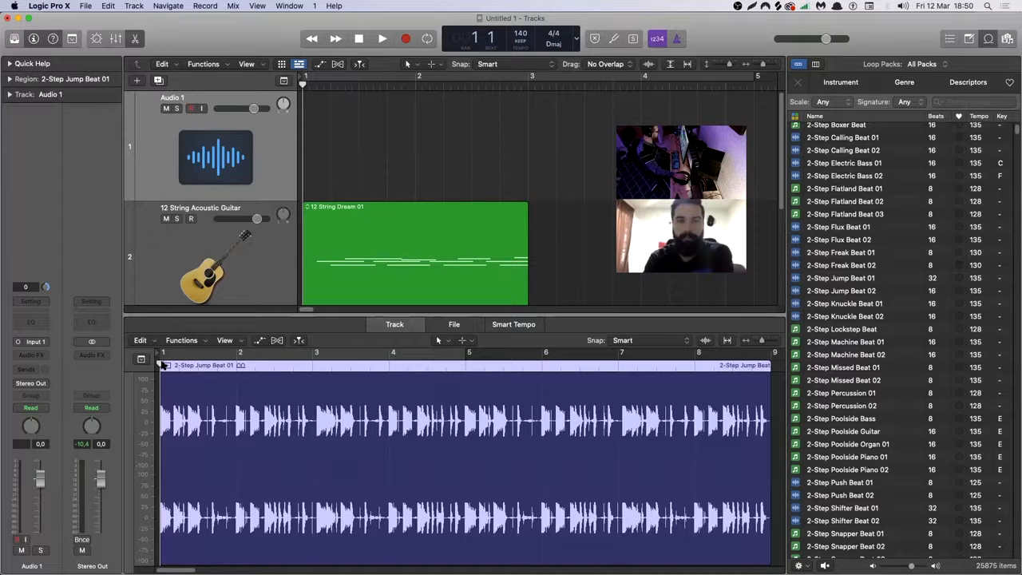
# Play the arrangement from bar 1 and mute the 12 String Acoustic Guitar track.
pyautogui.click(333, 108)
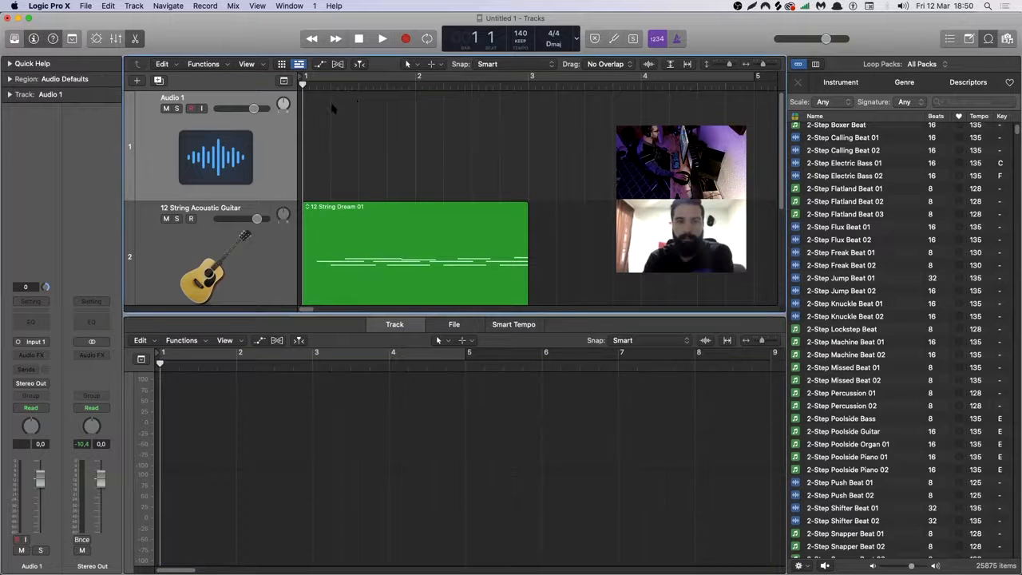
pyautogui.press('space')
pyautogui.scroll(-5, 156, 106)
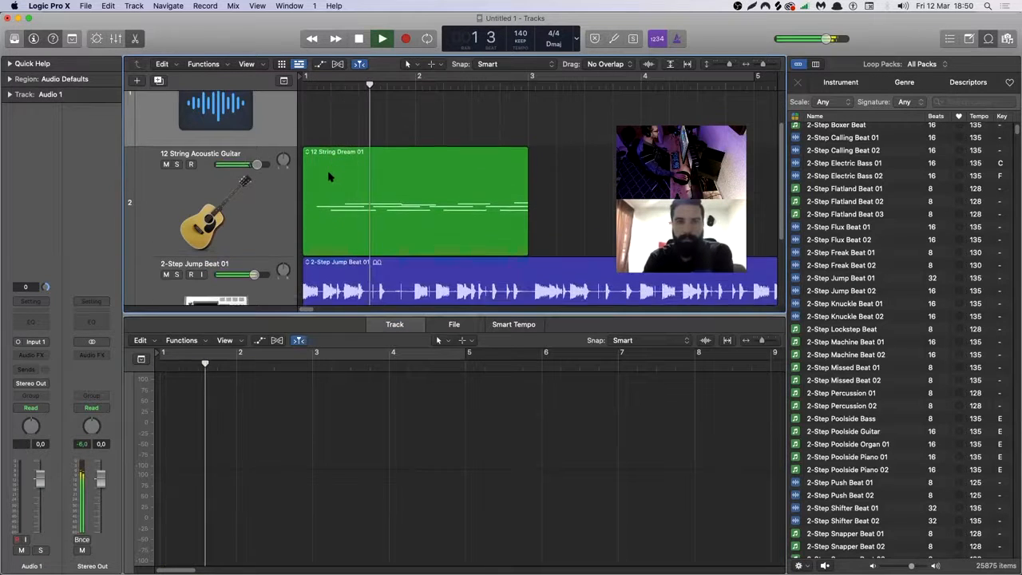
pyautogui.click(166, 114)
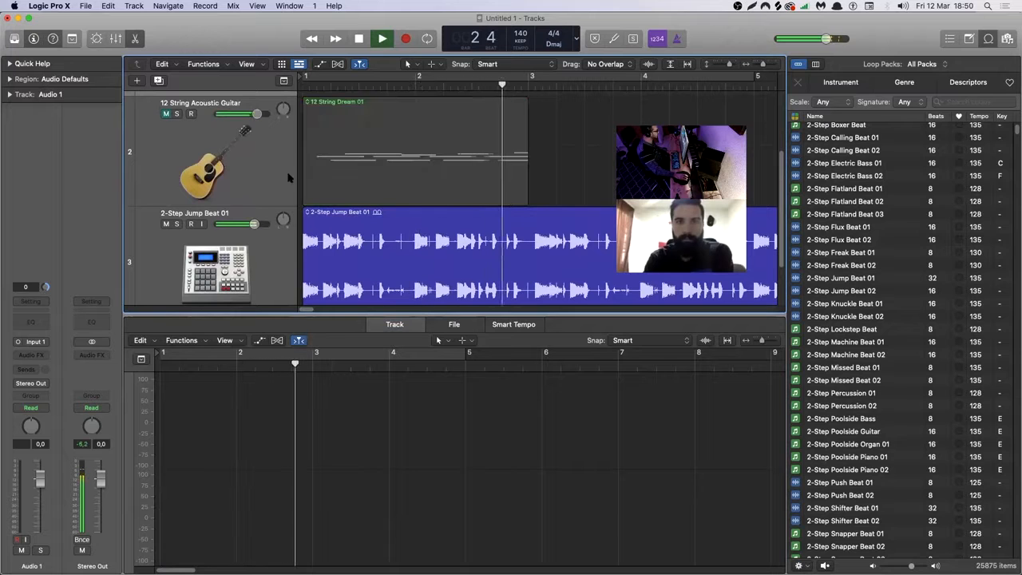
pyautogui.press('space')
# Turn on cycle playback for the 2-Step Jump Beat 01 region and listen to its opening bars.
pyautogui.click(346, 253)
pyautogui.press('c')
pyautogui.press('space')
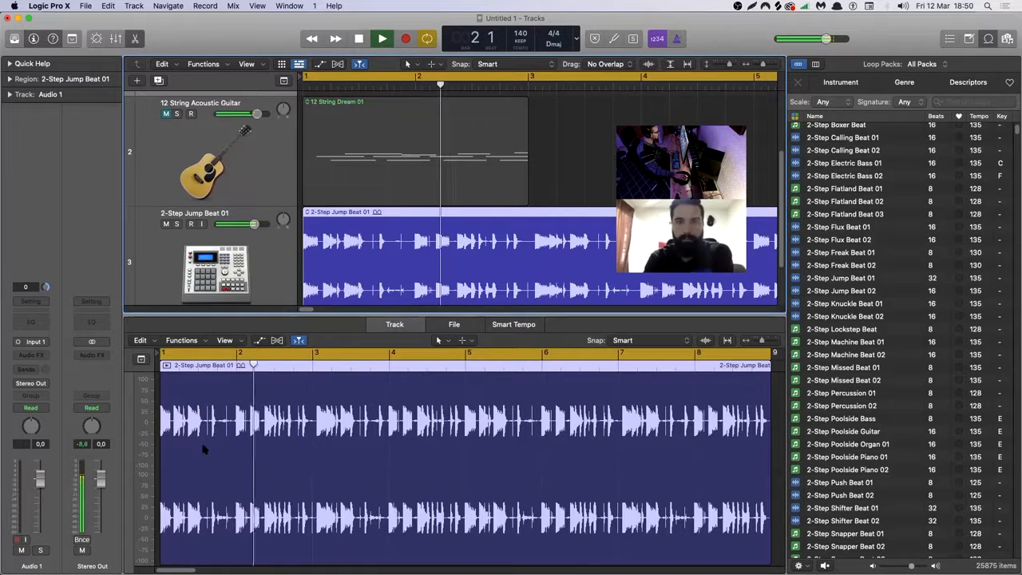
pyautogui.press('space')
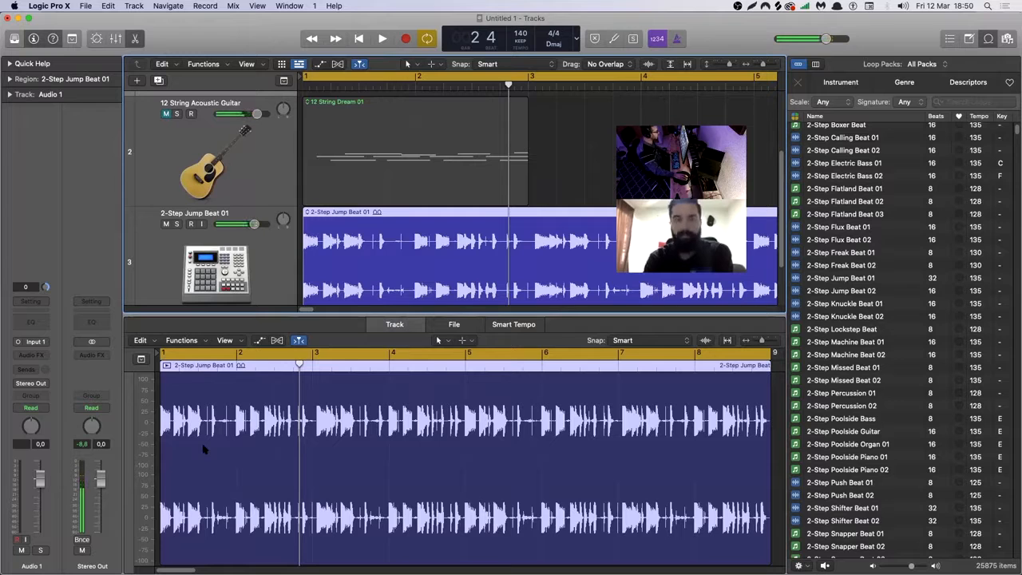
# Split the drum loop at bar 2, just after that bar's first hit, and near the end of bar 2.
pyautogui.click(236, 367)
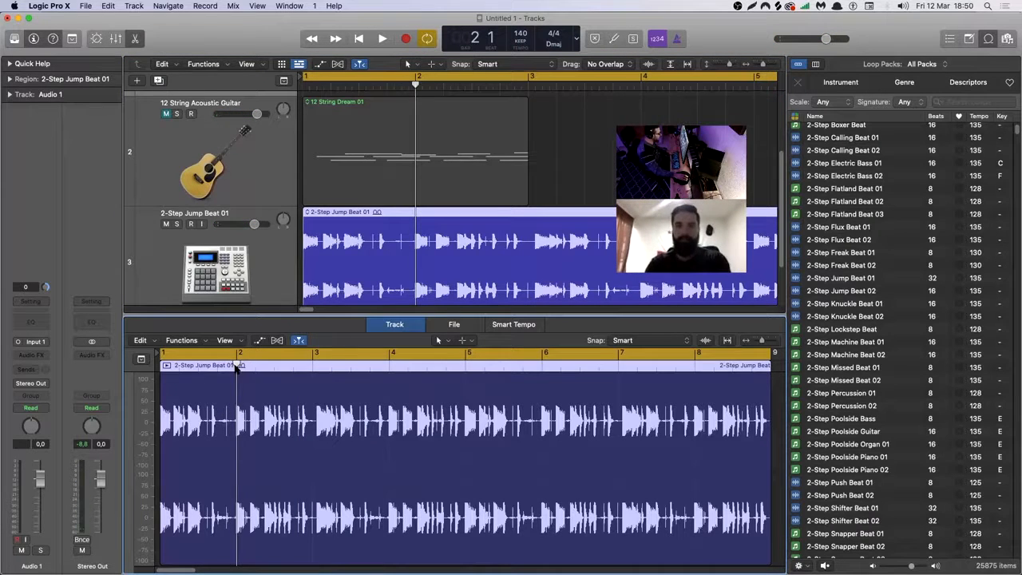
pyautogui.press('super+t')
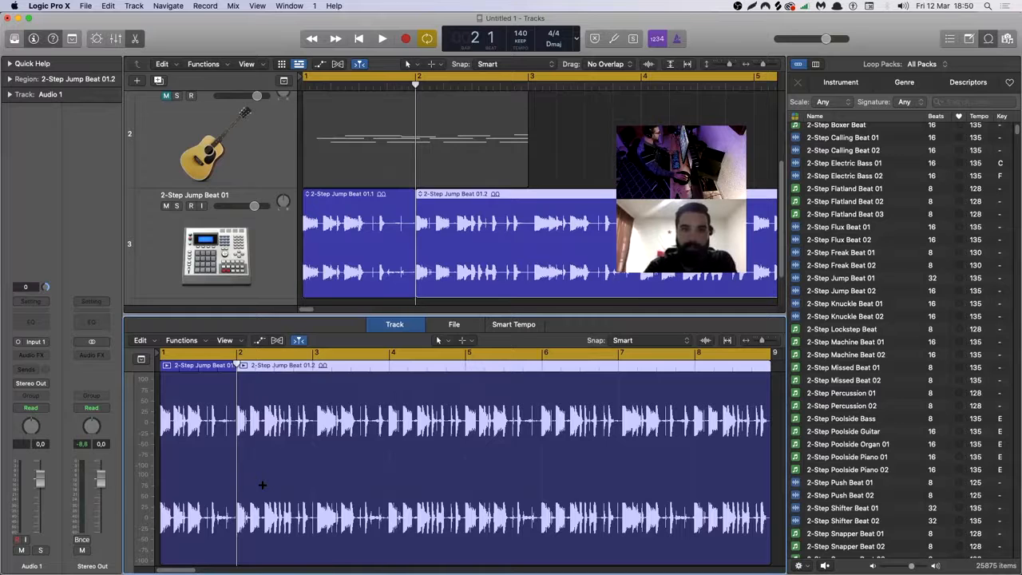
pyautogui.moveTo(238, 365); pyautogui.dragTo(250, 365)
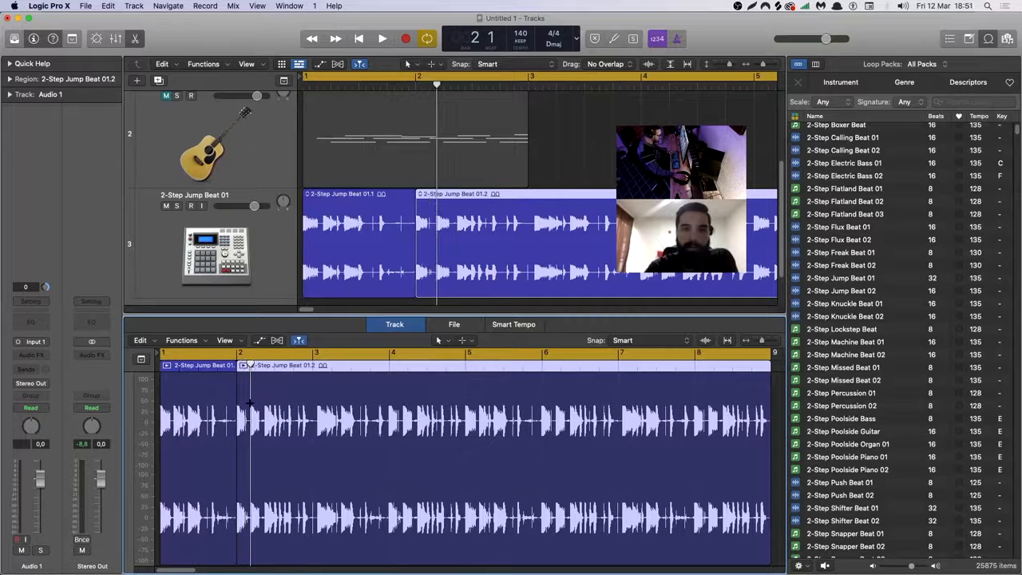
pyautogui.press('super+t')
pyautogui.doubleClick(295, 488)
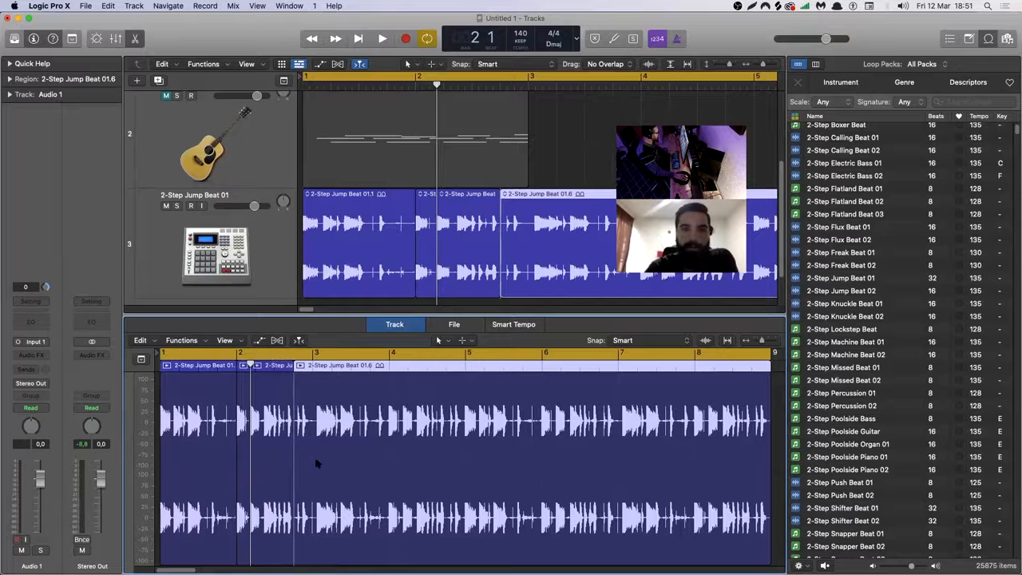
# Delete the two drum regions that follow the short slice at bar 2.
pyautogui.press('Delete')
pyautogui.click(281, 455)
pyautogui.press('Delete')
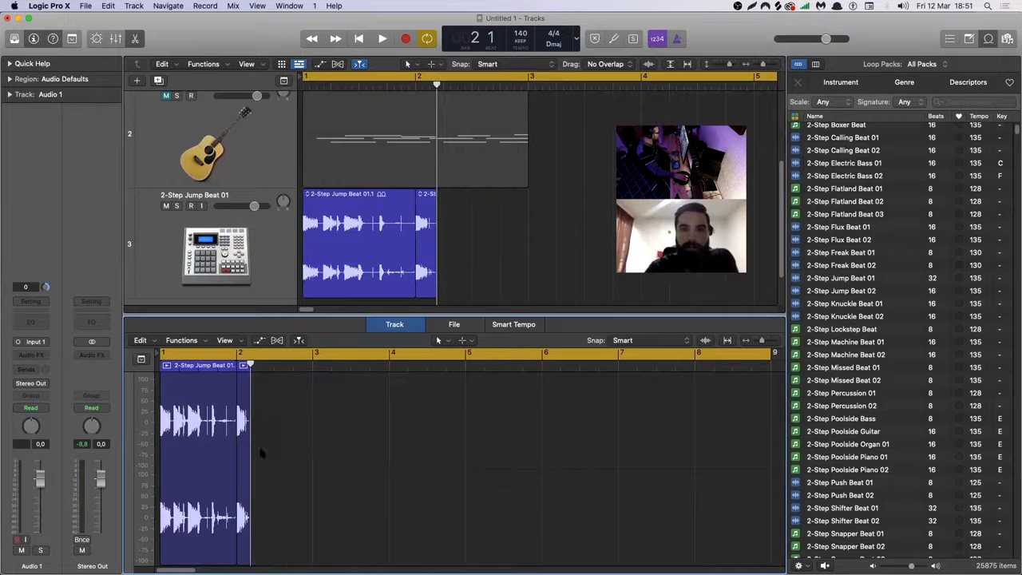
# Repeat the short drum slice at bar 2 four times and play back the resulting pattern.
pyautogui.click(240, 445)
pyautogui.press('super+r')
pyautogui.press('super+r')
pyautogui.press('super+r')
pyautogui.press('super+r')
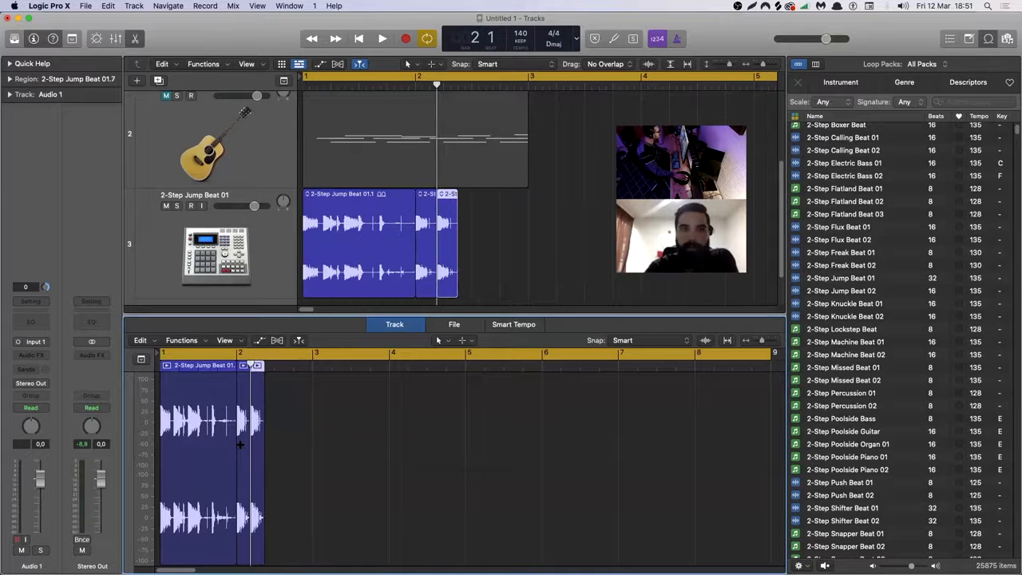
pyautogui.press('space')
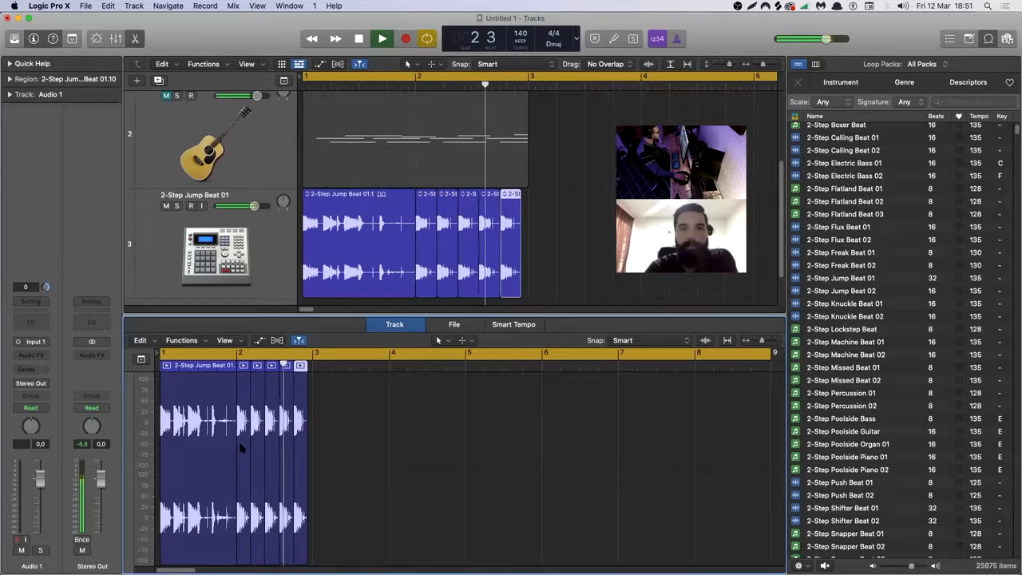
pyautogui.press('space')
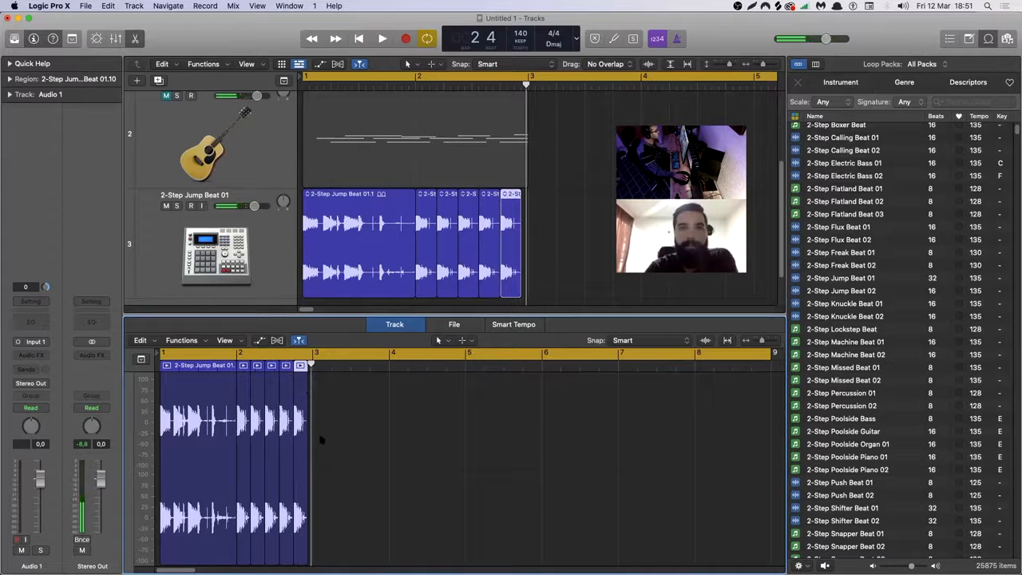
# Split the last drum slice partway through, move both pieces to bar 3, and play back the edit.
pyautogui.moveTo(334, 413); pyautogui.dragTo(242, 452)
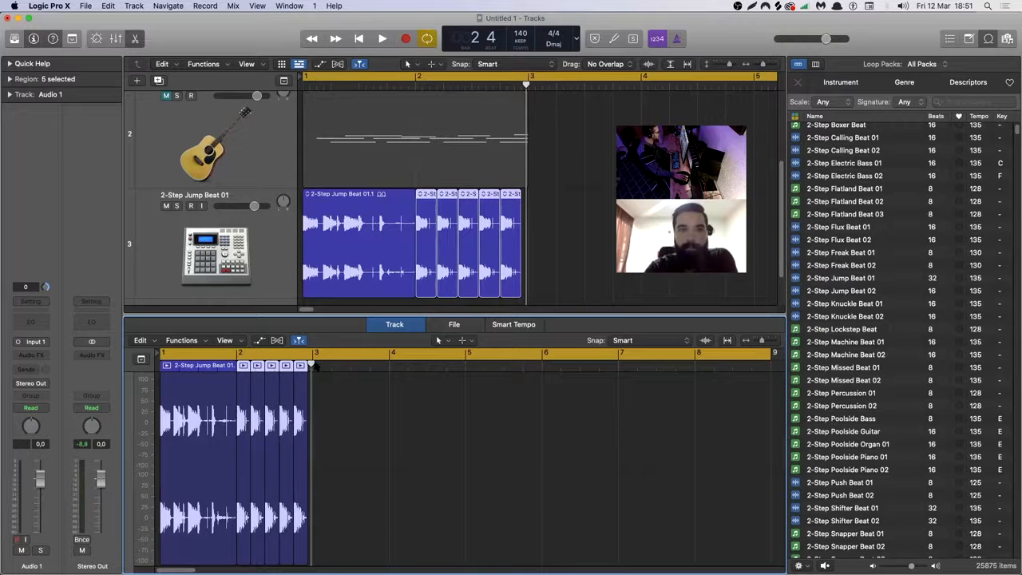
pyautogui.moveTo(313, 365); pyautogui.dragTo(299, 365)
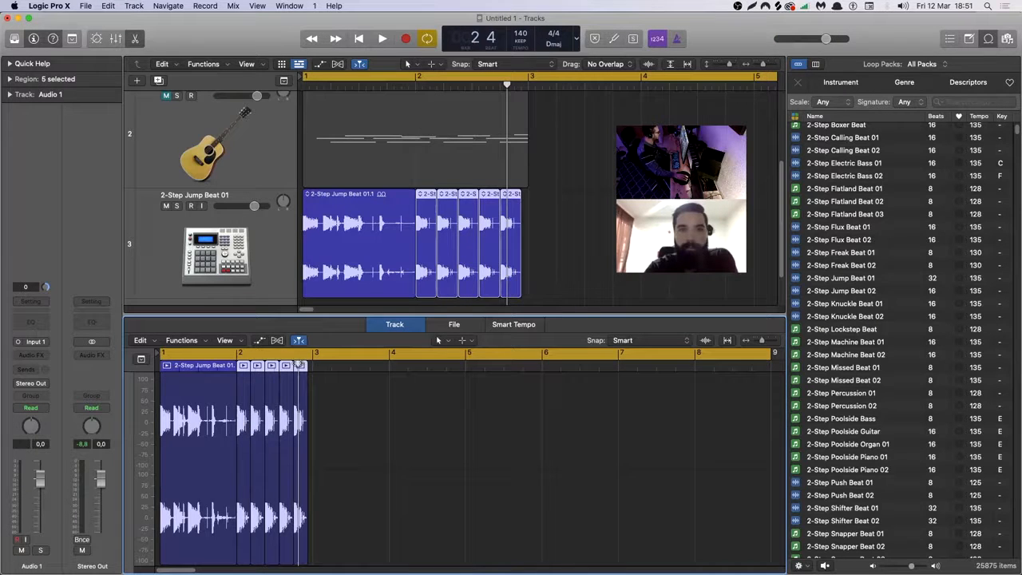
pyautogui.click(304, 415)
pyautogui.moveTo(300, 417)
pyautogui.mouseDown()
pyautogui.moveTo(322, 418)
pyautogui.moveTo(323, 400)
pyautogui.moveTo(313, 405)
pyautogui.mouseUp()
pyautogui.press('space')
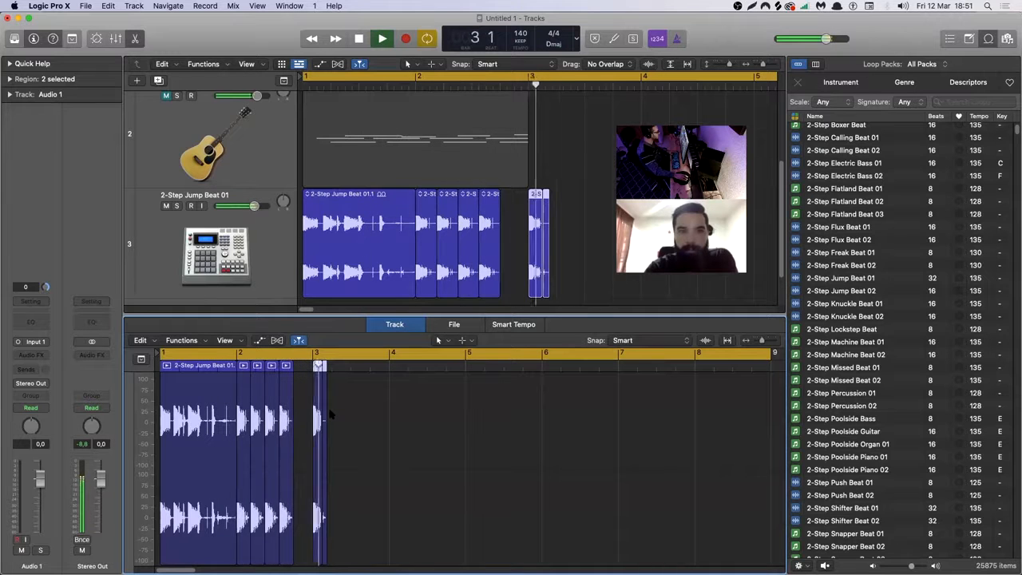
pyautogui.press('space')
pyautogui.moveTo(350, 413); pyautogui.dragTo(194, 448)
# Open the 12 String Dream 01 region in an enlarged Piano Roll and select the first high note.
pyautogui.click(571, 142)
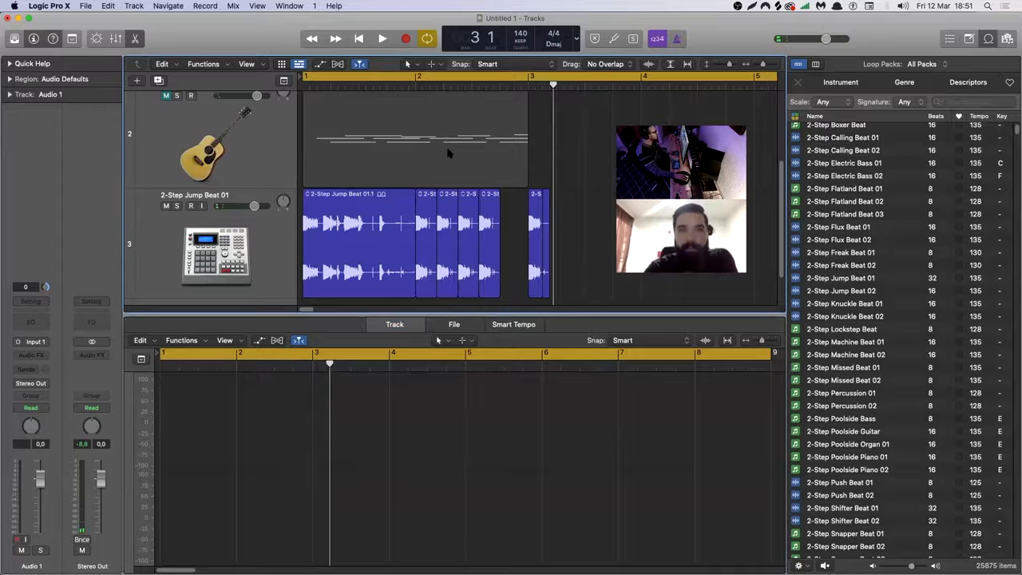
pyautogui.click(450, 153)
pyautogui.moveTo(463, 313); pyautogui.dragTo(464, 210)
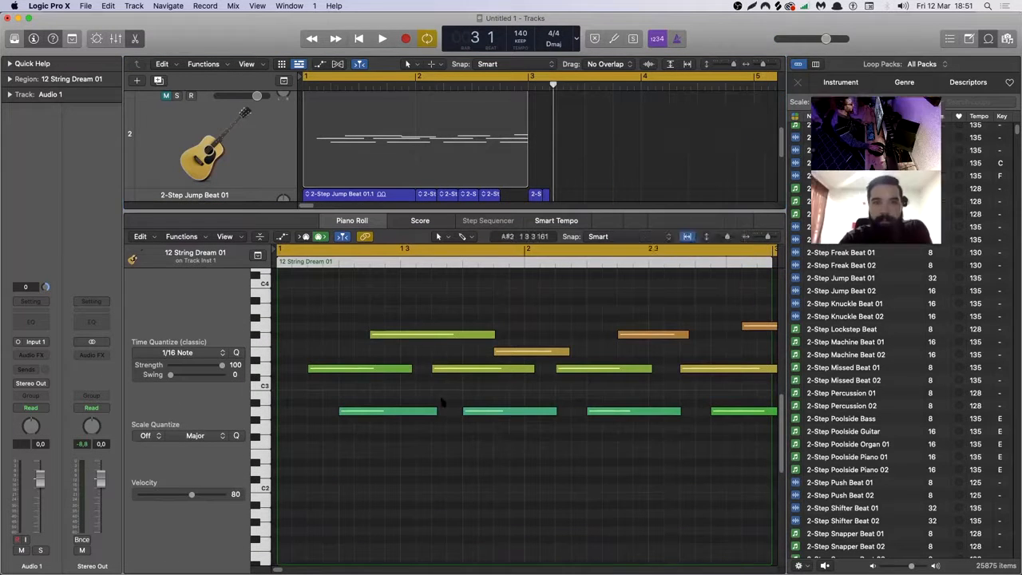
pyautogui.click(430, 315)
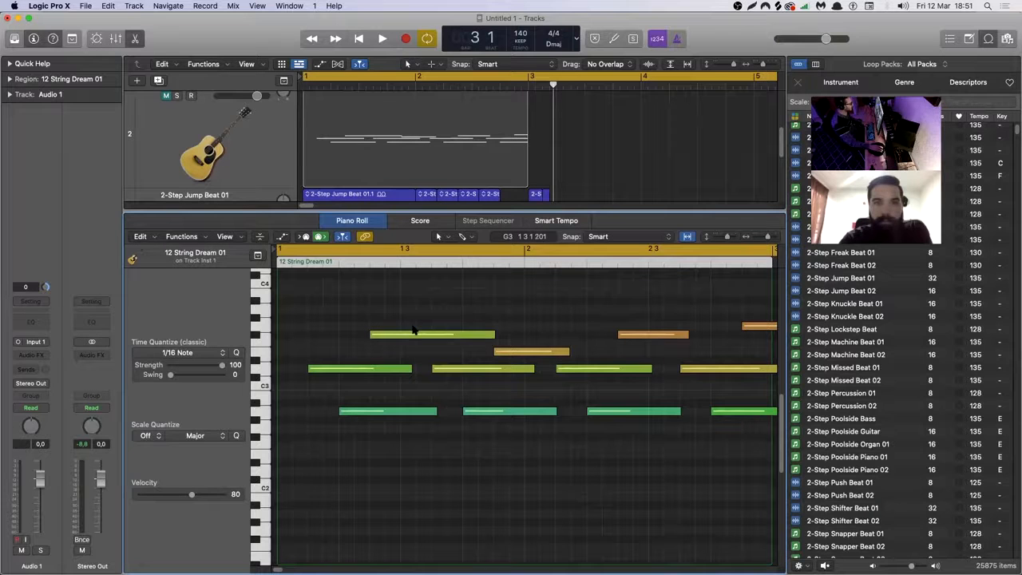
pyautogui.click(398, 334)
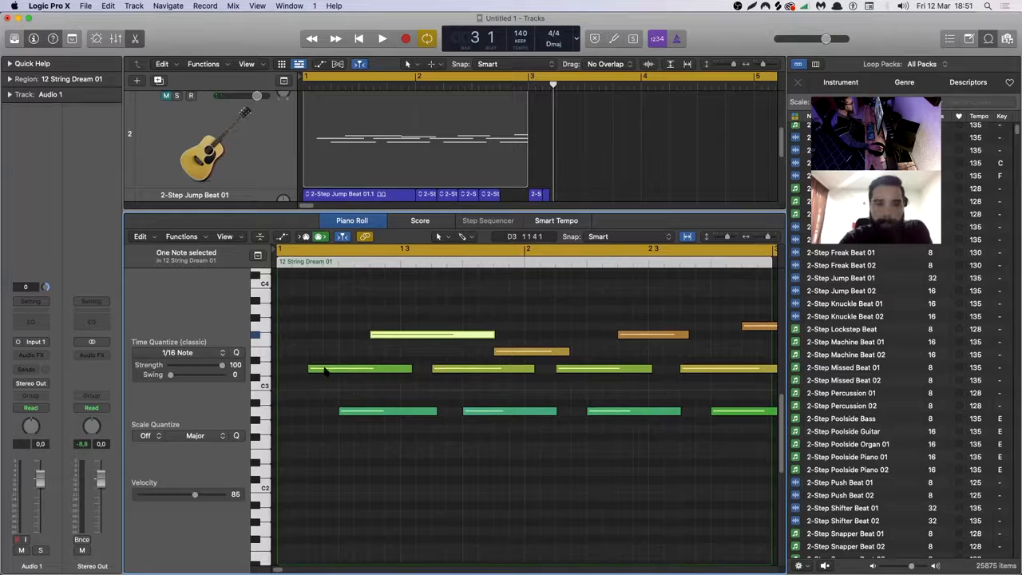
# Unmute and solo the 12 String Acoustic Guitar track and play its region on its own.
pyautogui.press('space')
pyautogui.press('space')
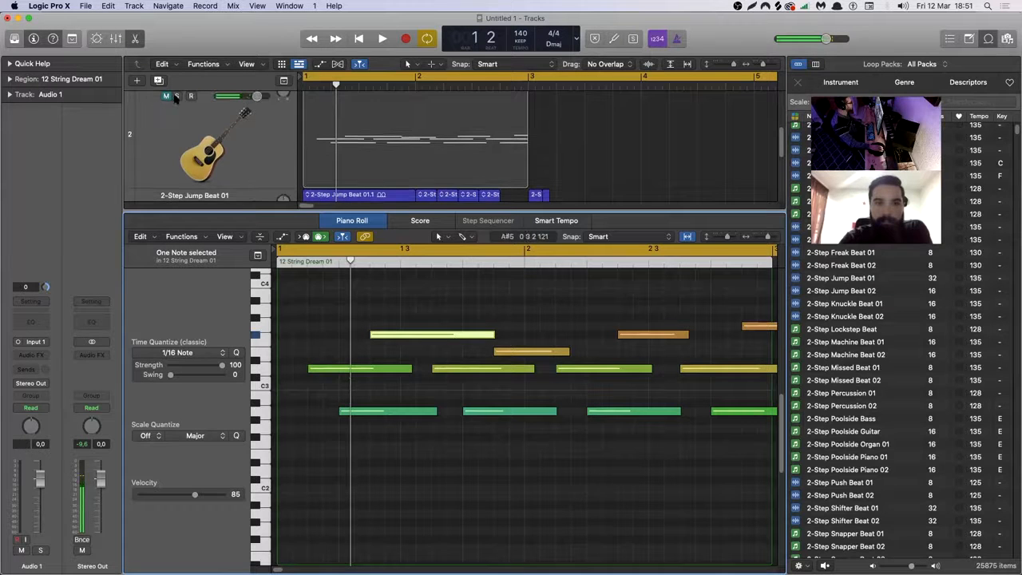
pyautogui.click(166, 96)
pyautogui.click(181, 96)
pyautogui.scroll(-4, 203, 184)
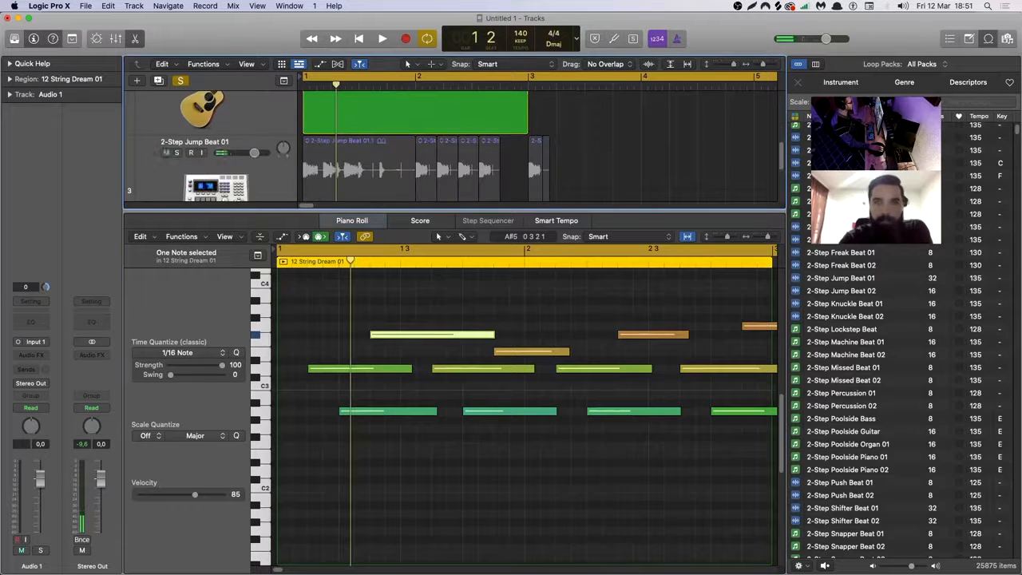
pyautogui.scroll(2, 183, 157)
pyautogui.press('space')
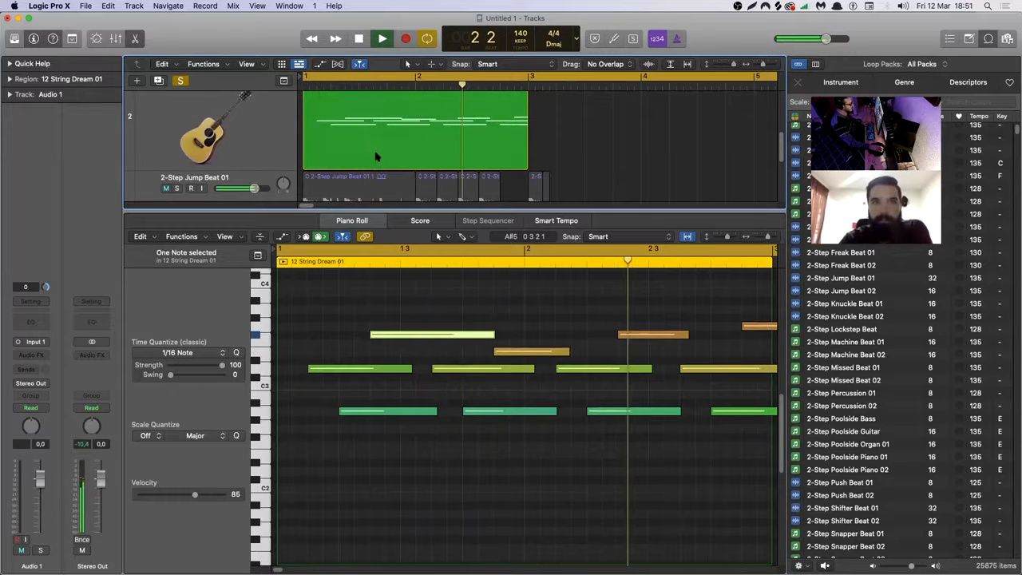
pyautogui.press('space')
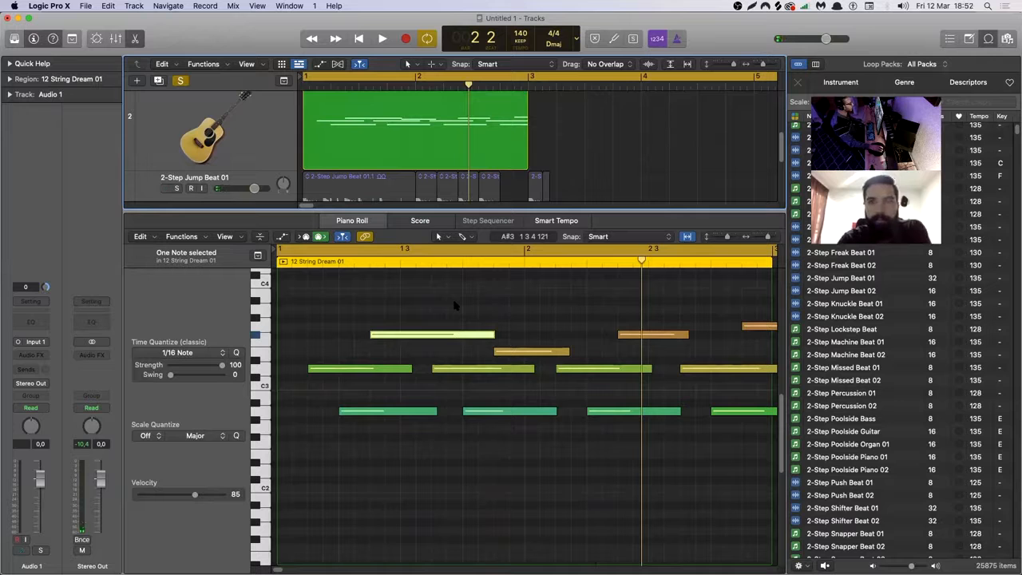
# Move the first high F#3 note to the very start of the region and play back the result.
pyautogui.click(391, 317)
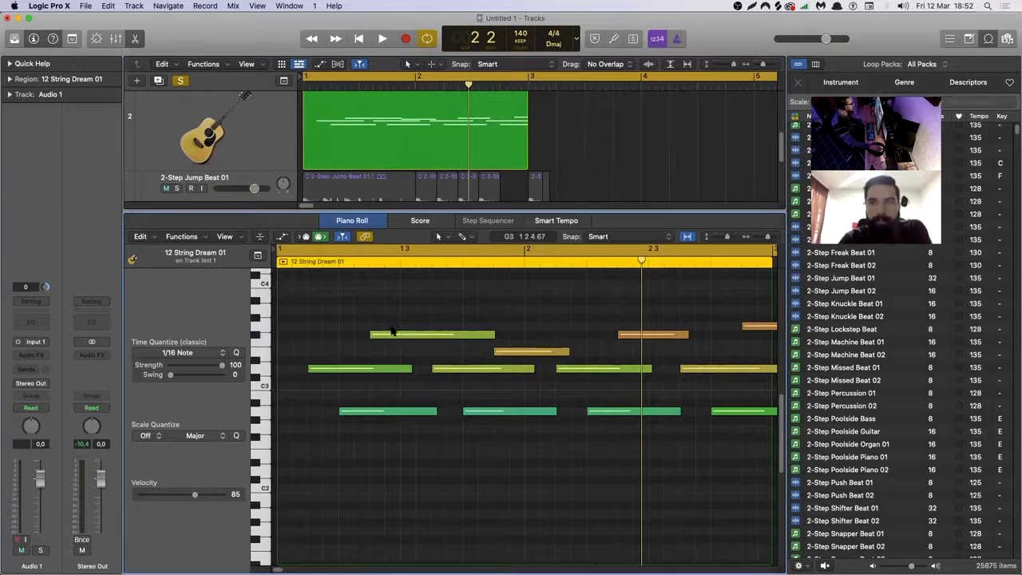
pyautogui.moveTo(406, 337); pyautogui.dragTo(321, 335)
pyautogui.press('space')
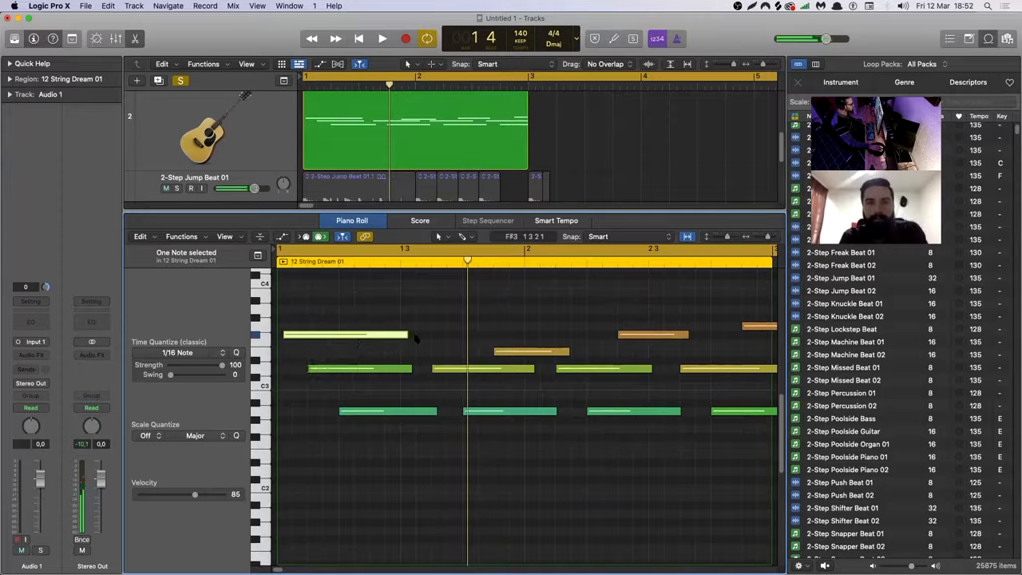
# Shorten the first F#3 note, add three short F#3 copies and one short note two semitones higher, and play the pattern.
pyautogui.moveTo(406, 335); pyautogui.dragTo(327, 341)
pyautogui.click(326, 338)
pyautogui.click(366, 336)
pyautogui.click(412, 336)
pyautogui.click(375, 317)
pyautogui.press('space')
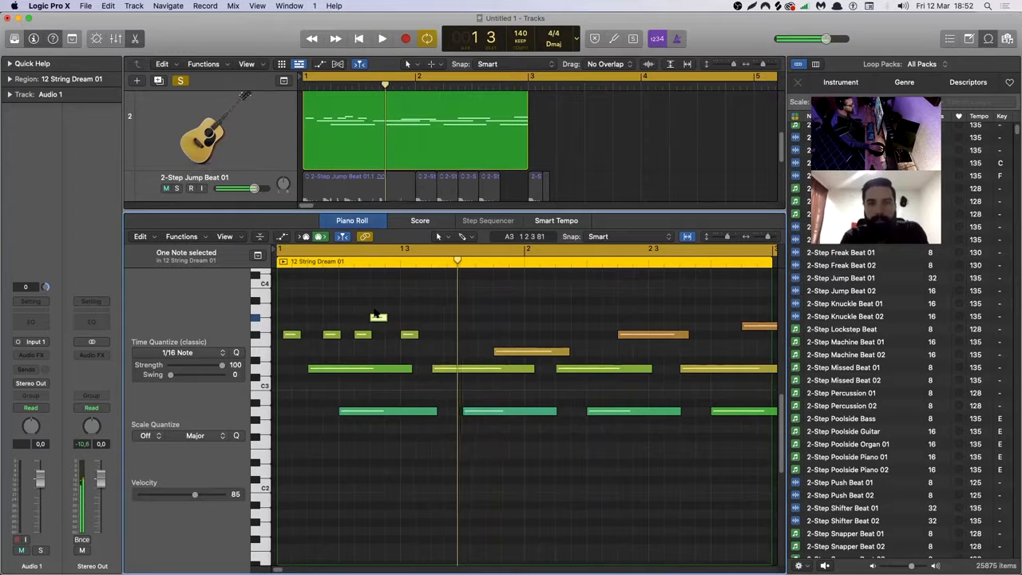
pyautogui.press('space')
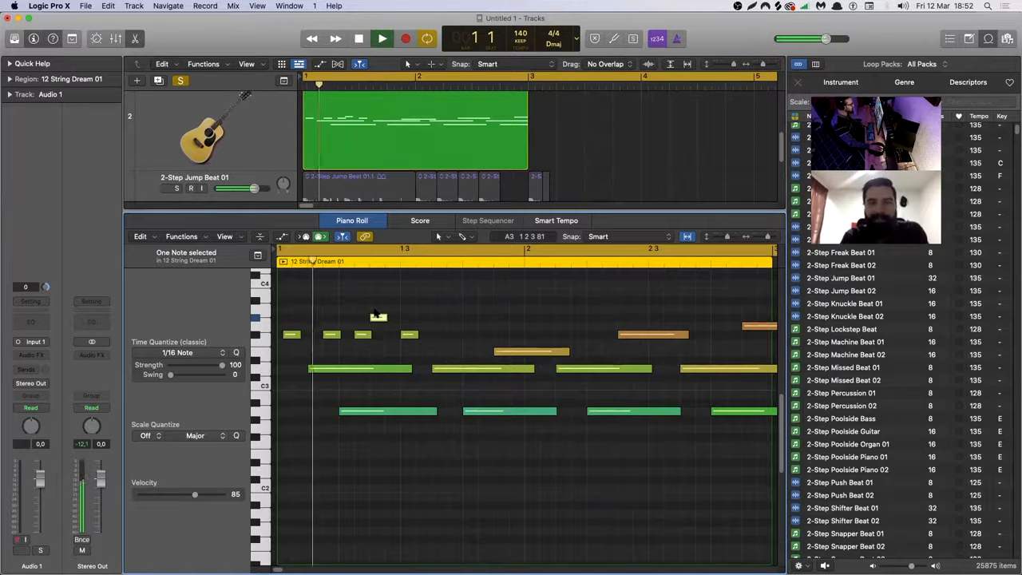
pyautogui.press('space')
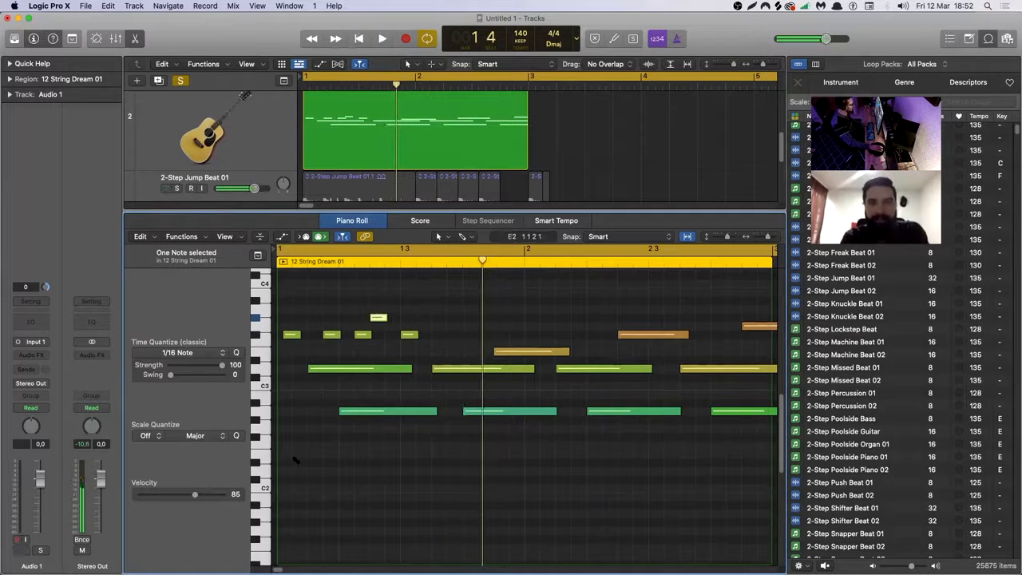
# Draw a low E2 note near the region's start, lengthen it past beat 3 of bar 1, and play it back.
pyautogui.click(300, 455)
pyautogui.moveTo(306, 455); pyautogui.dragTo(428, 454)
pyautogui.press('space')
pyautogui.press('space')
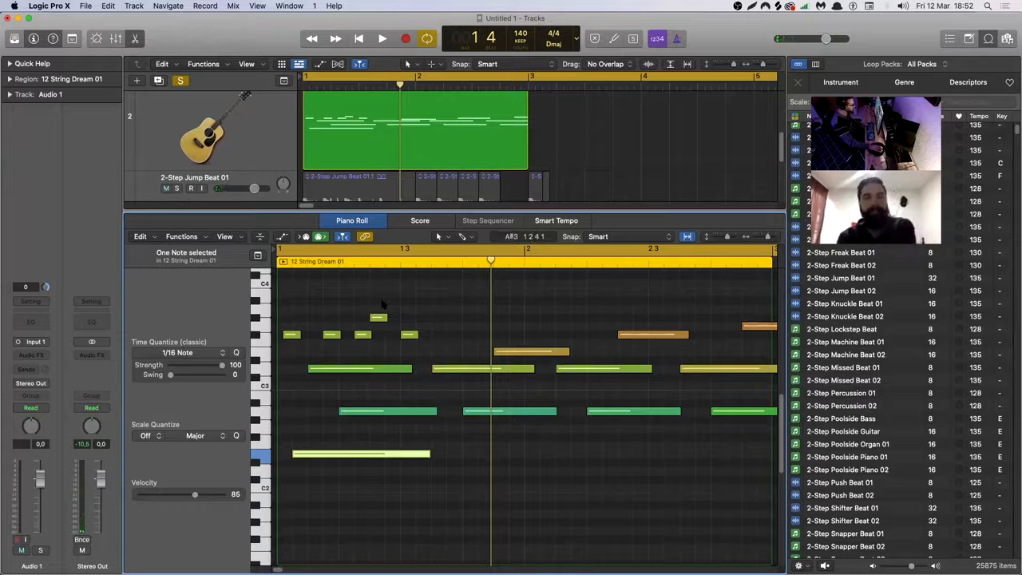
# Delete the first note in each of the two middle rows and play back the region.
pyautogui.moveTo(429, 354); pyautogui.dragTo(372, 418)
pyautogui.press('Delete')
pyautogui.press('space')
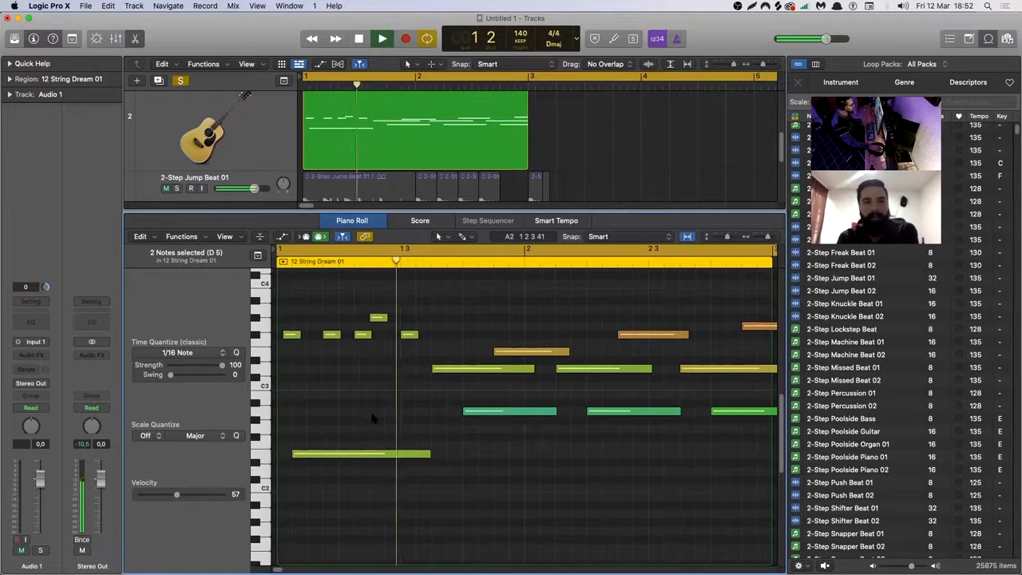
pyautogui.press('space')
# Delete the long low E2 note and the last short F#3 note, playing back after each removal.
pyautogui.click(369, 454)
pyautogui.press('Delete')
pyautogui.press('space')
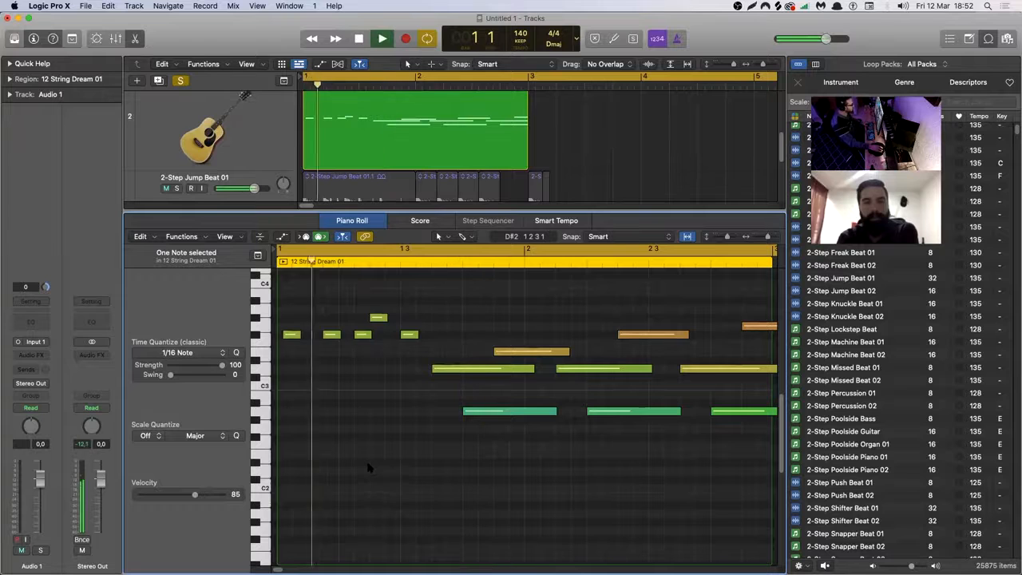
pyautogui.press('space')
pyautogui.click(409, 333)
pyautogui.press('Delete')
pyautogui.press('space')
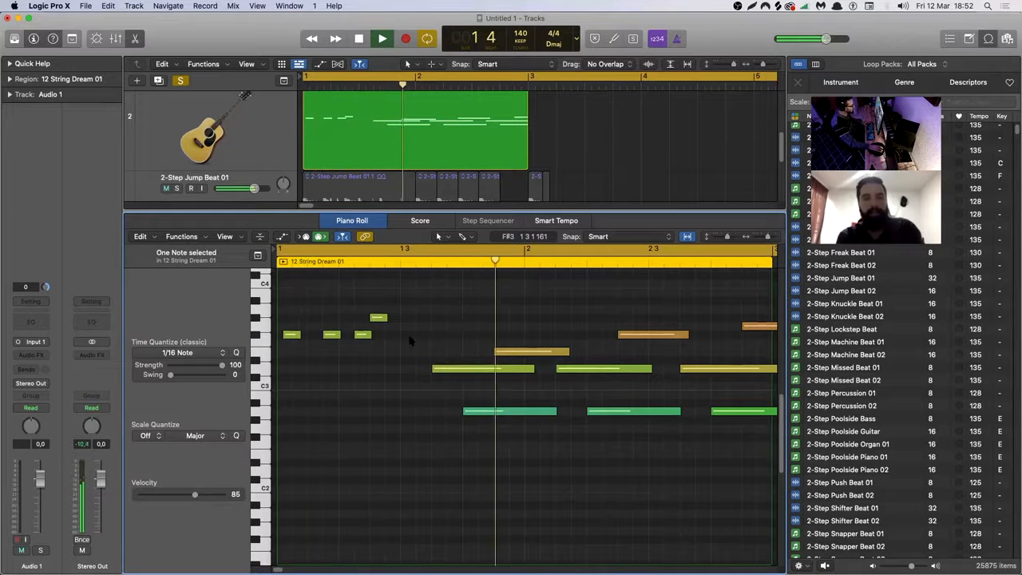
pyautogui.press('space')
# Transpose all notes in the region up eight semitones and play back the result.
pyautogui.press('super+a')
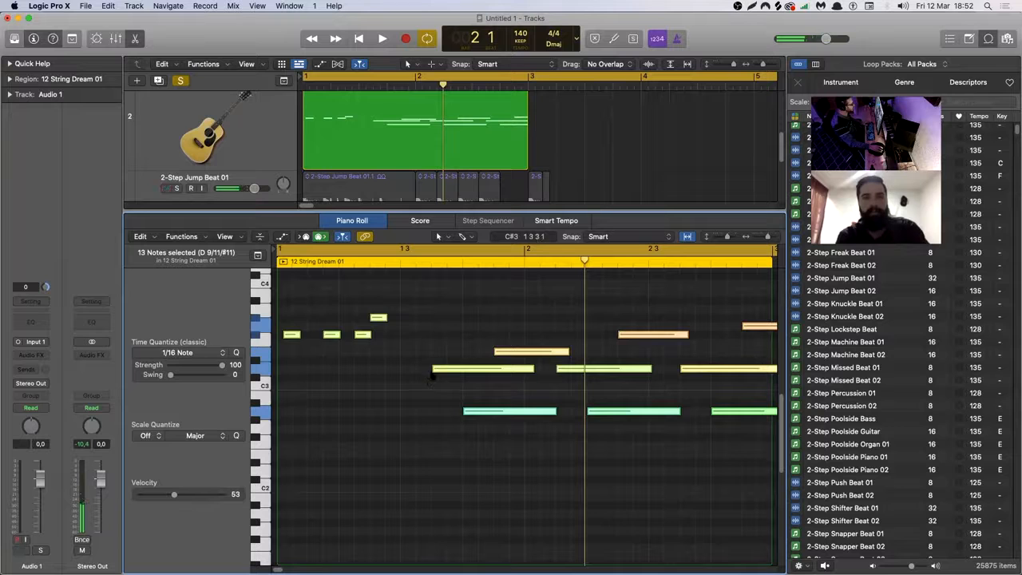
pyautogui.moveTo(444, 332); pyautogui.dragTo(443, 300)
pyautogui.press('space')
pyautogui.scroll(3, 429, 359)
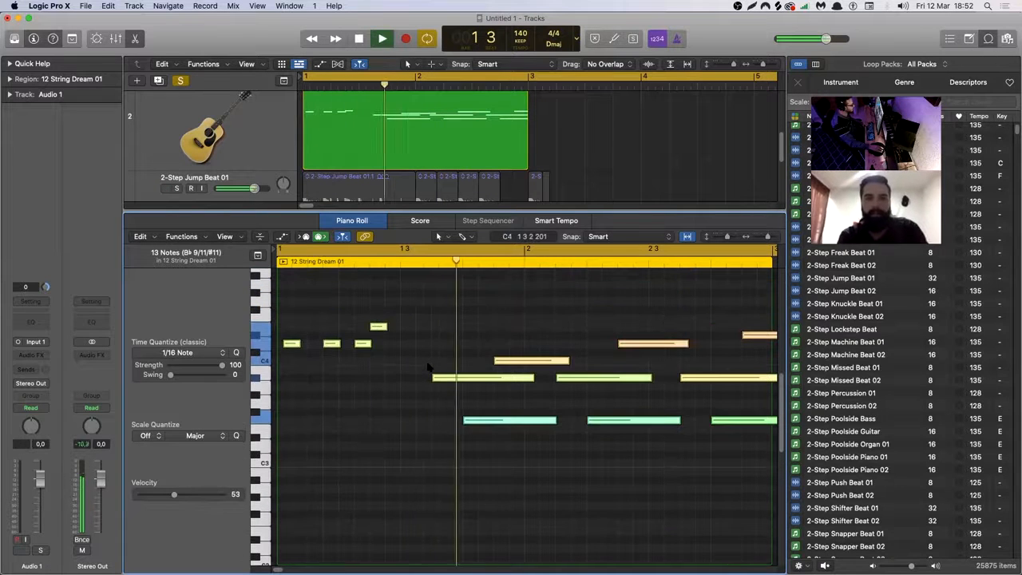
pyautogui.press('space')
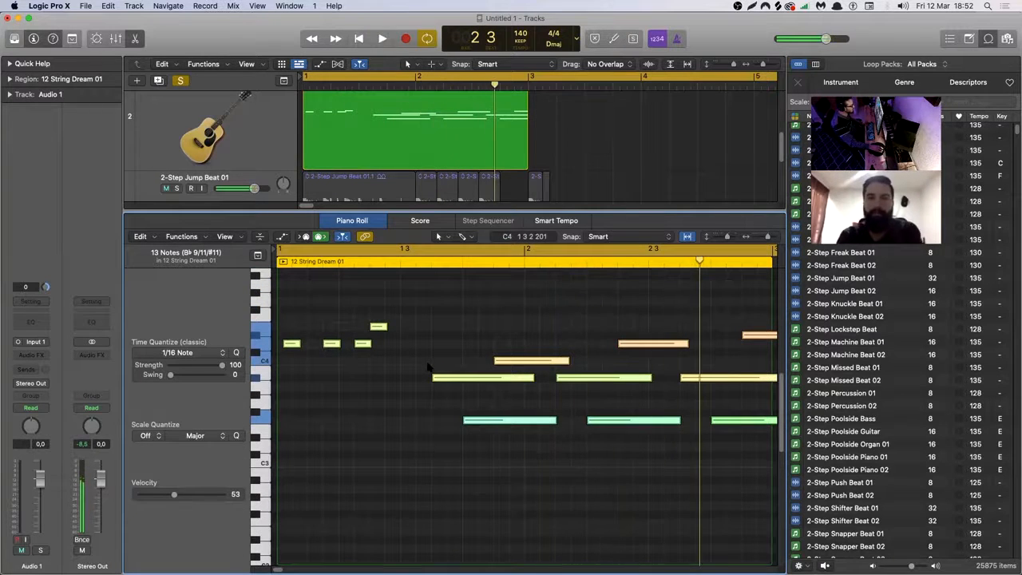
# Open the Library for the 12 String Acoustic Guitar track, search for piano, load 80s FM Piano, and play the region.
pyautogui.click(210, 145)
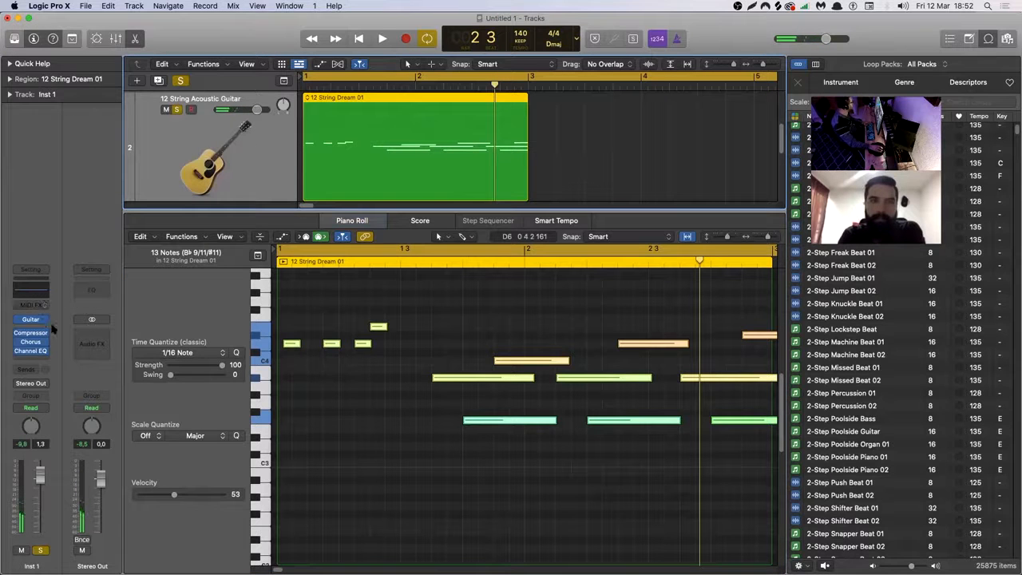
pyautogui.click(14, 40)
pyautogui.click(98, 176)
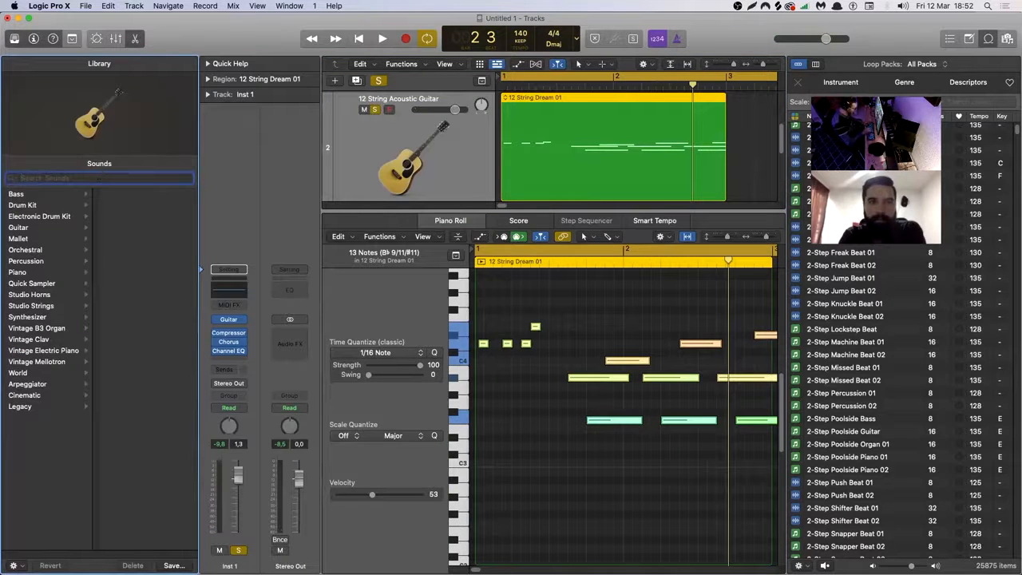
pyautogui.write('piano')
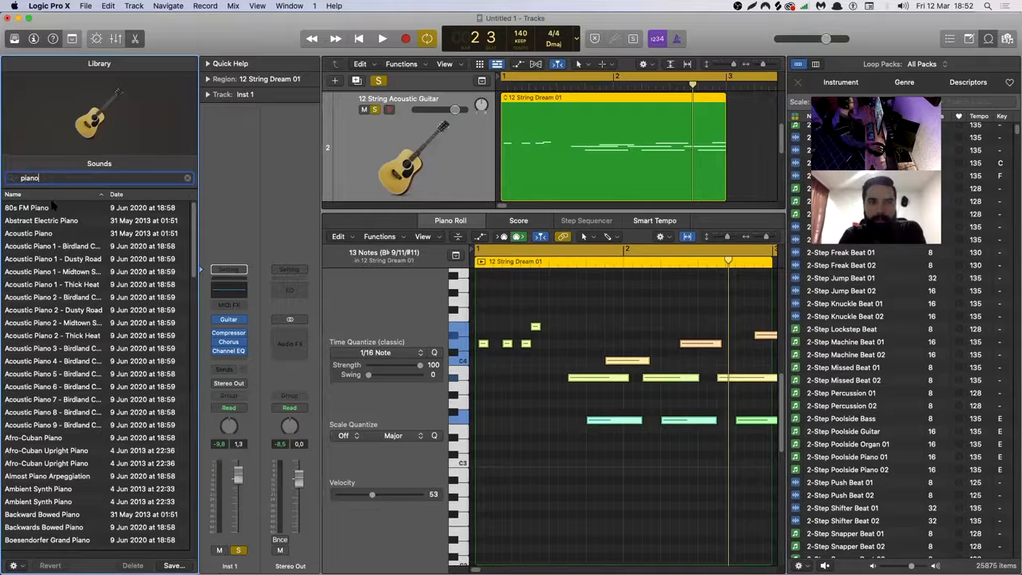
pyautogui.click(52, 207)
pyautogui.press('space')
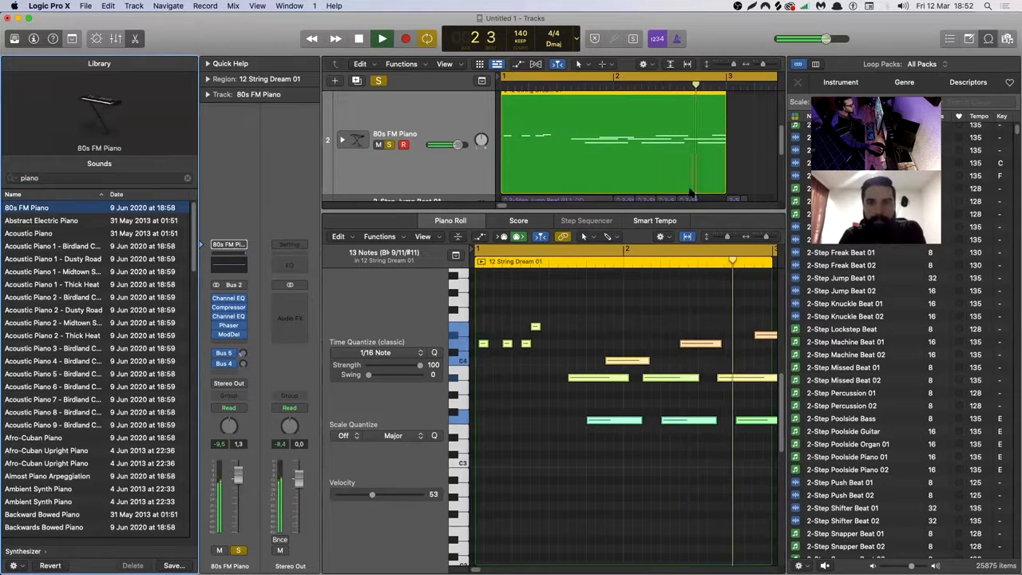
pyautogui.press('space')
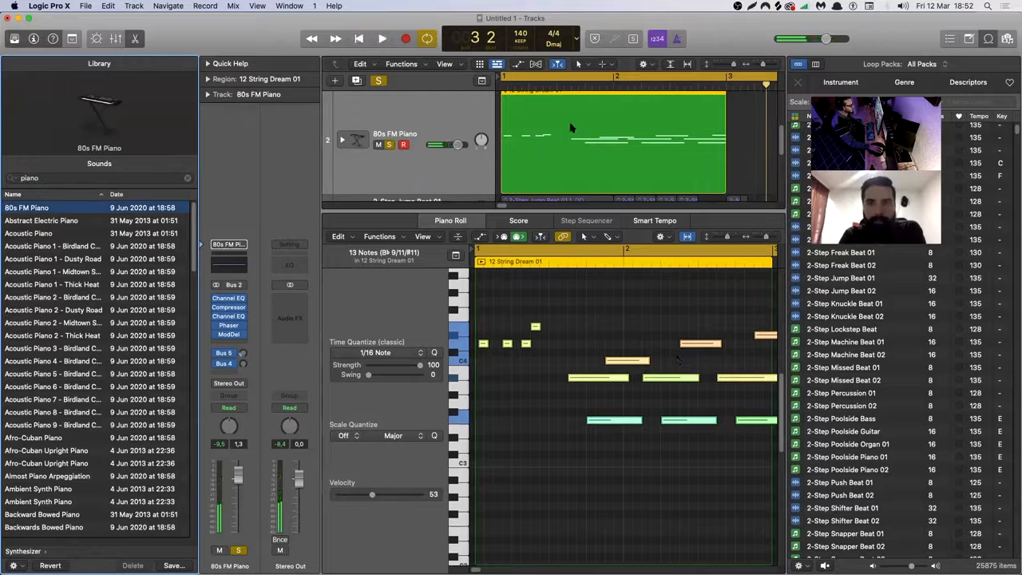
# Undo the patch change, transposition and note deletions, keeping the long low E2 note, and play back the region.
pyautogui.press('super+z')
pyautogui.press('super+z')
pyautogui.press('super+z')
pyautogui.press('super+z')
pyautogui.press('super+z')
pyautogui.press('super+z')
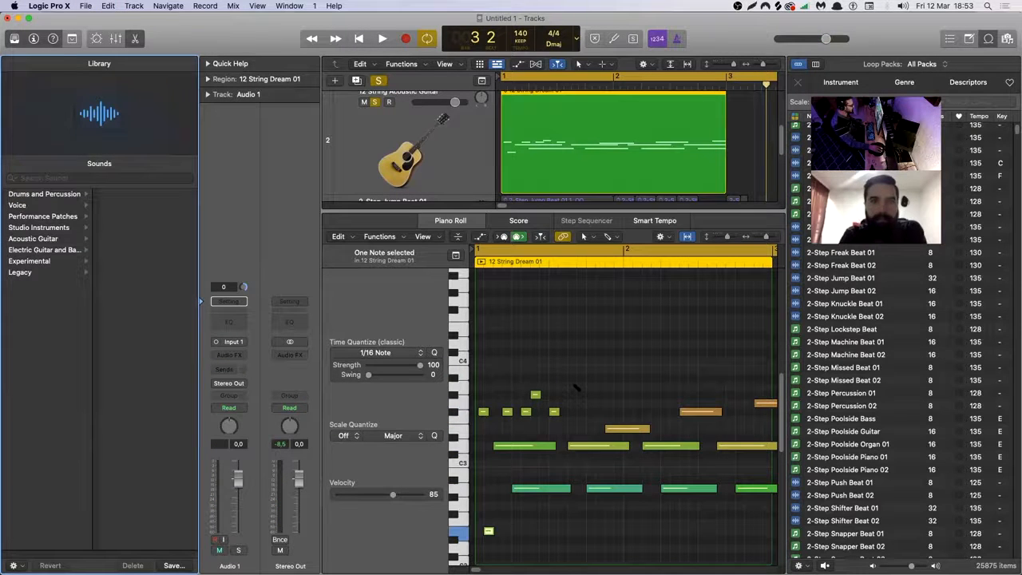
pyautogui.press('super+shift+z')
pyautogui.press('space')
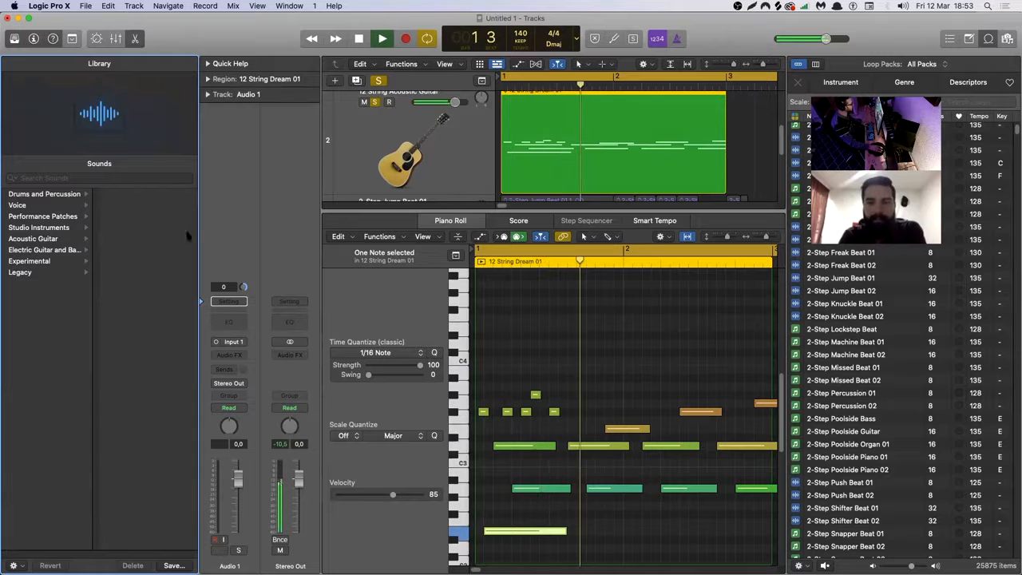
pyautogui.press('space')
# Audition the Bluebird and Four on the Floor drum kits on the 12 String Acoustic Guitar track during playback.
pyautogui.click(357, 152)
pyautogui.click(48, 204)
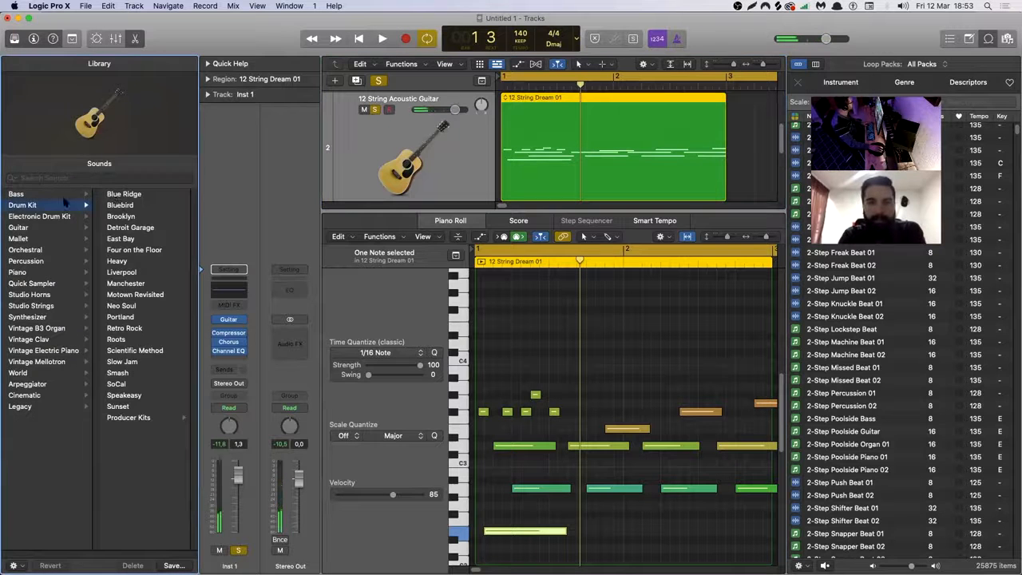
pyautogui.click(120, 205)
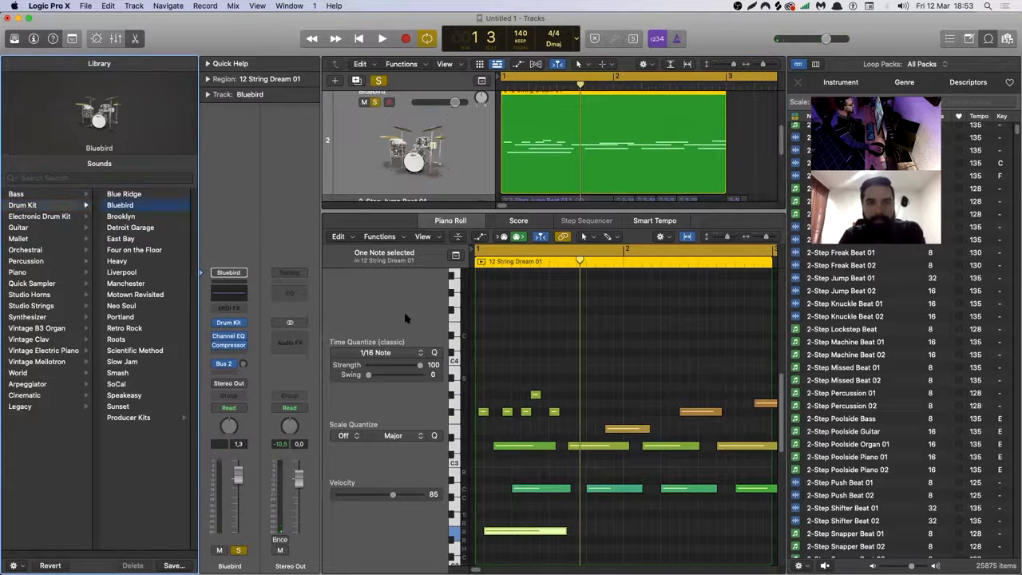
pyautogui.press('space')
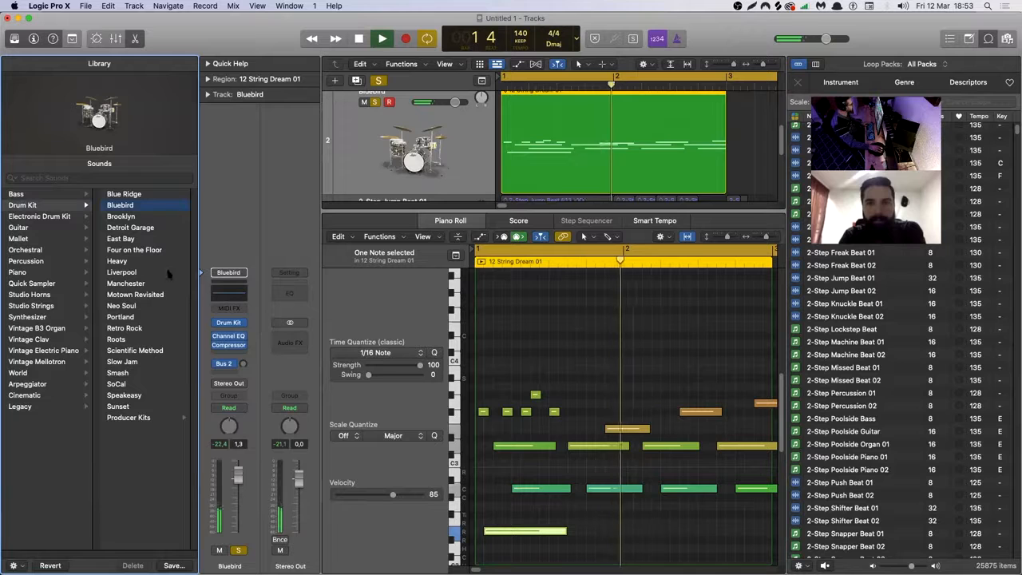
pyautogui.click(148, 249)
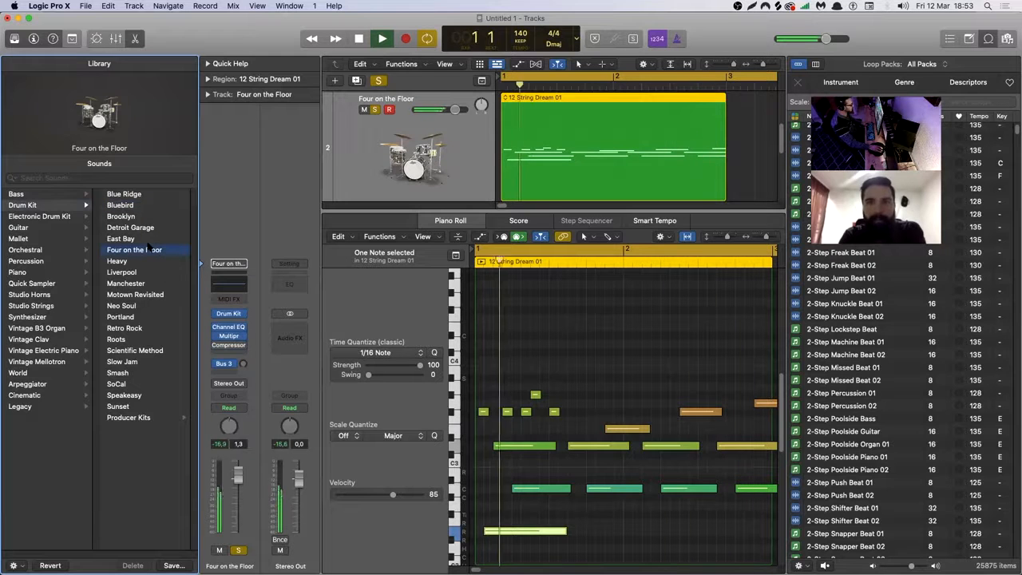
pyautogui.press('space')
# Search the Library for trombone, load Studio Trombone 1 on the track, and play the region.
pyautogui.click(84, 179)
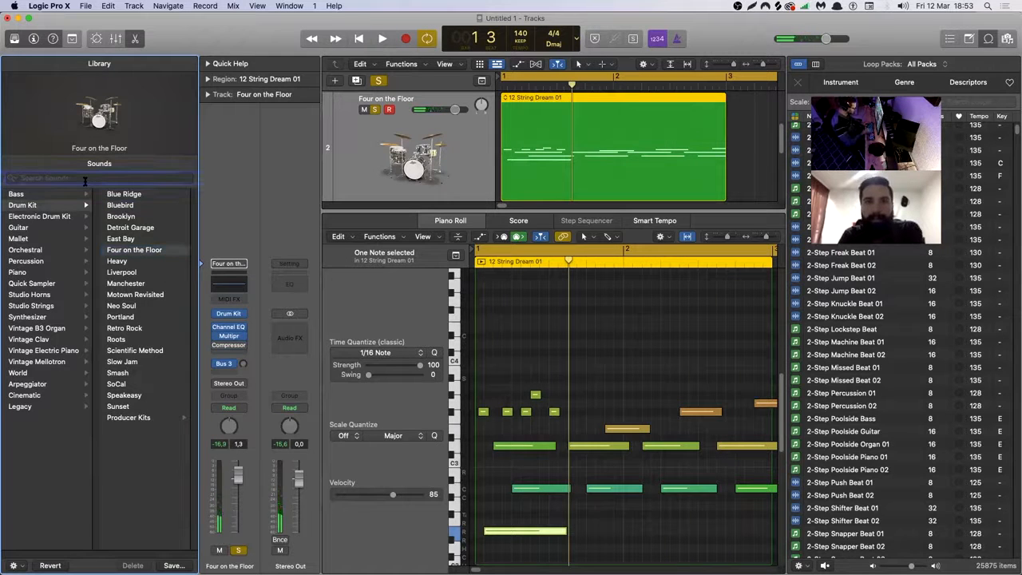
pyautogui.write('tormbone')
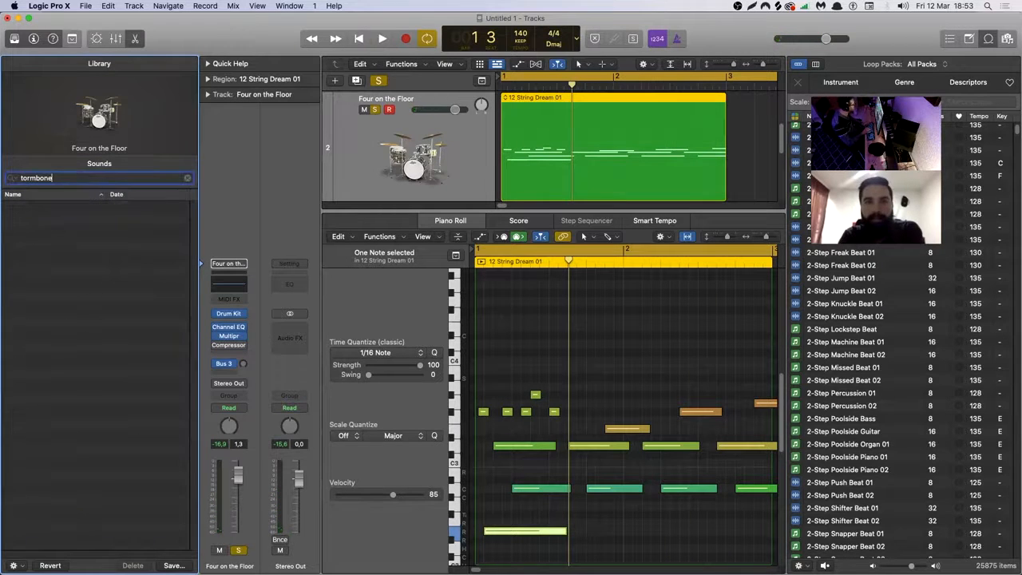
pyautogui.press('super+a')
pyautogui.write('trombone')
pyautogui.click(45, 234)
pyautogui.press('space')
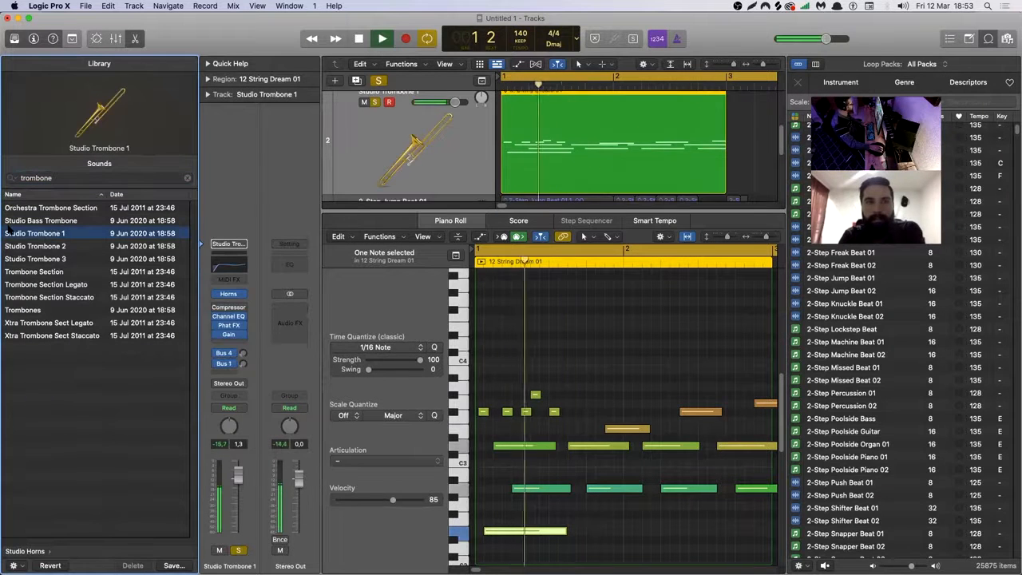
# Clear the trombone search, load the 12 String Acoustic patch, and listen to the region with it.
pyautogui.click(30, 179)
pyautogui.write('piano')
pyautogui.press('Return')
pyautogui.write('piano')
pyautogui.press('Return')
pyautogui.press('BackSpace')
pyautogui.click(29, 246)
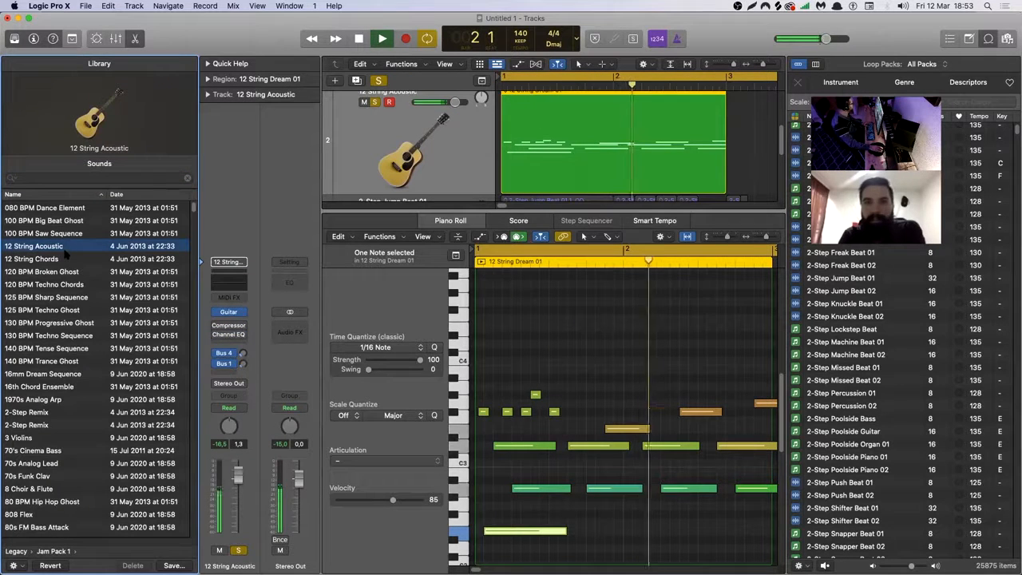
pyautogui.press('space')
# Search the Library for piano, load 80s FM Piano on the track, and play the region.
pyautogui.click(80, 177)
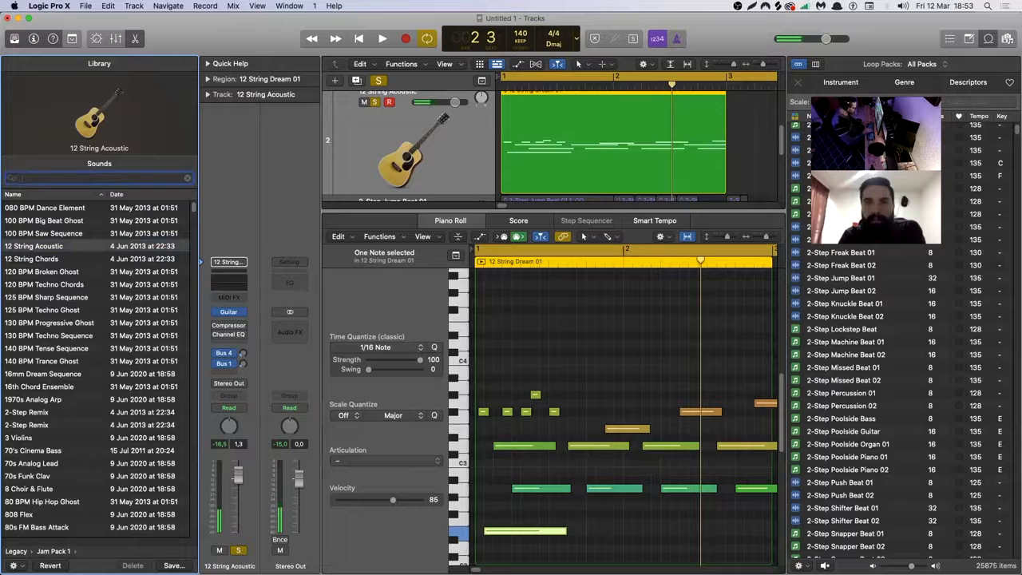
pyautogui.write('piano')
pyautogui.click(44, 209)
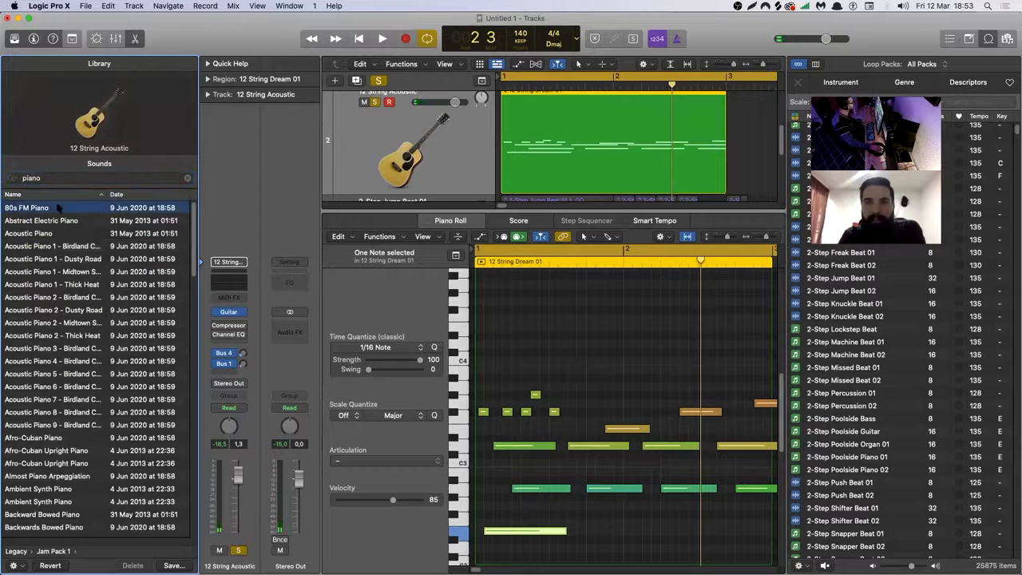
pyautogui.press('space')
pyautogui.press('space')
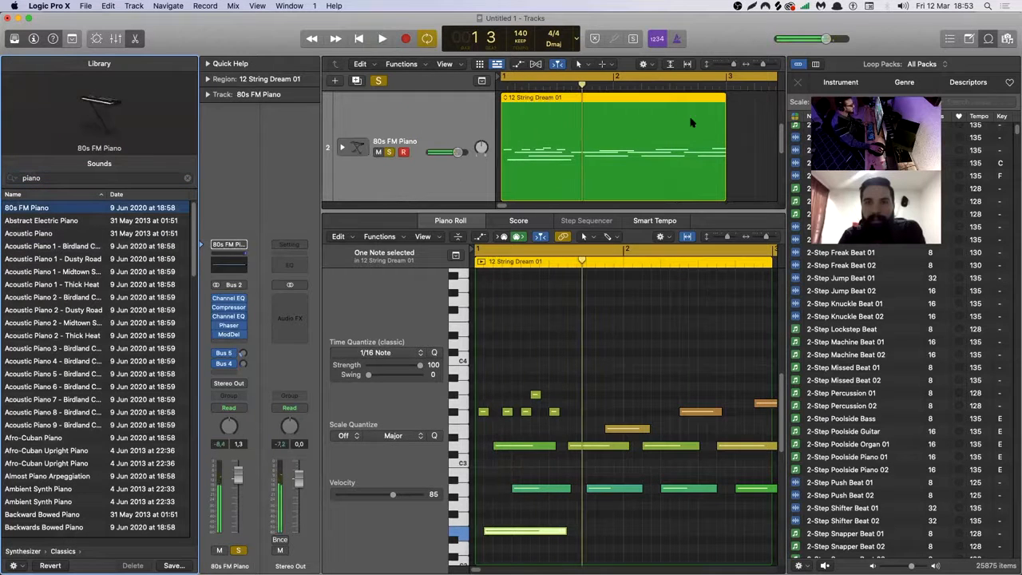
# Hide the loop browser, time-stretch the 12 String Dream 01 region so it ends at bar 5, and play it back.
pyautogui.click(990, 42)
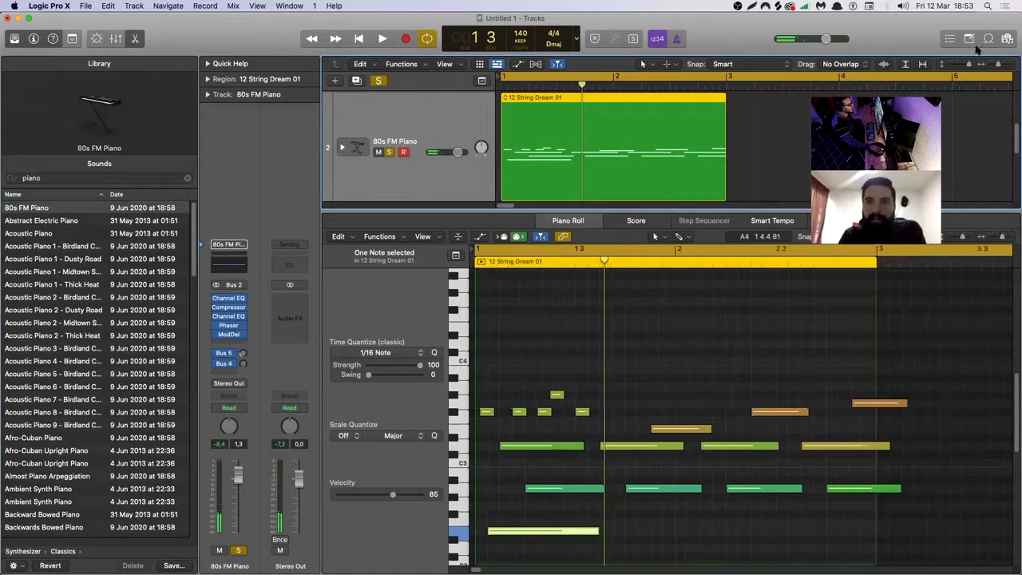
pyautogui.moveTo(723, 189); pyautogui.dragTo(950, 176)
pyautogui.press('space')
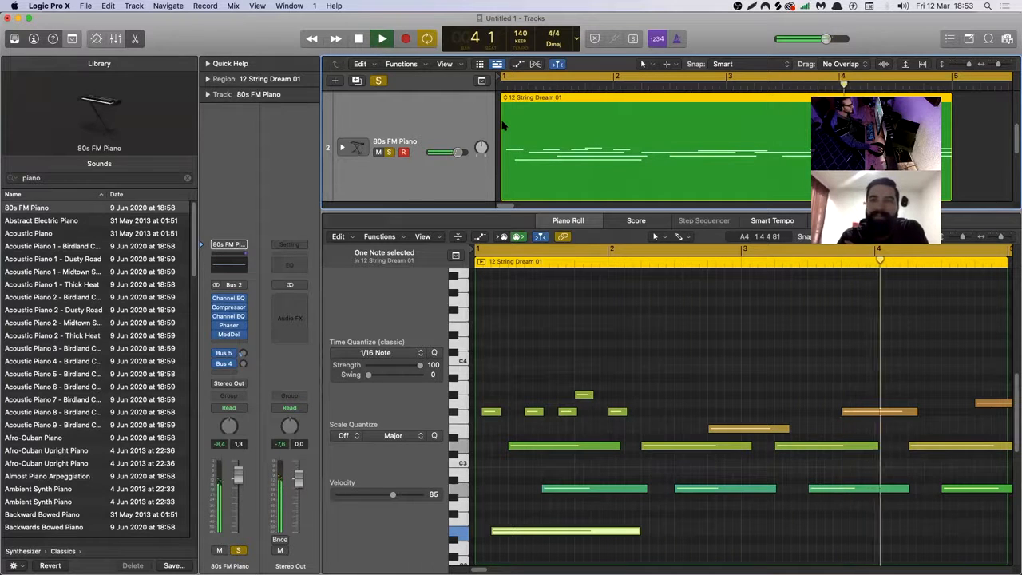
pyautogui.press('space')
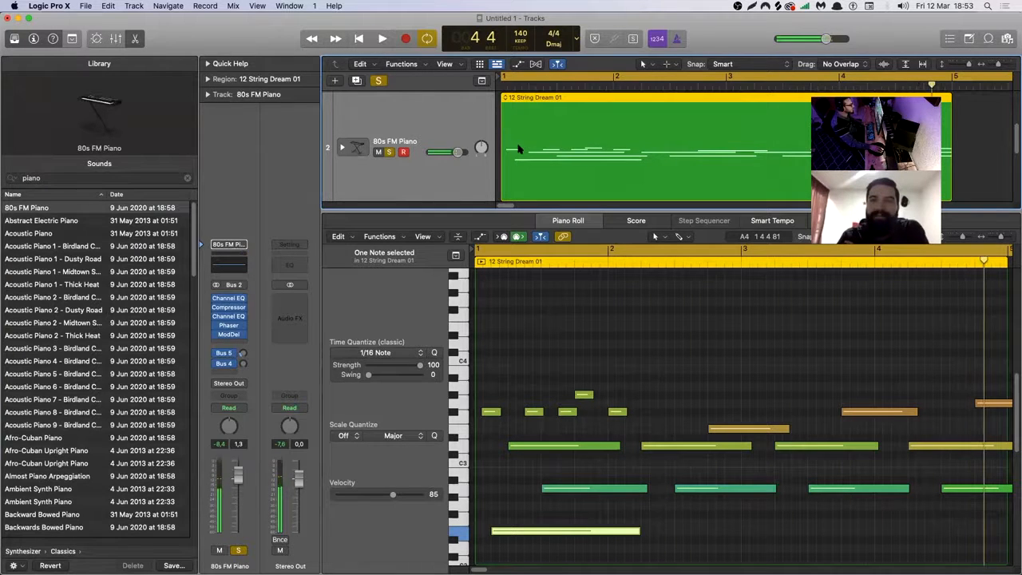
# Solo the 2-Step Jump Beat 01 track alongside the piano, play both together, and select the beat track.
pyautogui.scroll(-3, 518, 149)
pyautogui.click(389, 149)
pyautogui.press('space')
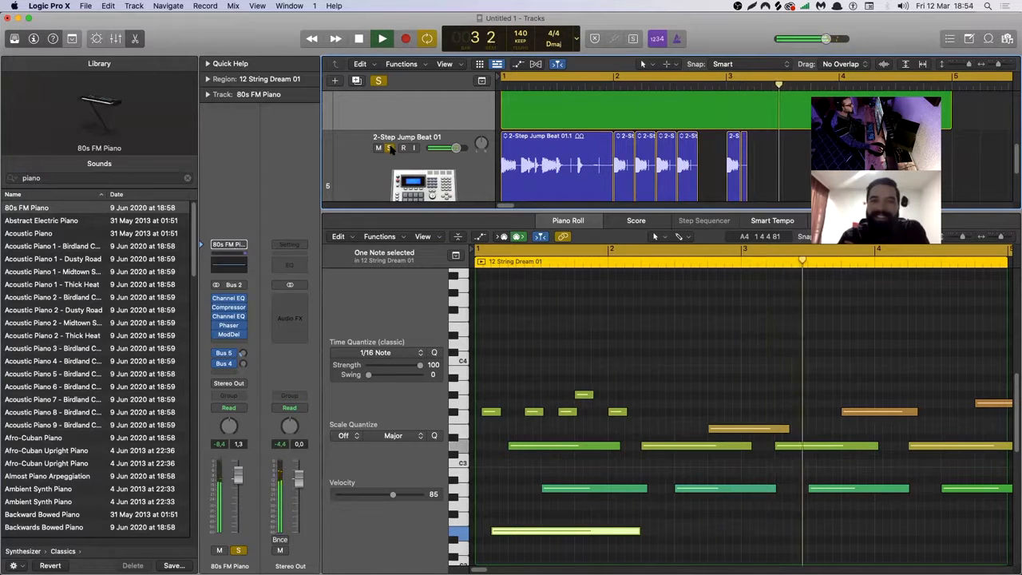
pyautogui.press('space')
pyautogui.click(459, 166)
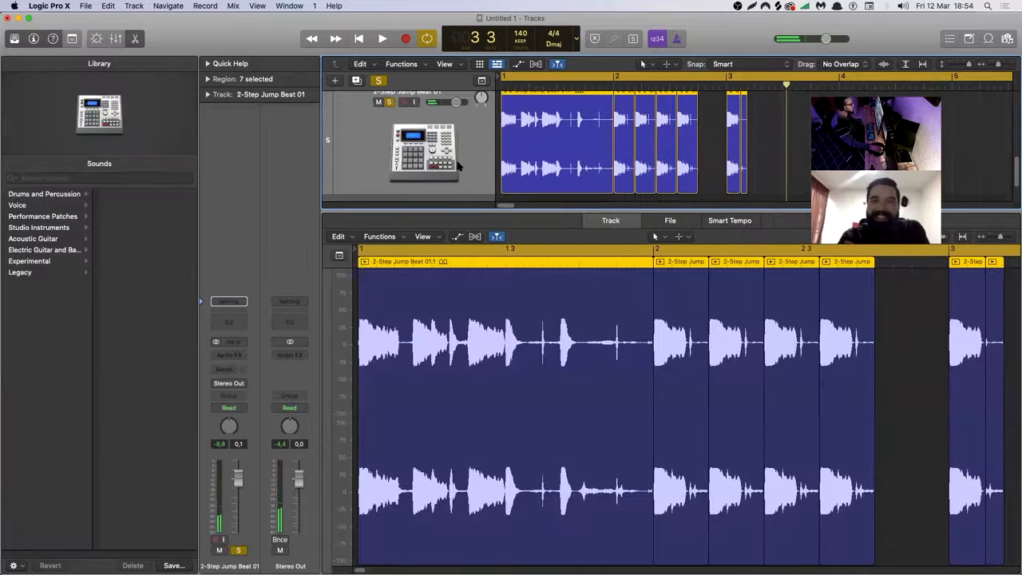
# Hide the audio editor and the inspector, and delete all the sliced 2-Step Jump Beat 01 regions.
pyautogui.press('e')
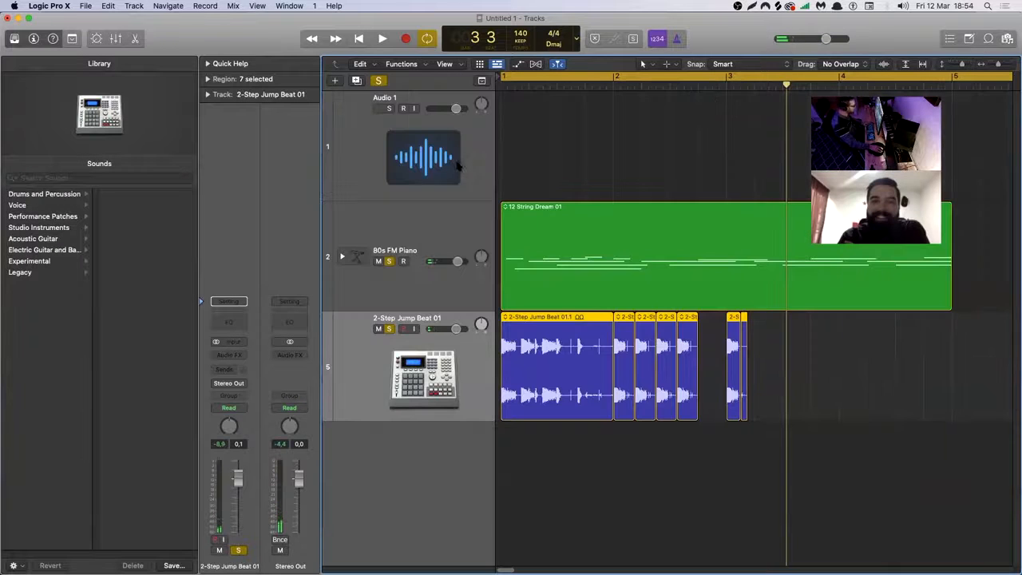
pyautogui.click(35, 37)
pyautogui.moveTo(732, 357); pyautogui.dragTo(460, 350)
pyautogui.press('Delete')
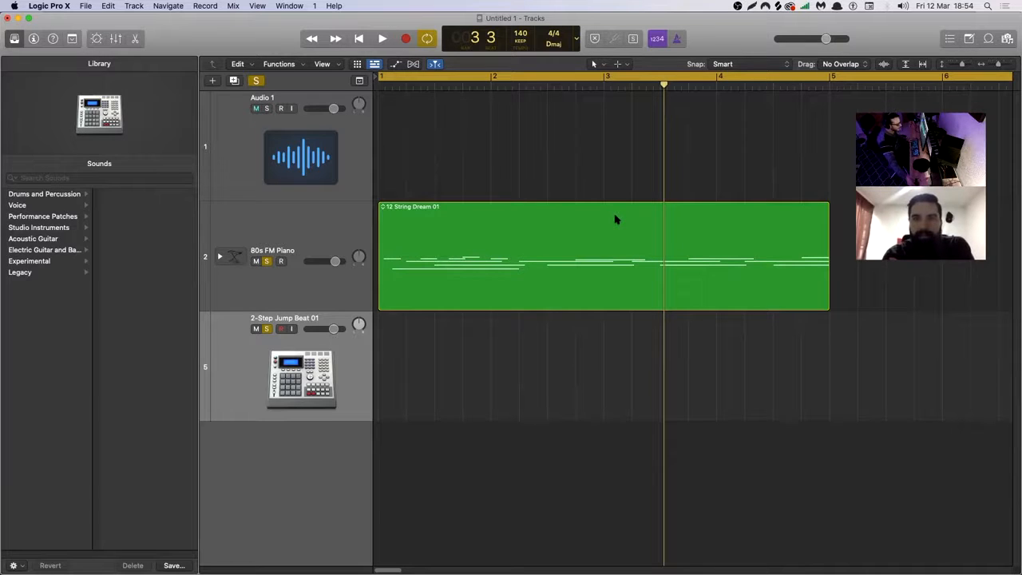
# Delete the 12 String Dream 01 region from the piano track and hide the Library.
pyautogui.moveTo(549, 178); pyautogui.dragTo(521, 223)
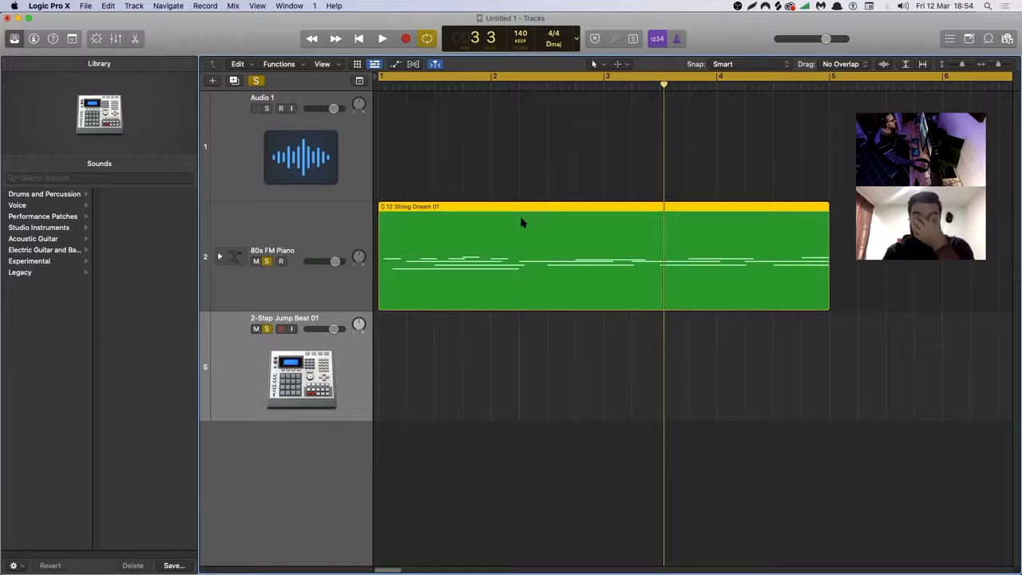
pyautogui.press('Delete')
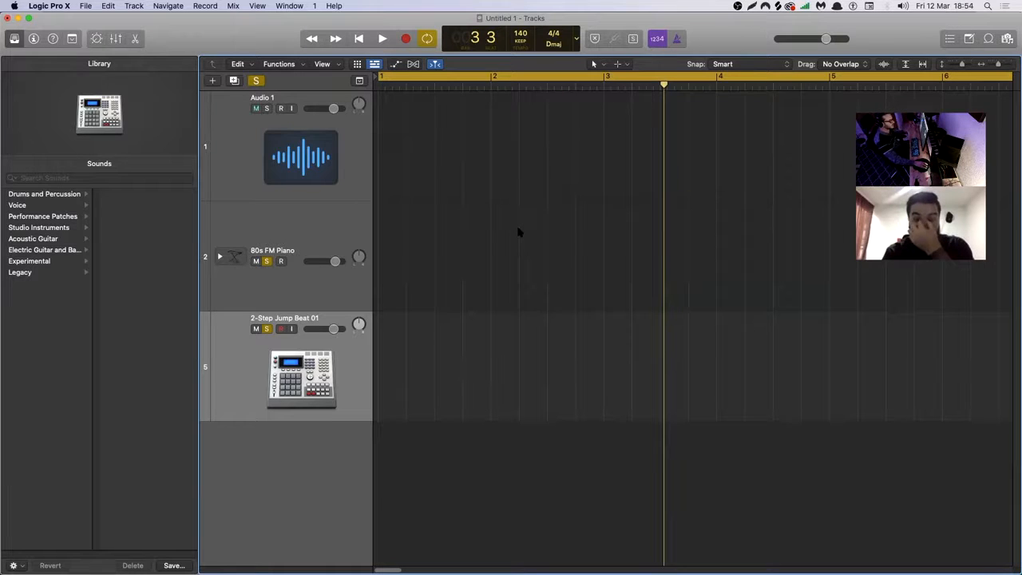
pyautogui.click(11, 39)
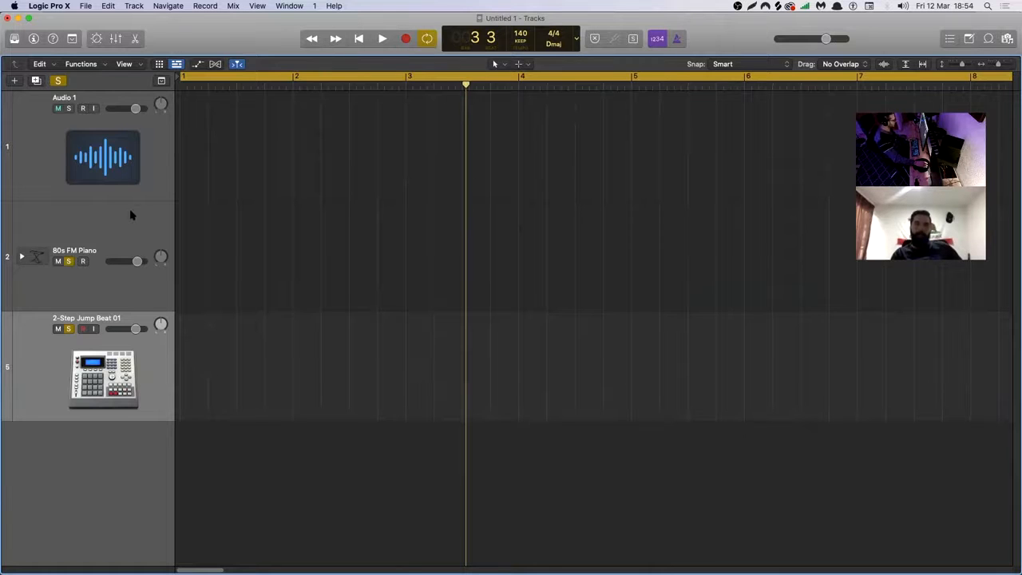
# Reduce the height of the Audio 1 track slightly and return the playhead to the start of bar 1.
pyautogui.press('x')
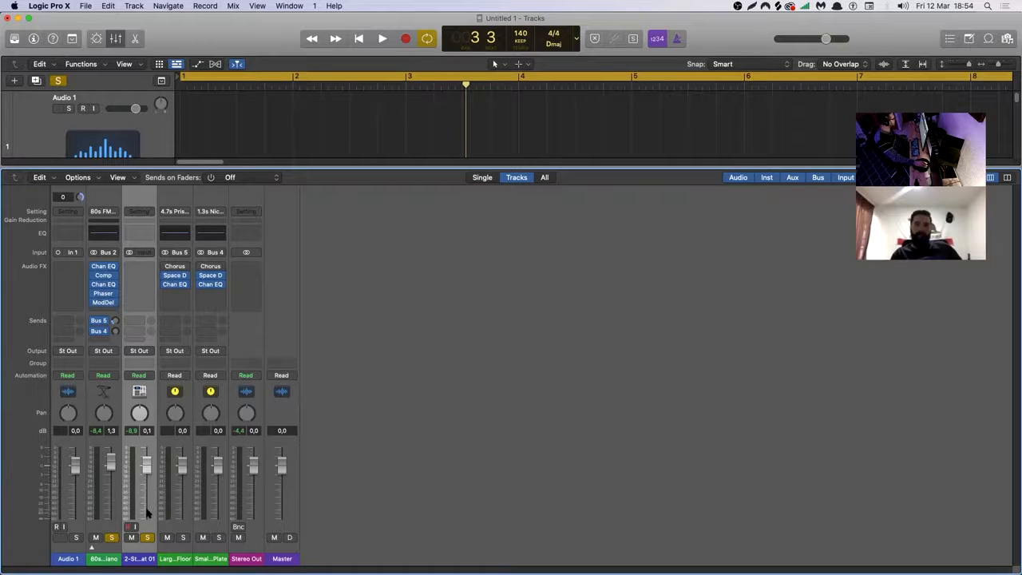
pyautogui.press('x')
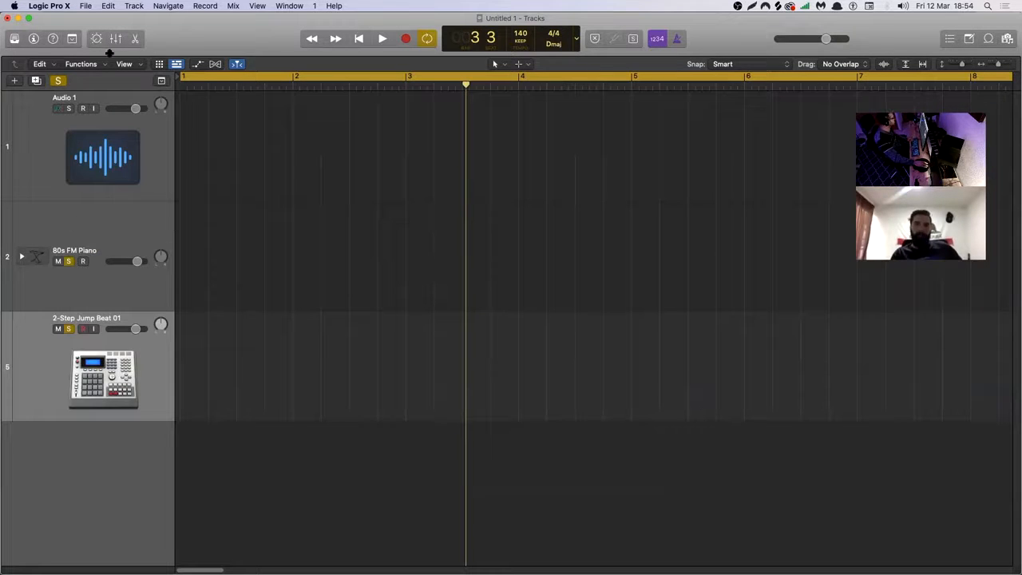
pyautogui.moveTo(116, 199); pyautogui.dragTo(116, 176)
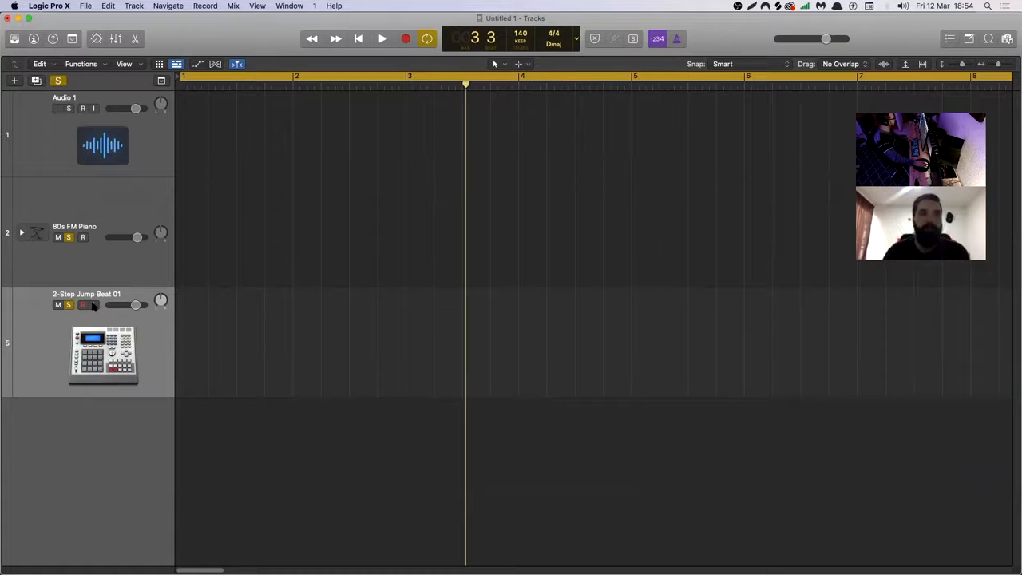
pyautogui.click(199, 86)
pyautogui.moveTo(199, 87); pyautogui.dragTo(162, 83)
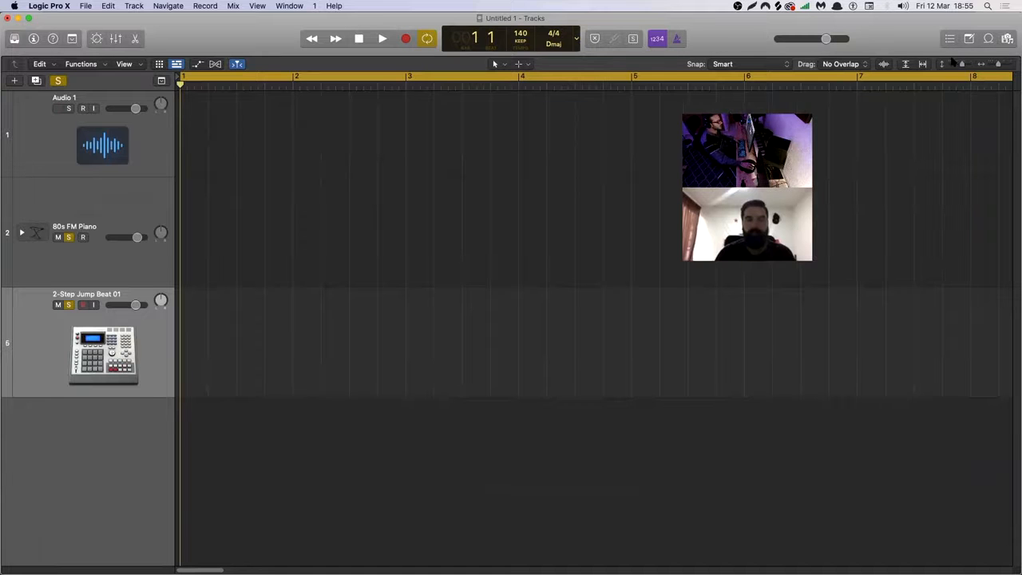
# Open the Loop Browser and look through the unfiltered loop list, comparing audio and MIDI loops, beats, tempo and key.
pyautogui.click(988, 40)
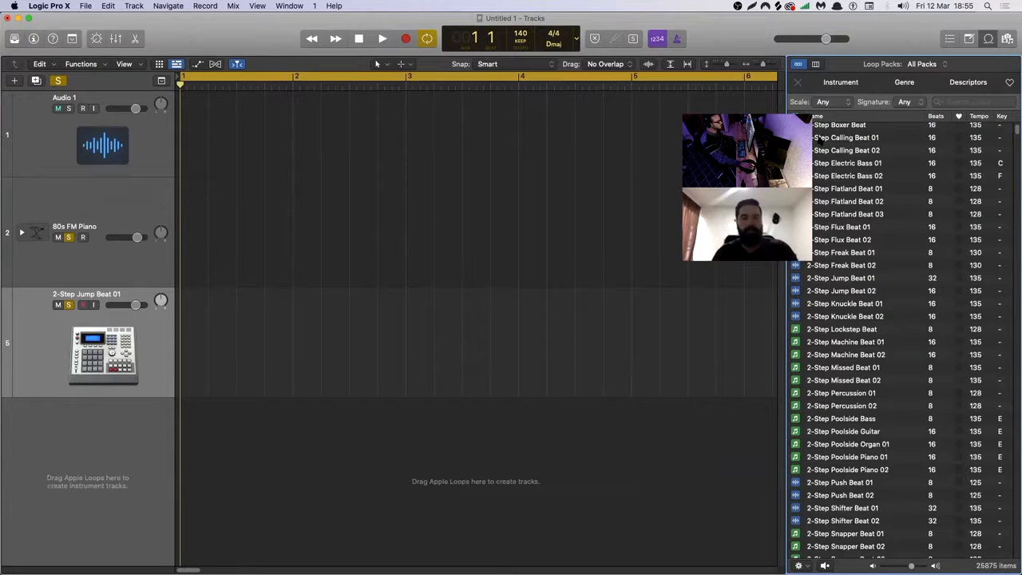
pyautogui.scroll(8, 929, 212)
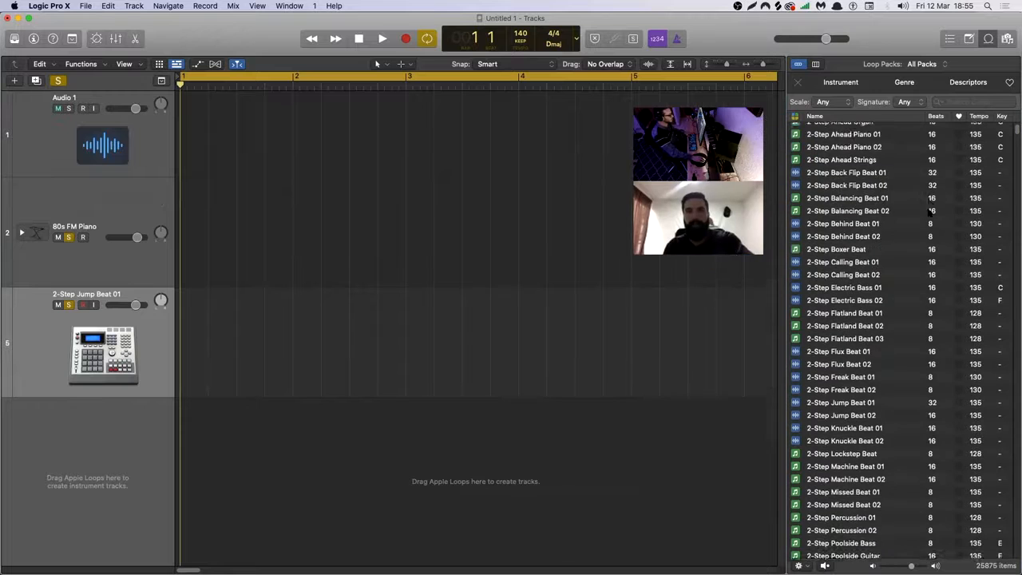
pyautogui.scroll(10, 929, 211)
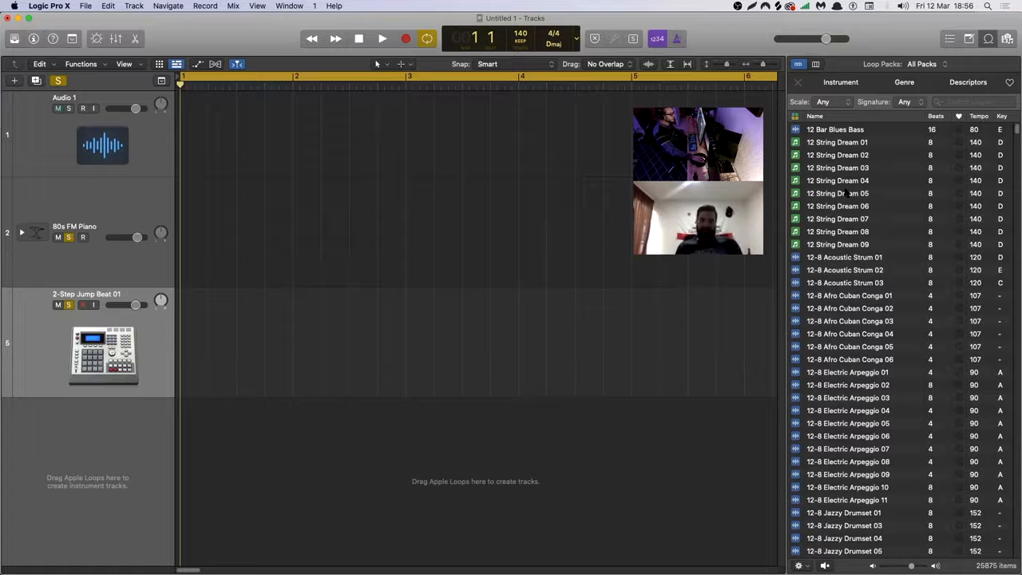
pyautogui.scroll(-15, 844, 239)
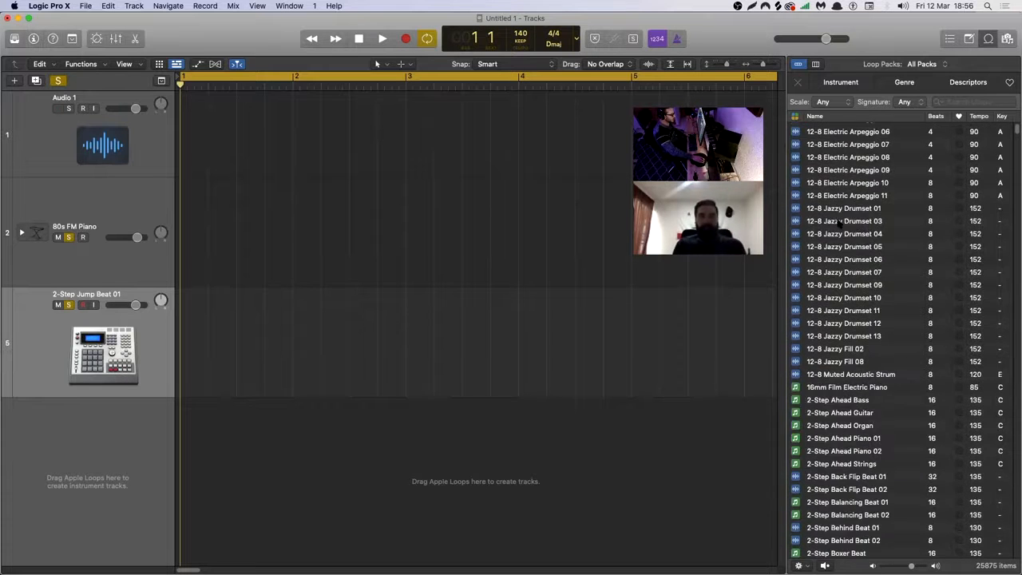
pyautogui.scroll(-15, 844, 254)
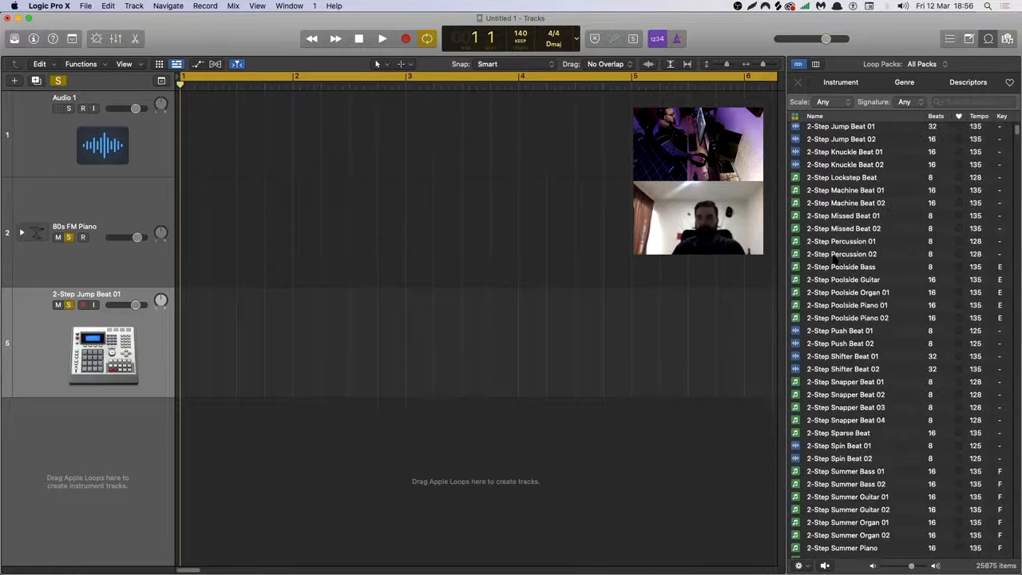
pyautogui.scroll(-15, 833, 259)
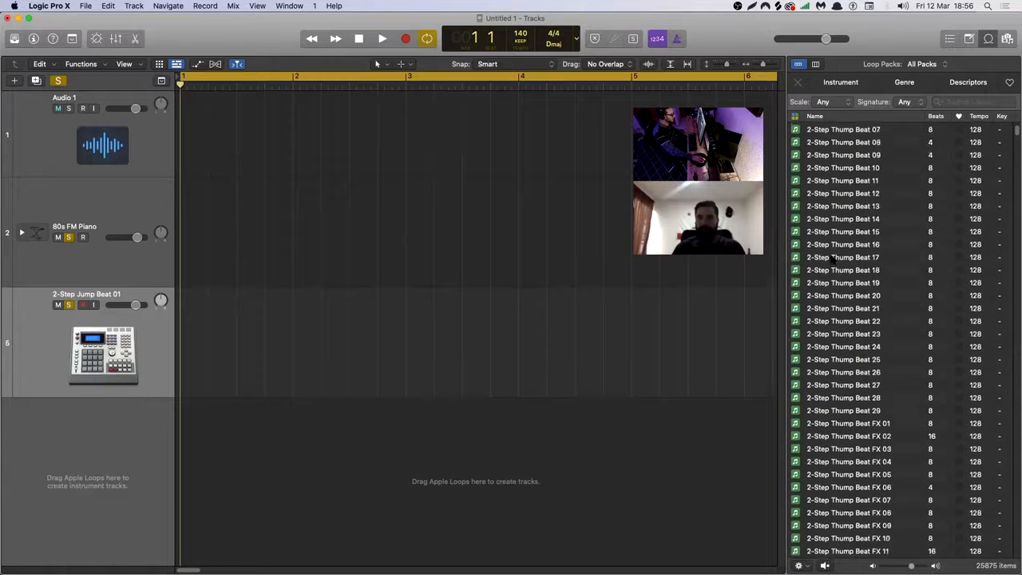
pyautogui.scroll(-3, 831, 260)
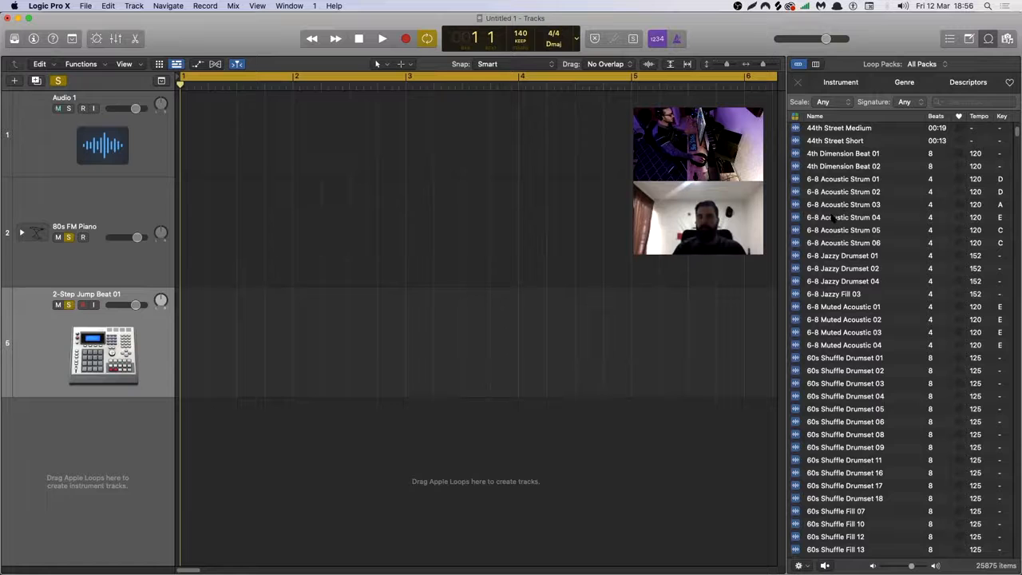
pyautogui.scroll(1, 833, 217)
pyautogui.scroll(-3, 833, 217)
pyautogui.scroll(-6, 833, 217)
pyautogui.scroll(-1, 829, 222)
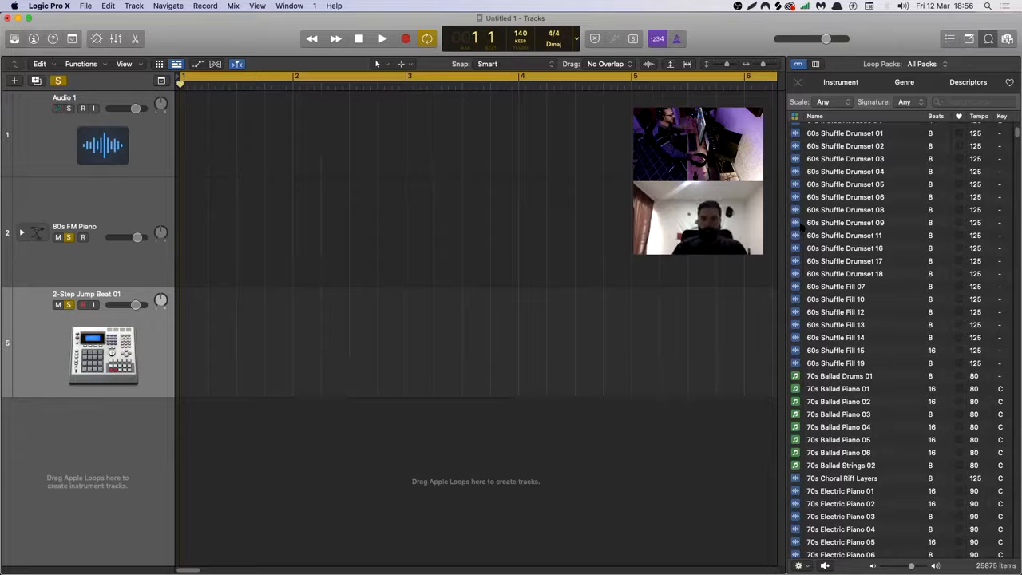
pyautogui.scroll(1, 833, 250)
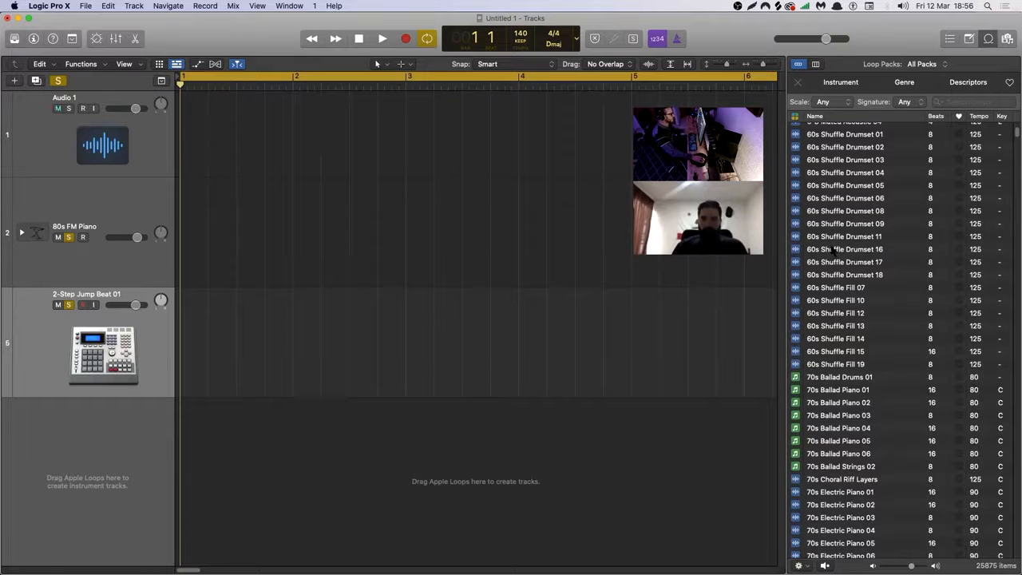
pyautogui.scroll(1, 821, 238)
pyautogui.scroll(-3, 821, 237)
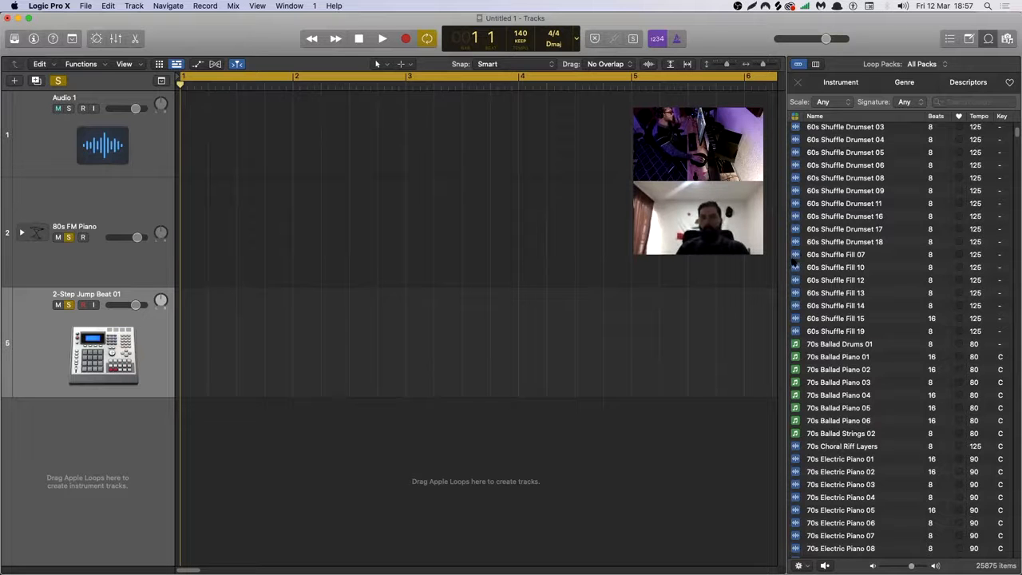
pyautogui.scroll(7, 911, 279)
pyautogui.scroll(10, 899, 279)
pyautogui.scroll(15, 889, 282)
pyautogui.scroll(15, 884, 293)
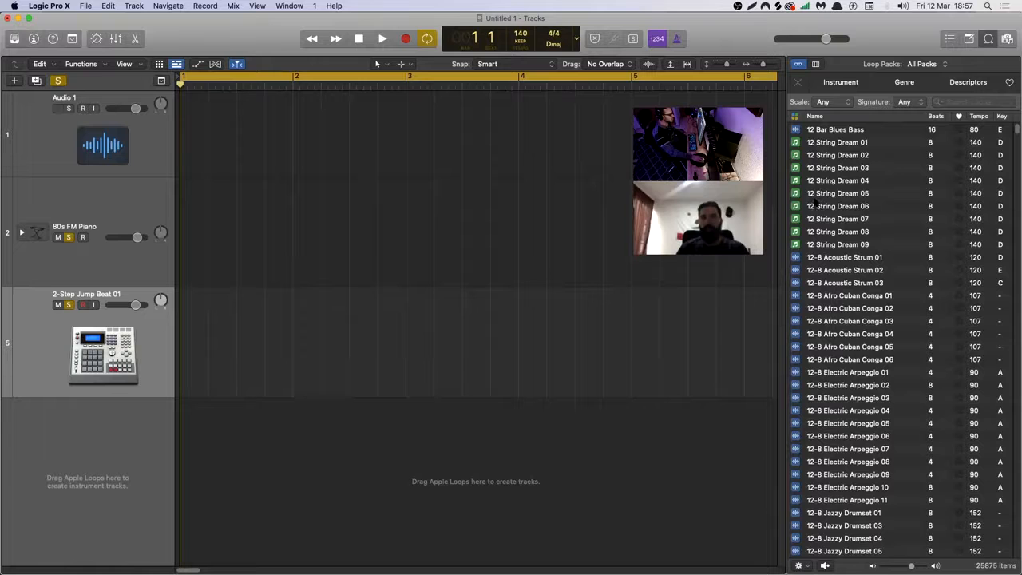
# Examine the Loop Browser's Instrument, Genre and Descriptors filter categories and its search field, including the All Drums filter.
pyautogui.click(835, 83)
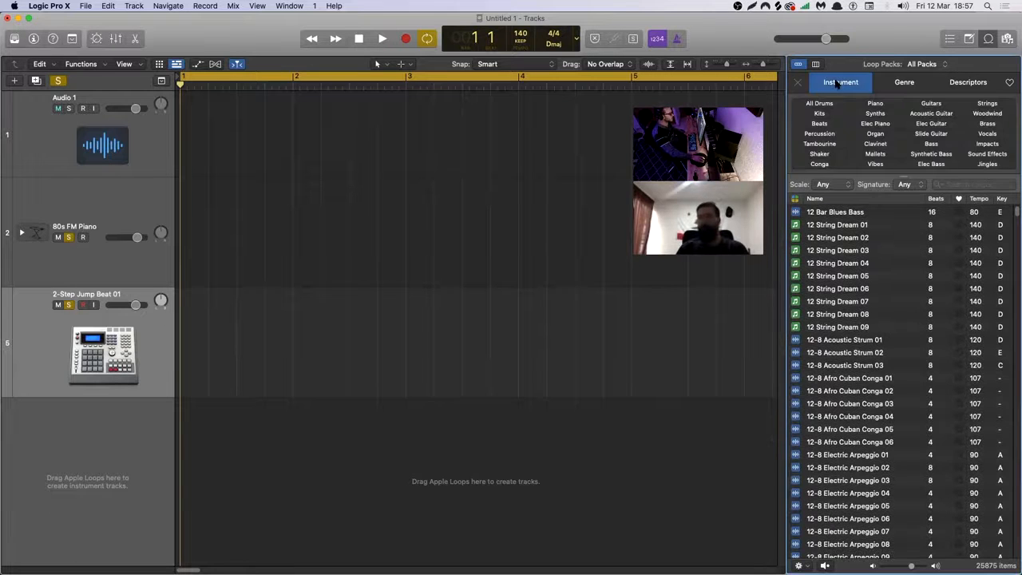
pyautogui.click(896, 80)
pyautogui.click(981, 82)
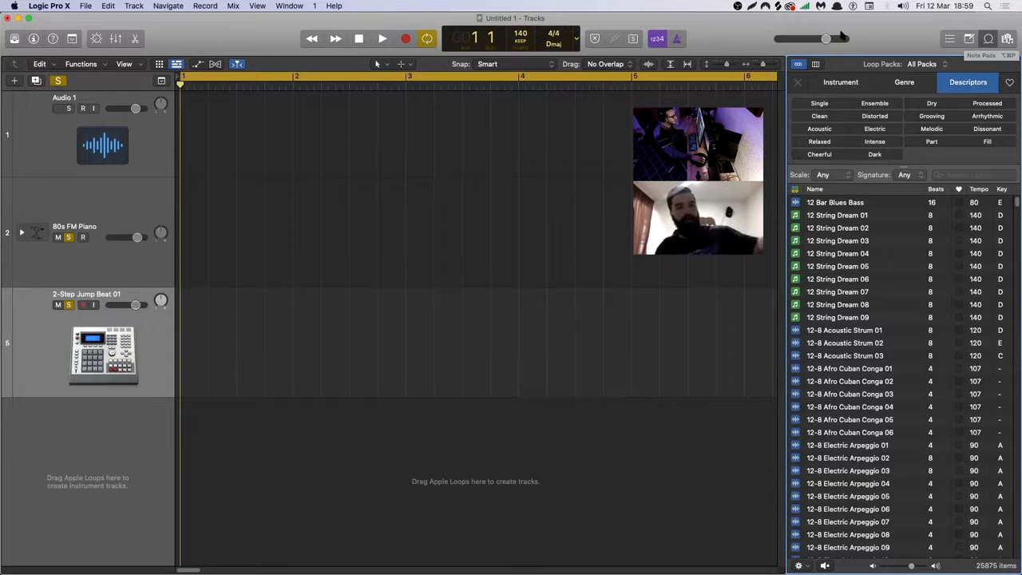
pyautogui.click(967, 174)
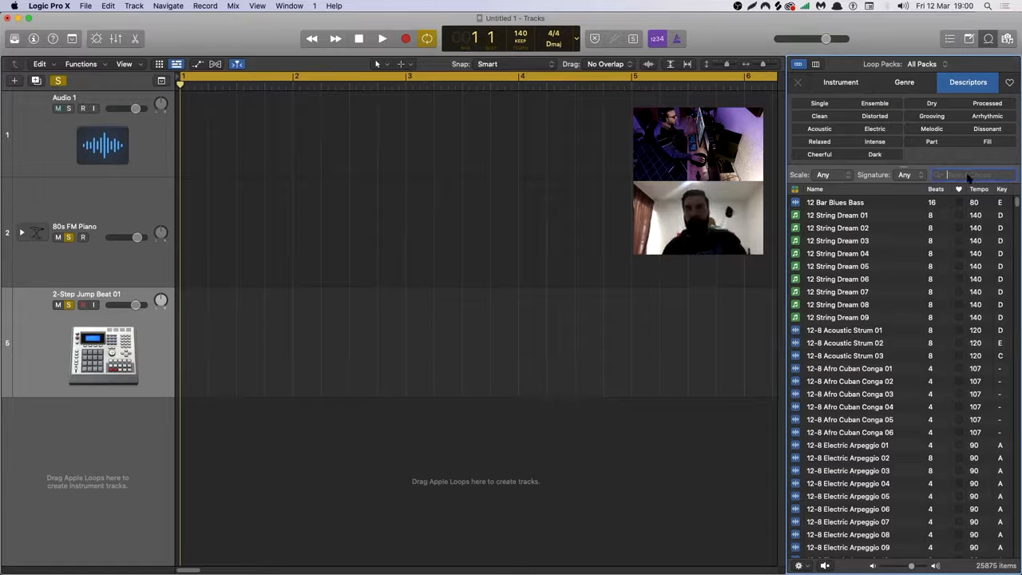
pyautogui.click(831, 88)
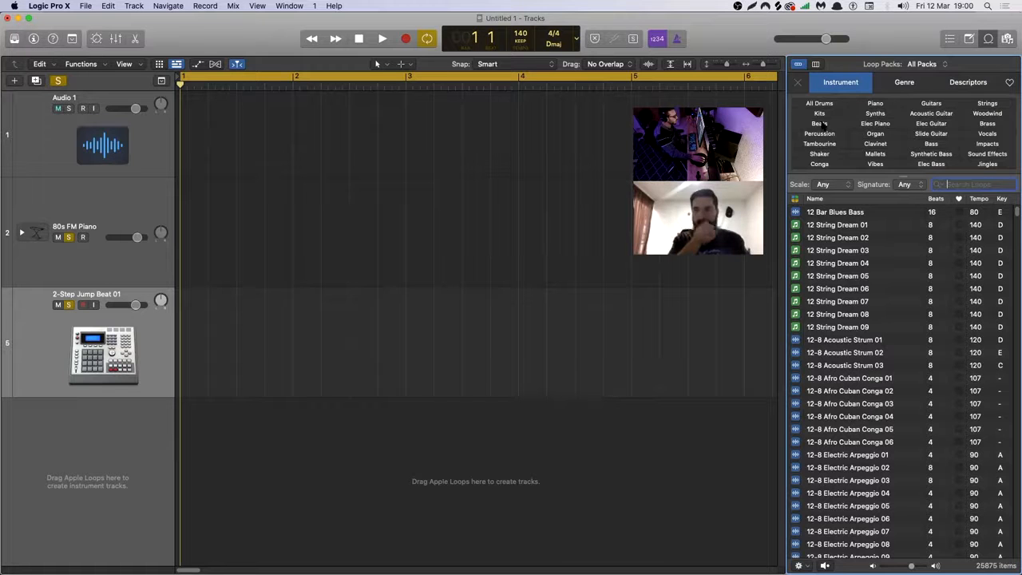
pyautogui.click(819, 103)
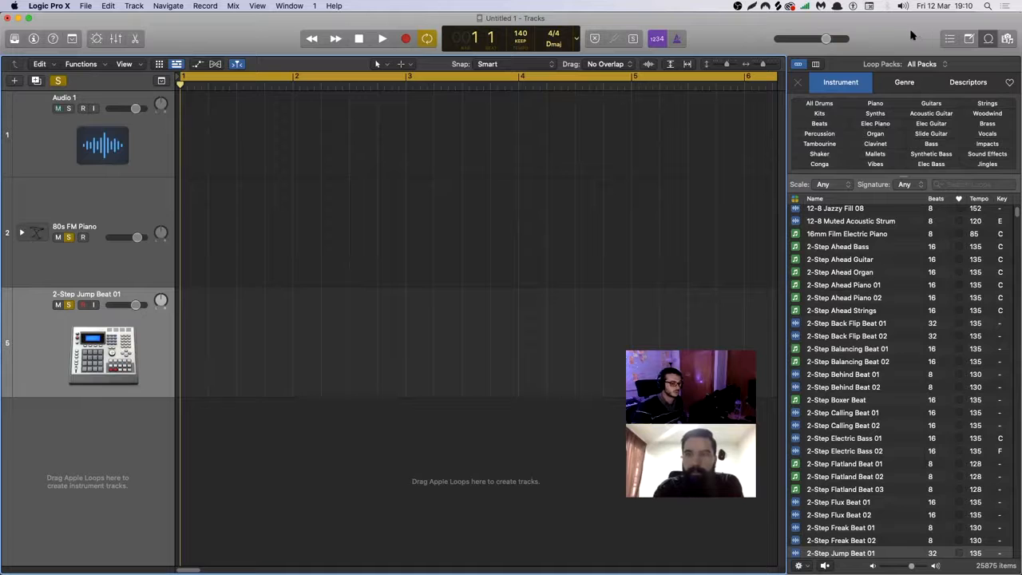
# Hide and show the Loop Browser repeatedly to demonstrate how it is opened, leaving it open.
pyautogui.click(987, 38)
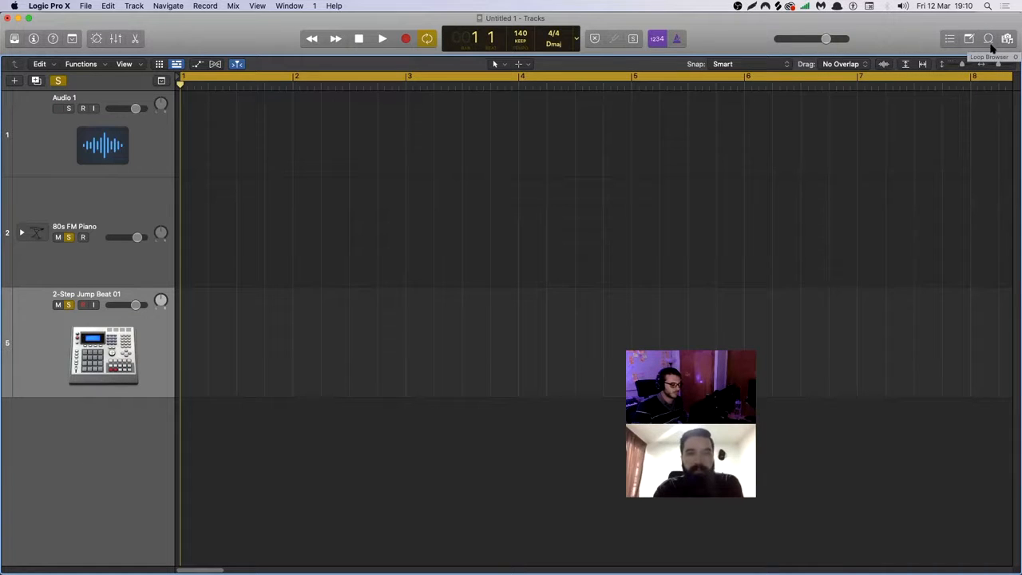
pyautogui.click(989, 40)
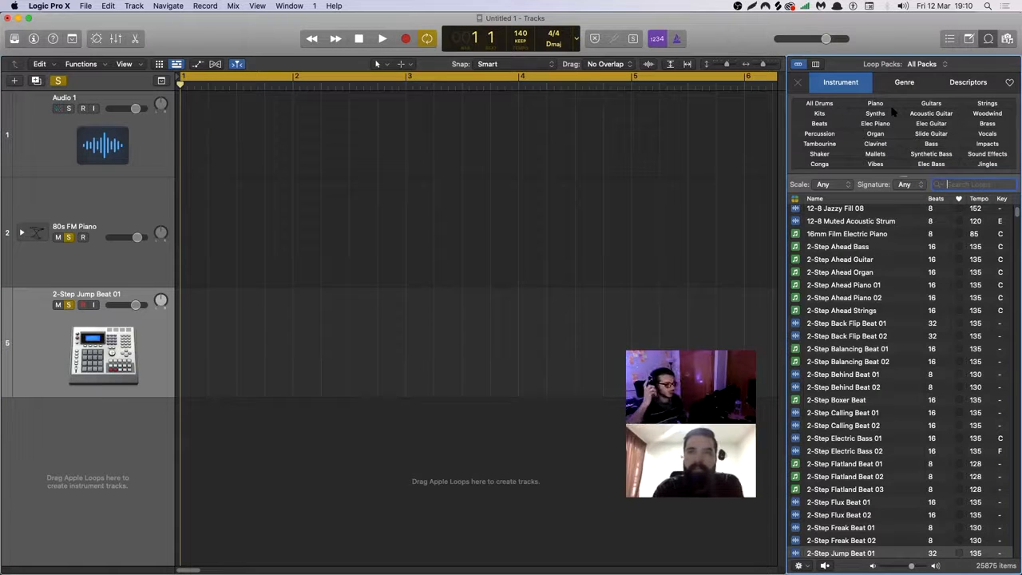
pyautogui.click(988, 40)
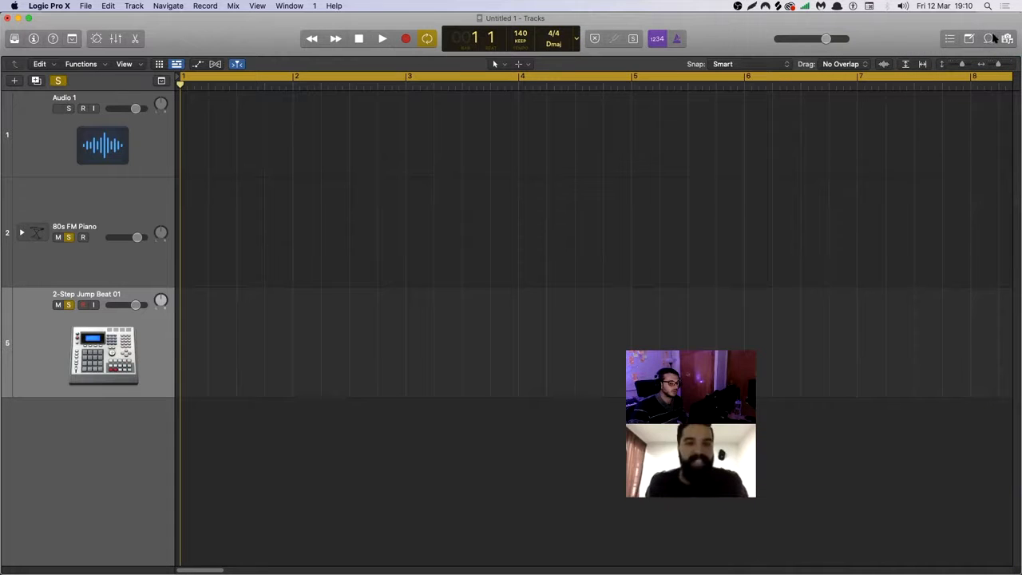
pyautogui.click(989, 39)
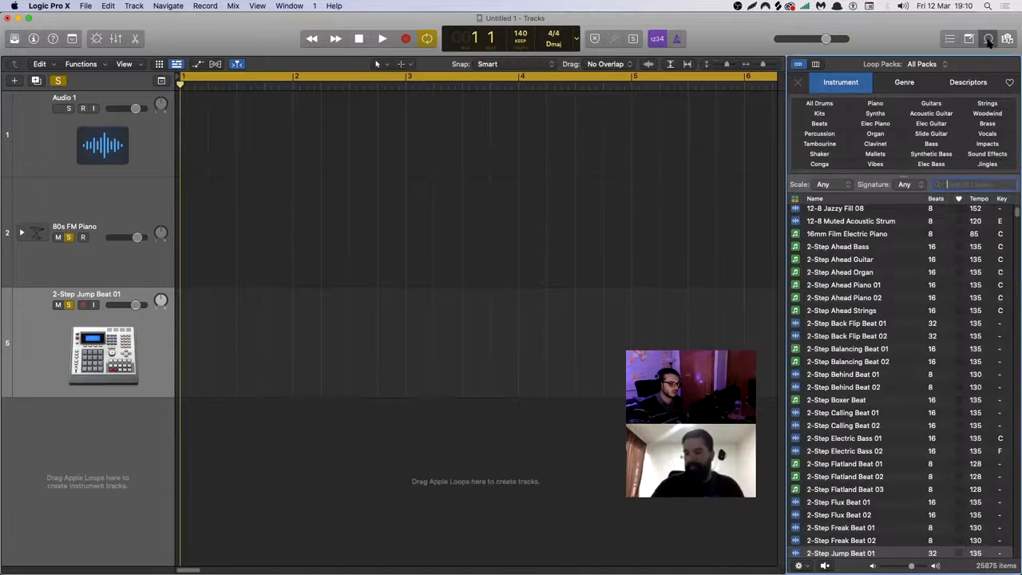
# Filter the loops by the All Drums instrument, then try the Jazz genre filter and remove it.
pyautogui.click(819, 103)
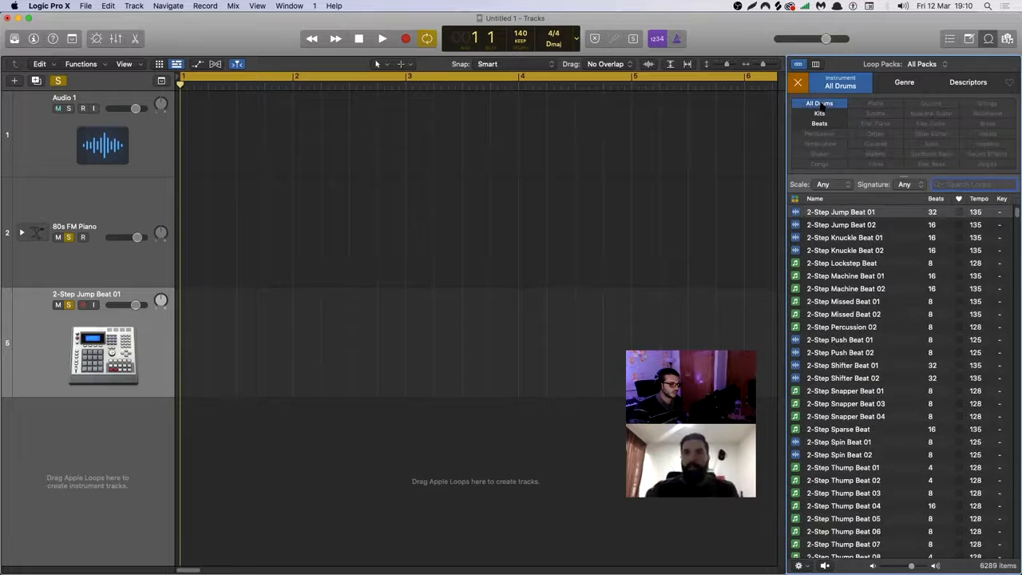
pyautogui.click(910, 83)
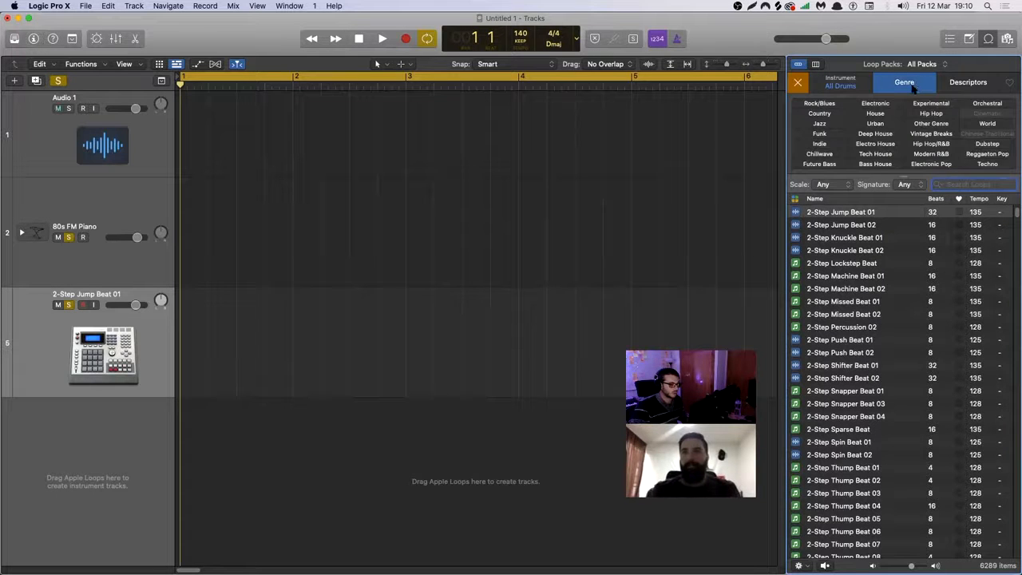
pyautogui.click(821, 124)
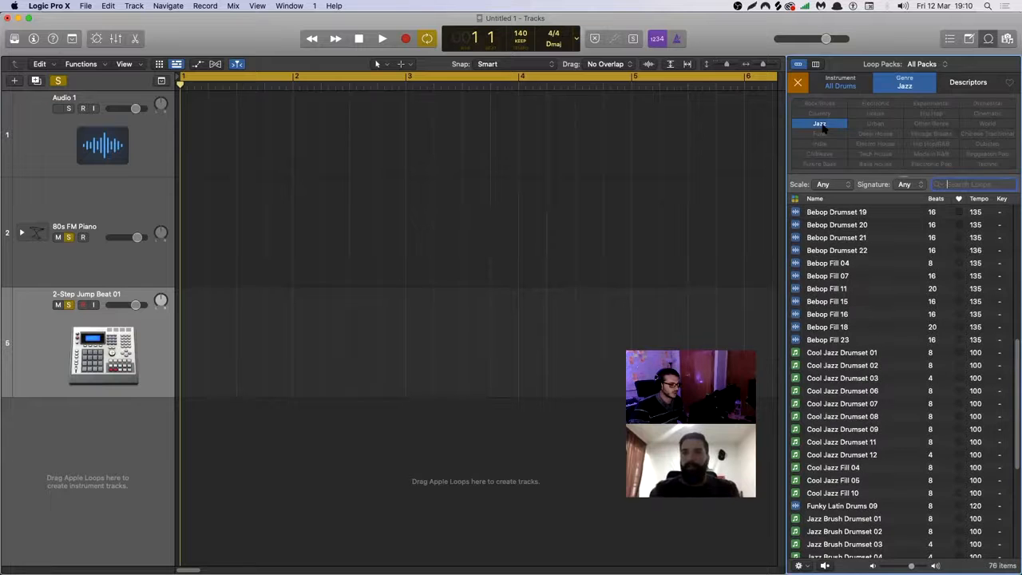
pyautogui.click(821, 125)
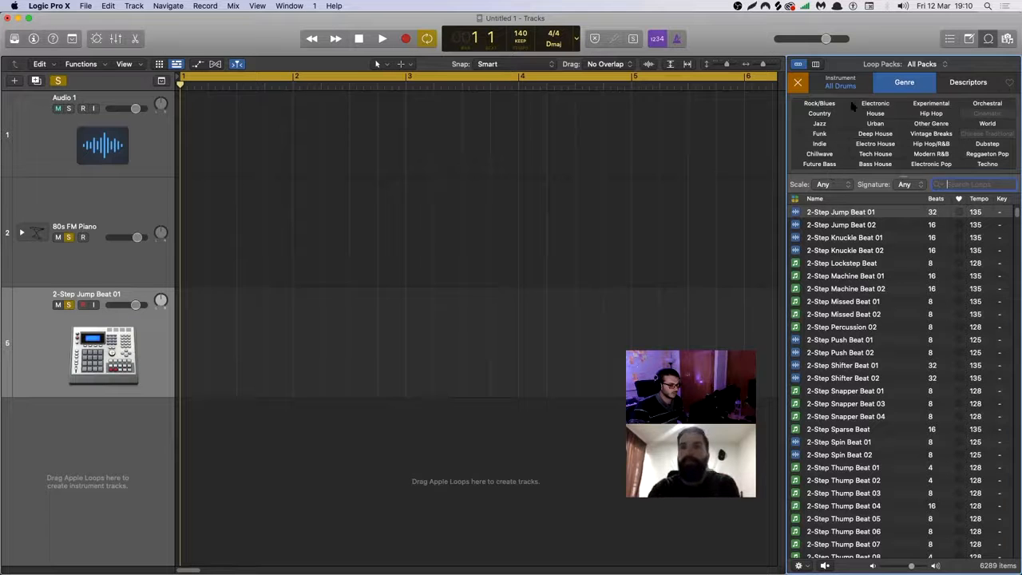
# Filter the drum loops by the Hip Hop genre and preview Around Midnight Hi-Hat 03.
pyautogui.click(932, 113)
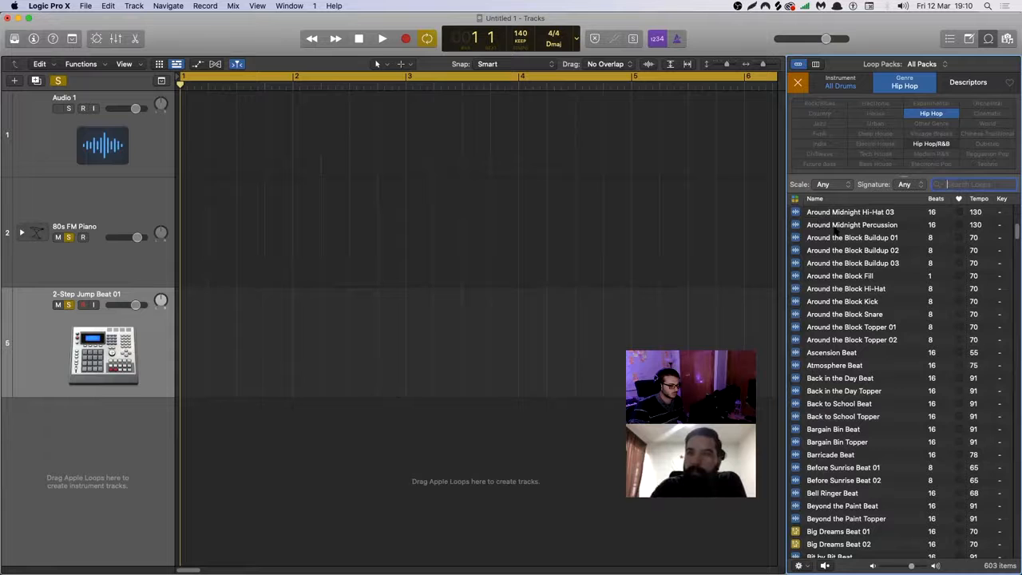
pyautogui.click(835, 212)
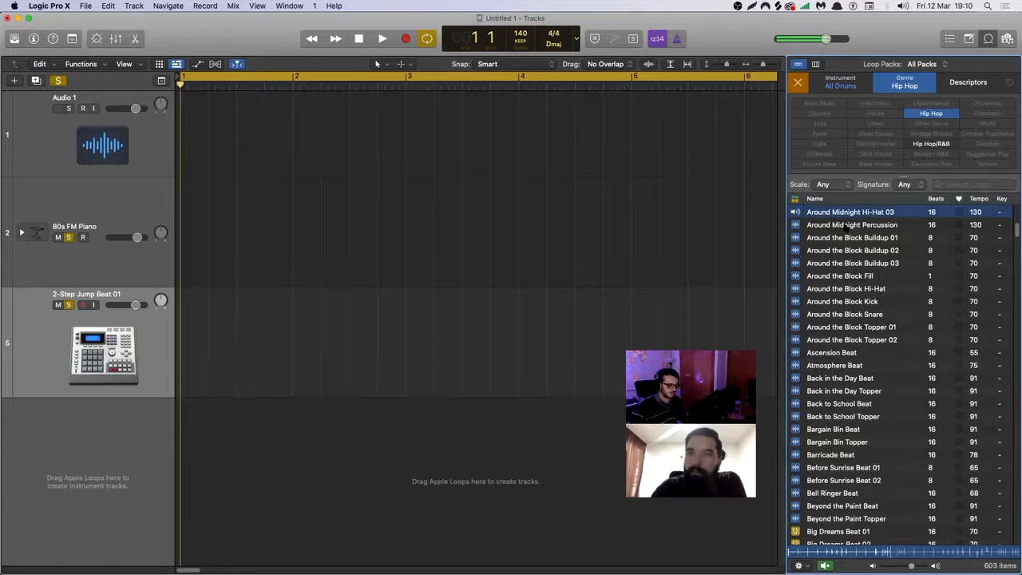
# Preview the Hip Hop drum loops one after another, from Around Midnight Percussion down to Atmosphere Beat.
pyautogui.press('Down')
pyautogui.press('Down')
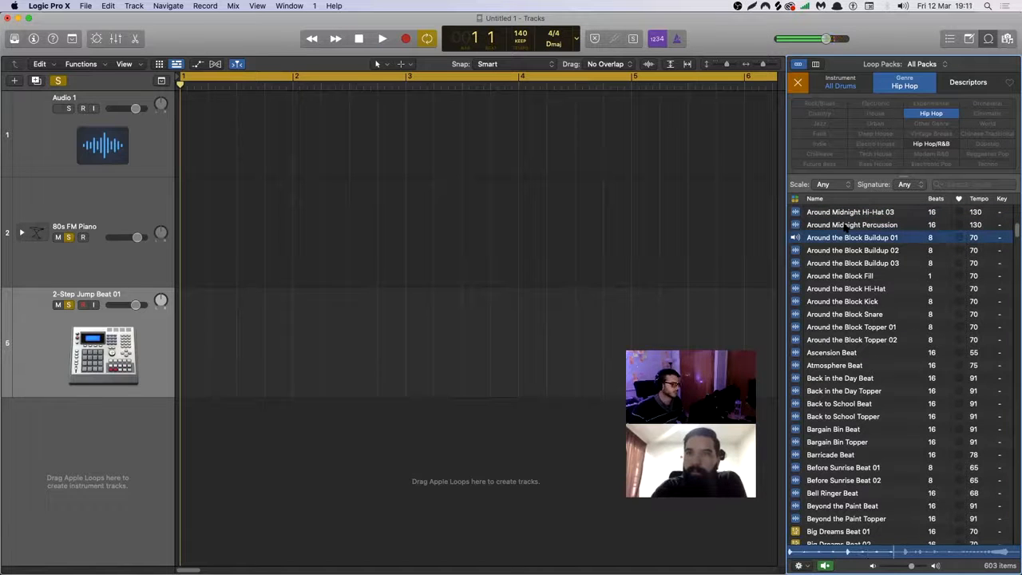
pyautogui.press('Down')
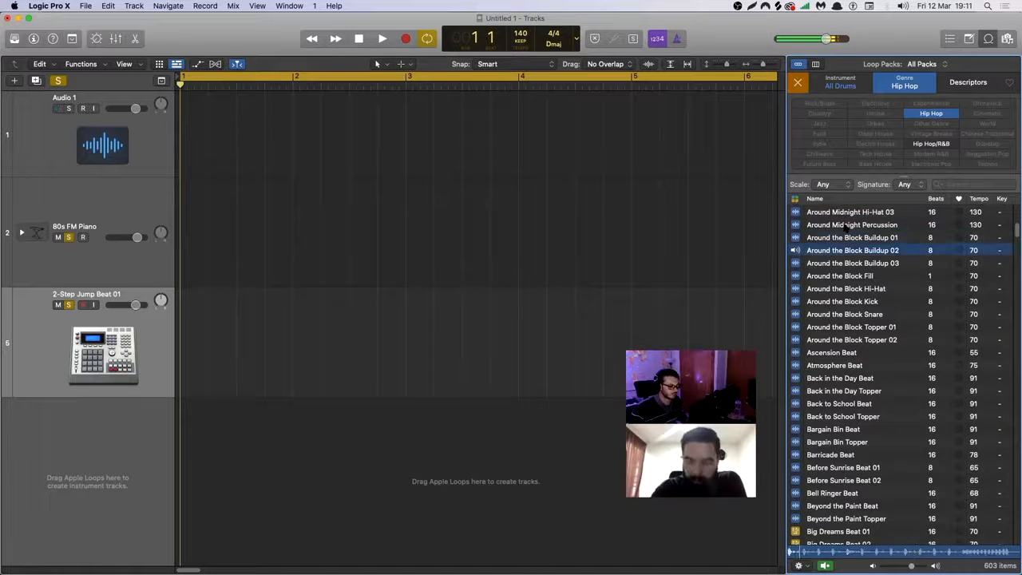
pyautogui.press('Down')
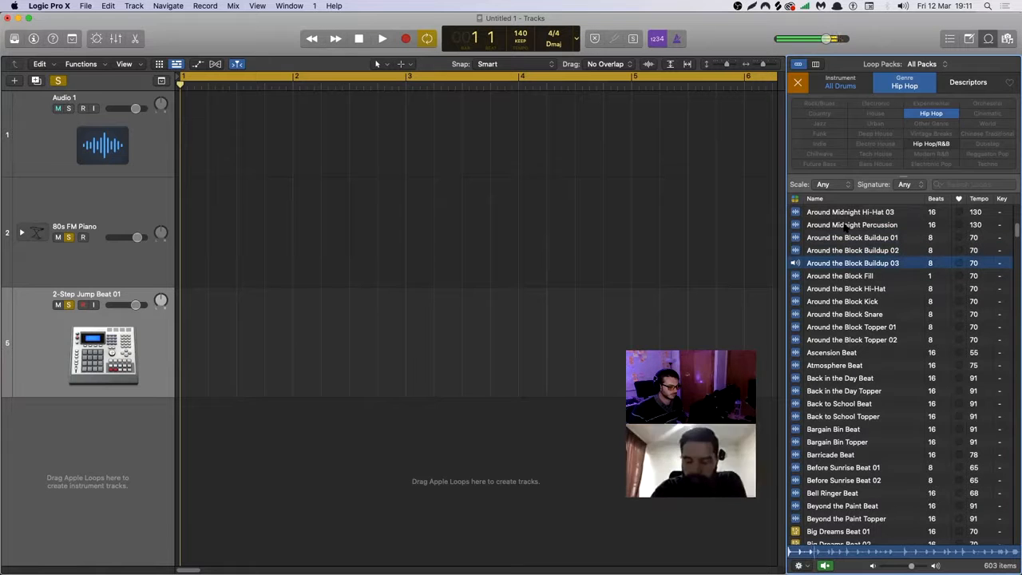
pyautogui.press('Down')
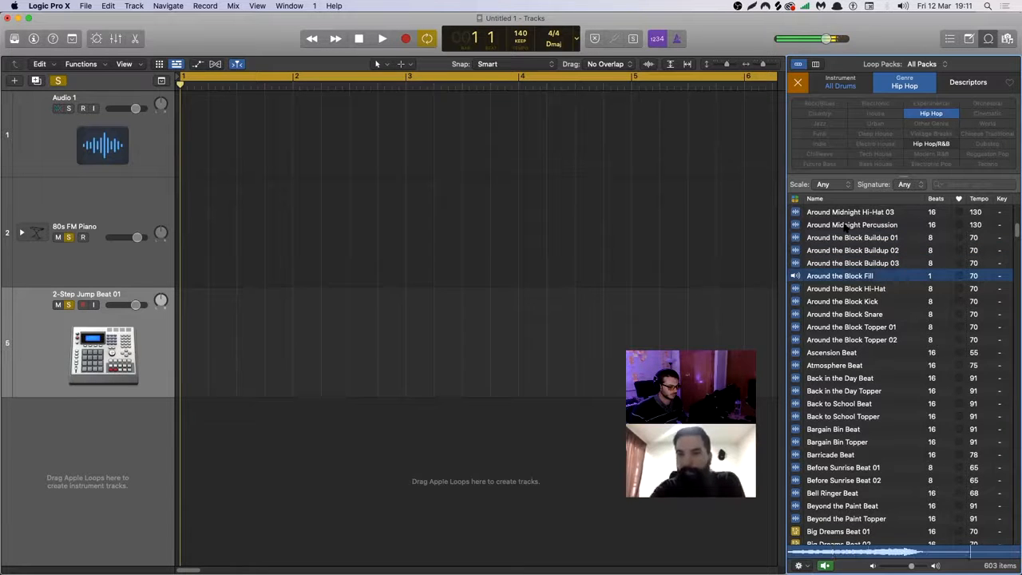
pyautogui.press('Down')
pyautogui.press('Down')
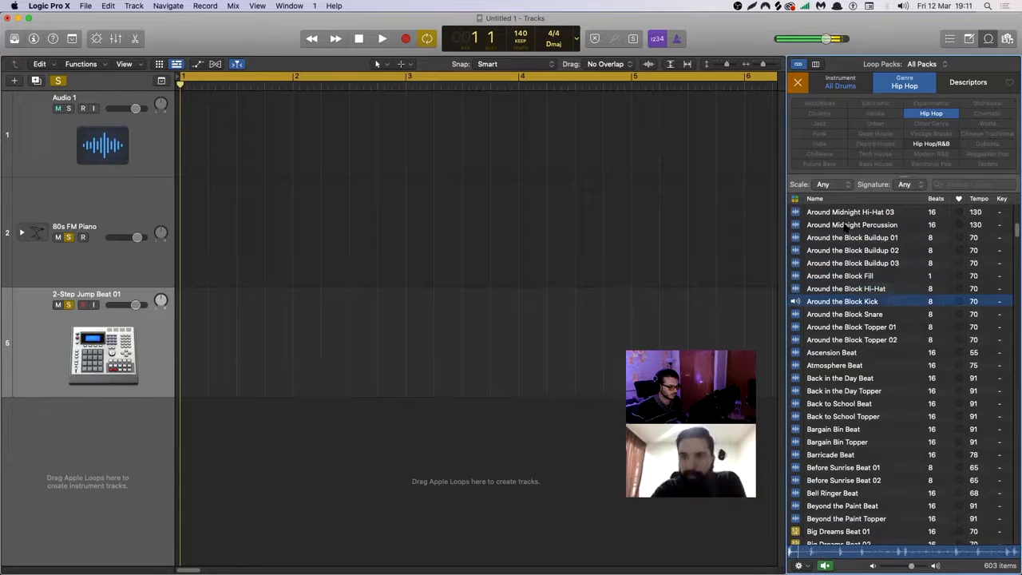
pyautogui.press('Down')
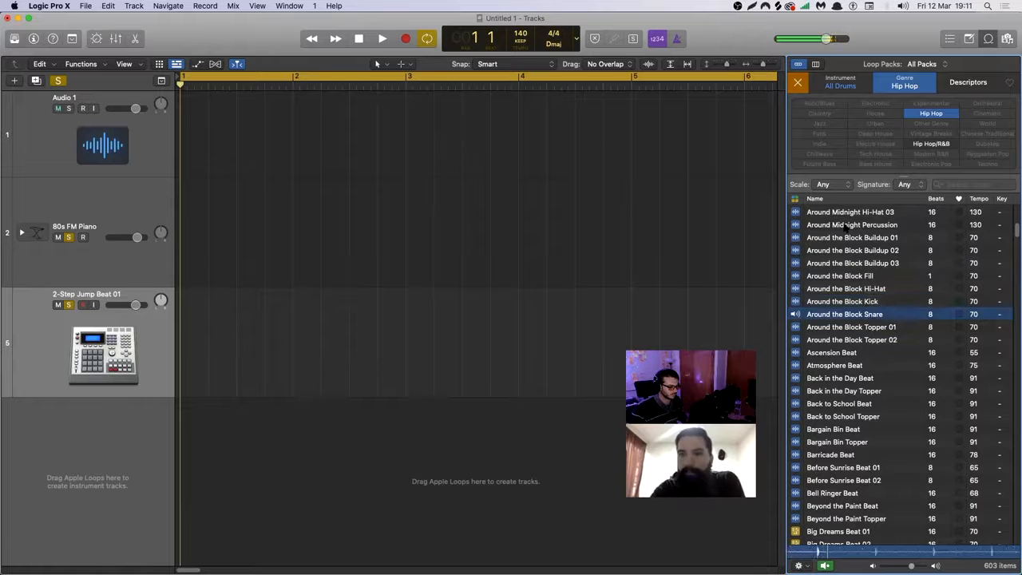
pyautogui.press('Down')
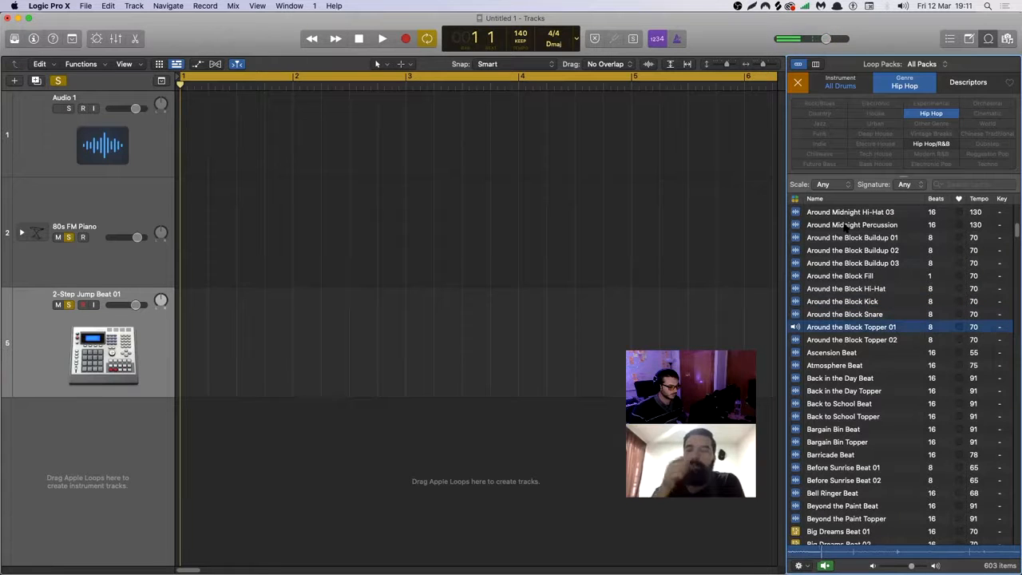
pyautogui.press('Down')
pyautogui.press('Down')
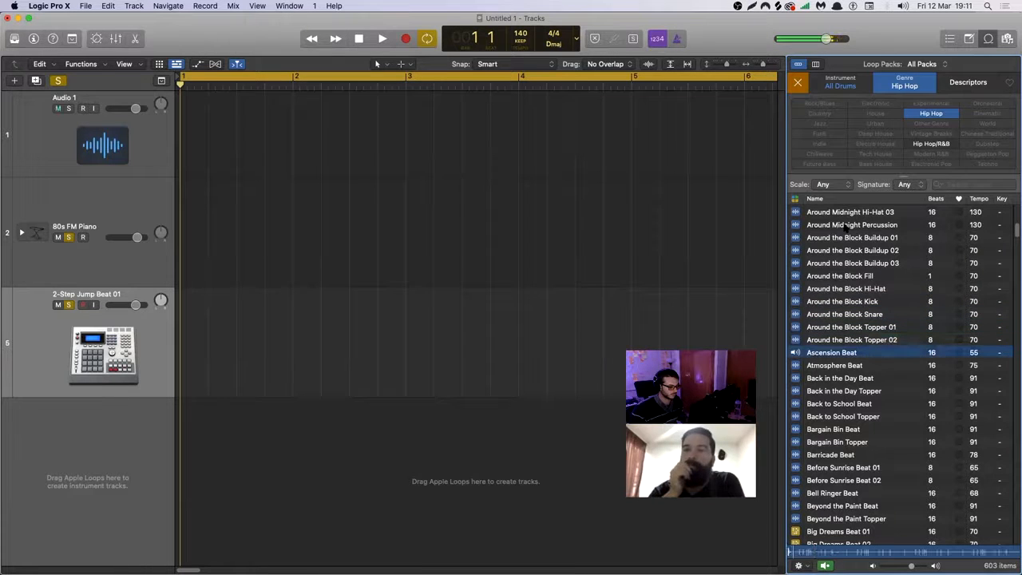
pyautogui.press('Down')
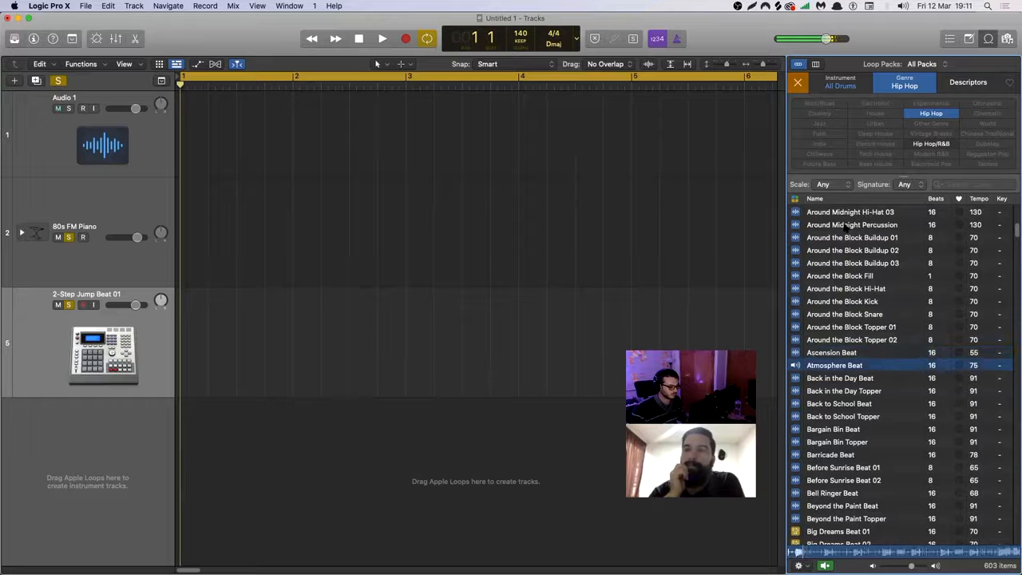
# Return to the Ascension Beat loop and place it on a new track below the others, starting at bar 1.
pyautogui.press('Up')
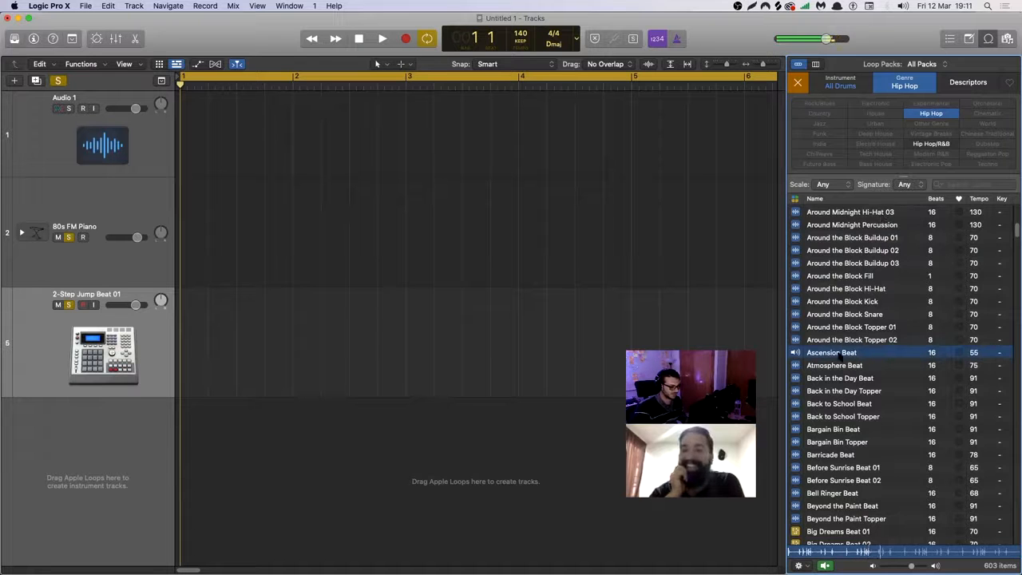
pyautogui.moveTo(838, 357); pyautogui.dragTo(190, 441)
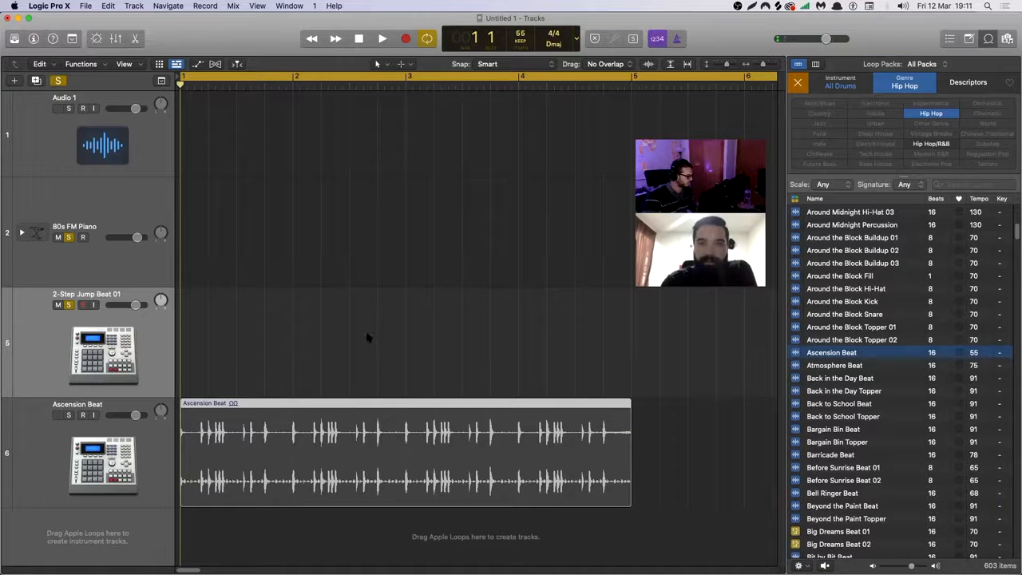
pyautogui.click(326, 322)
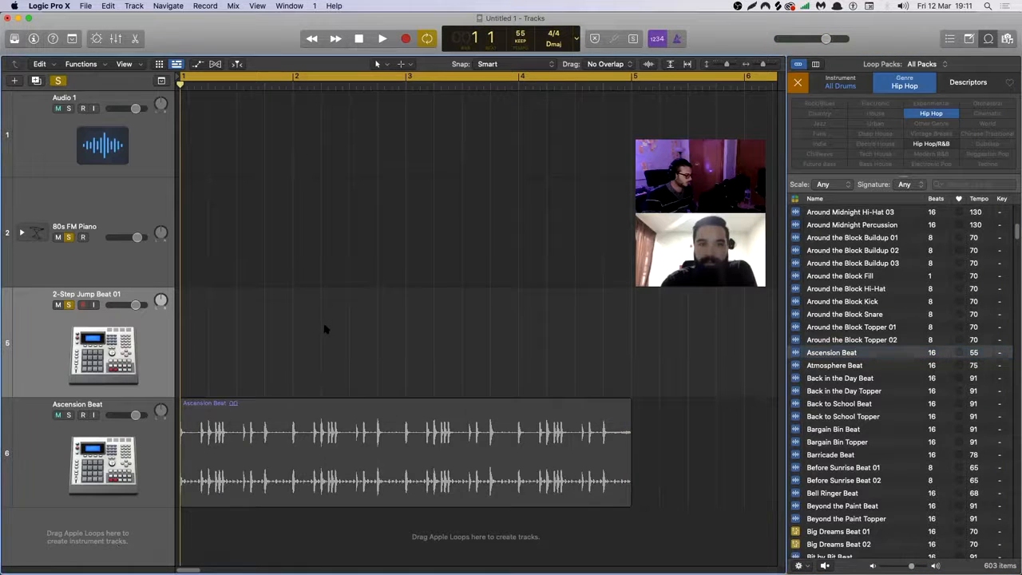
# Turn off all track solos and delete the 2-Step Jump Beat 01, 80s FM Piano and Audio 1 tracks.
pyautogui.click(53, 79)
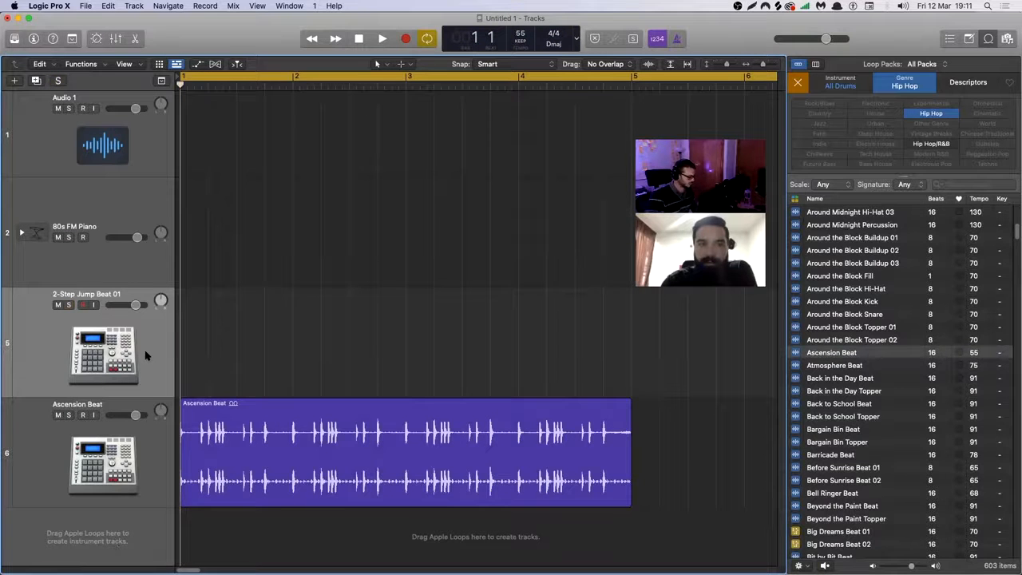
pyautogui.press('super+BackSpace')
pyautogui.press('super+BackSpace')
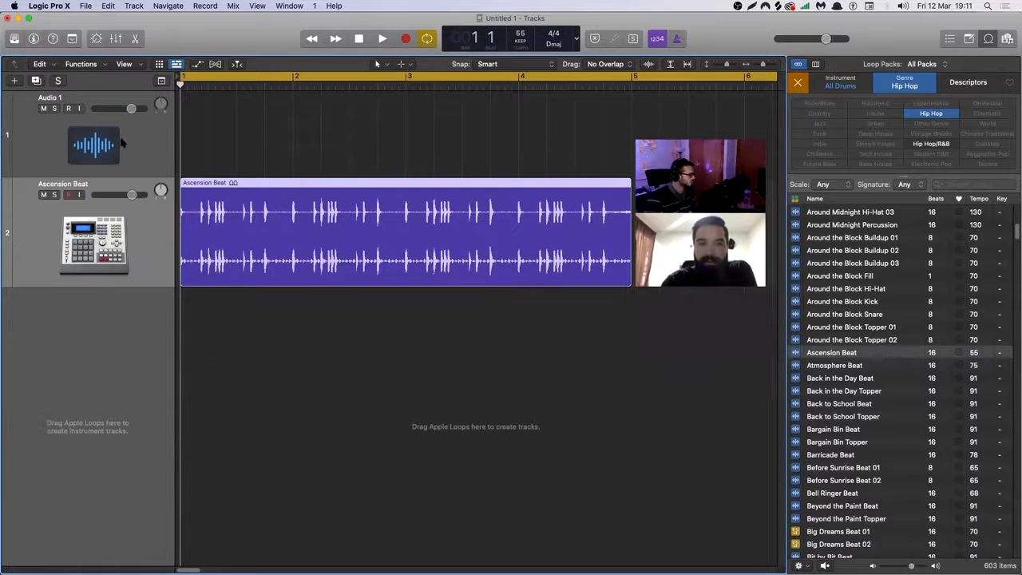
pyautogui.click(124, 140)
pyautogui.press('super+BackSpace')
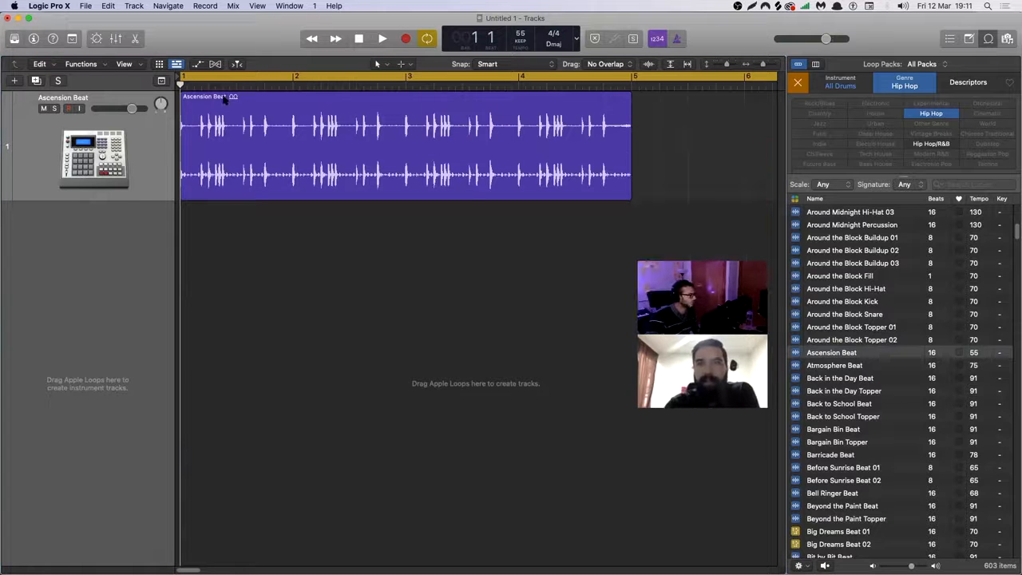
# Play the Ascension Beat loop and set the project tempo to 50.
pyautogui.click(386, 38)
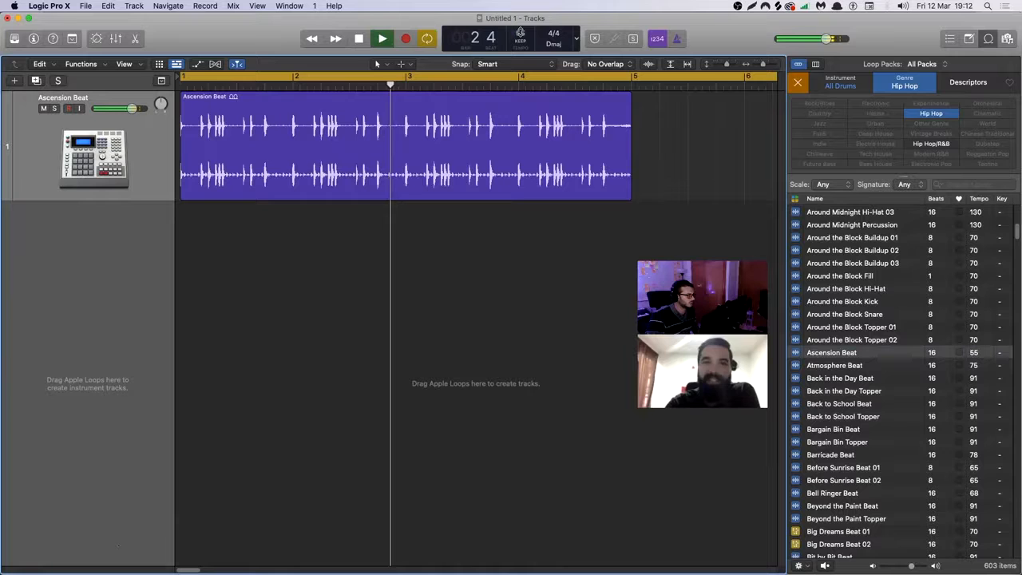
pyautogui.press('space')
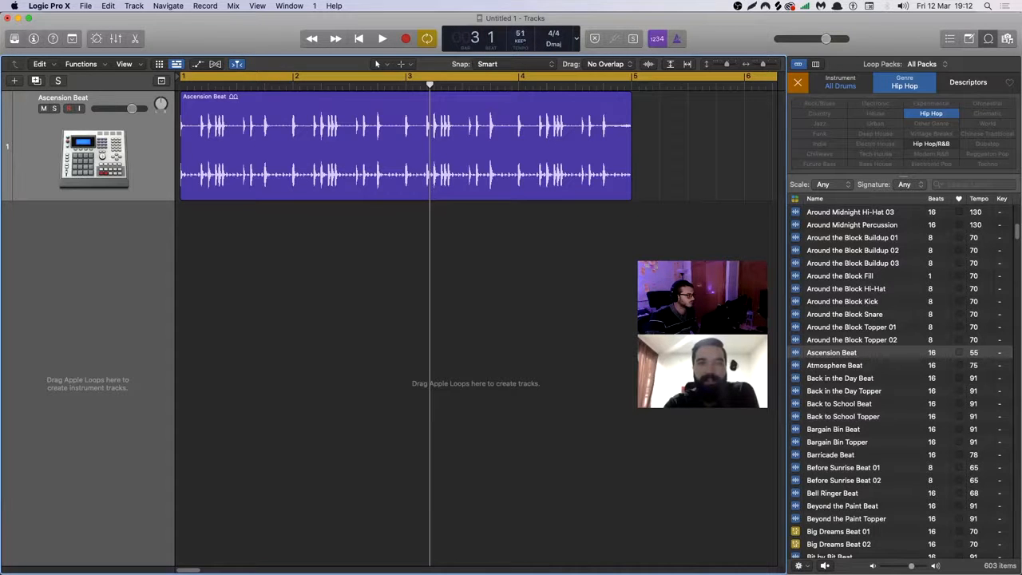
pyautogui.press('space')
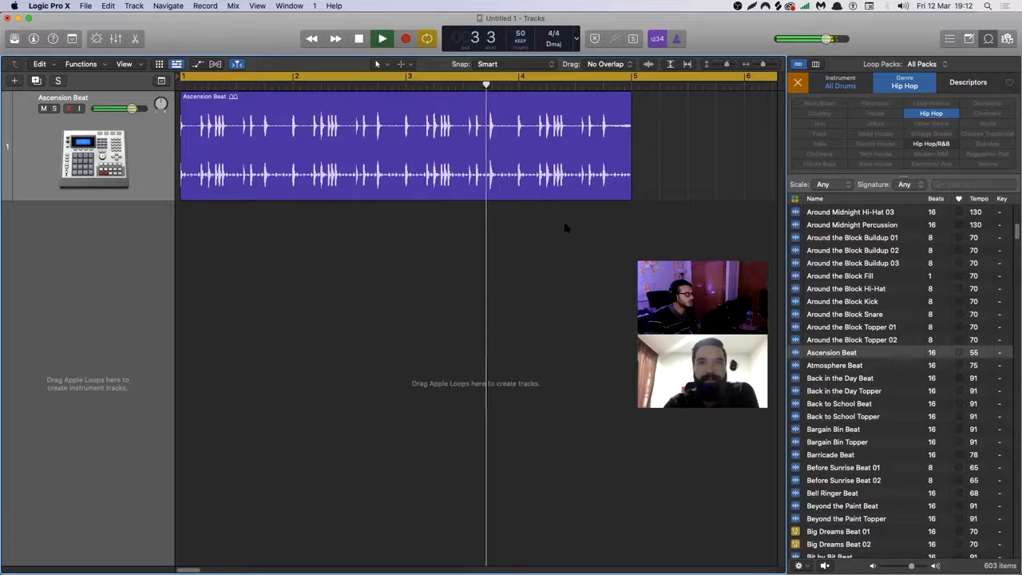
# Turn off cycle mode, hide the Loop Browser and stop playback.
pyautogui.click(545, 74)
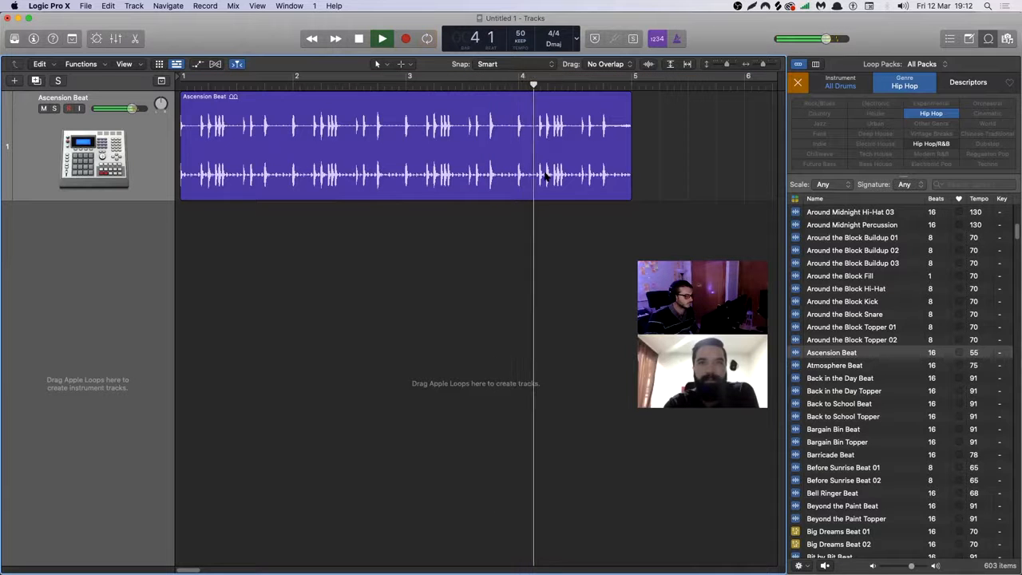
pyautogui.click(990, 40)
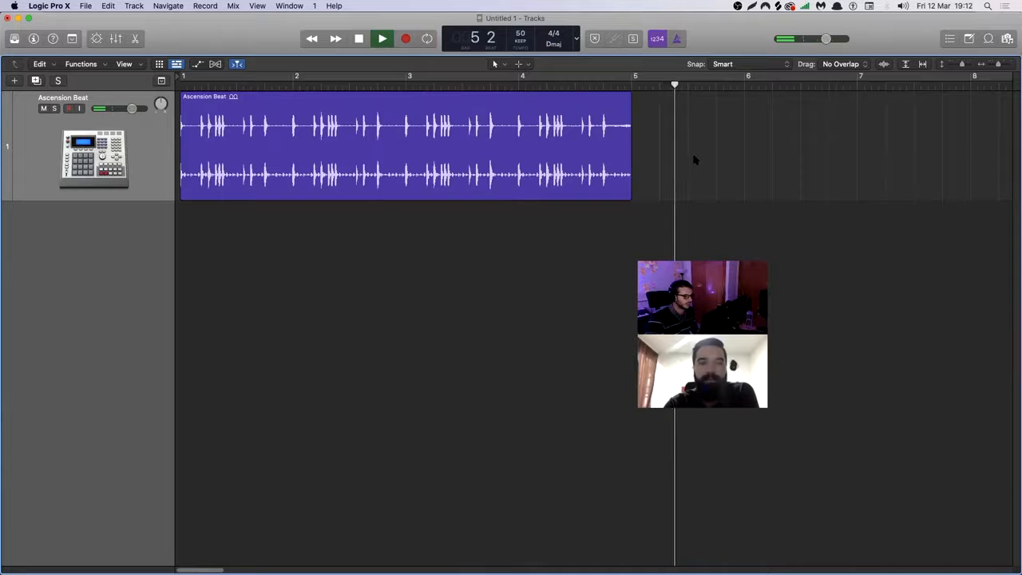
pyautogui.press('space')
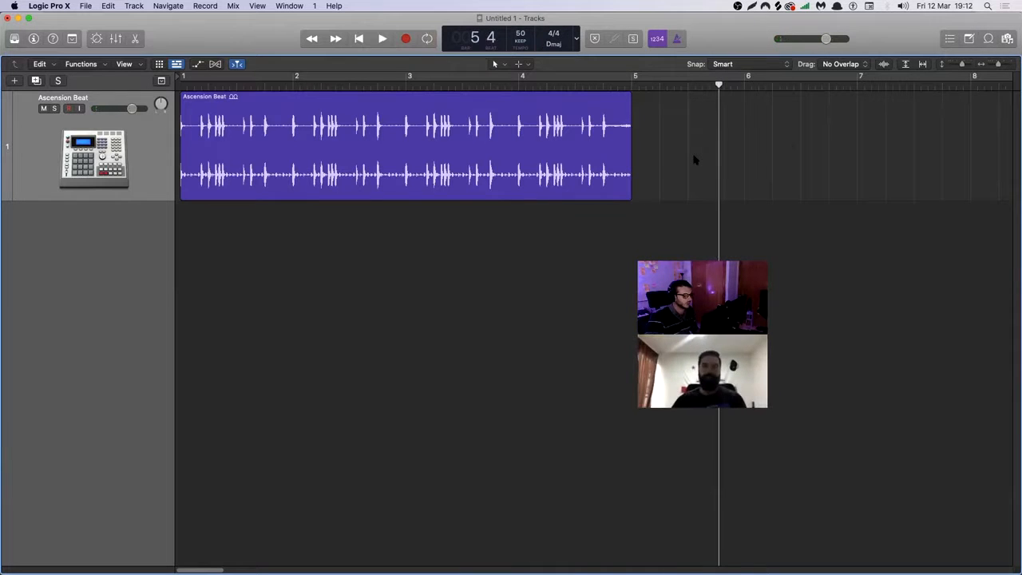
# Loop the Ascension Beat region to the end of the project and play it from bar 1.
pyautogui.click(561, 157)
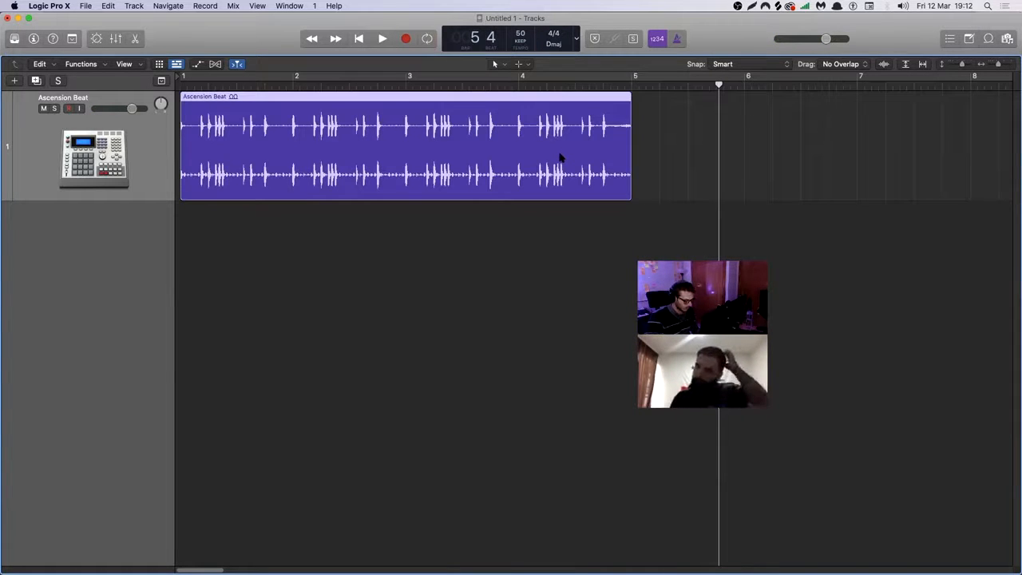
pyautogui.moveTo(998, 65); pyautogui.dragTo(994, 65)
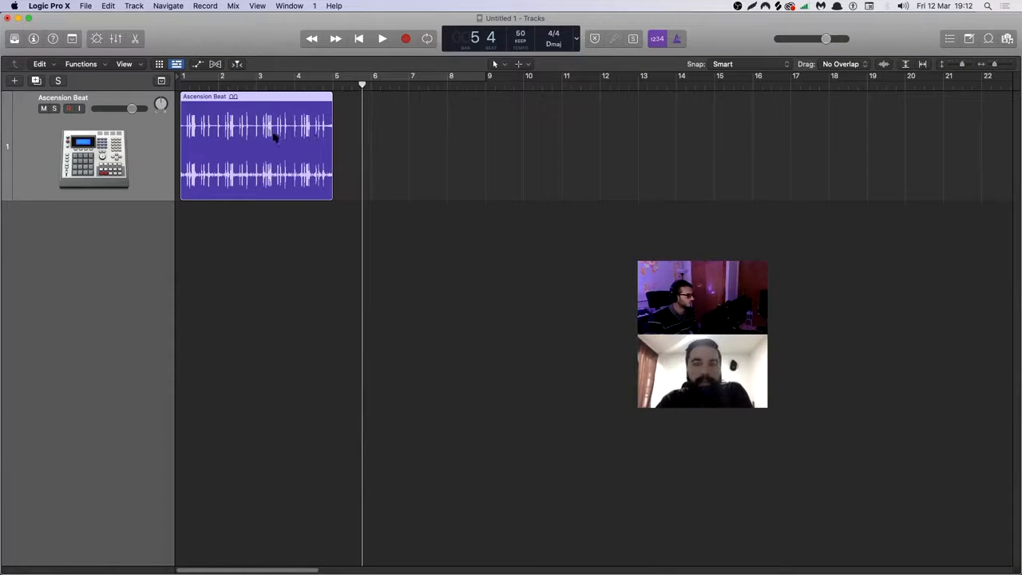
pyautogui.press('l')
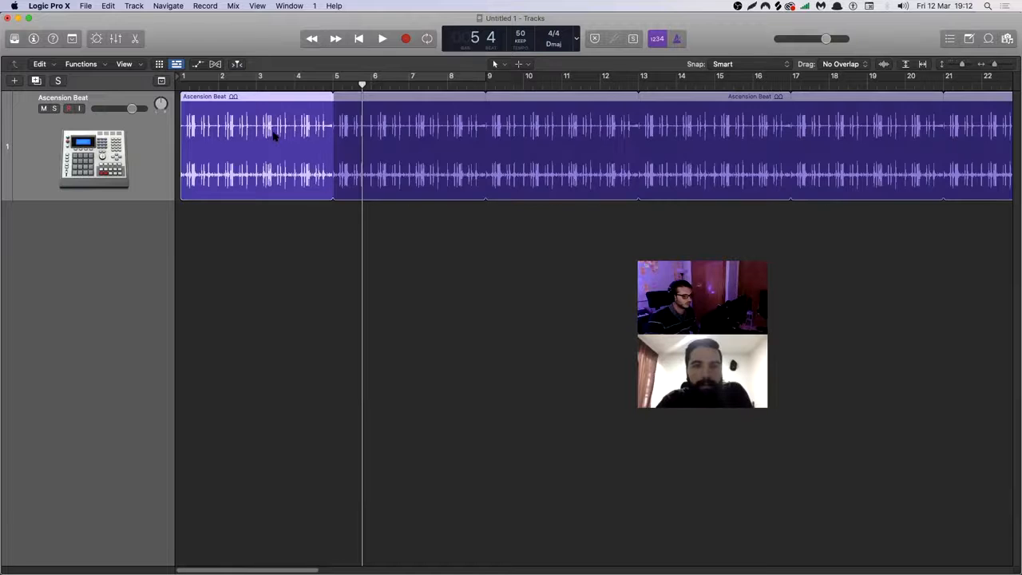
pyautogui.moveTo(997, 67); pyautogui.dragTo(981, 64)
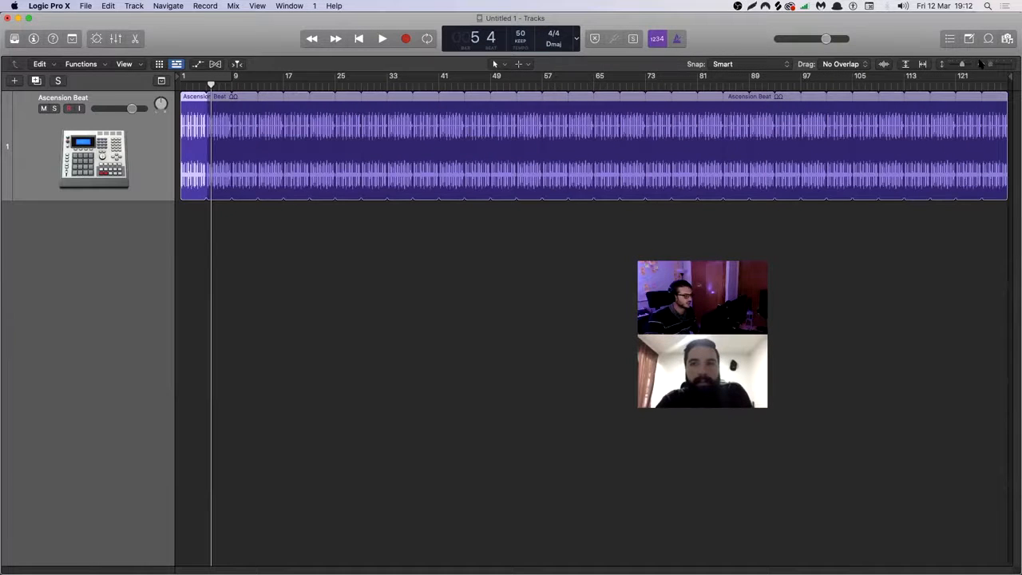
pyautogui.moveTo(211, 84); pyautogui.dragTo(185, 84)
pyautogui.press('space')
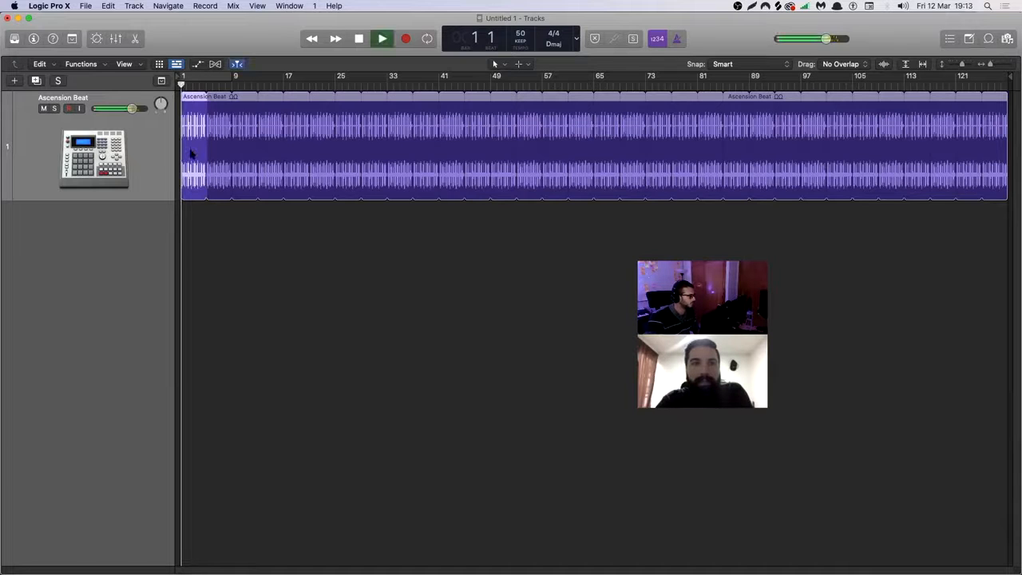
pyautogui.click(201, 83)
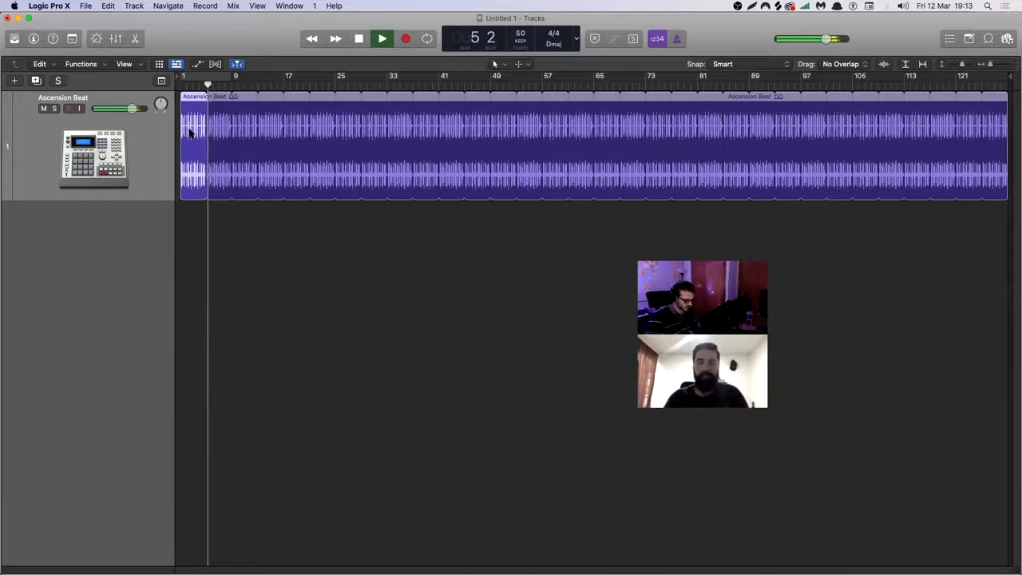
# Undo the looping of the Ascension Beat region and stop playback.
pyautogui.press('super+z')
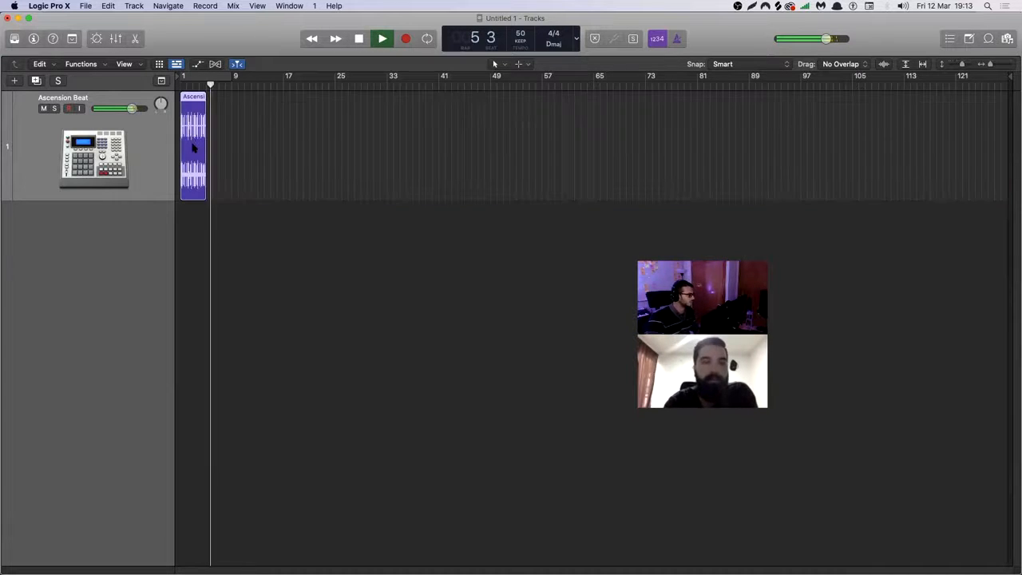
pyautogui.press('space')
pyautogui.moveTo(222, 120); pyautogui.dragTo(190, 145)
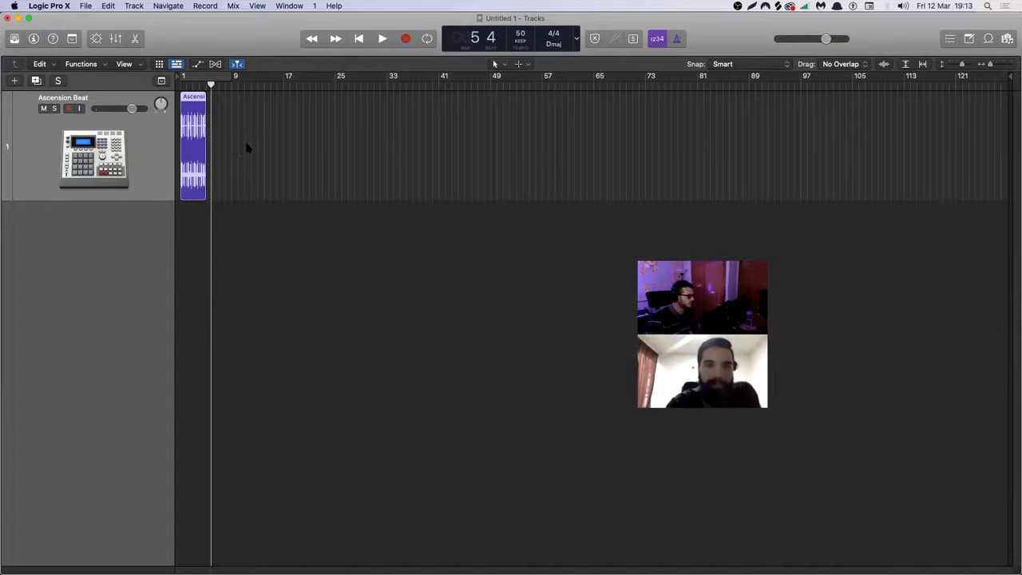
pyautogui.press('z')
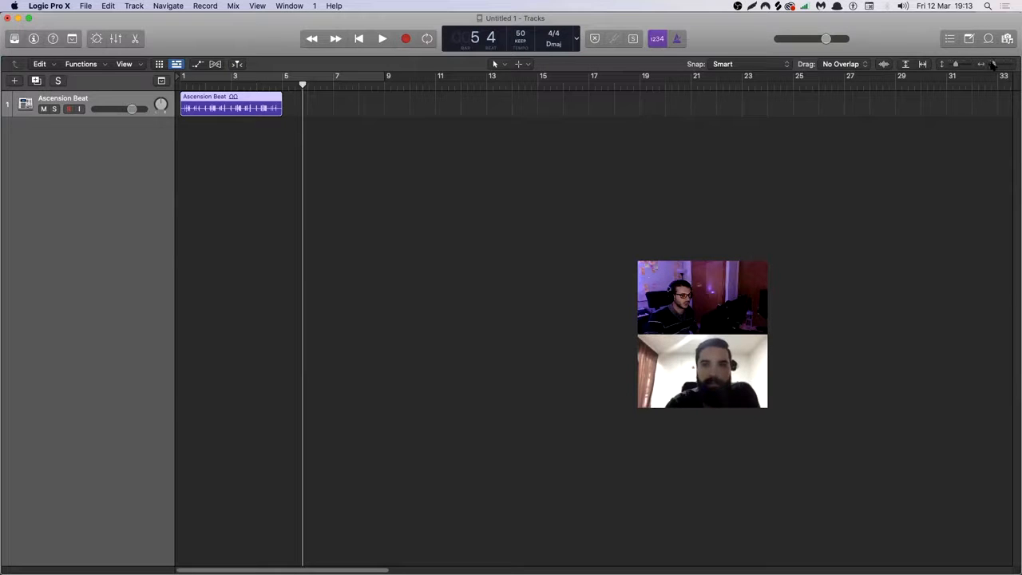
pyautogui.moveTo(994, 66); pyautogui.dragTo(963, 67)
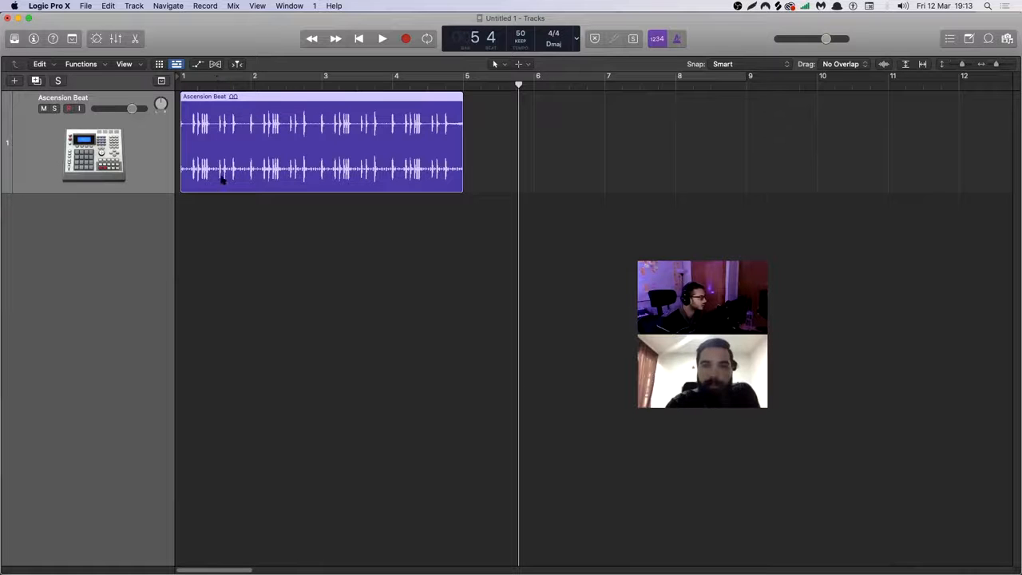
# Turn cycle mode on over bars 1 to 9, deselect the region, and turn cycle mode off again.
pyautogui.moveTo(233, 219); pyautogui.dragTo(327, 125)
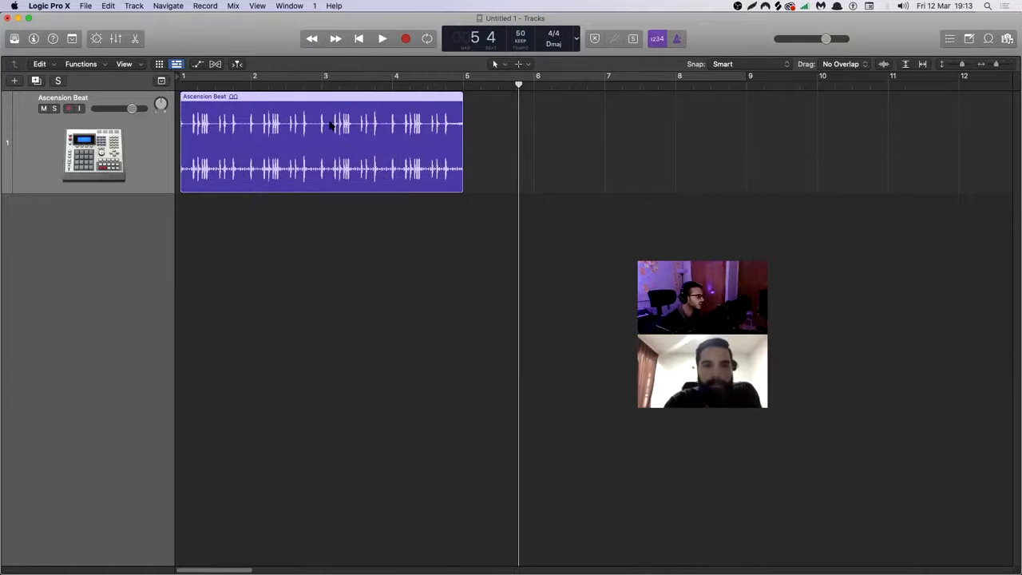
pyautogui.click(184, 77)
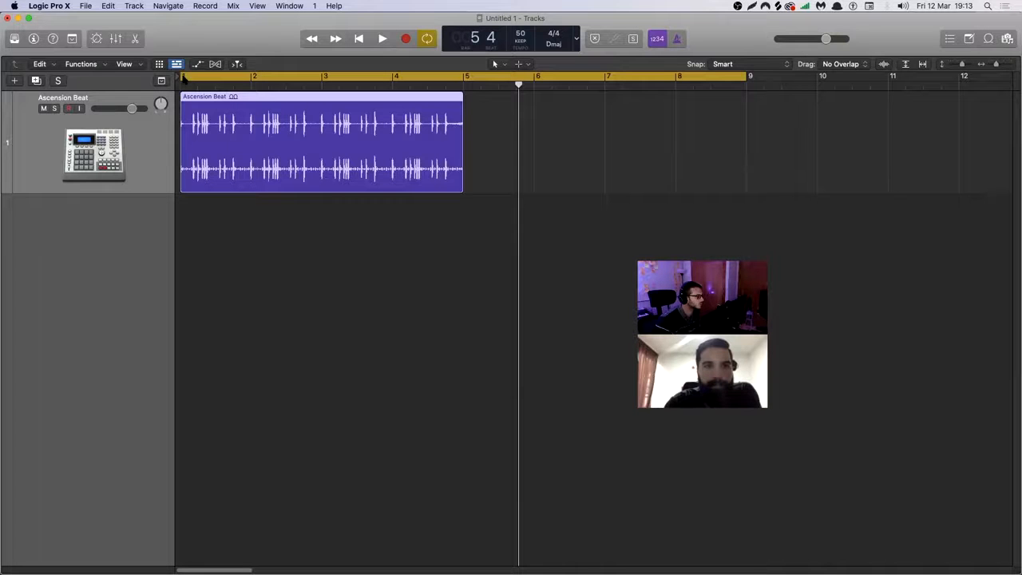
pyautogui.click(221, 240)
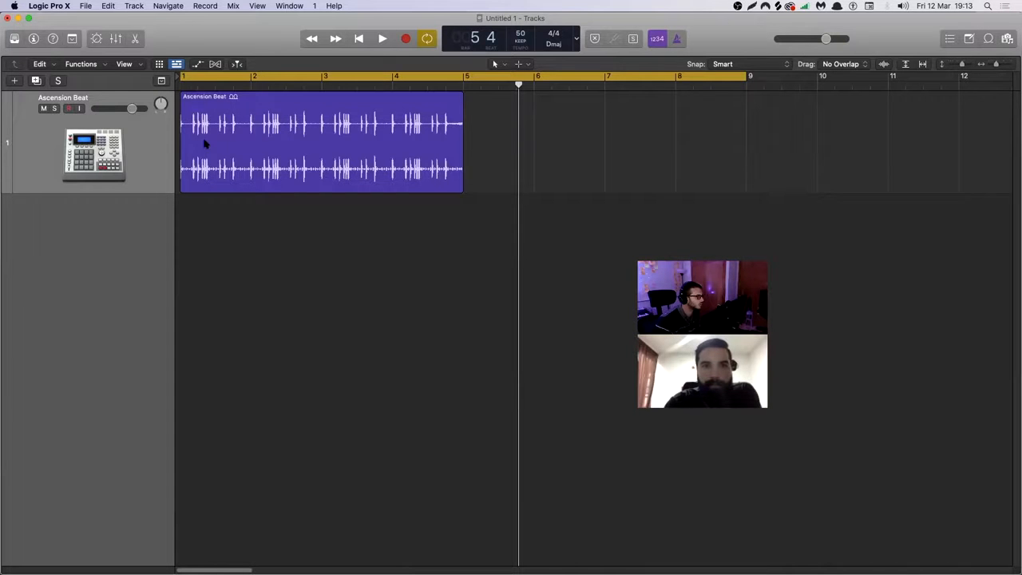
pyautogui.click(187, 76)
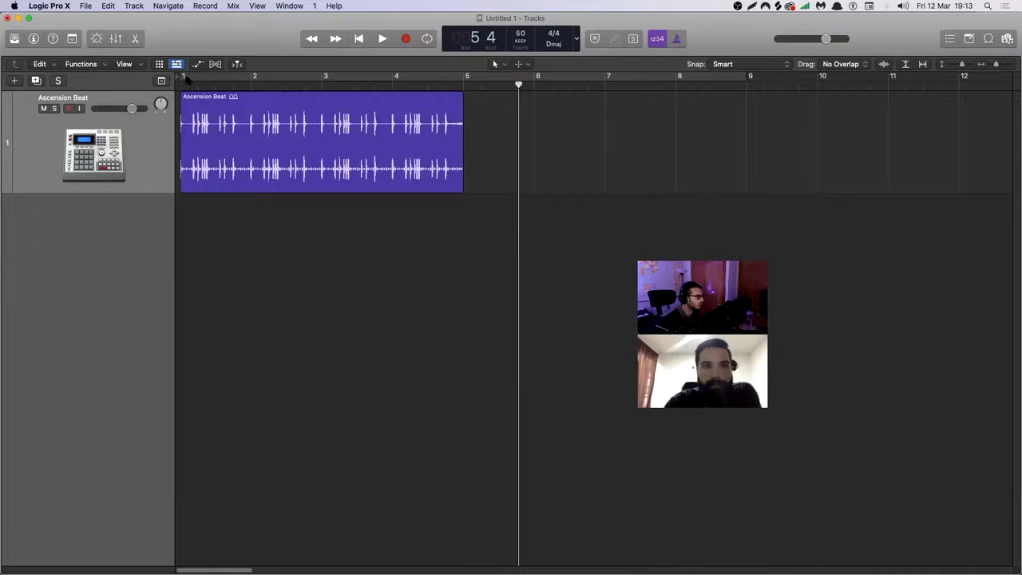
# Select the Ascension Beat region and play the cycle over bars 1 to 9, jumping near its end to hear it wrap around.
pyautogui.click(209, 76)
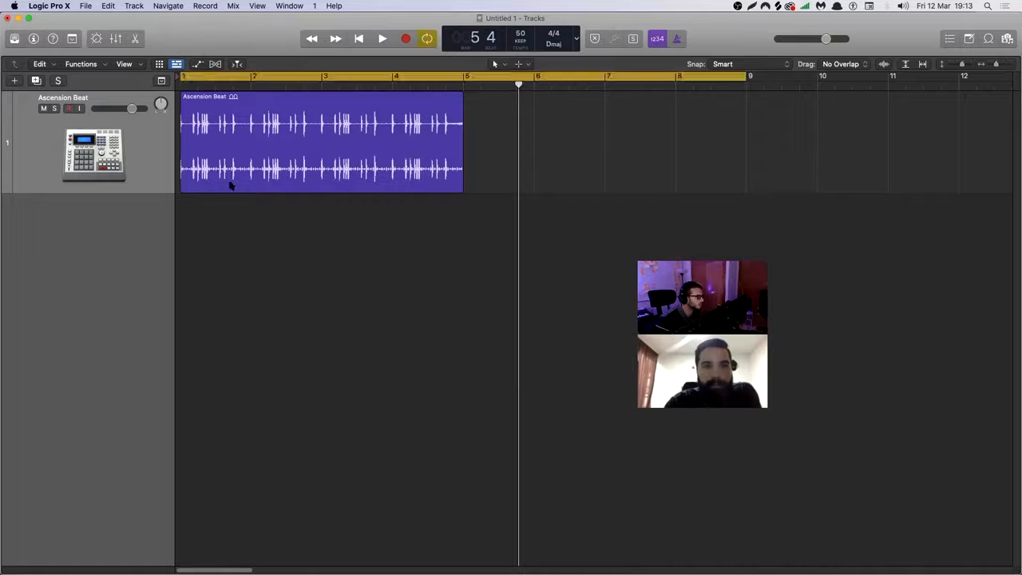
pyautogui.click(235, 114)
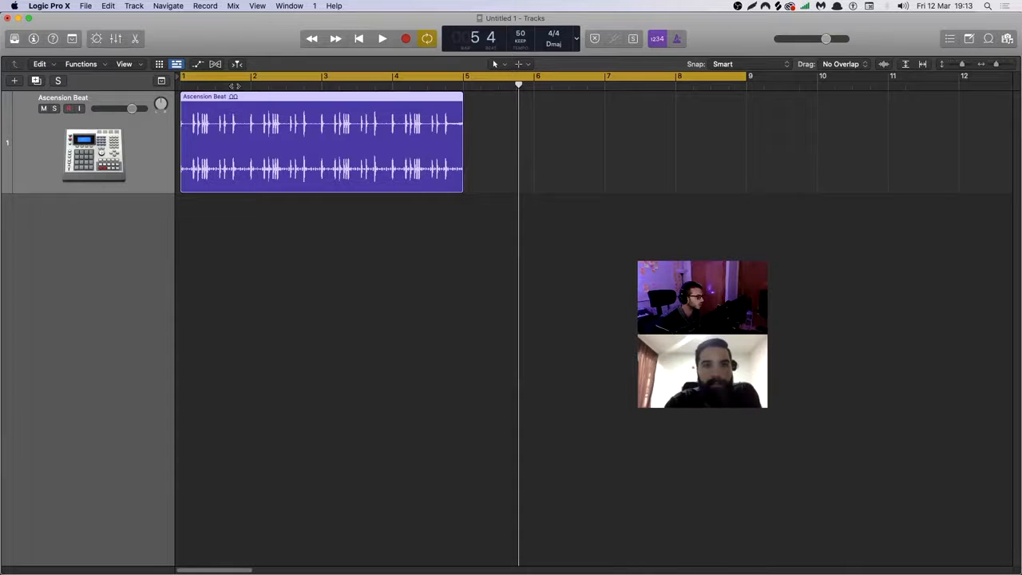
pyautogui.click(235, 74)
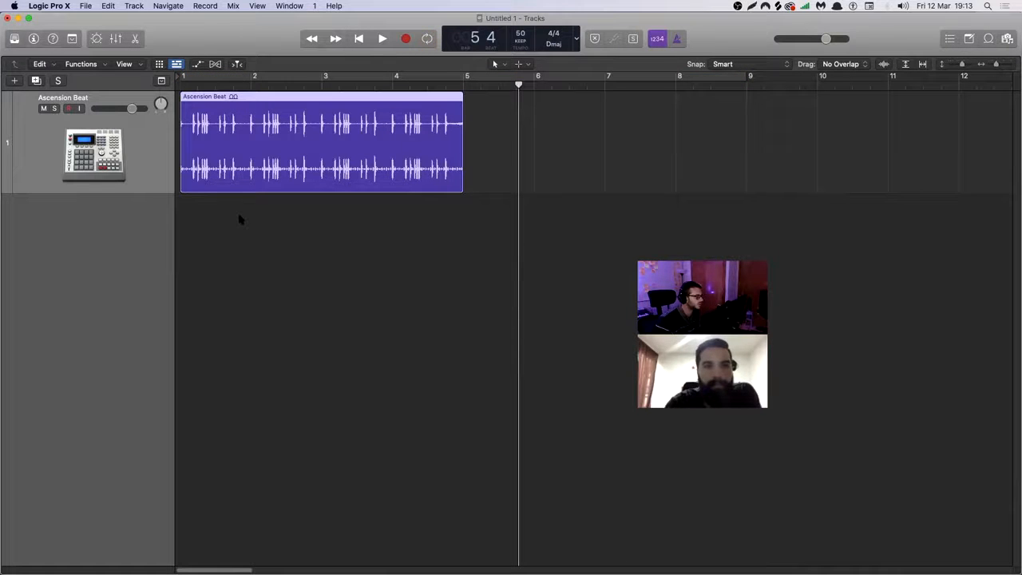
pyautogui.click(193, 77)
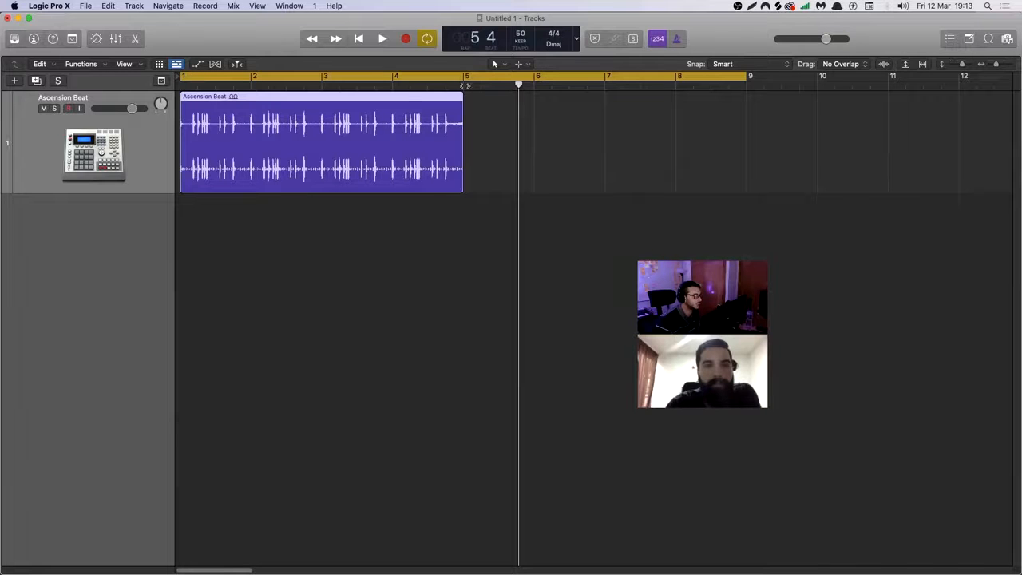
pyautogui.press('space')
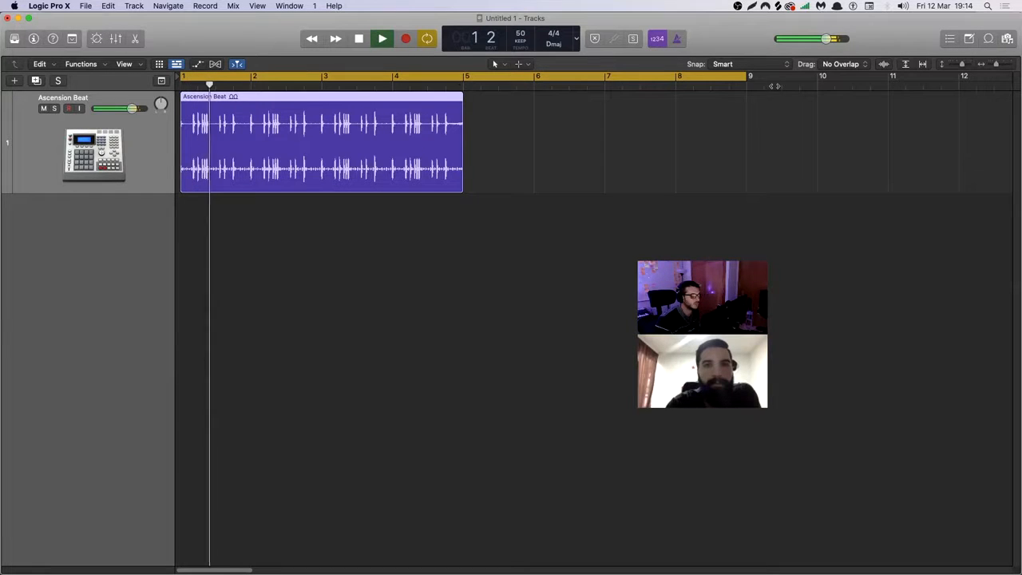
pyautogui.click(724, 86)
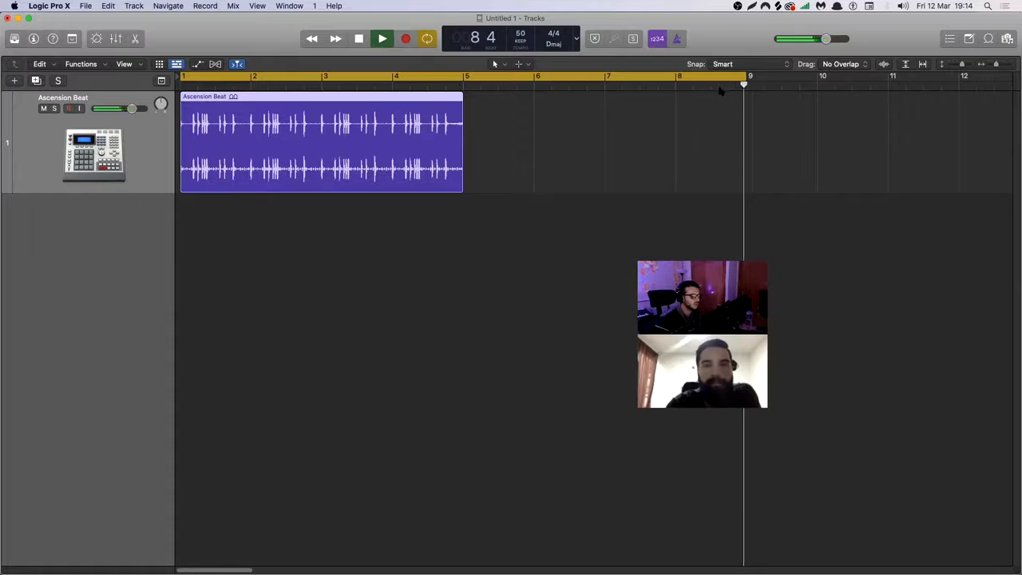
pyautogui.click(730, 88)
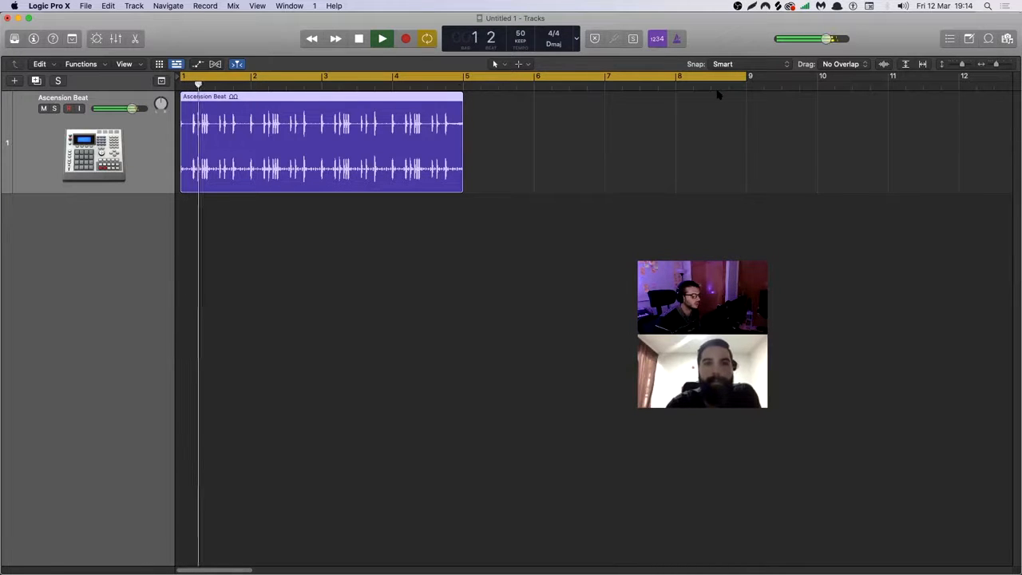
pyautogui.press('space')
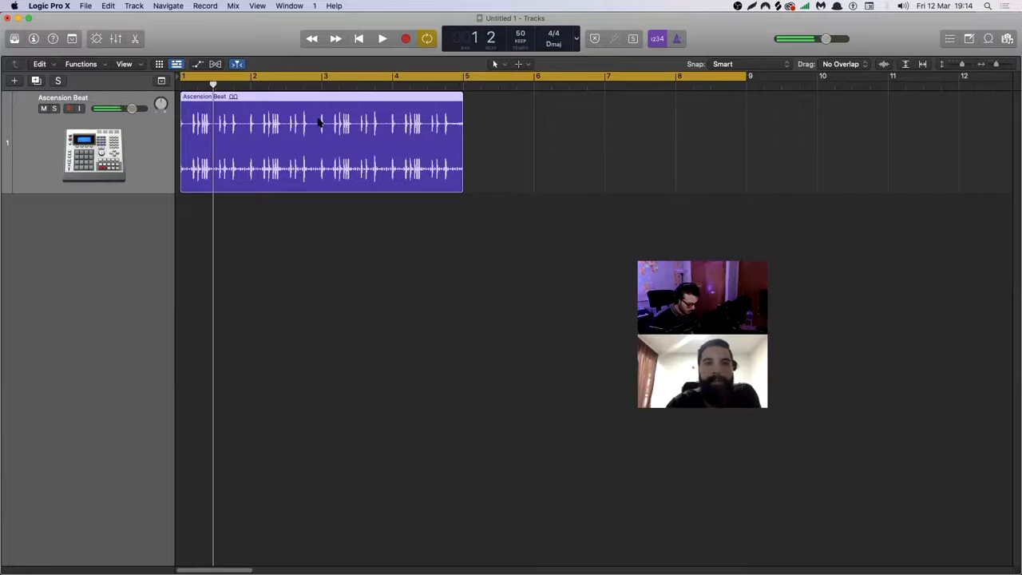
# Loop the Ascension Beat region up to bar 9 and play across the end of the cycle.
pyautogui.press('l')
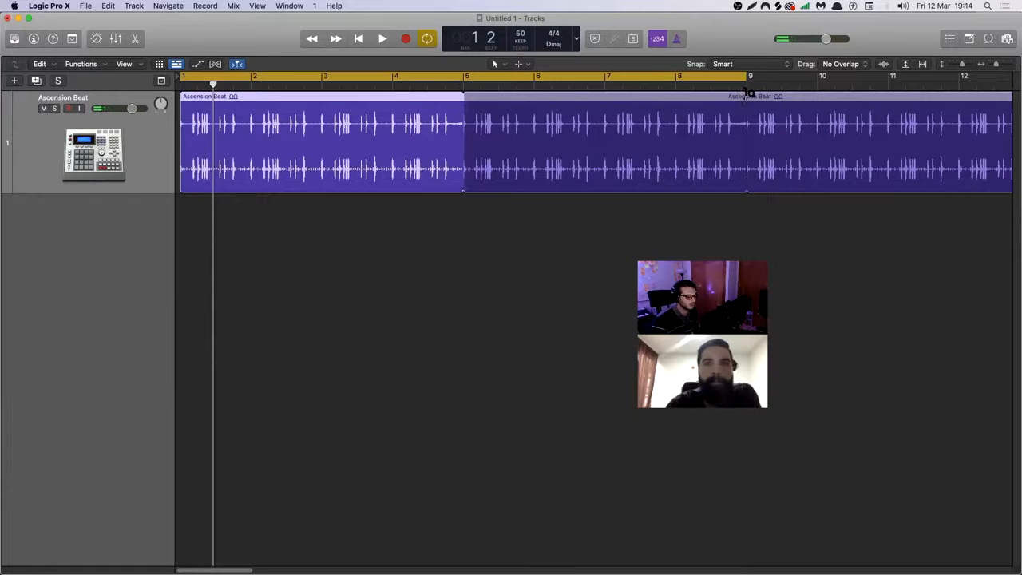
pyautogui.moveTo(745, 94); pyautogui.dragTo(748, 95)
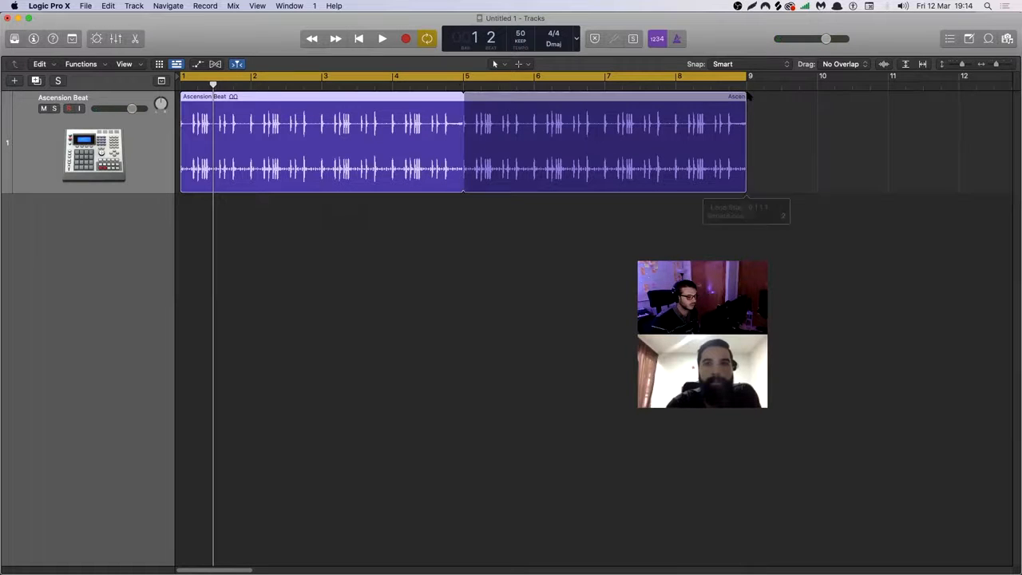
pyautogui.press('space')
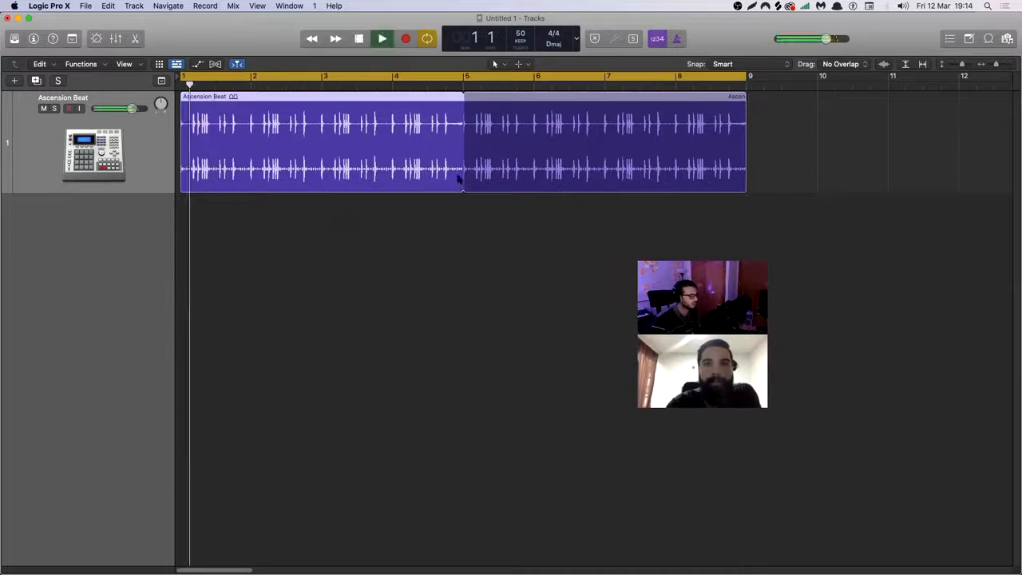
pyautogui.click(648, 84)
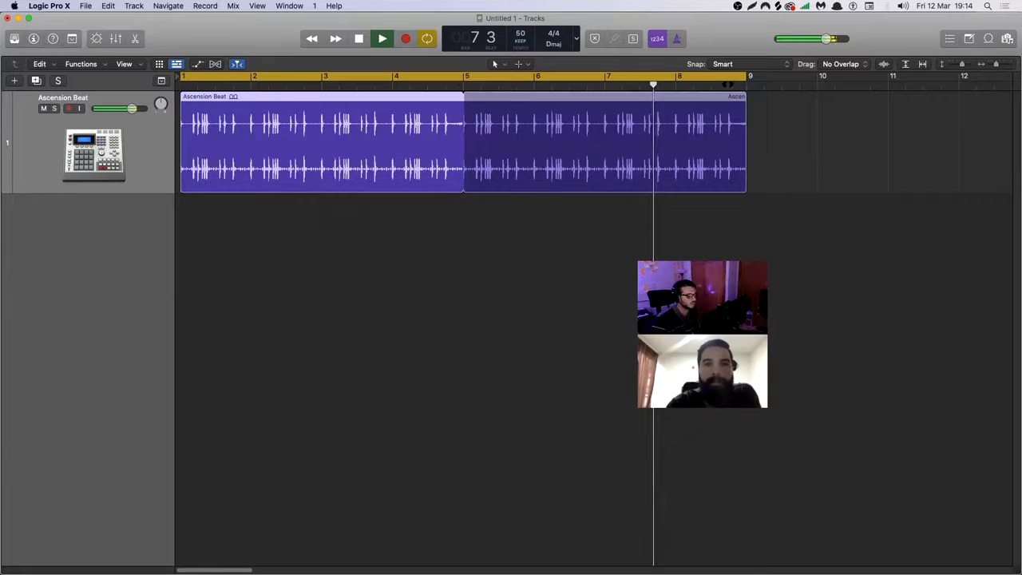
pyautogui.click(728, 84)
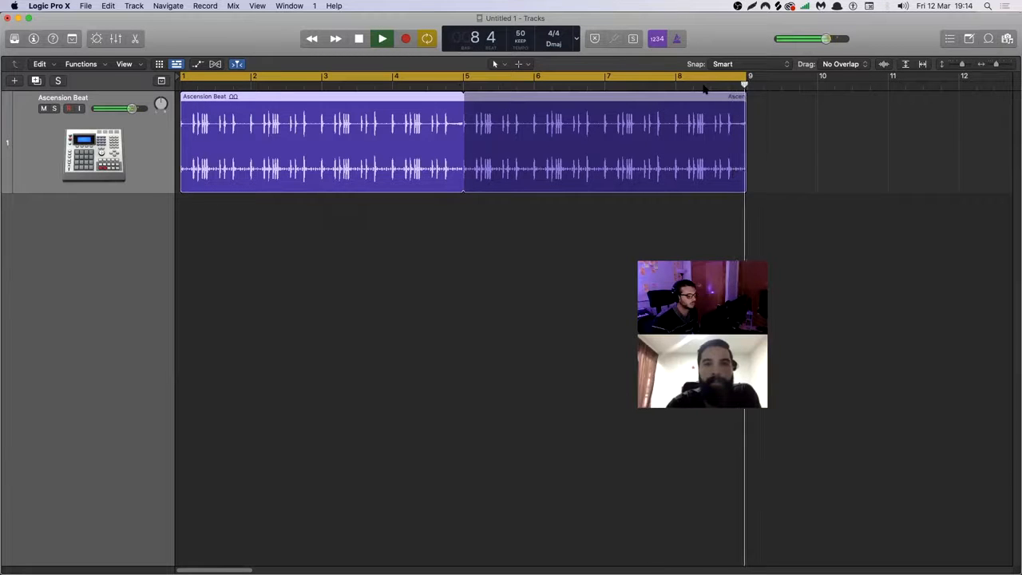
pyautogui.press('space')
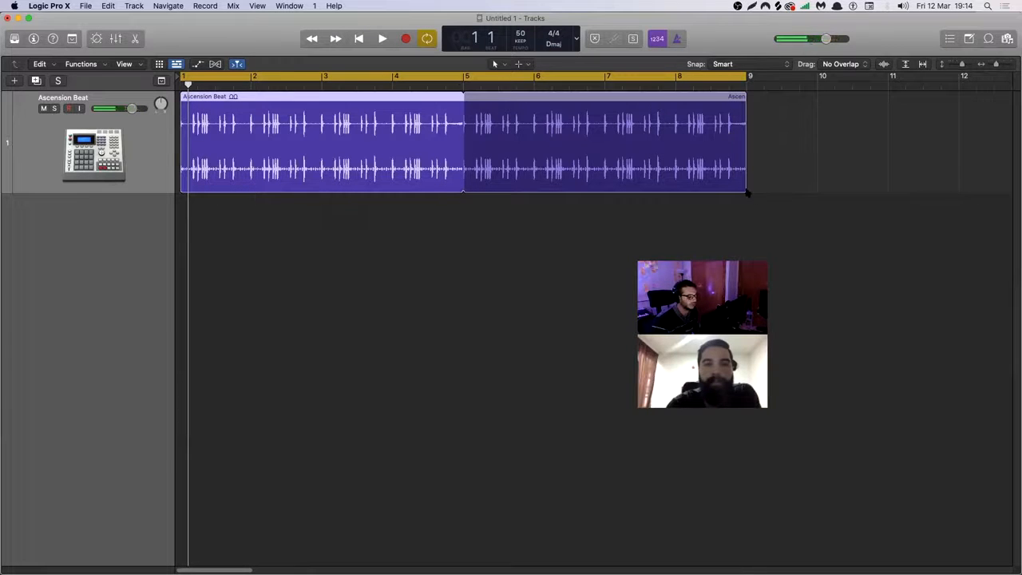
# Remove the region's loop by shortening it back to bar 5, and draw a cycle range over bars 1 to 5.
pyautogui.moveTo(744, 190); pyautogui.dragTo(463, 191)
pyautogui.click(467, 70)
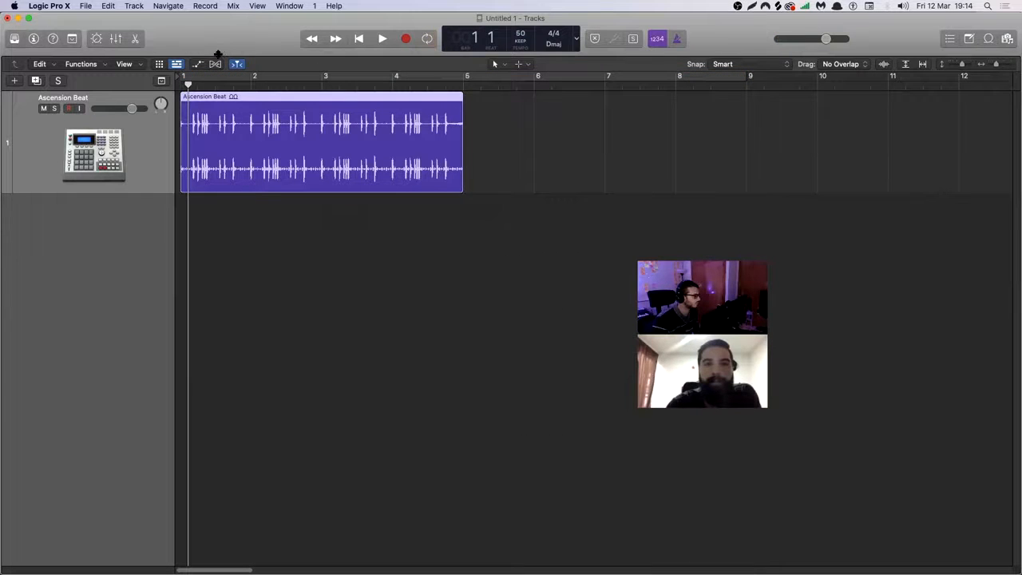
pyautogui.click(186, 76)
pyautogui.moveTo(186, 76); pyautogui.dragTo(450, 141)
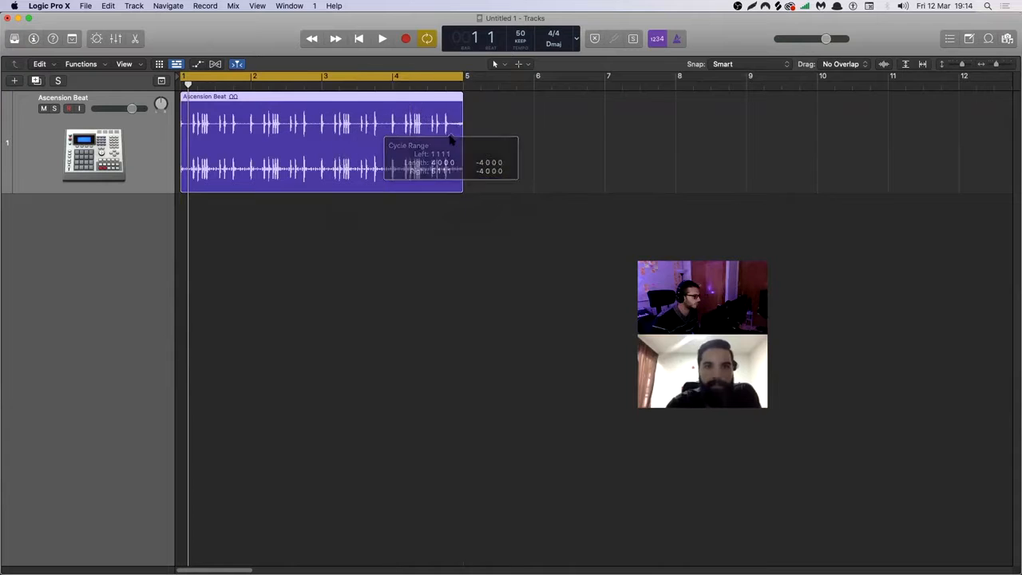
pyautogui.click(444, 270)
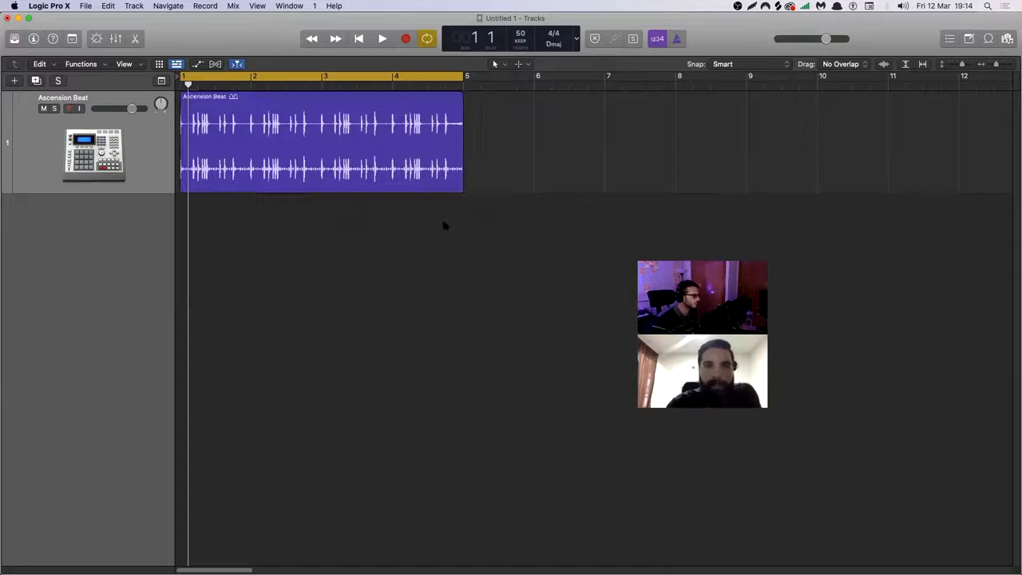
# Toggle cycle mode off and on, and set the cycle range to the selected Ascension Beat region.
pyautogui.click(426, 76)
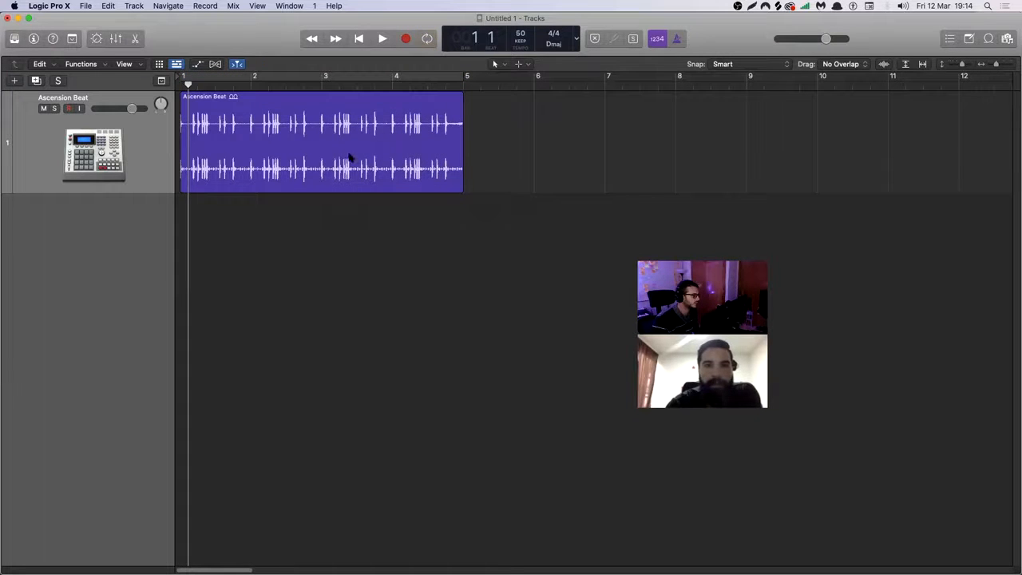
pyautogui.click(306, 148)
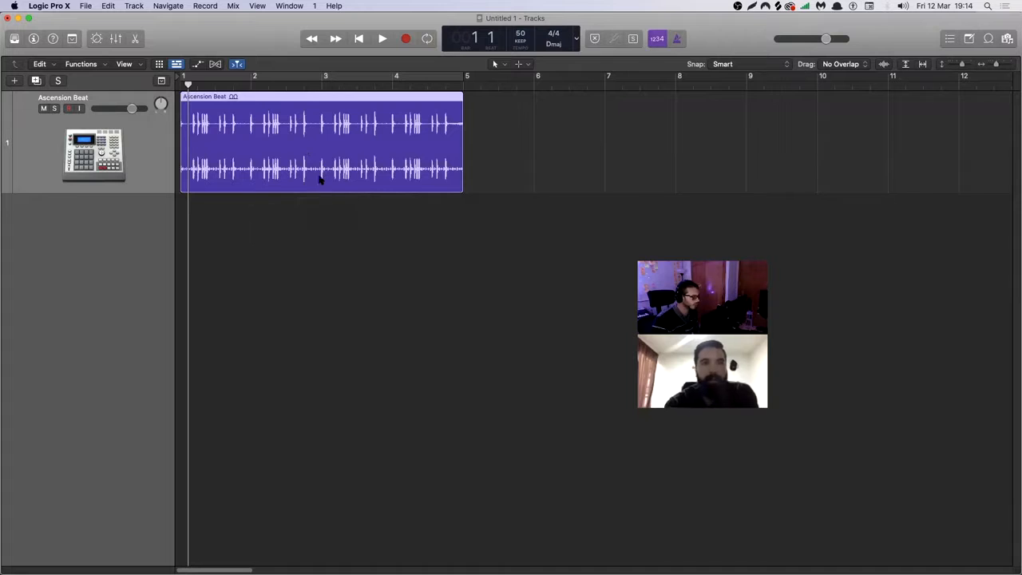
pyautogui.press('c')
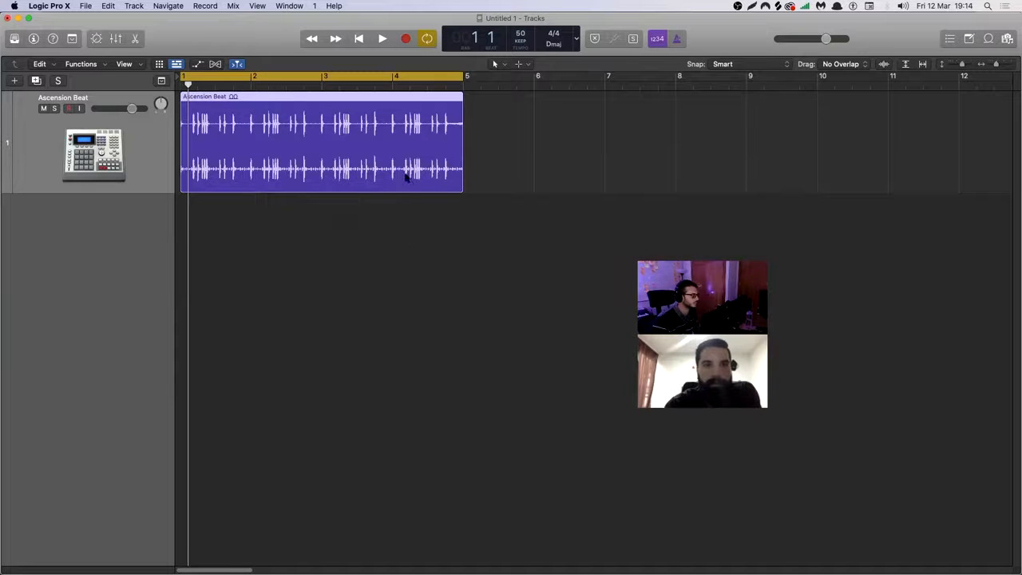
pyautogui.click(424, 78)
pyautogui.click(534, 167)
pyautogui.click(376, 160)
pyautogui.press('super+u')
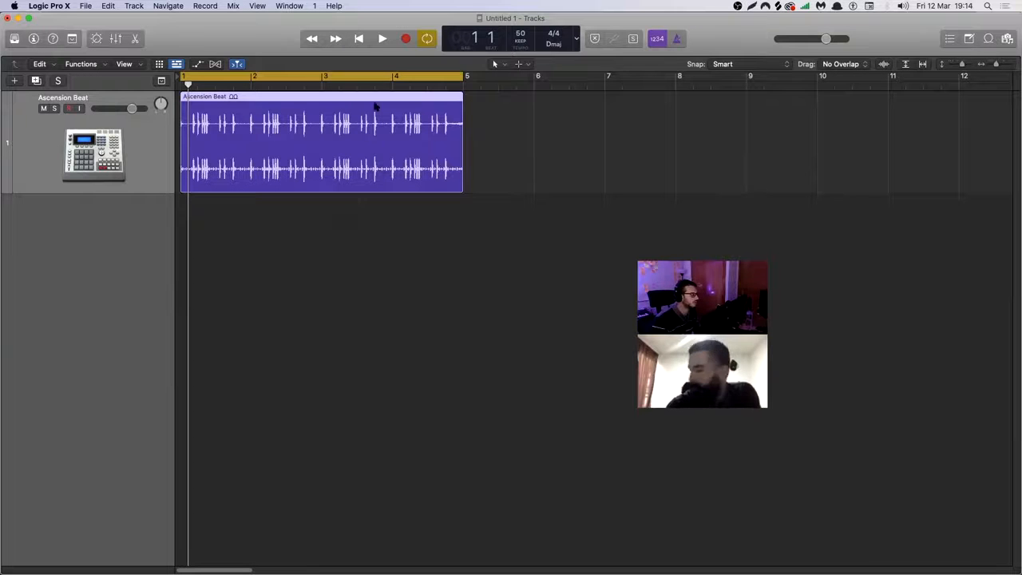
# Repeat the Ascension Beat region once and set the cycle range to both selected regions, bars 1 to 9.
pyautogui.click(374, 72)
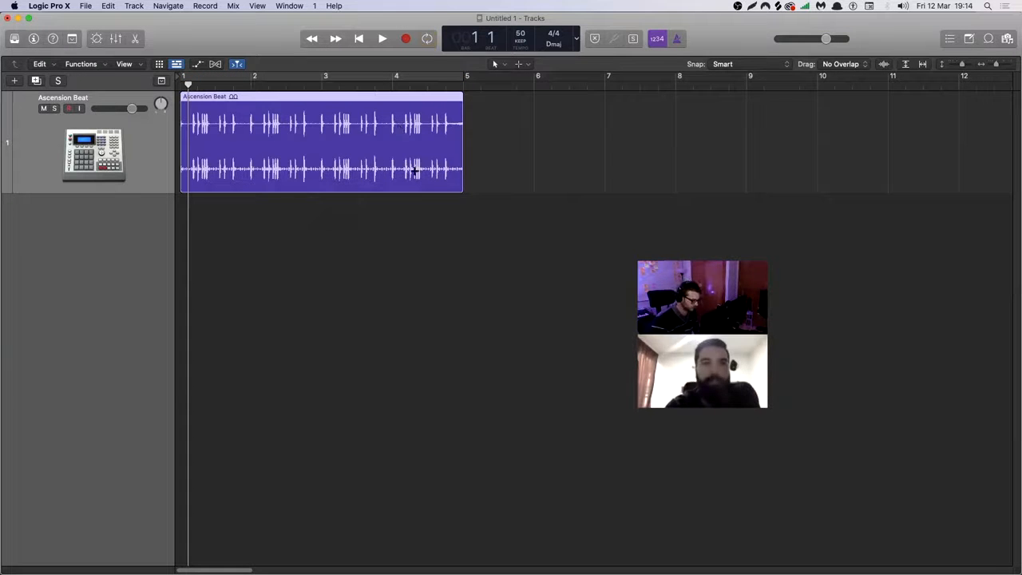
pyautogui.press('super+r')
pyautogui.moveTo(390, 268); pyautogui.dragTo(540, 170)
pyautogui.press('super+u')
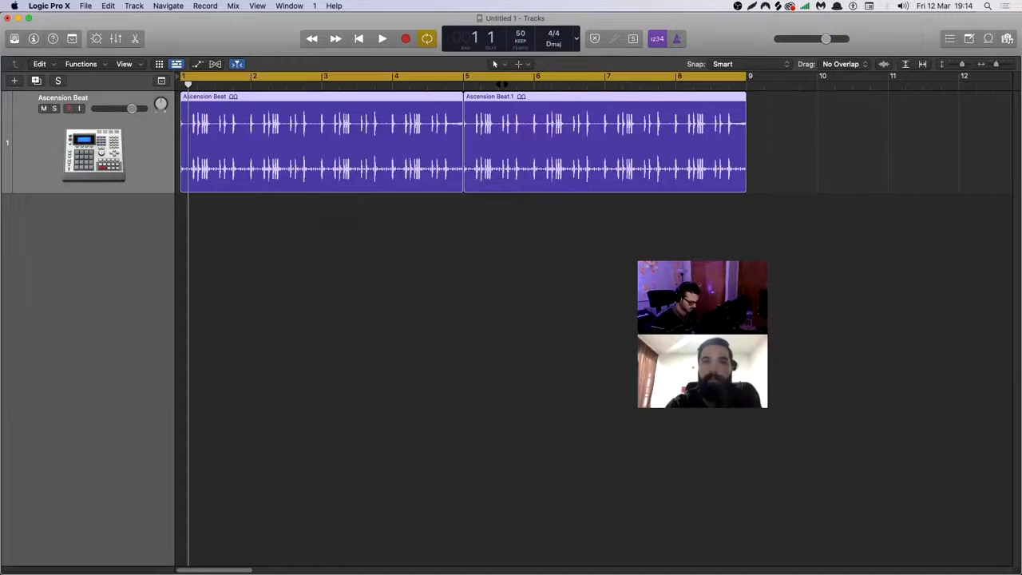
# Turn off cycle mode and delete the repeated region at bar 5.
pyautogui.click(498, 76)
pyautogui.click(400, 254)
pyautogui.click(601, 164)
pyautogui.press('Delete')
# Set the cycle range to the remaining Ascension Beat region and play it briefly.
pyautogui.click(360, 126)
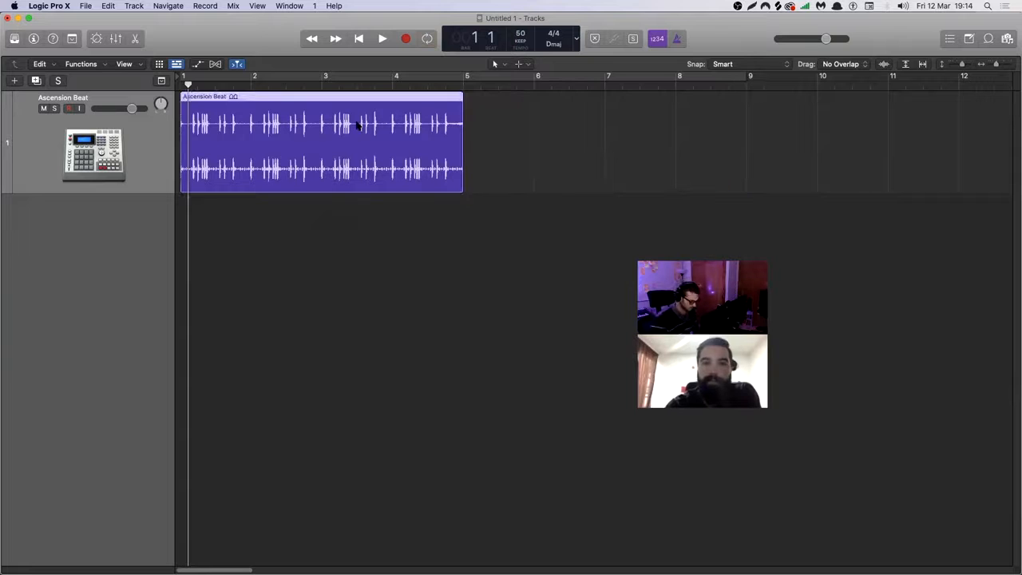
pyautogui.press('super+u')
pyautogui.press('space')
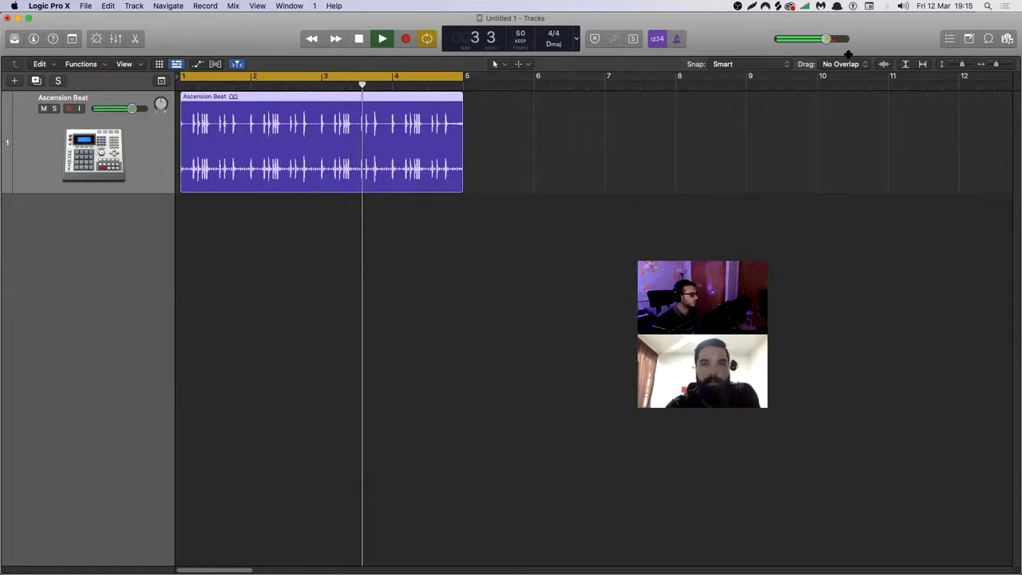
pyautogui.press('space')
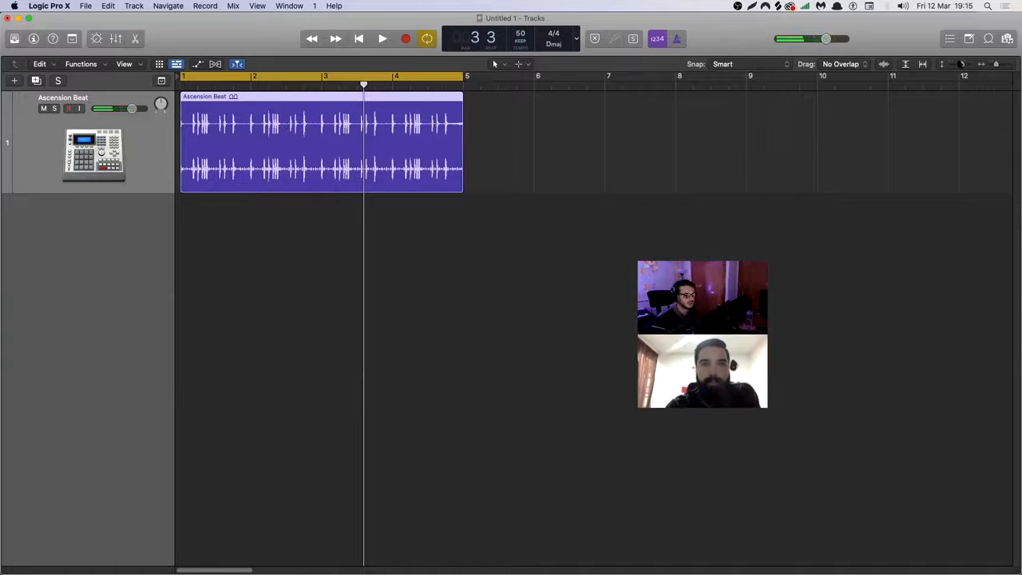
# Show the Loop Browser, clear its old filters, and filter for Elec Bass loops in the Jazz genre.
pyautogui.click(988, 39)
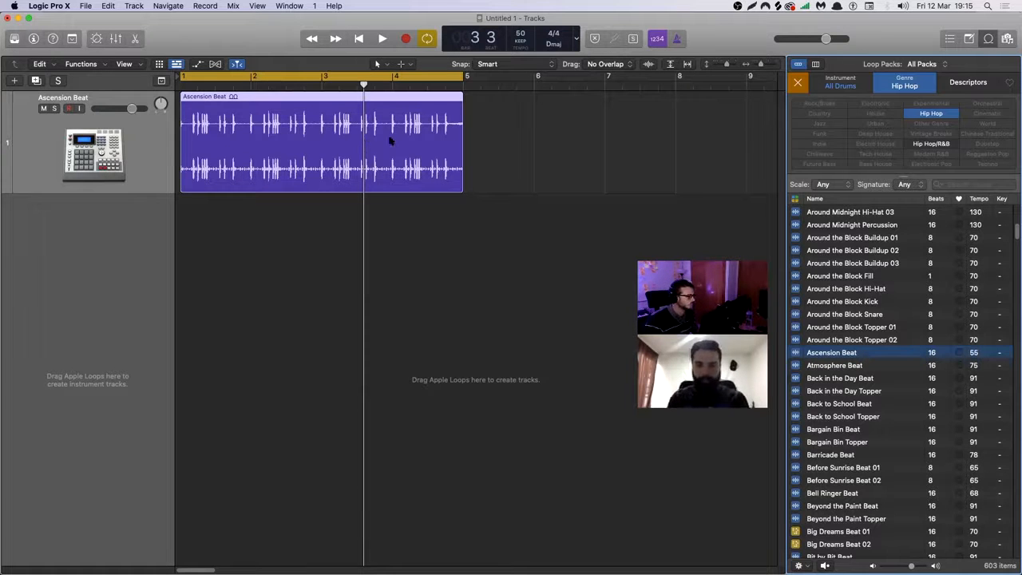
pyautogui.click(797, 85)
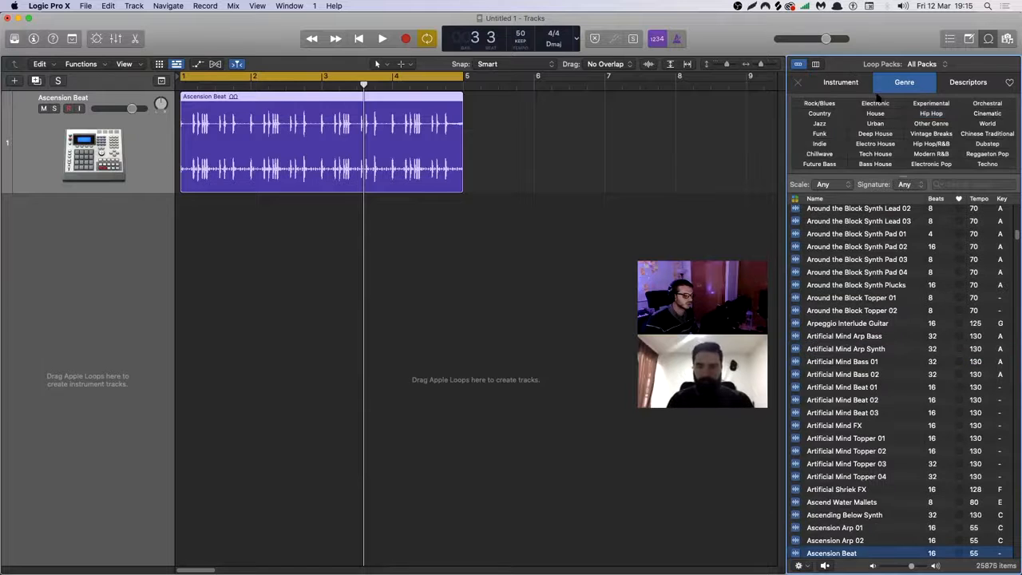
pyautogui.click(852, 91)
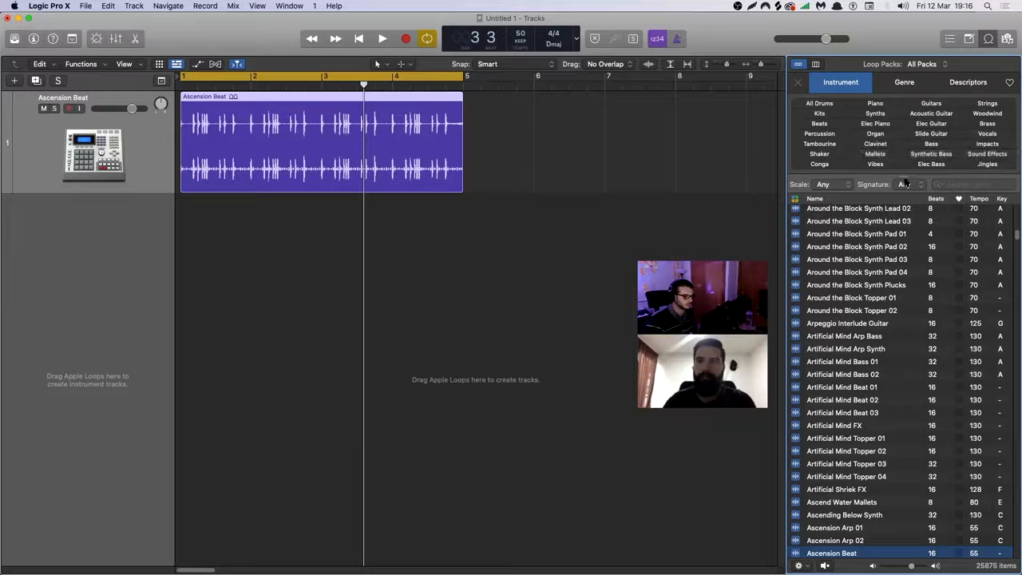
pyautogui.click(939, 165)
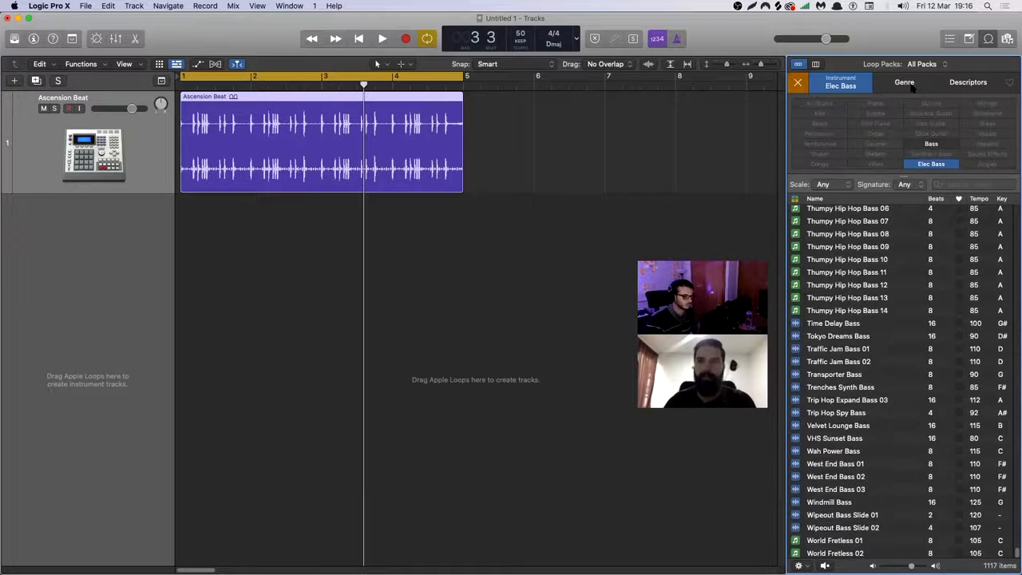
pyautogui.click(904, 81)
pyautogui.click(820, 124)
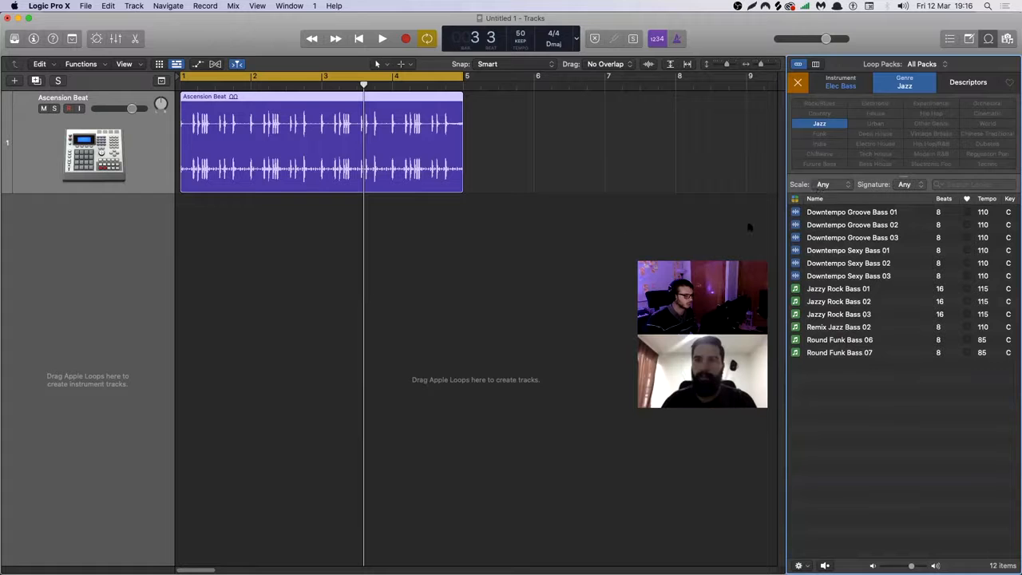
# Audition Downtempo Groove Bass 01 and Downtempo Groove Bass 02 against the playing drum region, then stop playback.
pyautogui.click(384, 38)
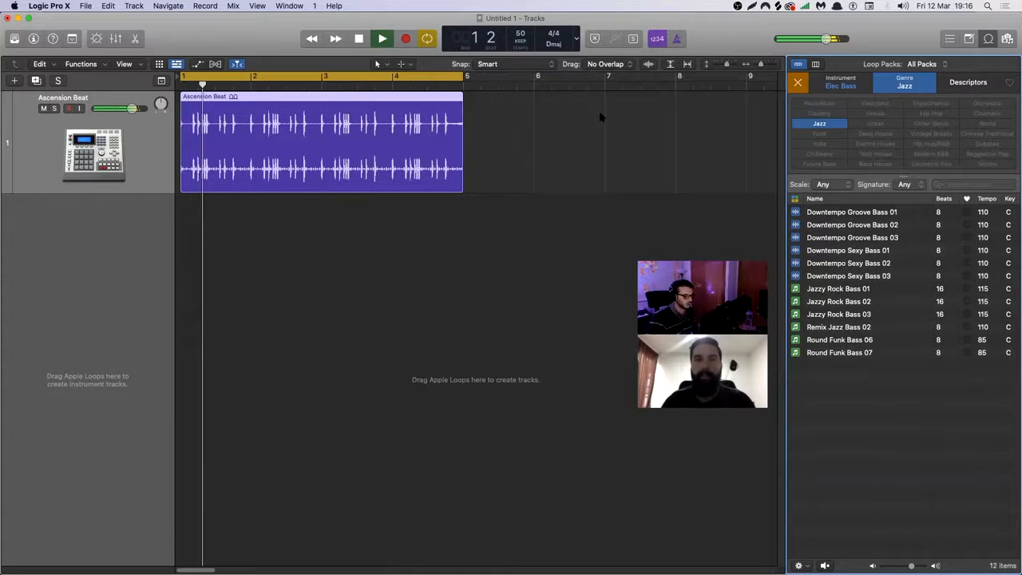
pyautogui.click(847, 213)
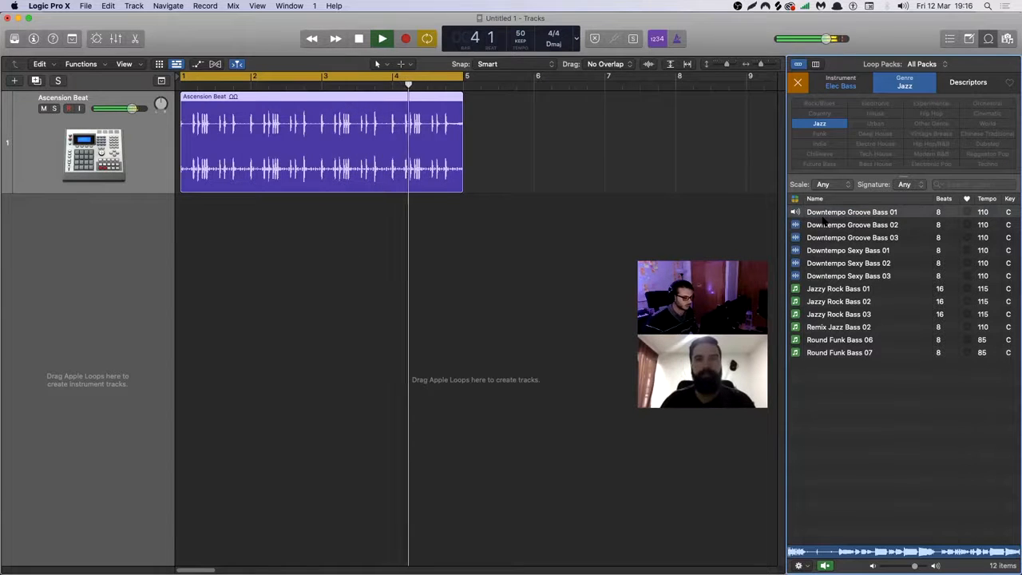
pyautogui.click(852, 224)
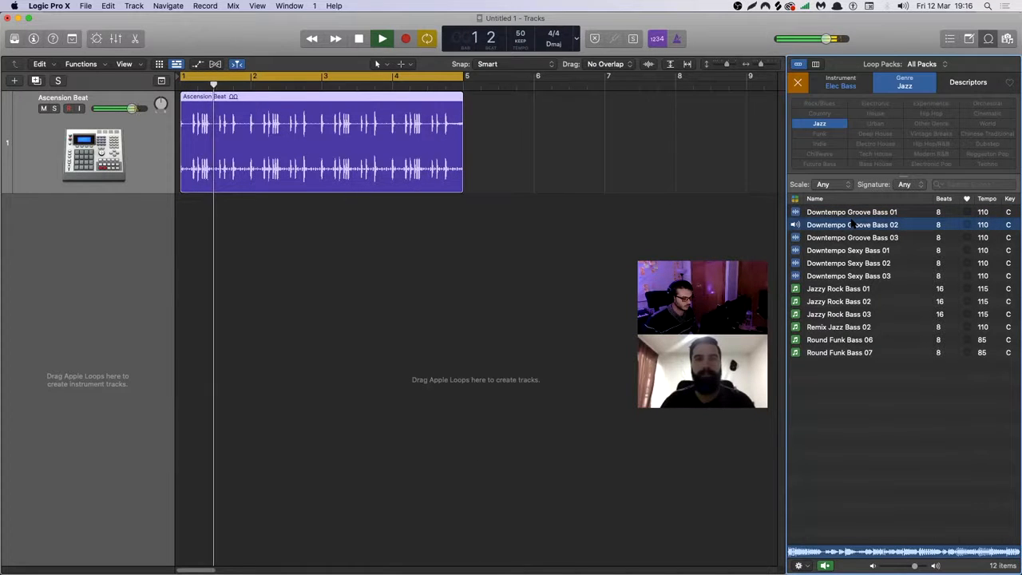
pyautogui.press('space')
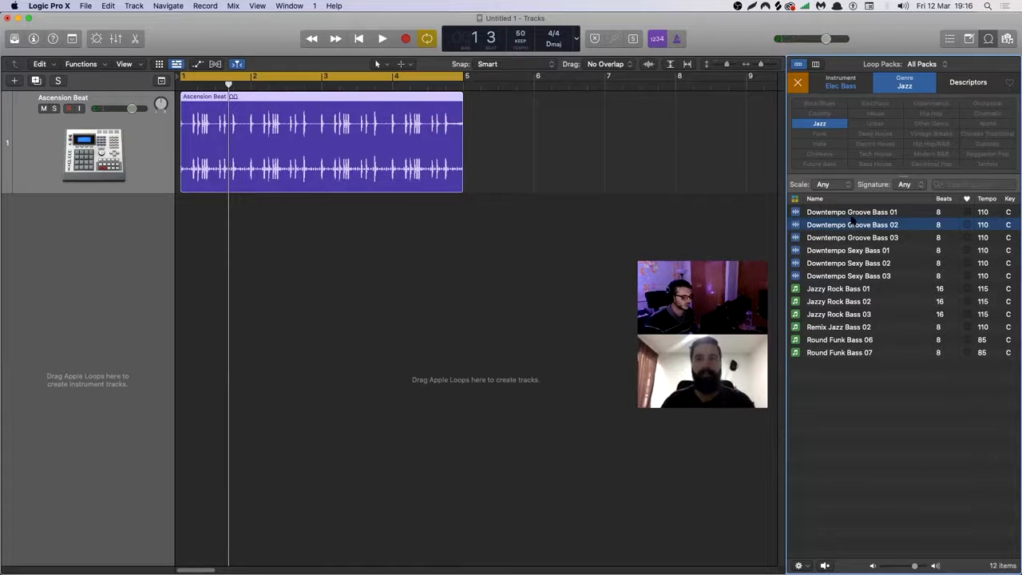
# Play the drum region and audition the Downtempo Groove Bass and Downtempo Sexy Bass loops through Jazzy Rock Bass 01 against it.
pyautogui.click(849, 226)
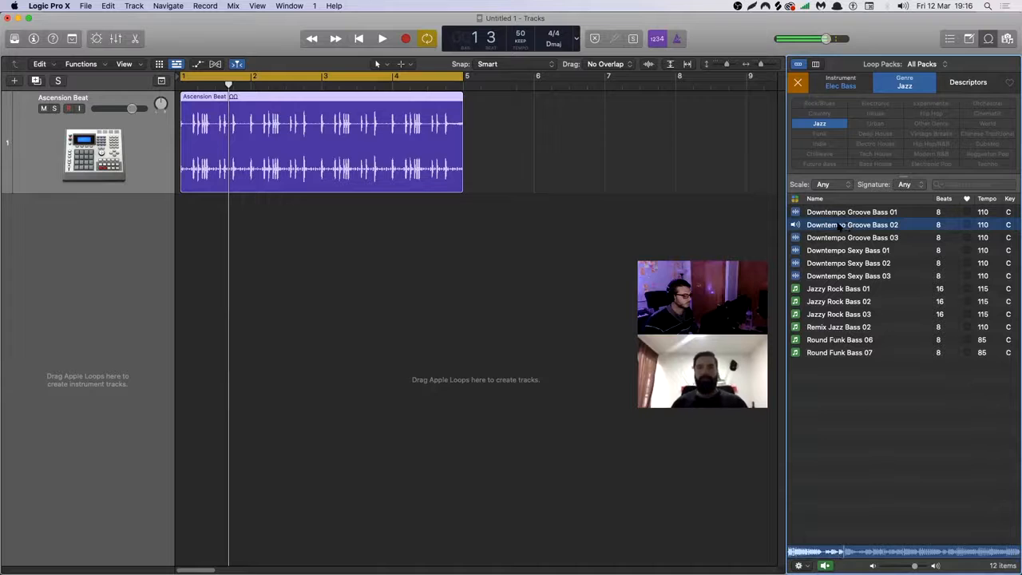
pyautogui.press('space')
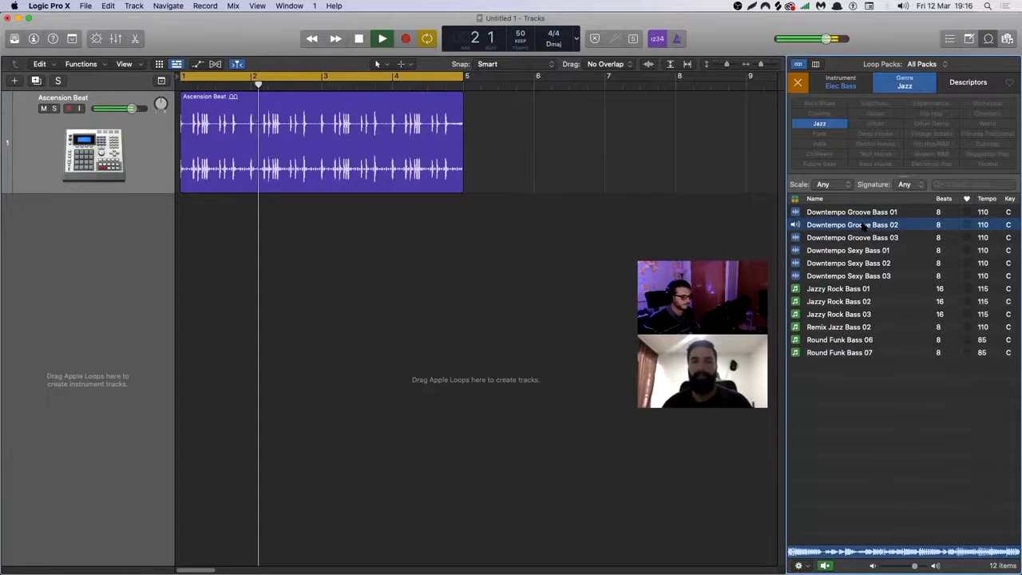
pyautogui.press('Down')
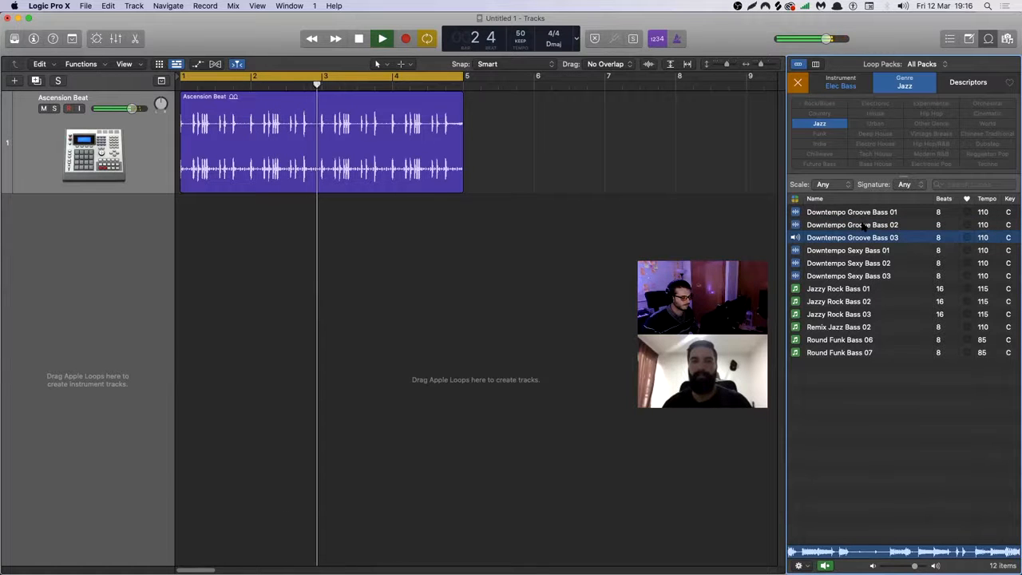
pyautogui.press('Down')
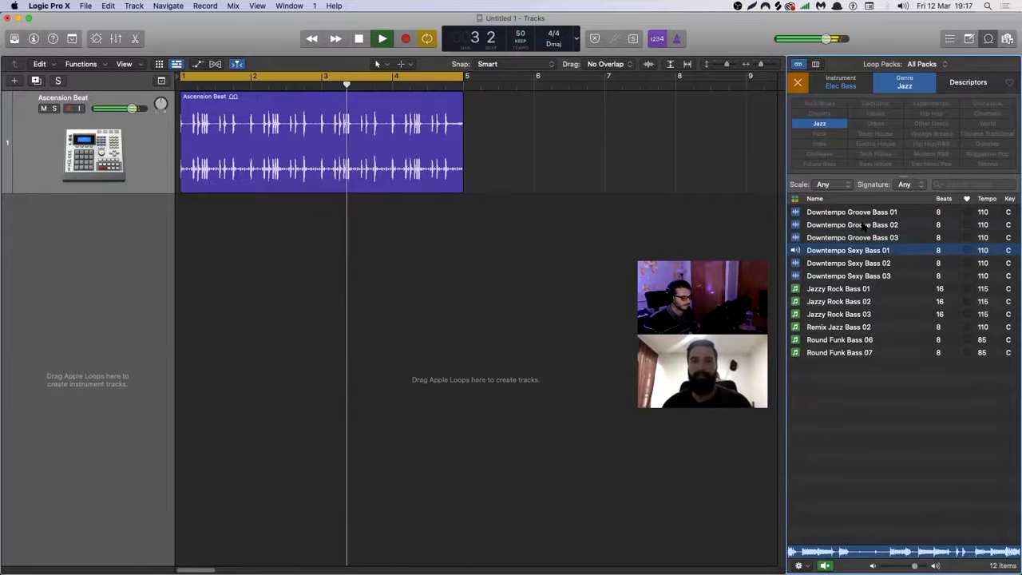
pyautogui.press('Down')
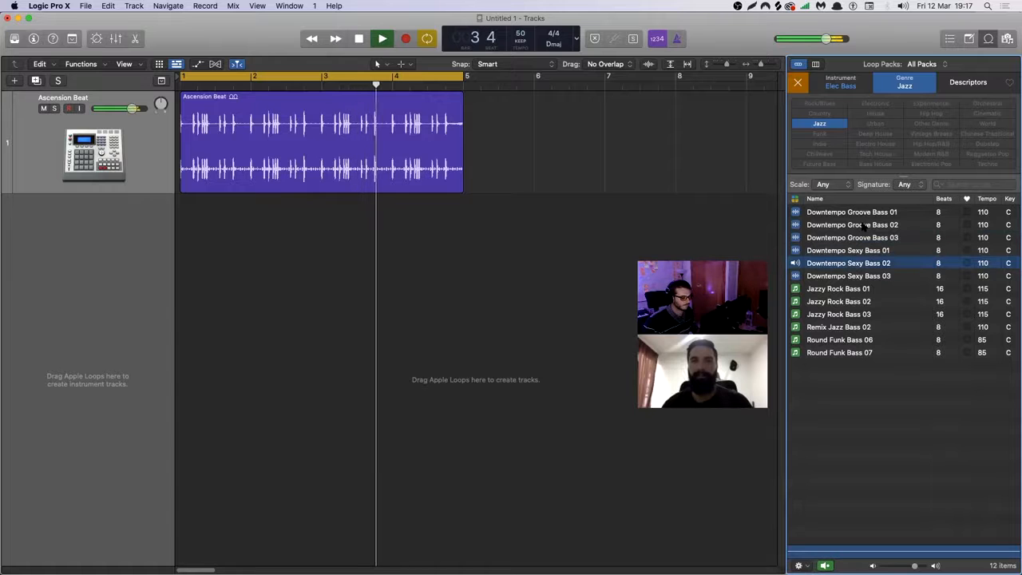
pyautogui.press('Down')
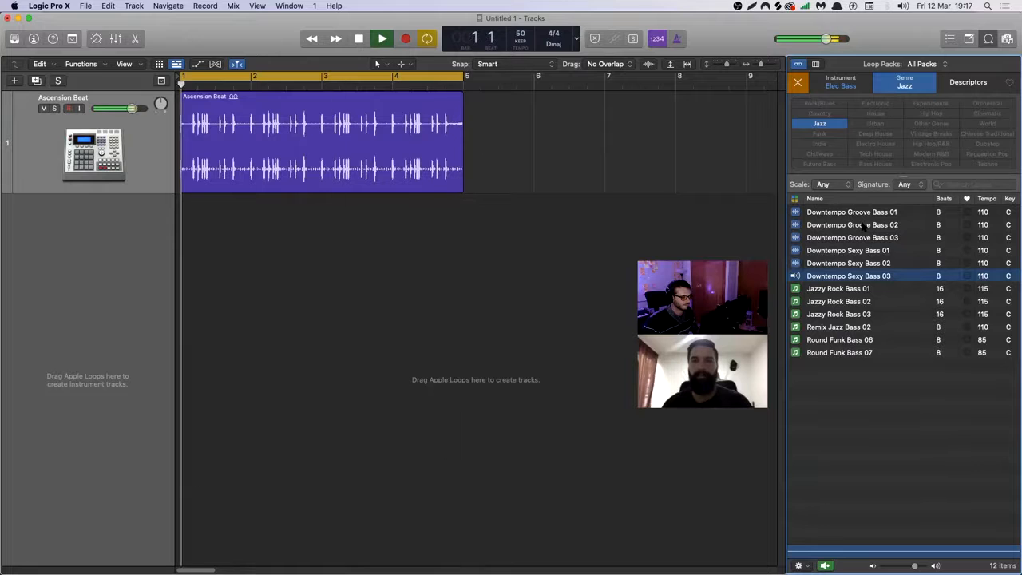
pyautogui.press('Down')
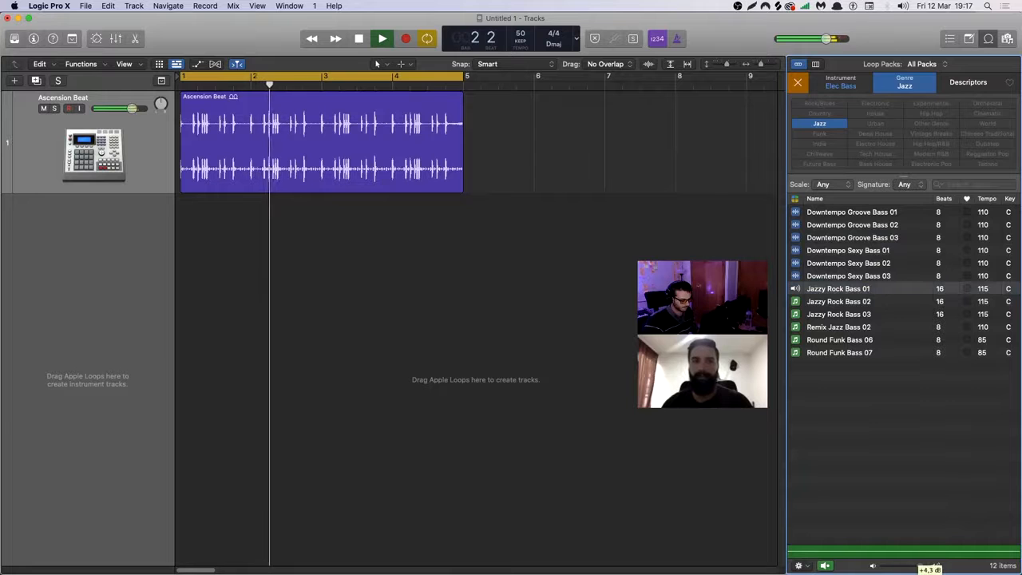
# Audition Jazzy Rock Bass 02 through Round Funk Bass 07 against the drums, and stop playback.
pyautogui.click(848, 301)
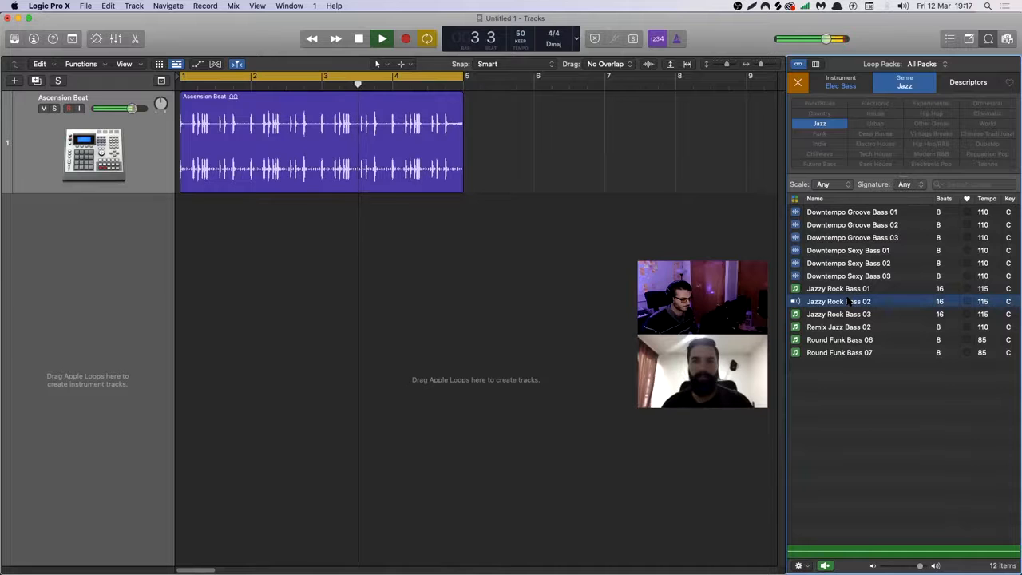
pyautogui.press('Down')
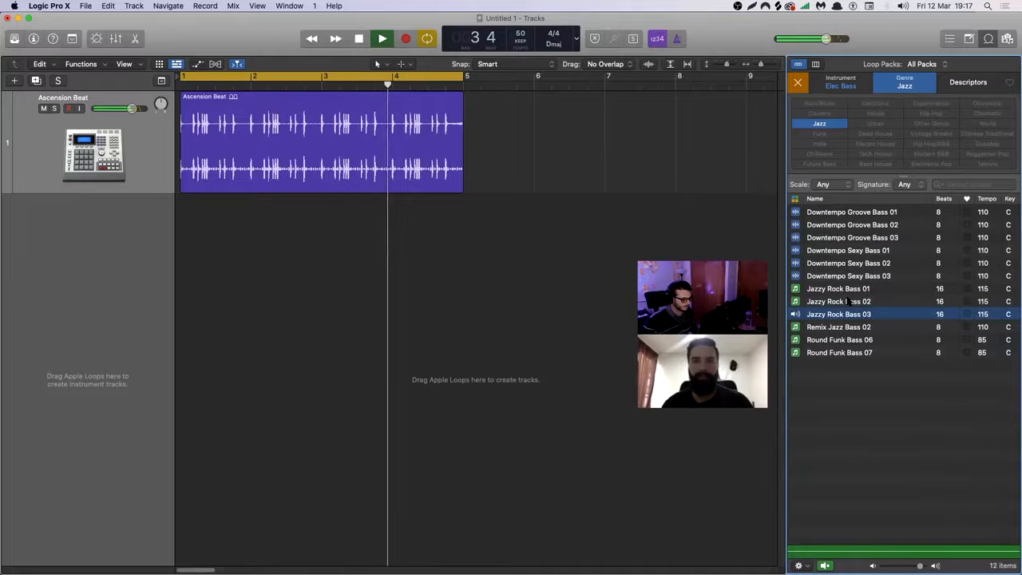
pyautogui.press('Down')
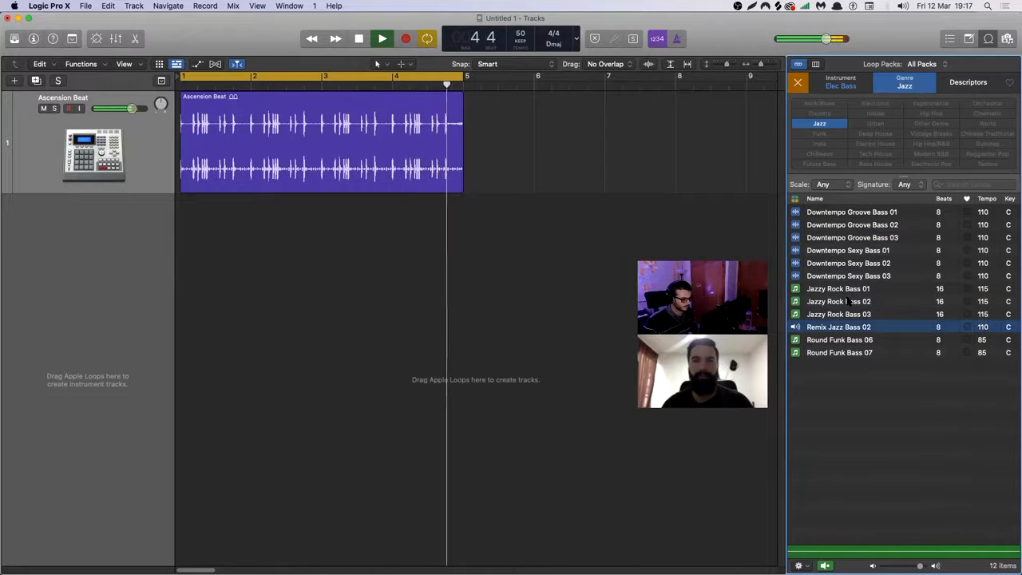
pyautogui.press('Down')
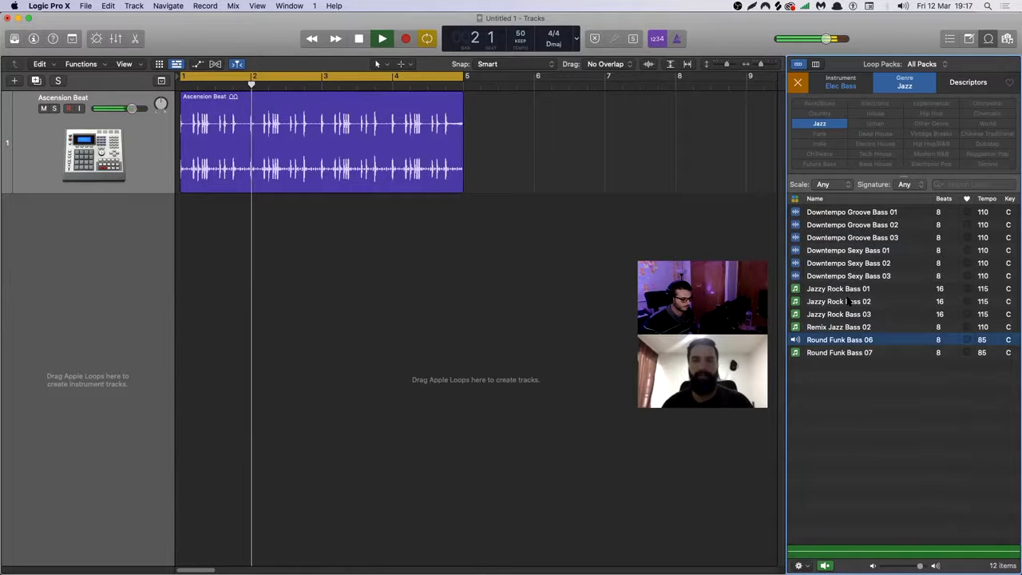
pyautogui.press('Down')
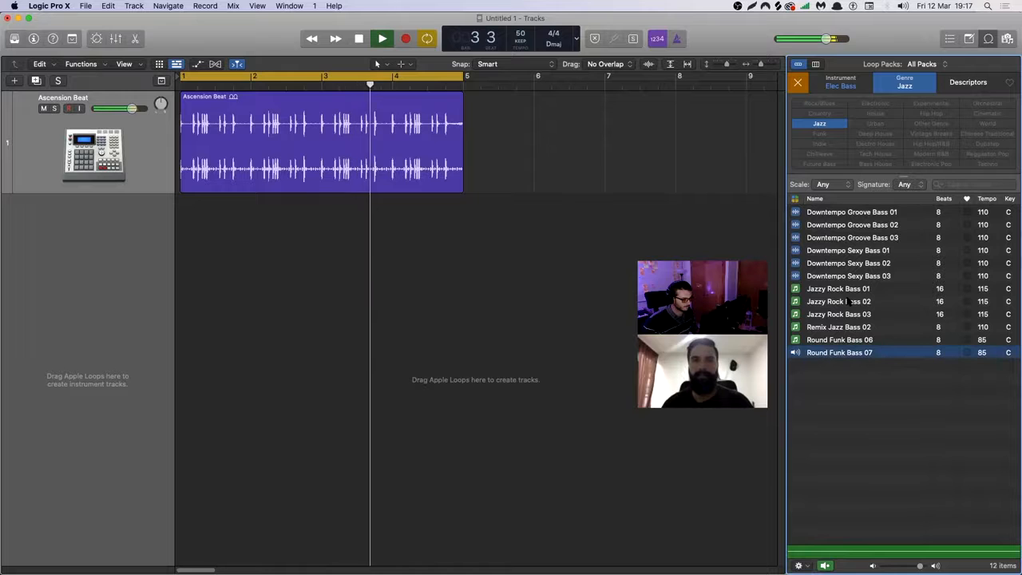
pyautogui.press('space')
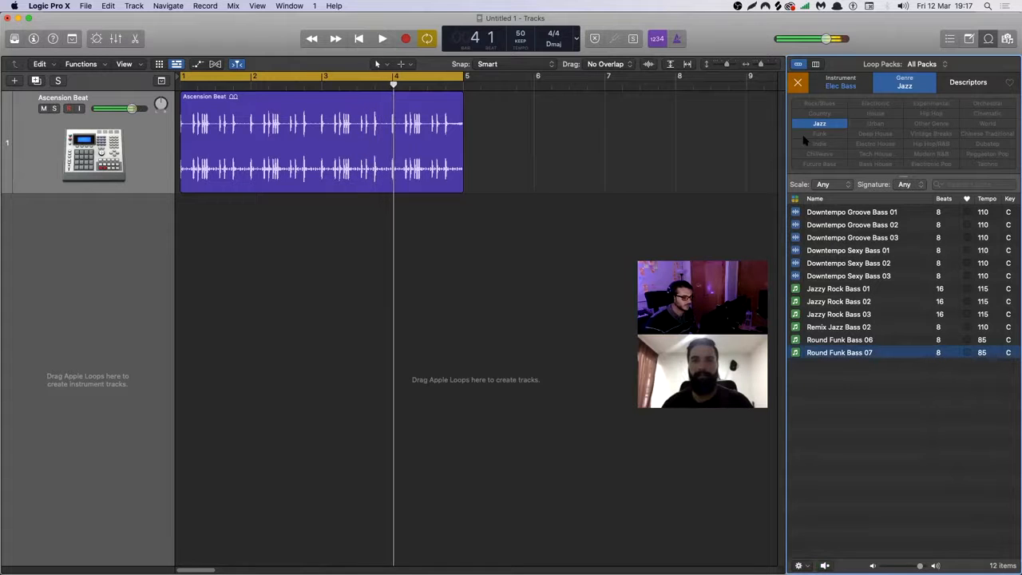
# Remove the Jazz genre filter and search the Elec Bass loops for "bass".
pyautogui.click(802, 122)
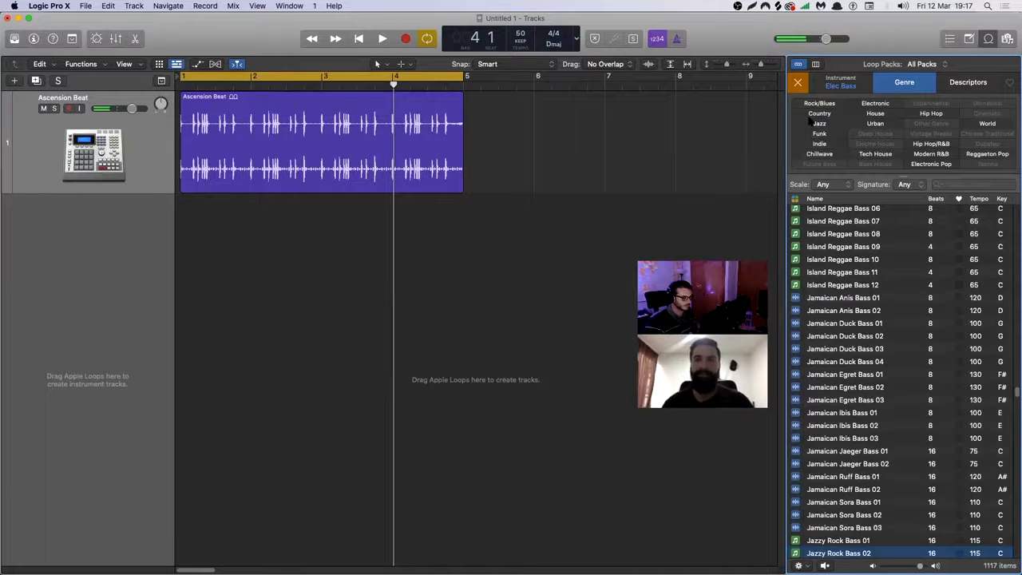
pyautogui.write('bass')
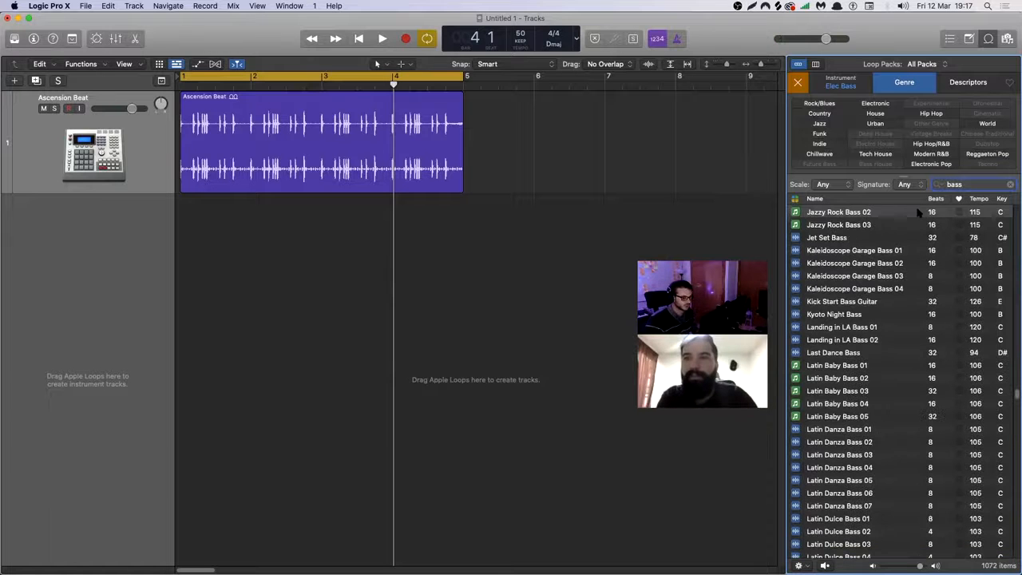
# Audition Jet Set Bass, Jazzy Rock Bass 03 and the four Kaleidoscope Garage Bass loops against the drums, and slightly lower the Ascension Beat track volume.
pyautogui.press('space')
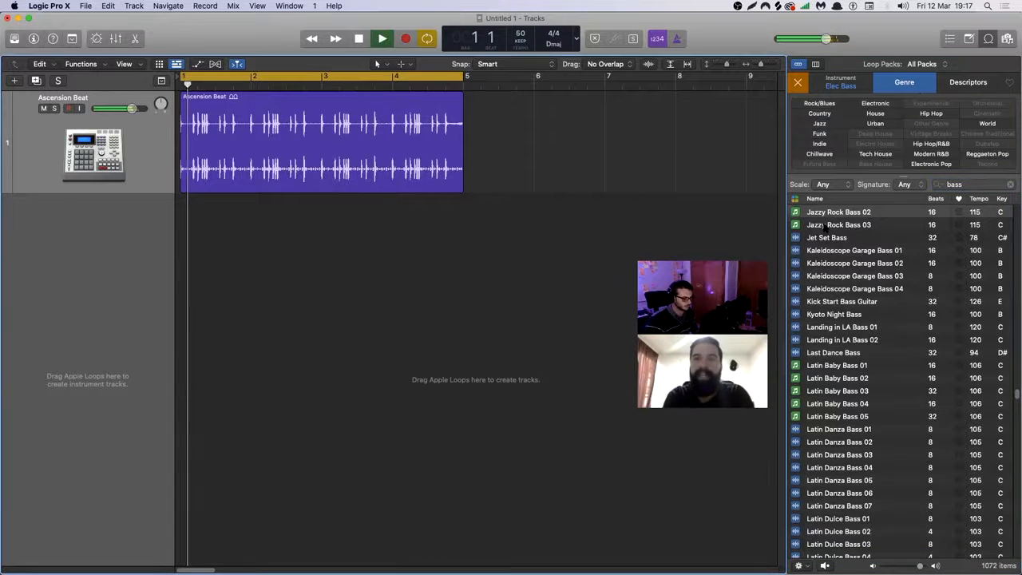
pyautogui.click(827, 238)
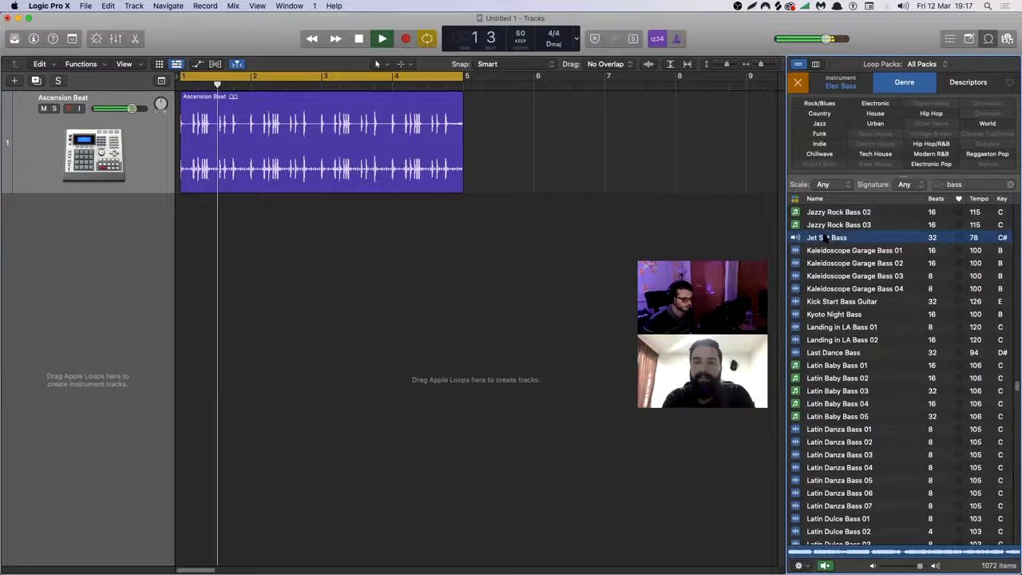
pyautogui.press('Up')
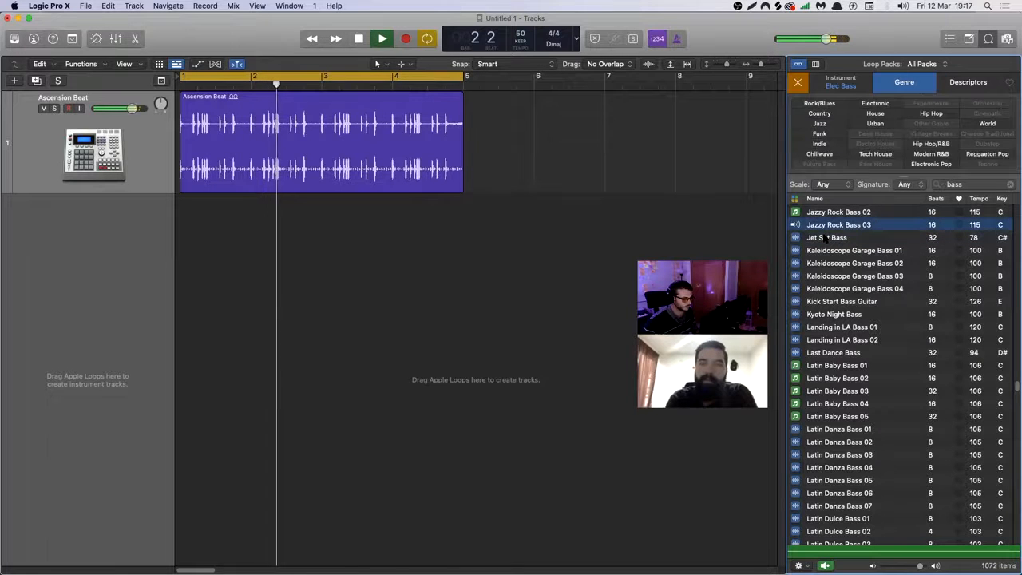
pyautogui.press('Down')
pyautogui.press('Down')
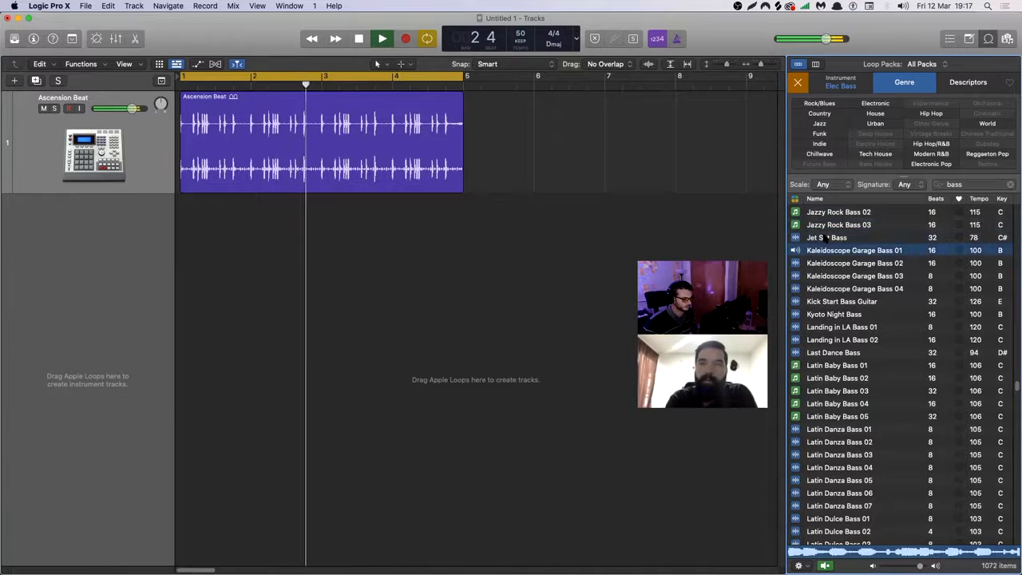
pyautogui.press('Down')
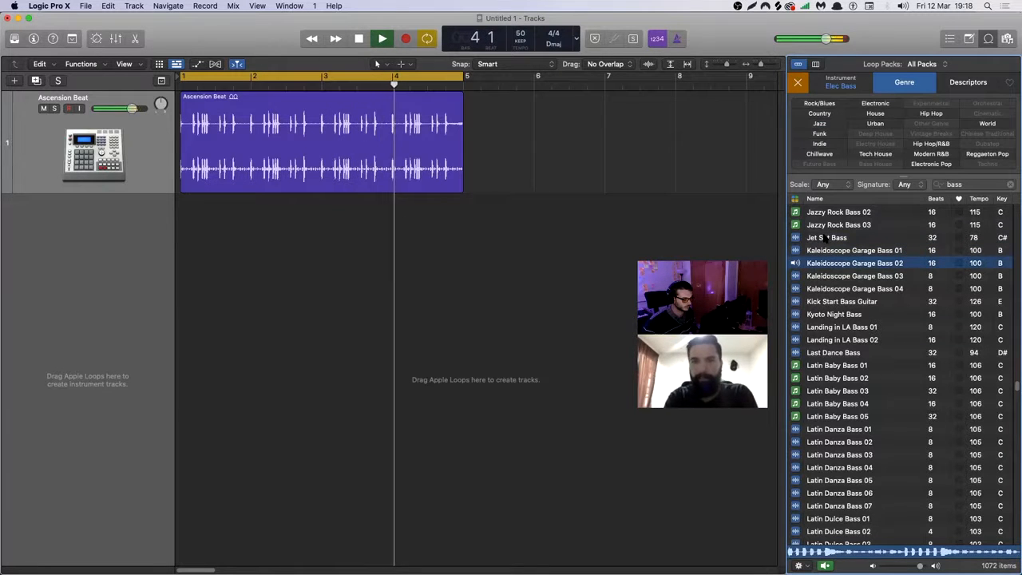
pyautogui.press('Down')
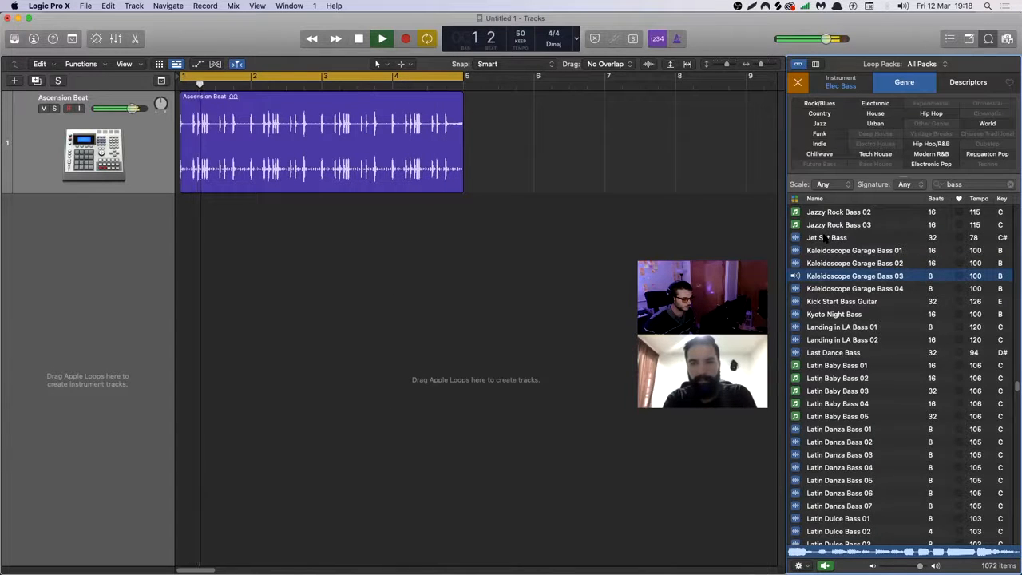
pyautogui.press('Down')
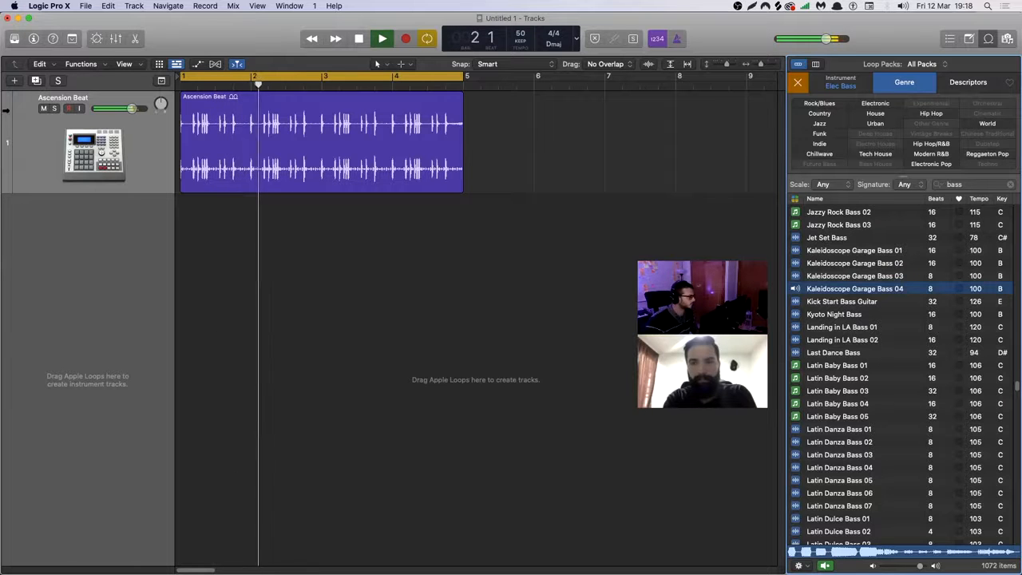
pyautogui.moveTo(131, 108); pyautogui.dragTo(127, 108)
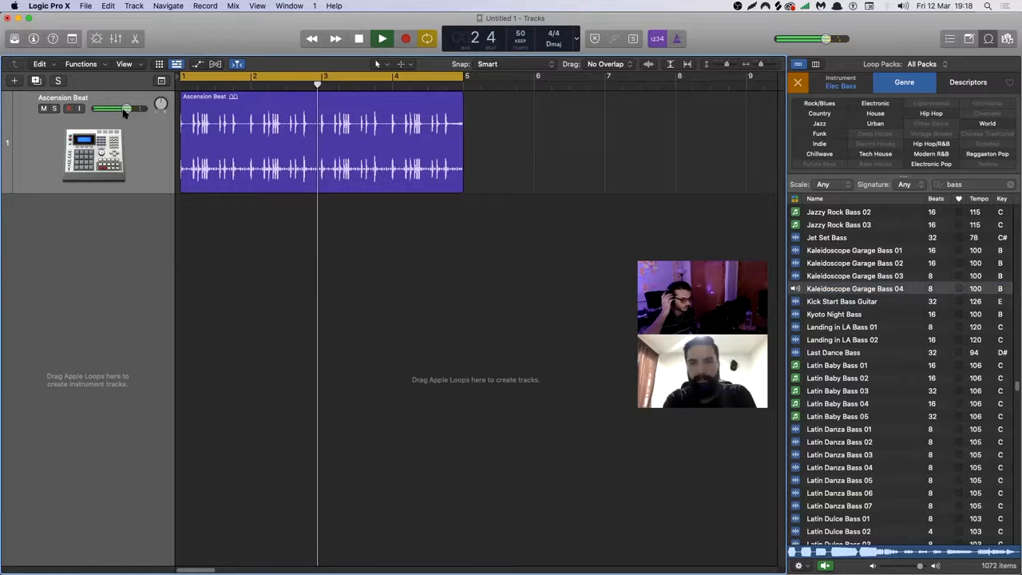
# Audition Kick Start Bass Guitar and Kyoto Night Bass, and add Kyoto Night Bass as a new track starting at bar 1.
pyautogui.click(841, 302)
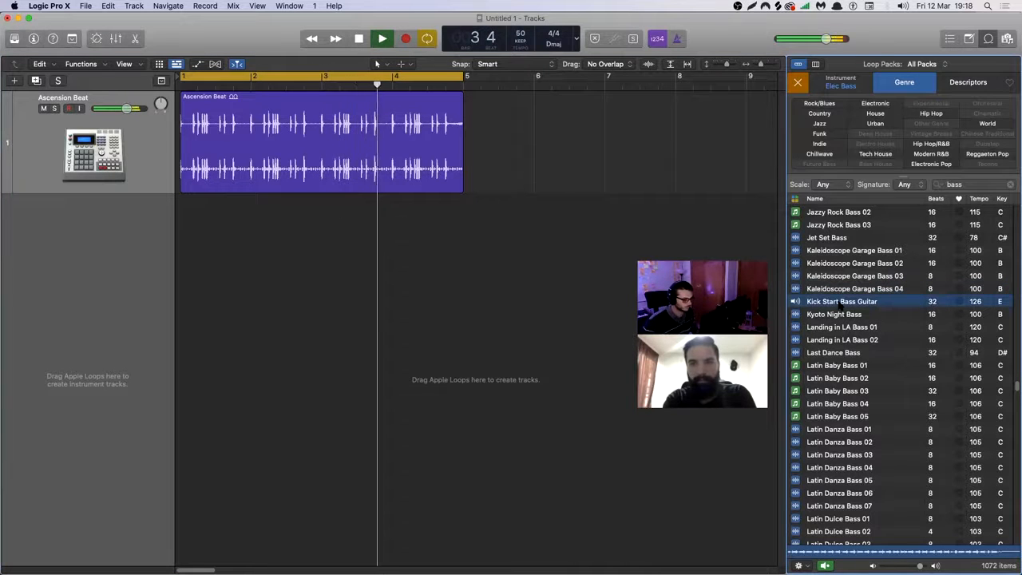
pyautogui.press('Down')
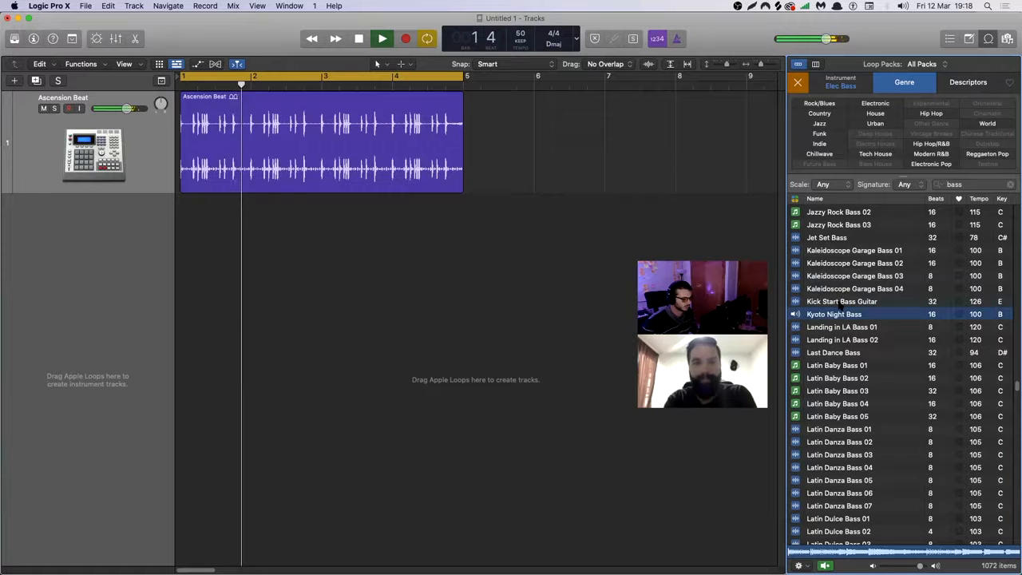
pyautogui.moveTo(834, 314); pyautogui.dragTo(181, 226)
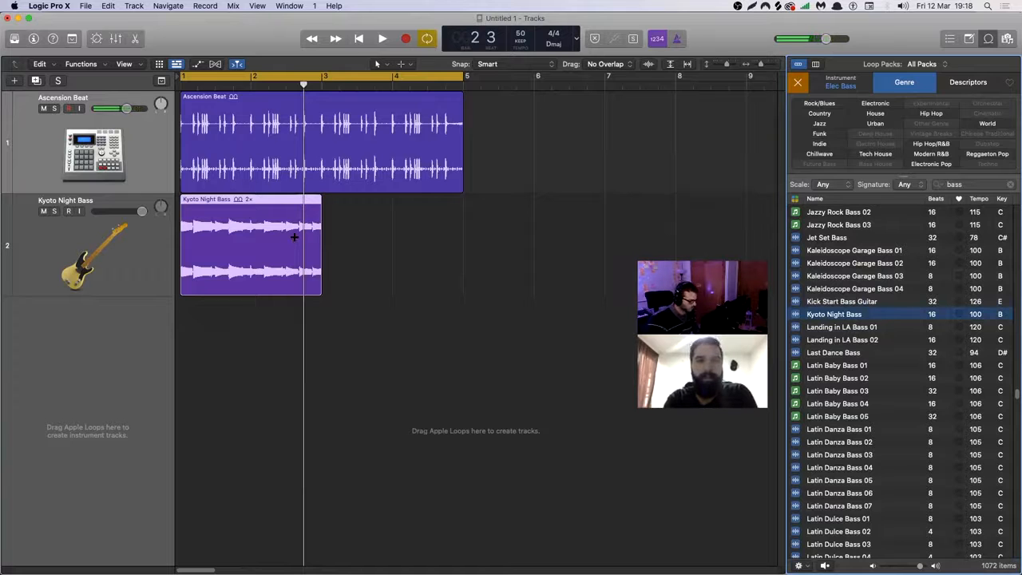
# Repeat the Kyoto Night Bass region once and delete the repeated copy.
pyautogui.press('super+r')
pyautogui.click(481, 114)
pyautogui.click(441, 254)
pyautogui.press('Delete')
# Paste a copy of the Kyoto Night Bass region at the playhead and undo the paste.
pyautogui.click(257, 276)
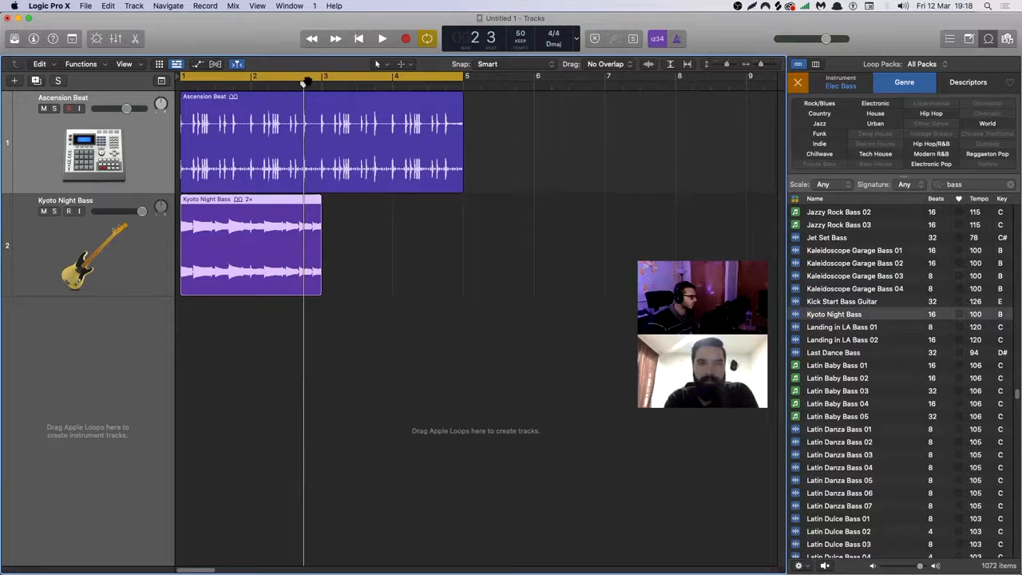
pyautogui.press('super+v')
pyautogui.press('super+z')
# Paste the copied bass region on the Kyoto Night Bass track at bar 3, and undo the paste.
pyautogui.click(137, 235)
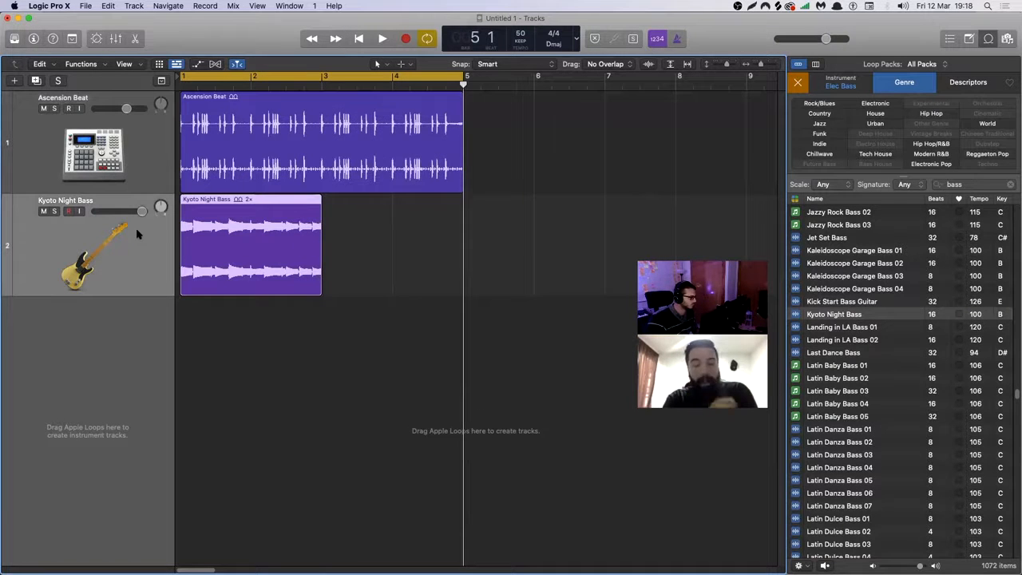
pyautogui.moveTo(340, 83); pyautogui.dragTo(338, 85)
pyautogui.click(323, 84)
pyautogui.press('super+v')
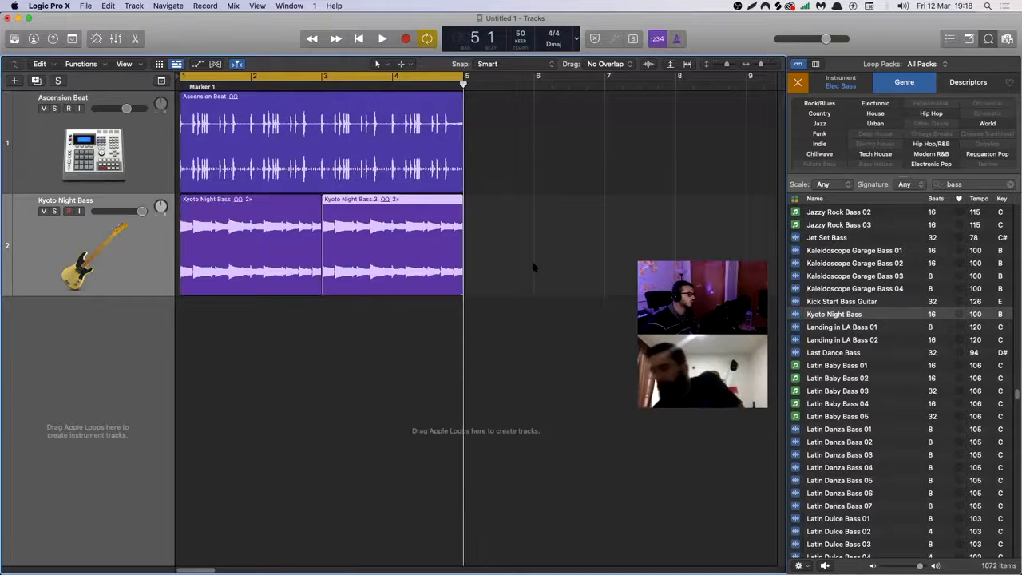
pyautogui.press('super+z')
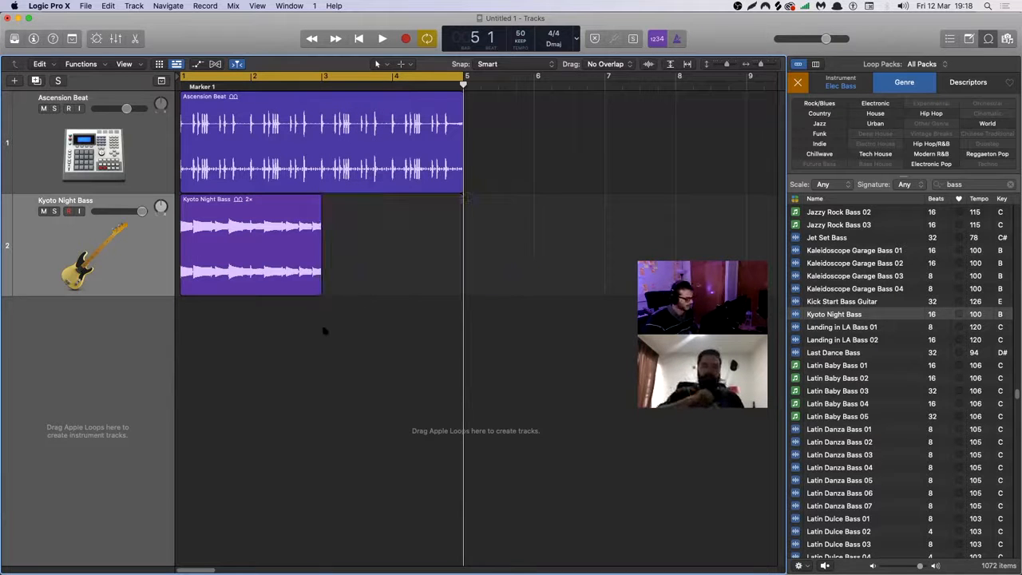
# Repeat the Kyoto Night Bass region several times and undo the extra repeats, keeping one copy at bar 3.
pyautogui.click(291, 233)
pyautogui.press('super+r')
pyautogui.press('super+r')
pyautogui.press('super+r')
pyautogui.press('super+r')
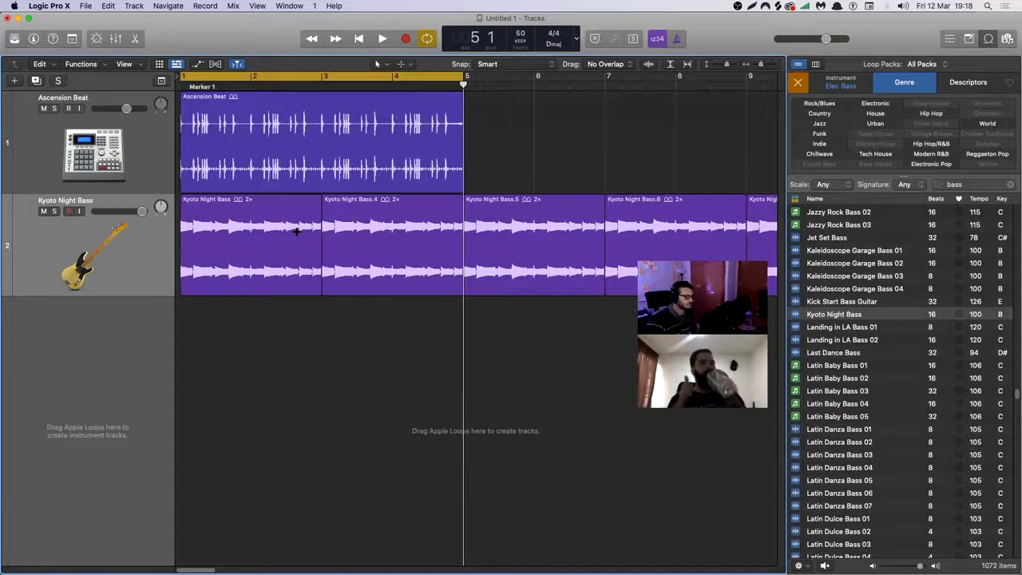
pyautogui.press('super+z')
pyautogui.press('super+z')
pyautogui.press('super+z')
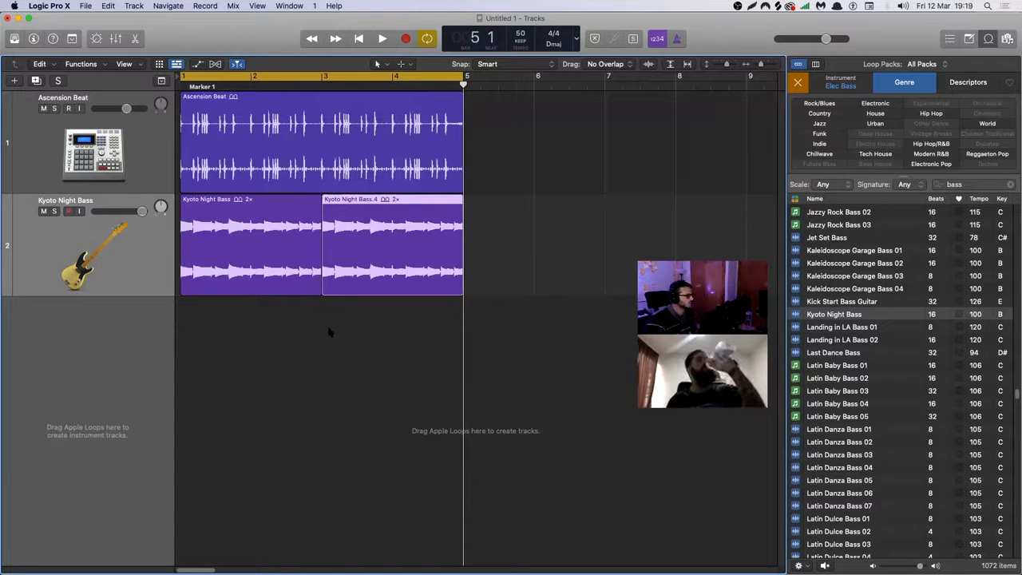
# Select both Kyoto Night Bass regions, play them together with the drum region, and select the Ascension Beat track.
pyautogui.click(329, 332)
pyautogui.moveTo(248, 309); pyautogui.dragTo(365, 257)
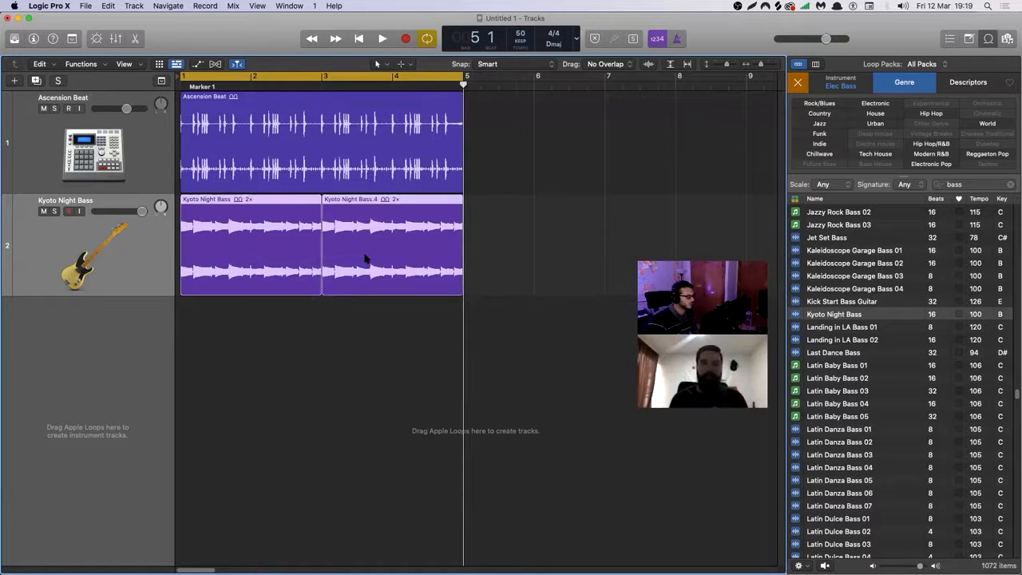
pyautogui.press('space')
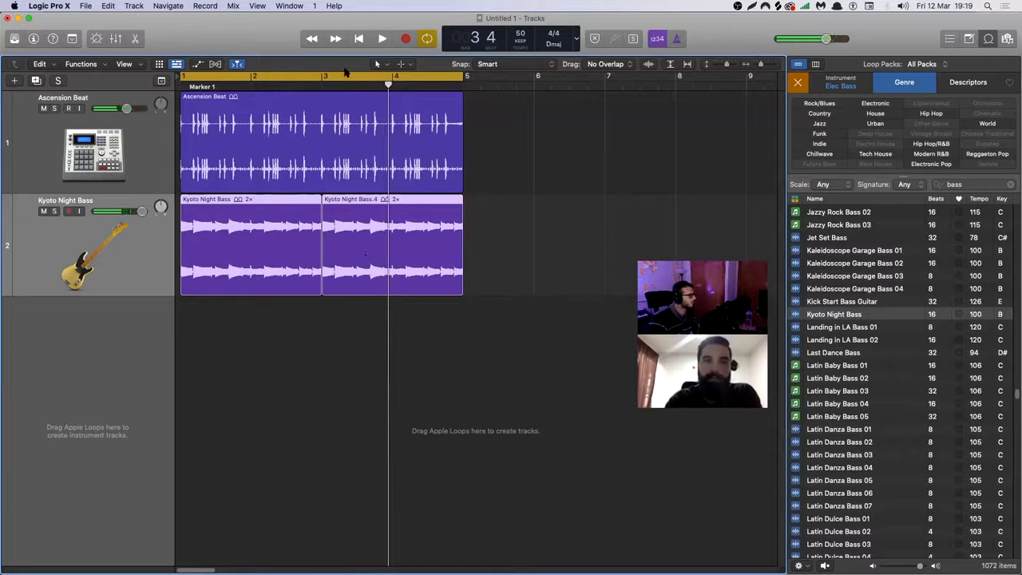
pyautogui.click(125, 140)
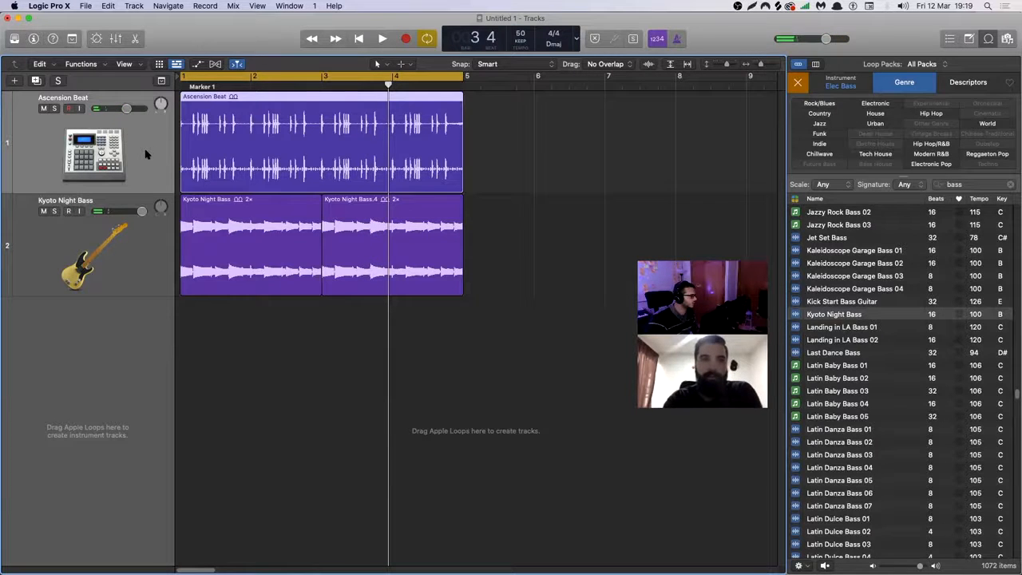
# Show the Groove Track component in the track headers.
pyautogui.rightClick(144, 150)
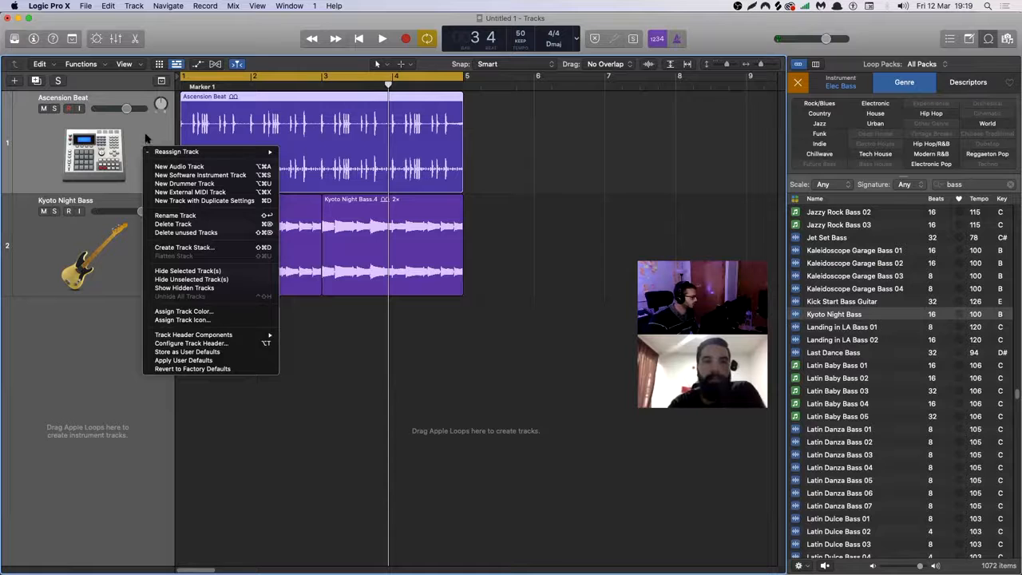
pyautogui.click(111, 115)
pyautogui.rightClick(151, 145)
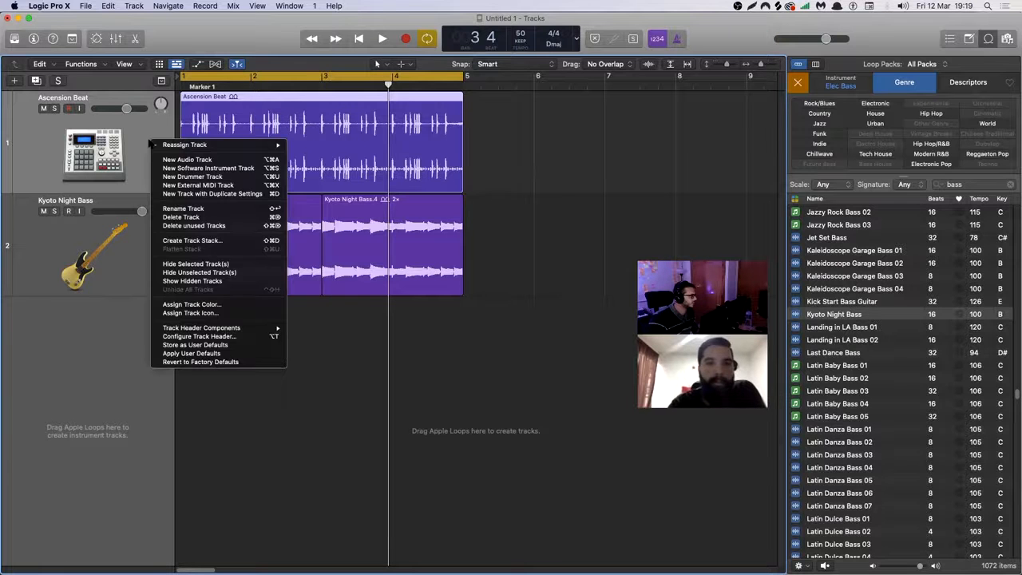
pyautogui.click(150, 144)
pyautogui.rightClick(146, 141)
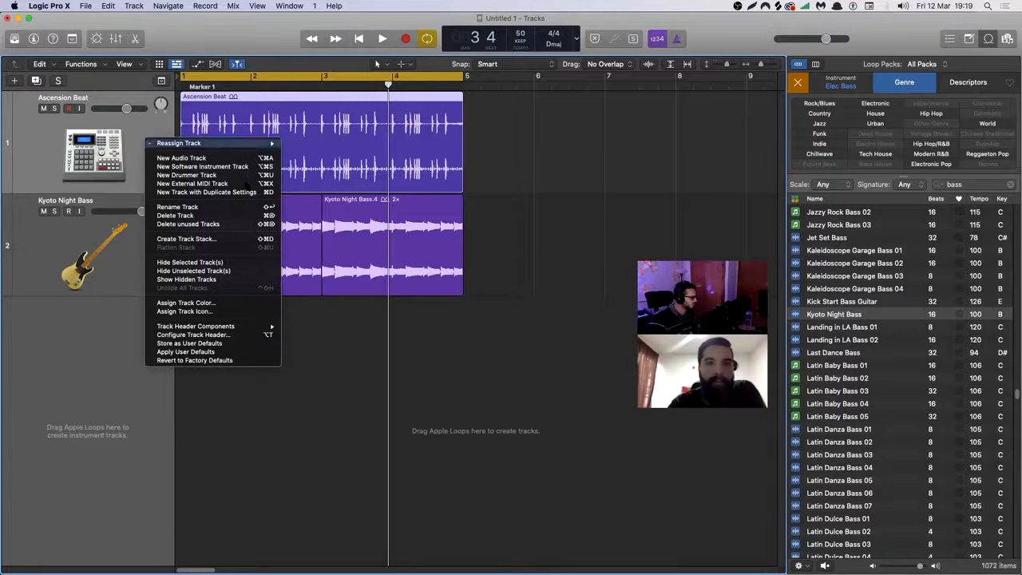
pyautogui.moveTo(253, 332)
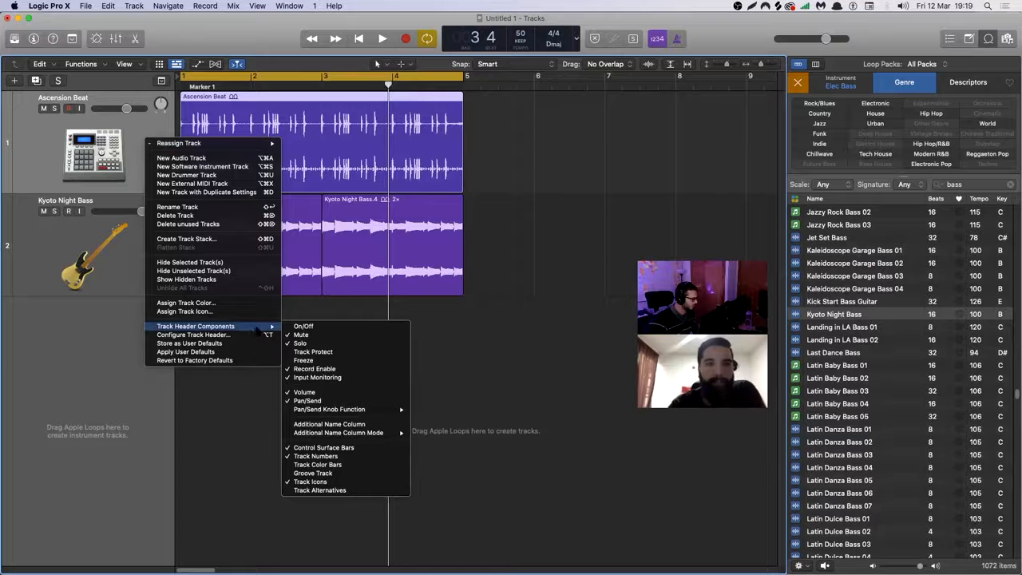
pyautogui.click(327, 474)
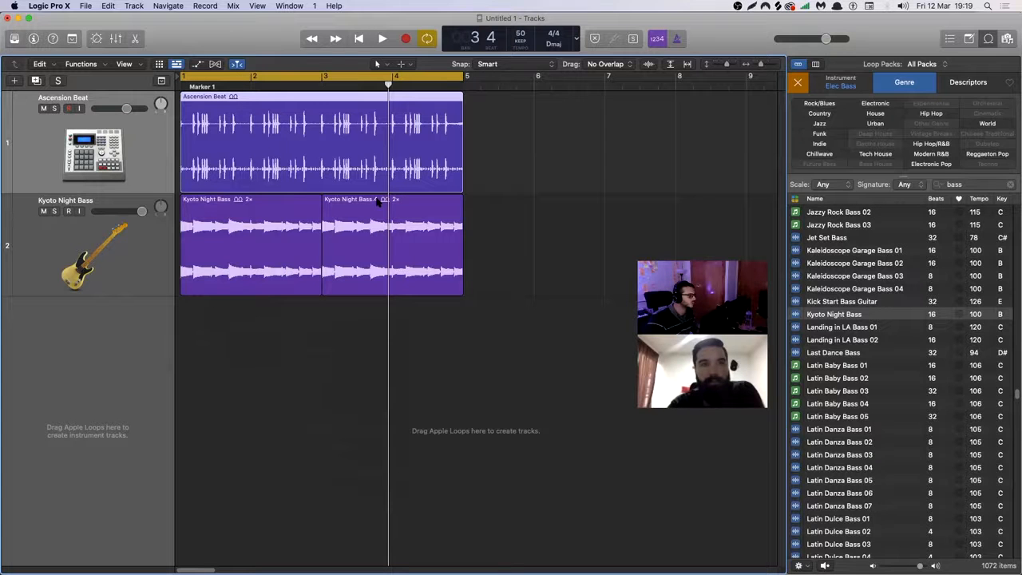
# Turn the Groove Track component of the track headers off and on again.
pyautogui.rightClick(23, 141)
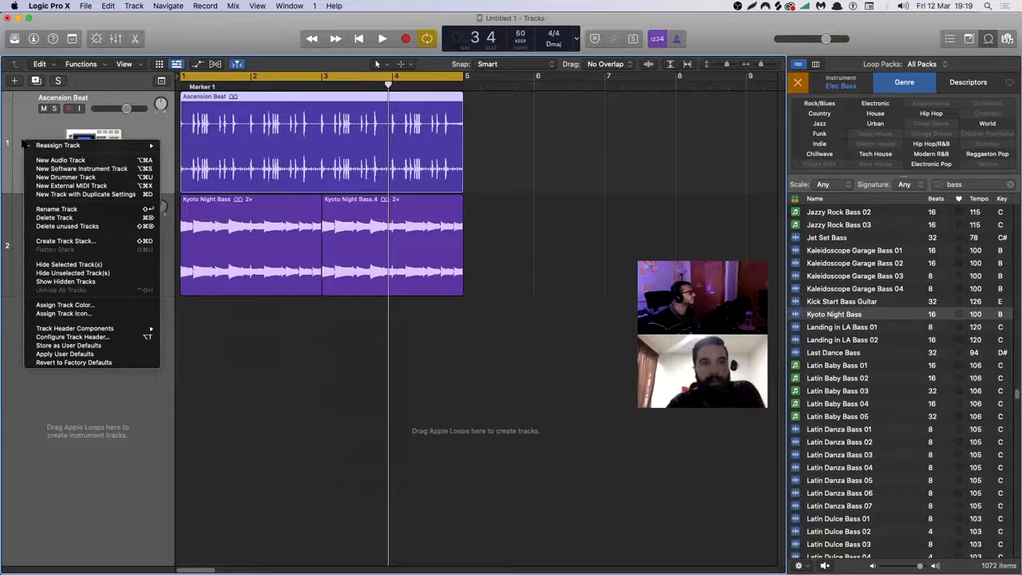
pyautogui.moveTo(104, 328)
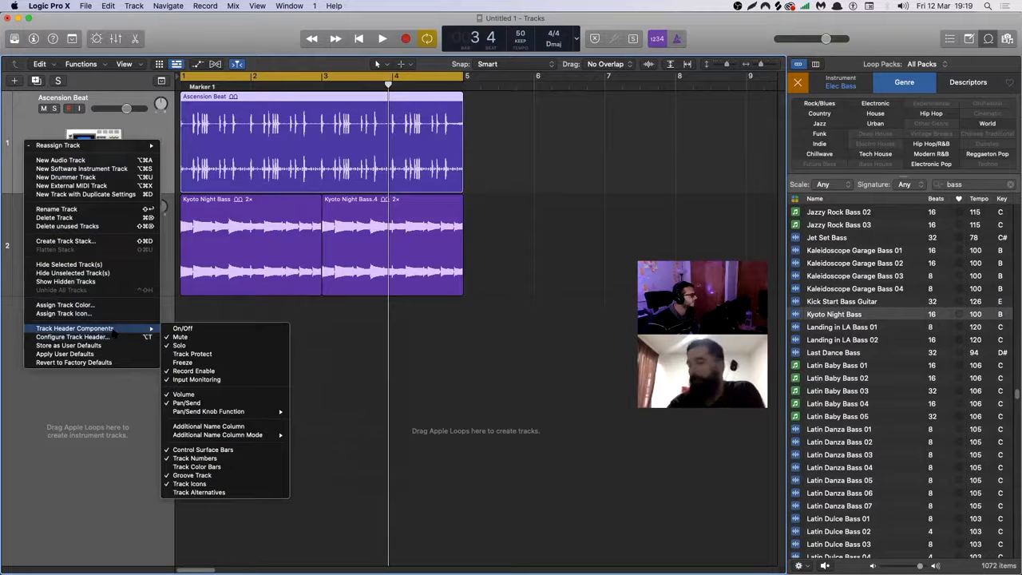
pyautogui.click(223, 469)
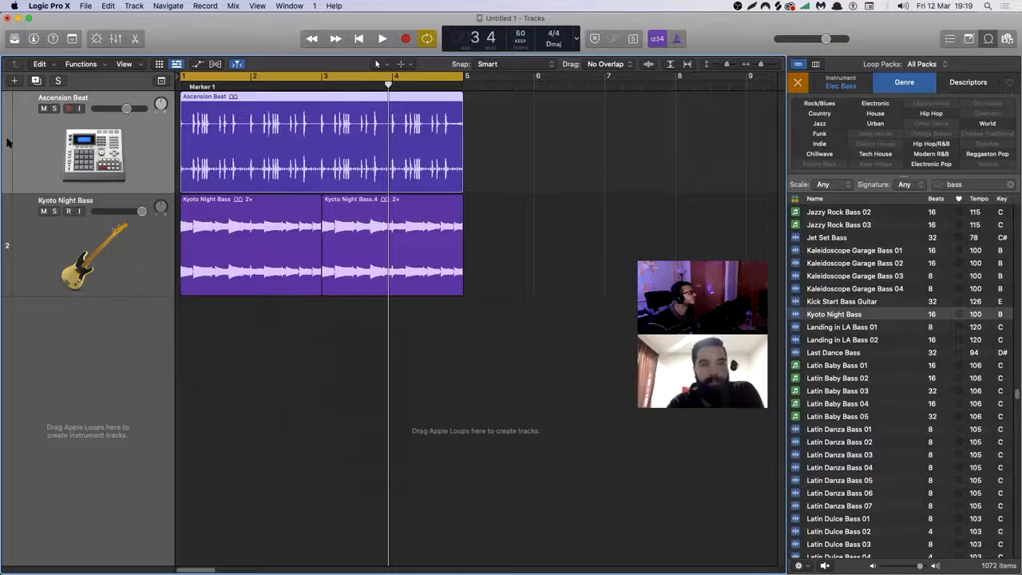
pyautogui.rightClick(34, 146)
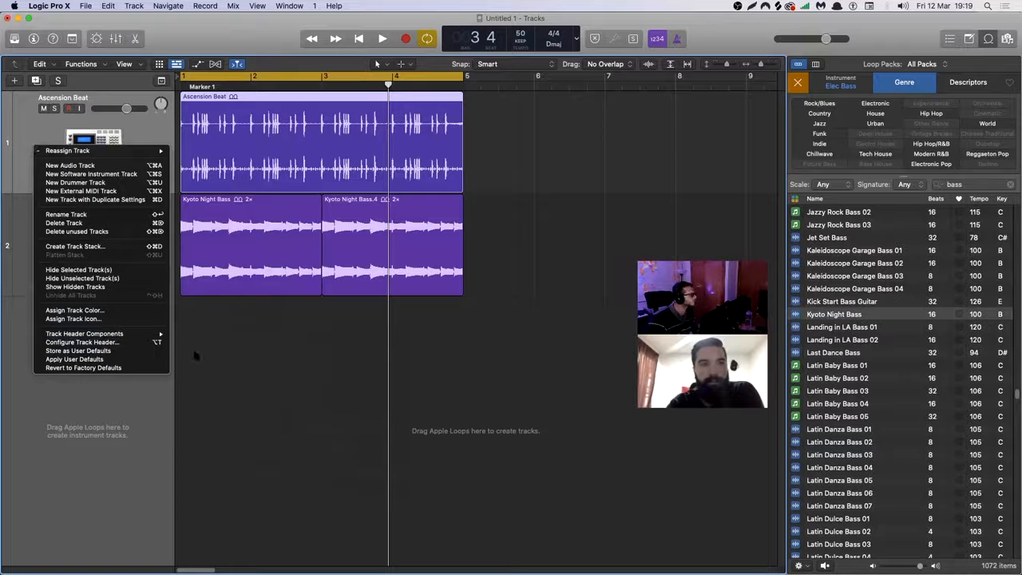
pyautogui.moveTo(120, 334)
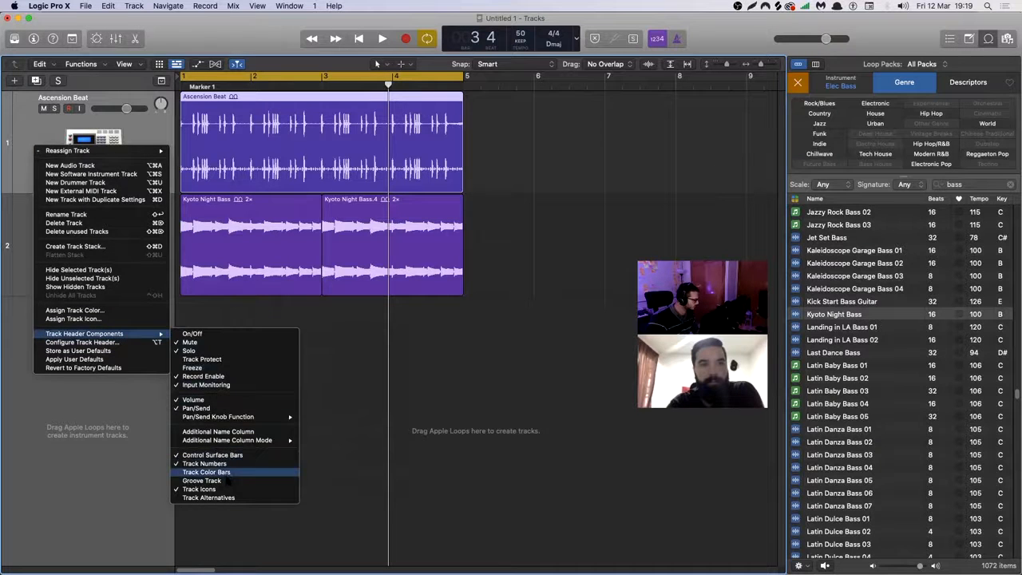
pyautogui.click(228, 472)
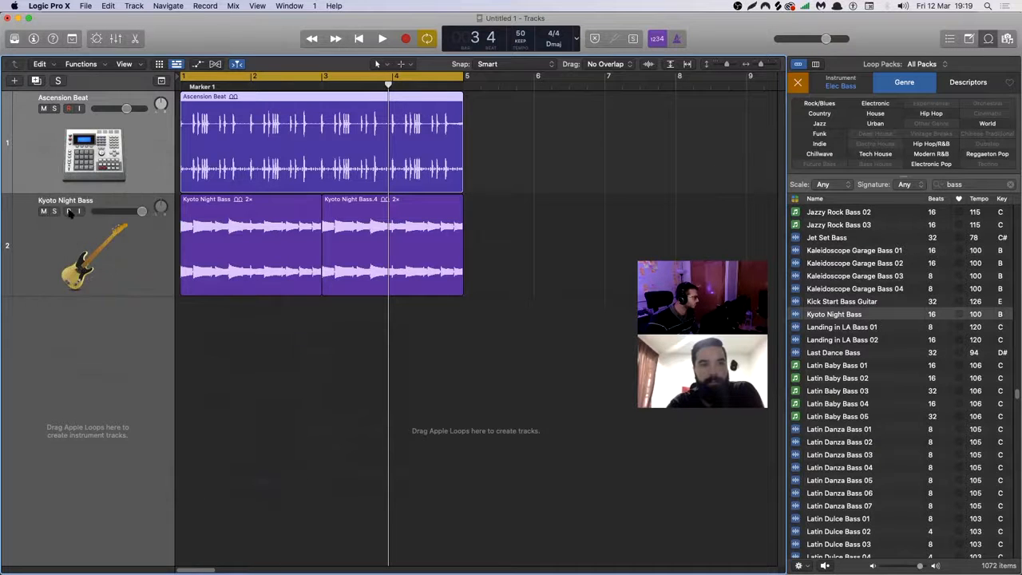
# Set the Ascension Beat track as the groove track and make the Kyoto Night Bass track follow it.
pyautogui.click(7, 146)
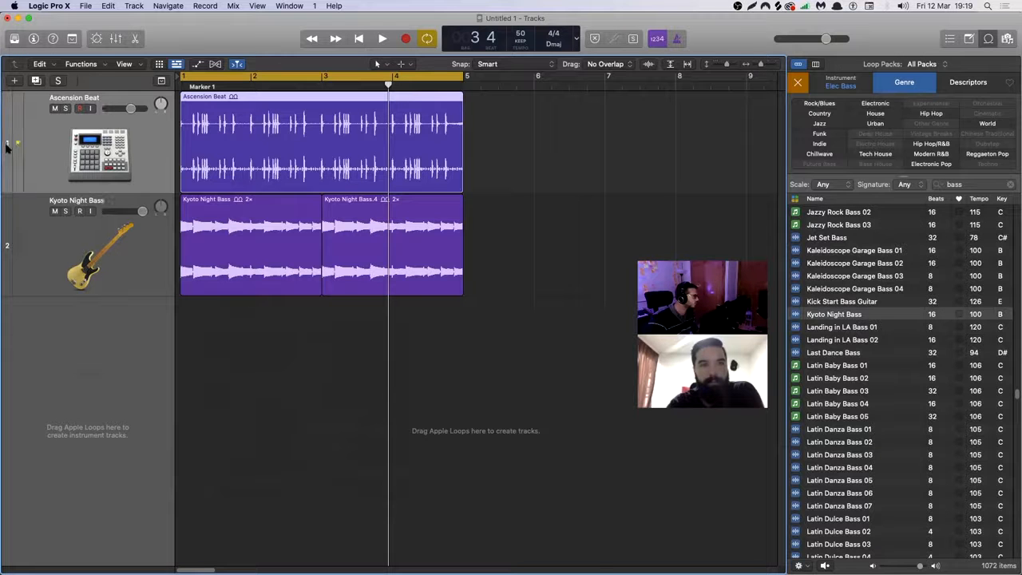
pyautogui.click(34, 252)
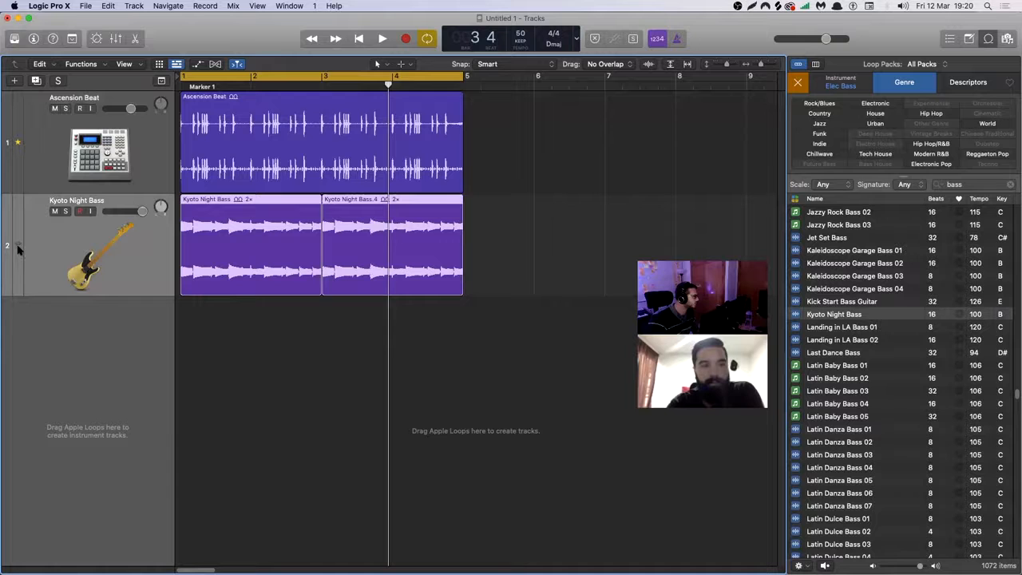
pyautogui.click(17, 247)
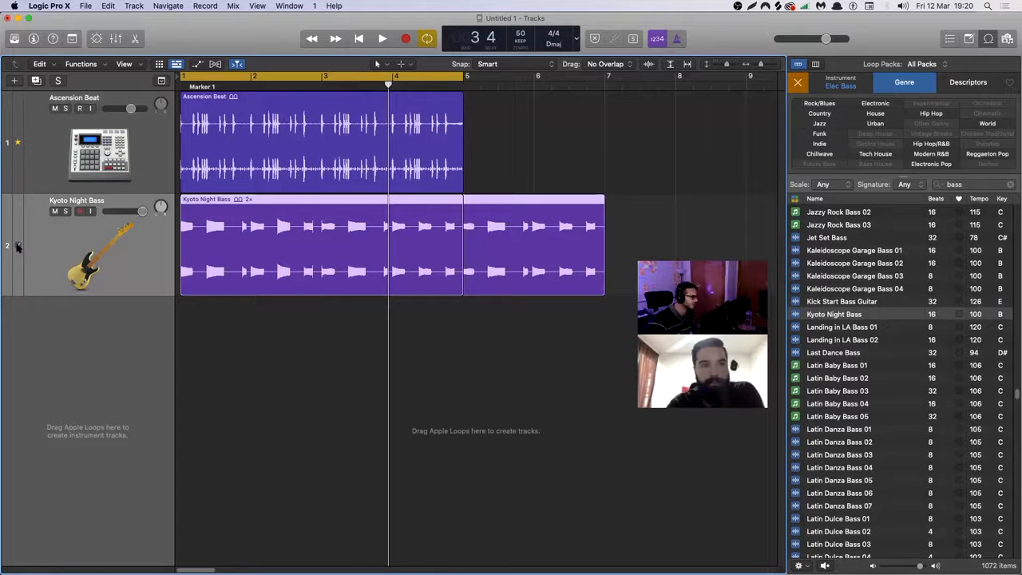
# Delete the second Kyoto Night Bass region and play the groove-matched bass together with the drums.
pyautogui.click(477, 161)
pyautogui.click(478, 227)
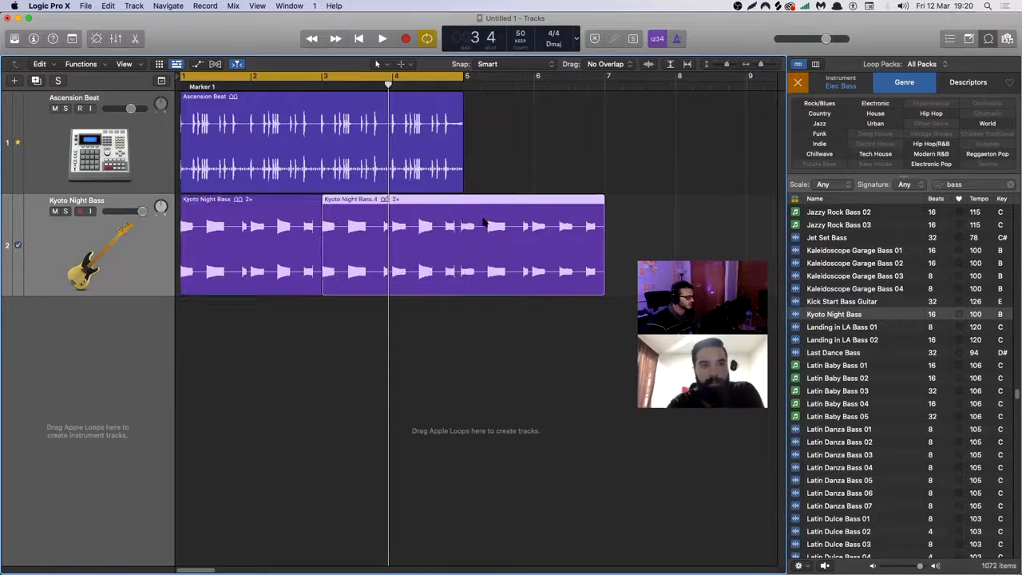
pyautogui.press('Delete')
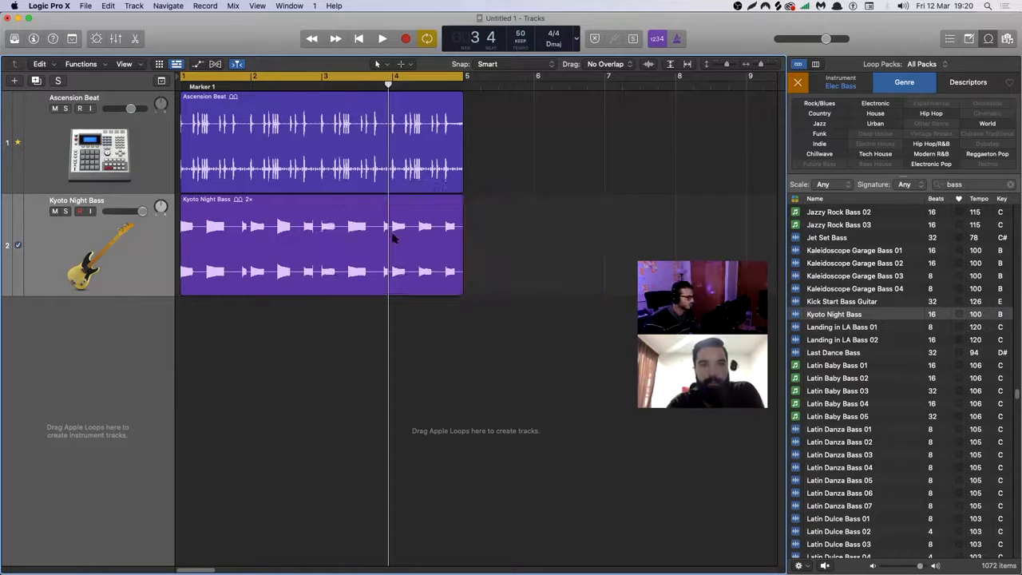
pyautogui.press('space')
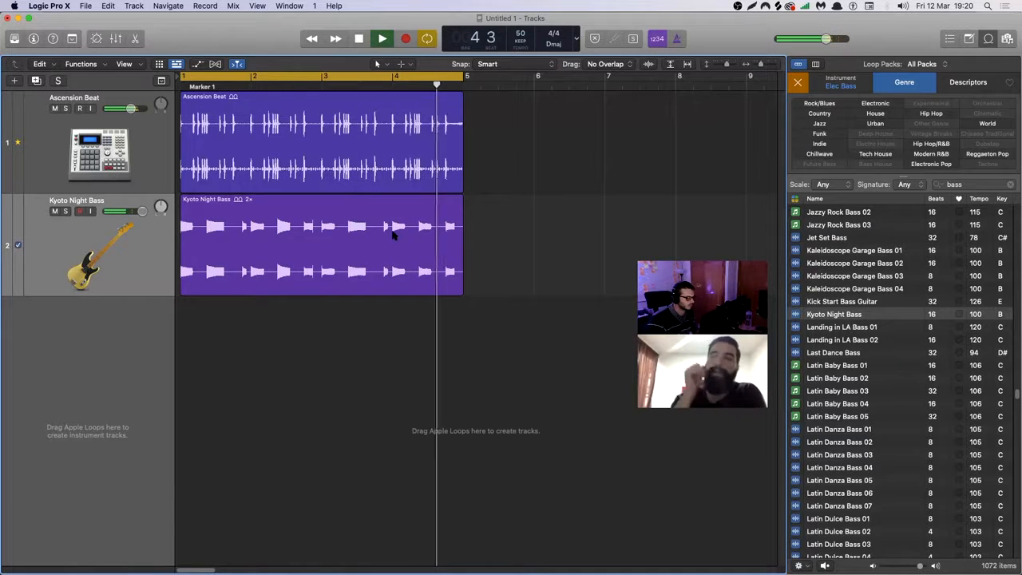
pyautogui.press('space')
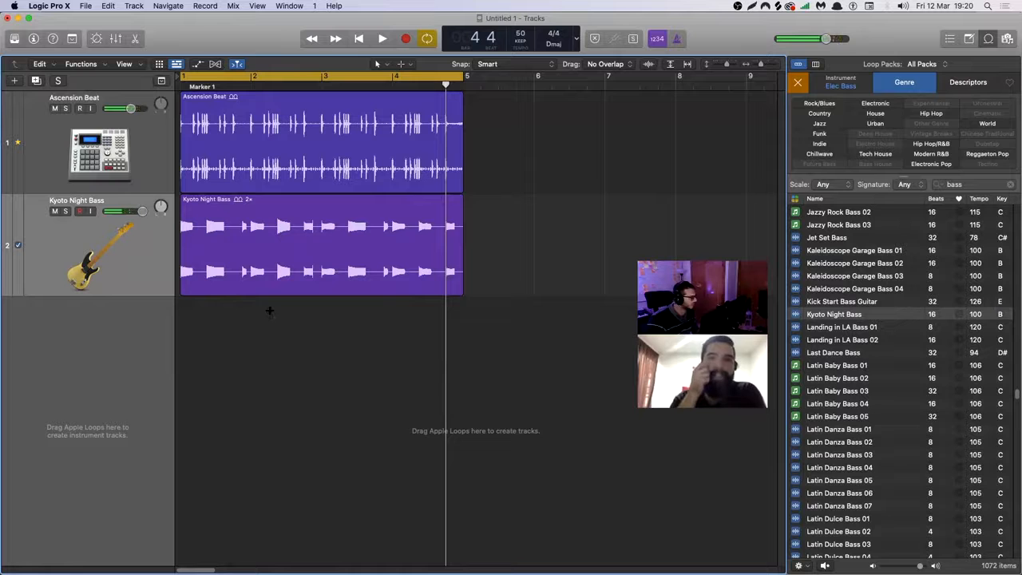
# Undo the region deletion, the groove matching and the bass repeat, keeping only the first Kyoto Night Bass region.
pyautogui.press('super+z')
pyautogui.press('super+z')
pyautogui.press('super+shift+z')
pyautogui.press('super+z')
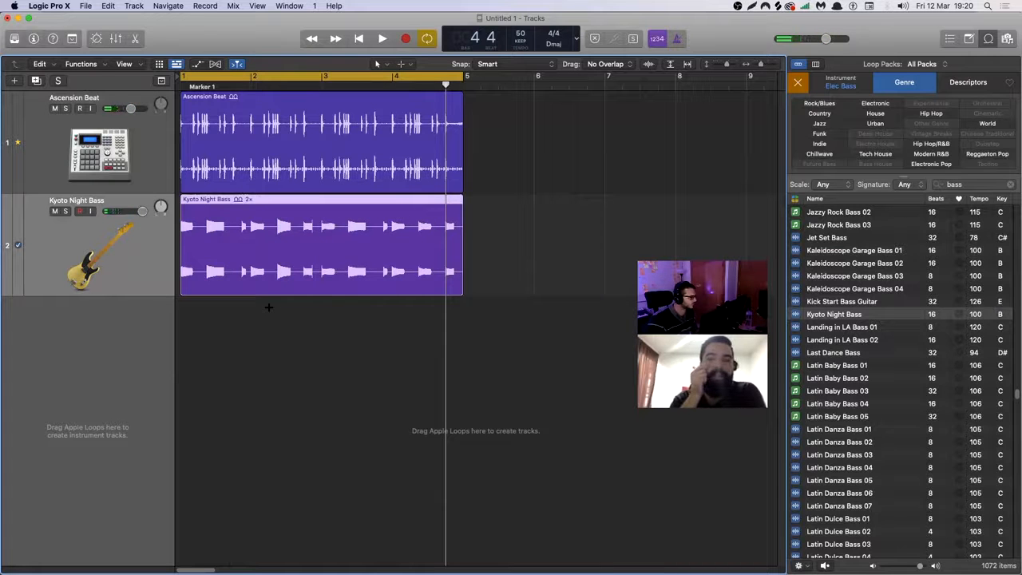
pyautogui.press('super+shift+z')
pyautogui.press('super+z')
pyautogui.press('super+z')
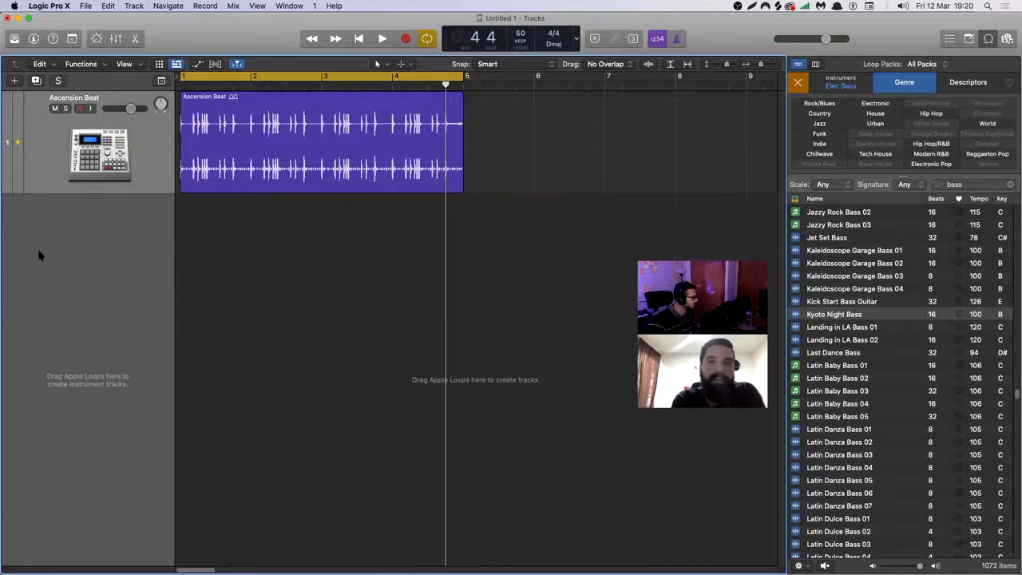
pyautogui.press('super+shift+z')
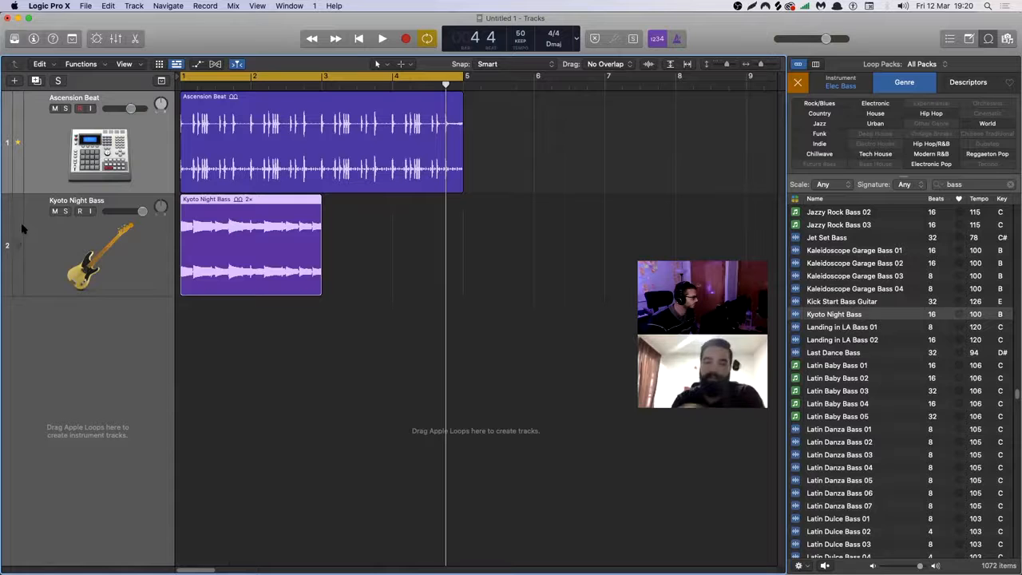
# Play the unmatched bass with the drums and repeat the Kyoto Night Bass region once at bar 3.
pyautogui.press('space')
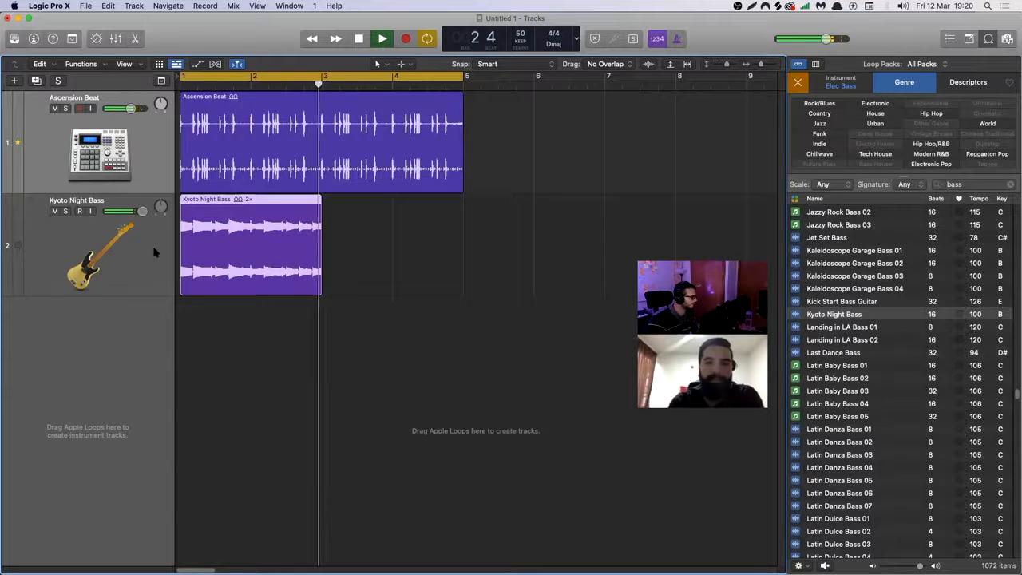
pyautogui.press('space')
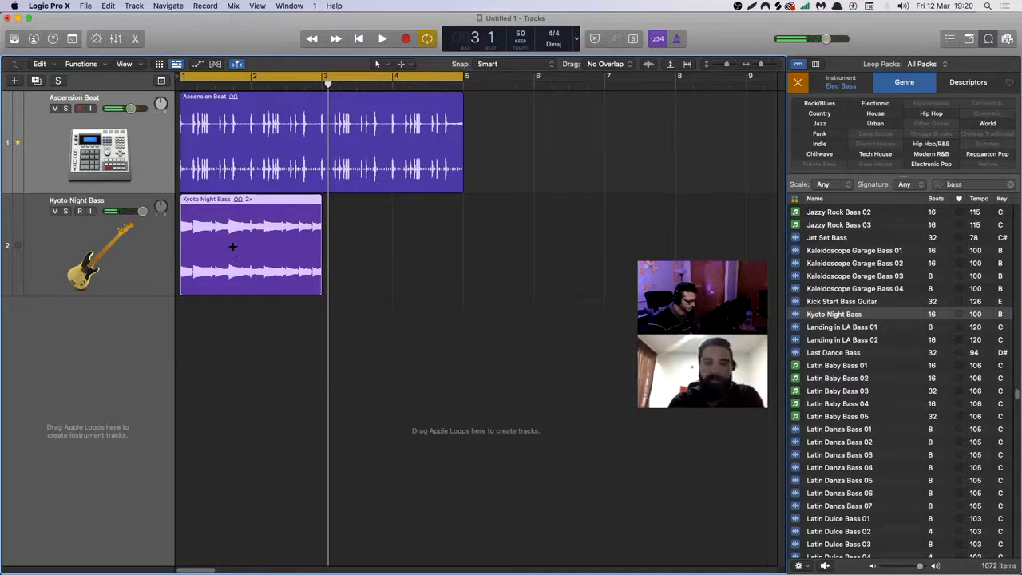
pyautogui.press('super+r')
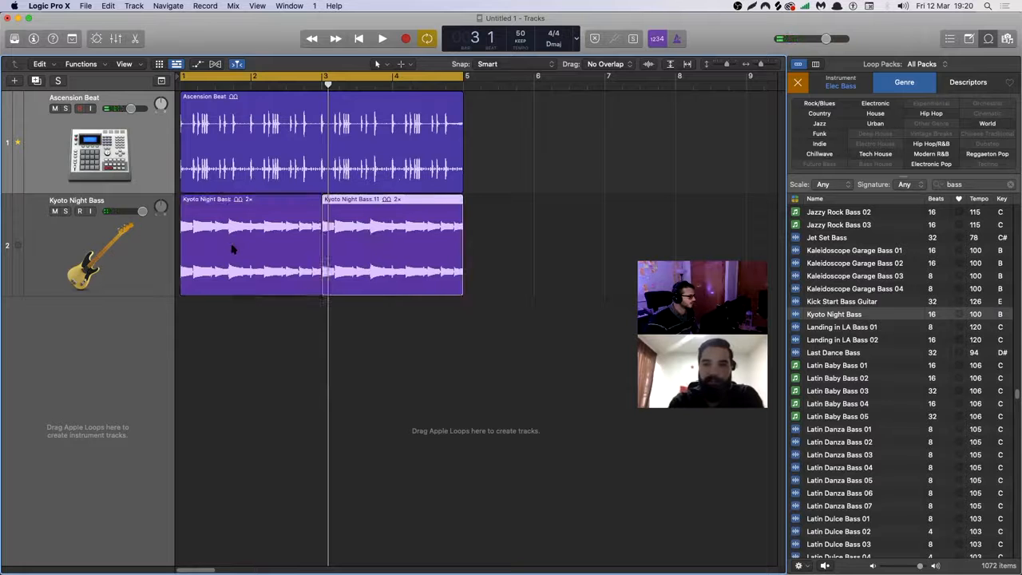
# Delete the Ascension Beat region and its track.
pyautogui.click(352, 169)
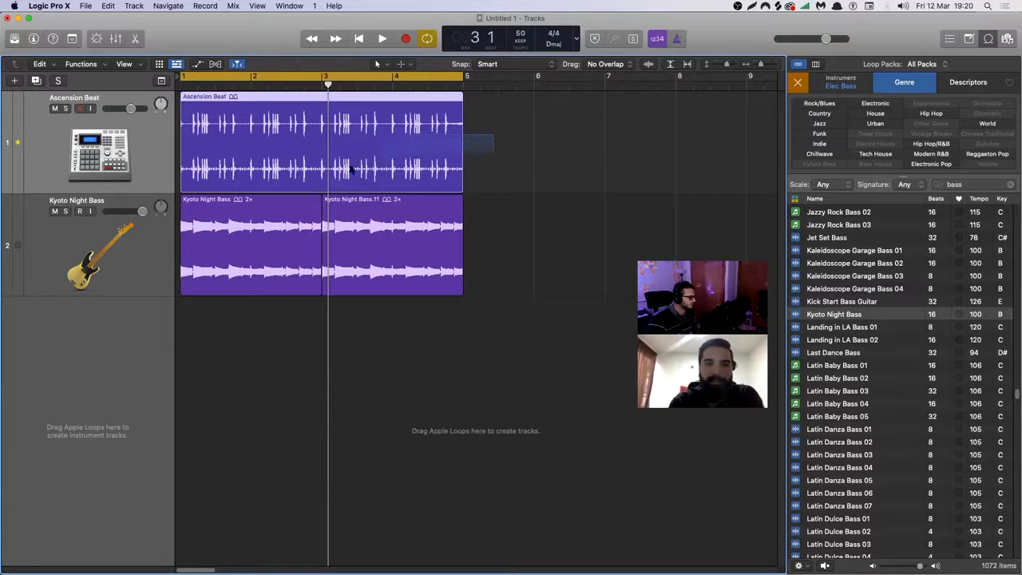
pyautogui.click(243, 334)
pyautogui.click(197, 148)
pyautogui.moveTo(499, 140); pyautogui.dragTo(214, 164)
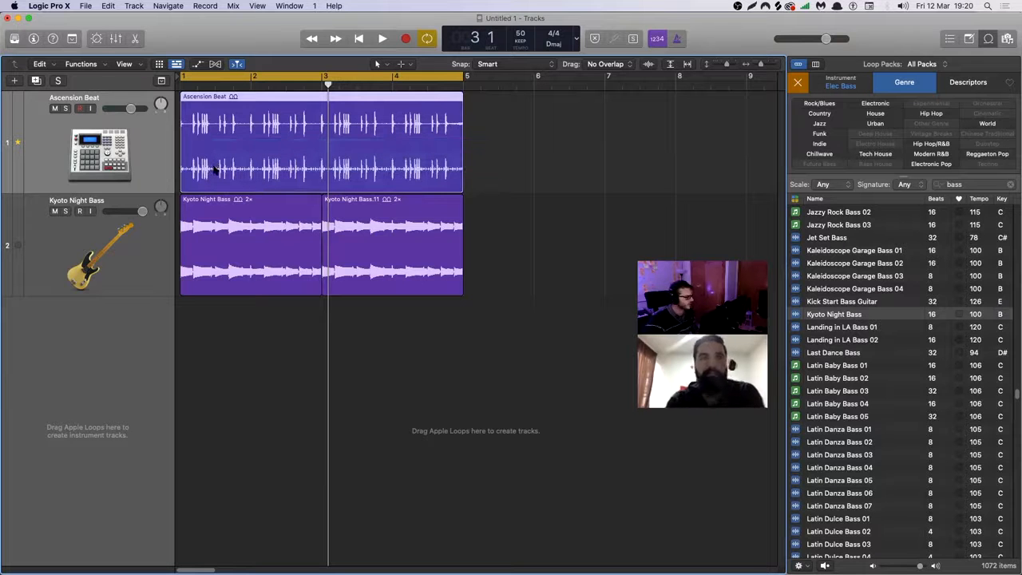
pyautogui.press('Delete')
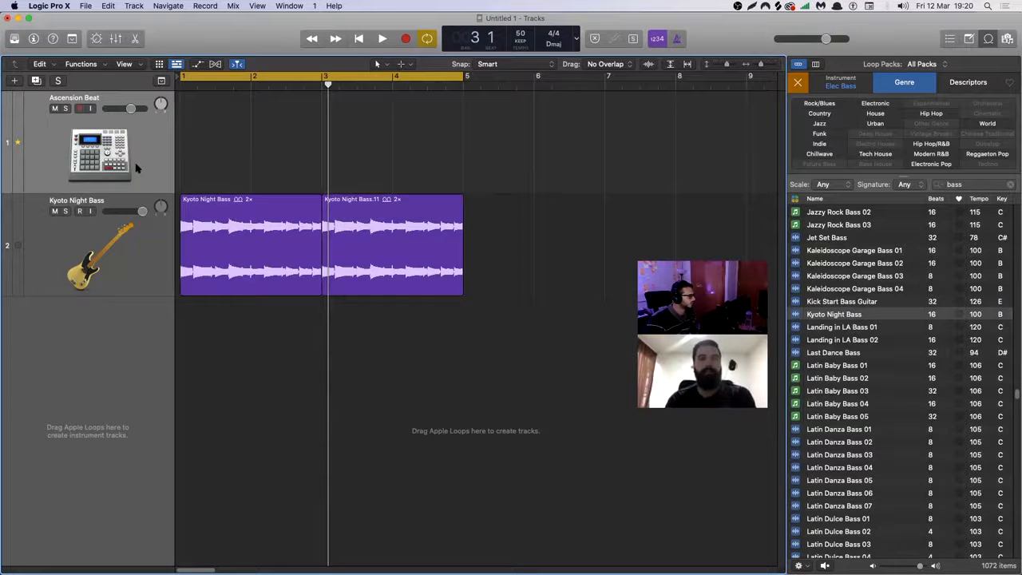
pyautogui.press('Delete')
# Add a Drummer track and shorten its region to four bars by splitting it at bar 5 and deleting the remainder.
pyautogui.click(134, 5)
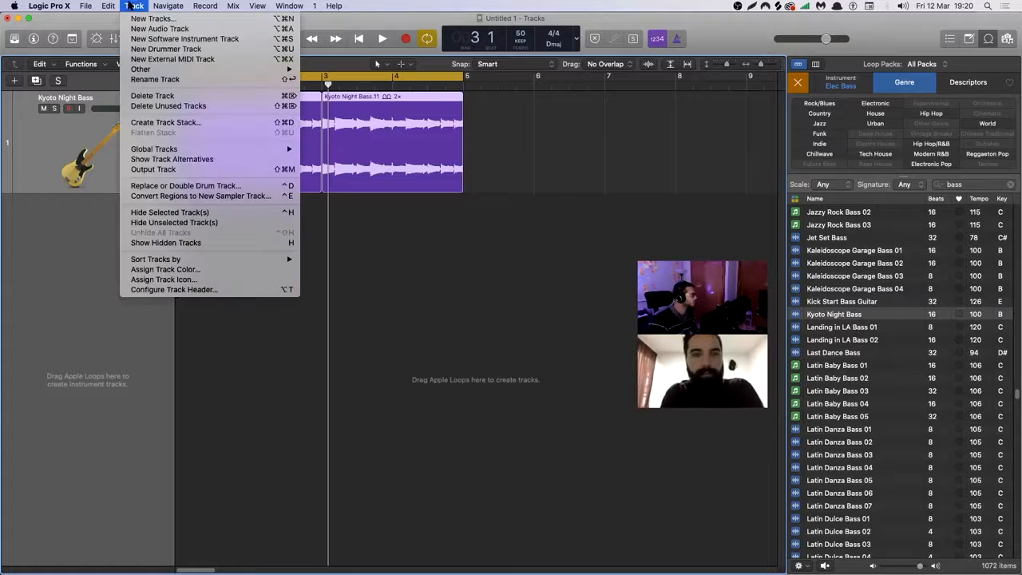
pyautogui.click(184, 50)
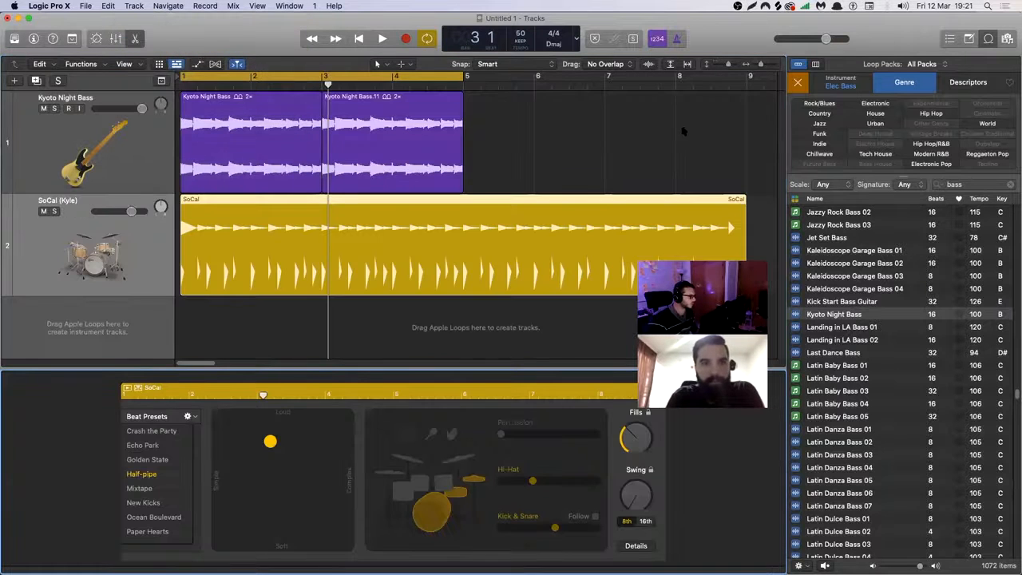
pyautogui.click(463, 83)
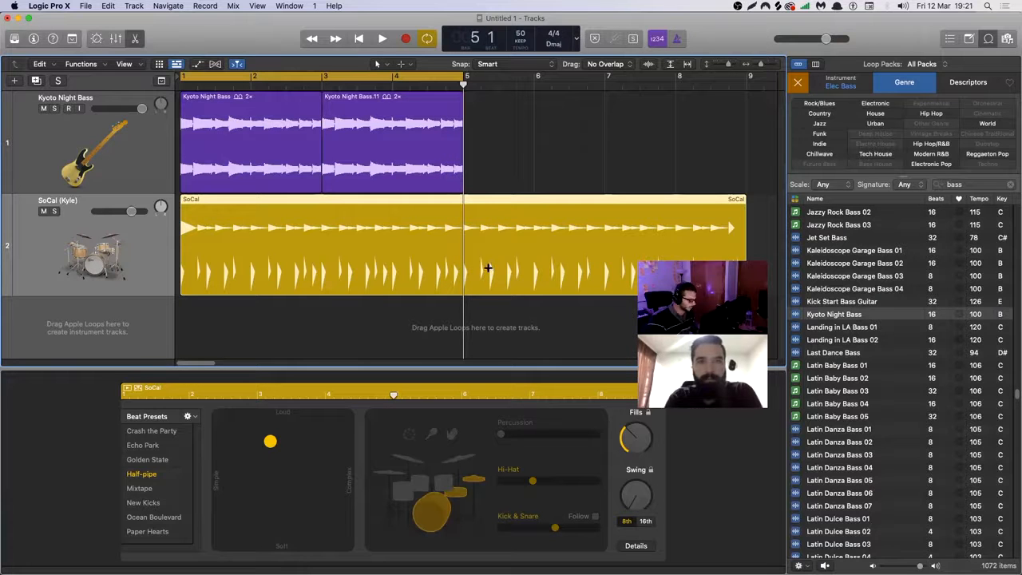
pyautogui.click(465, 225)
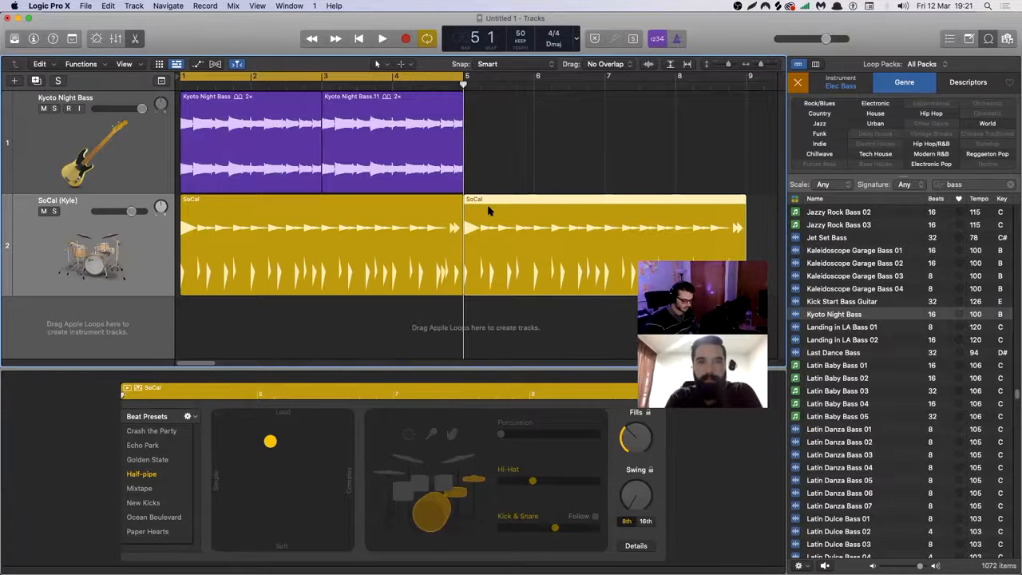
pyautogui.press('Delete')
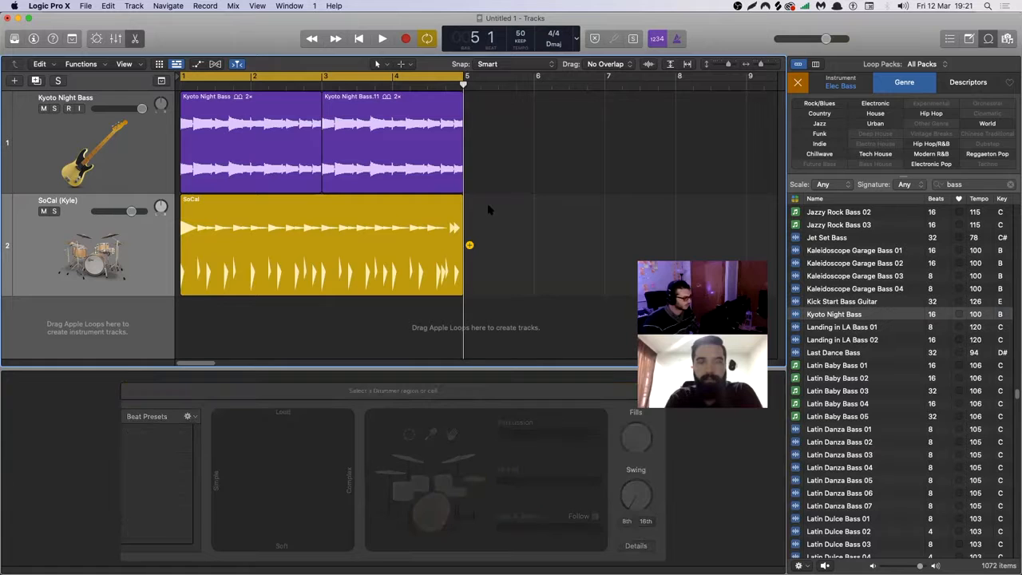
# Select the four-bar SoCal region, and close and reopen its Drummer Editor.
pyautogui.click(286, 223)
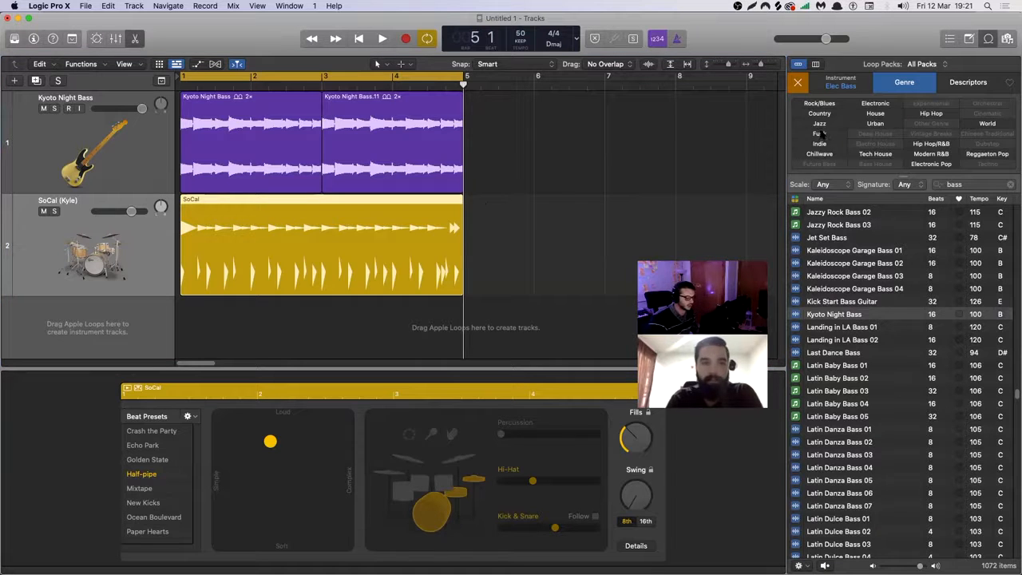
pyautogui.doubleClick(307, 254)
pyautogui.click(523, 229)
pyautogui.click(293, 234)
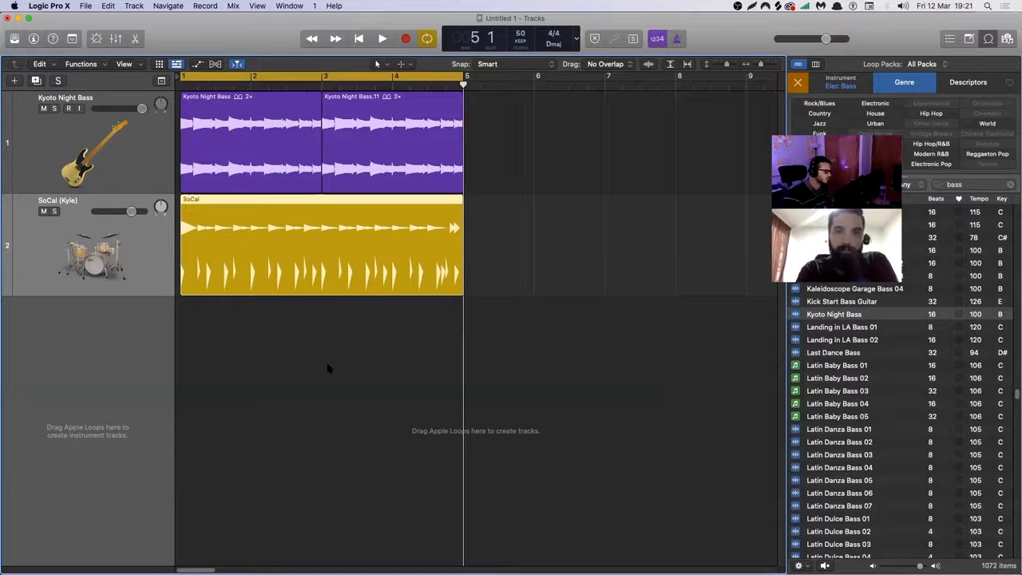
pyautogui.press('e')
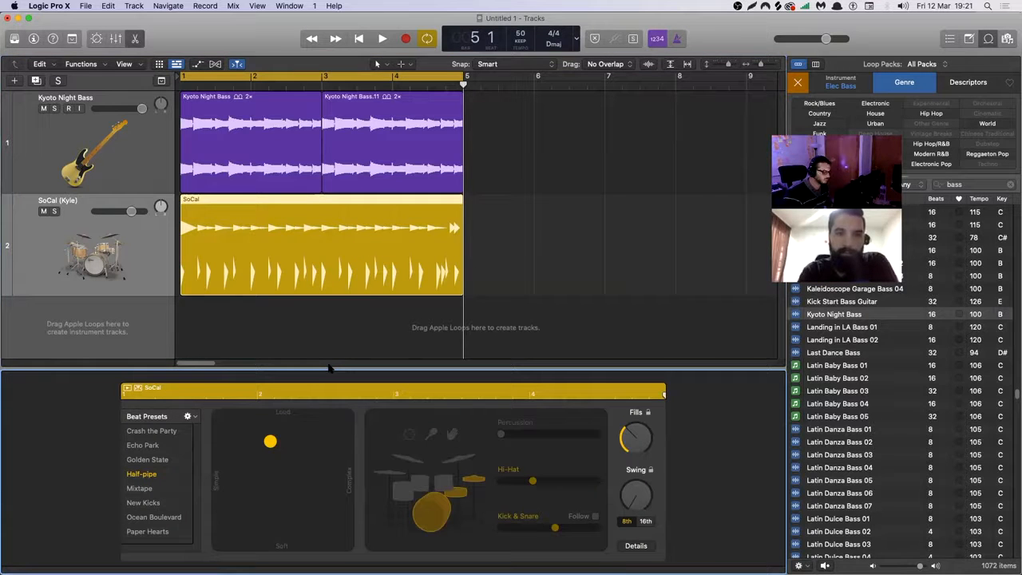
# Hide the Loop Browser, and close and reopen the Drummer Editor for the SoCal region.
pyautogui.press('e')
pyautogui.press('e')
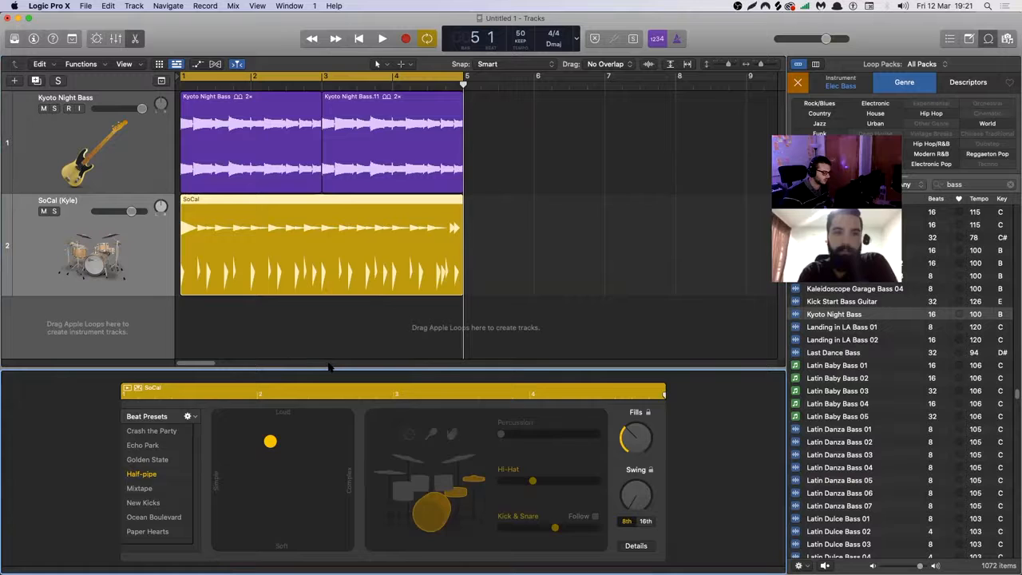
pyautogui.press('e')
pyautogui.click(989, 41)
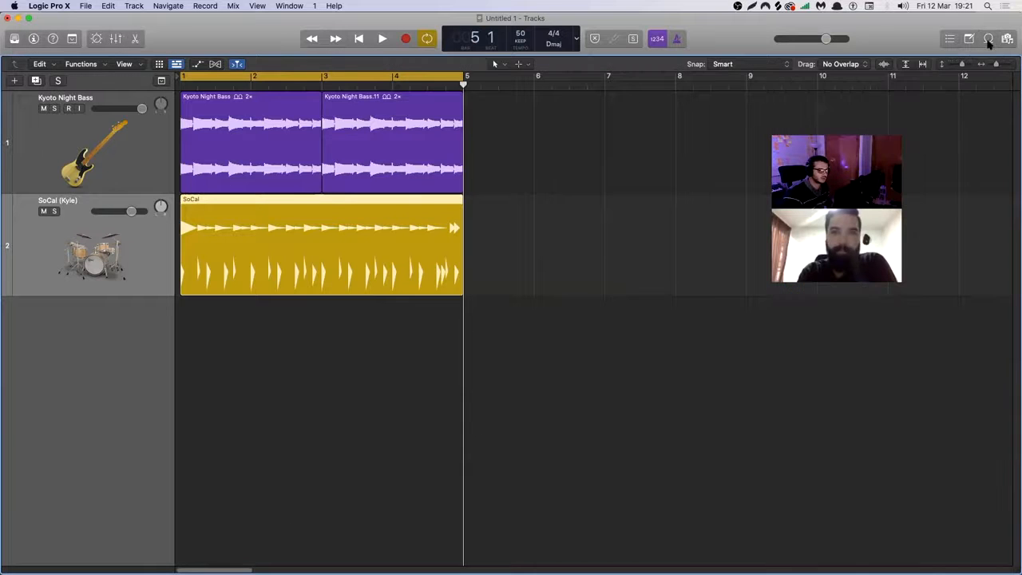
pyautogui.press('e')
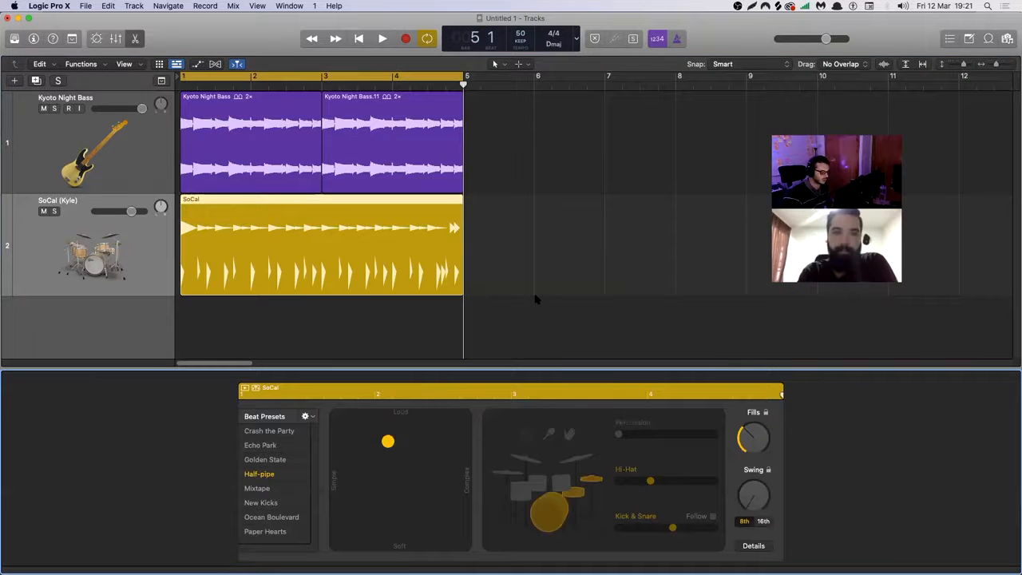
pyautogui.press('e')
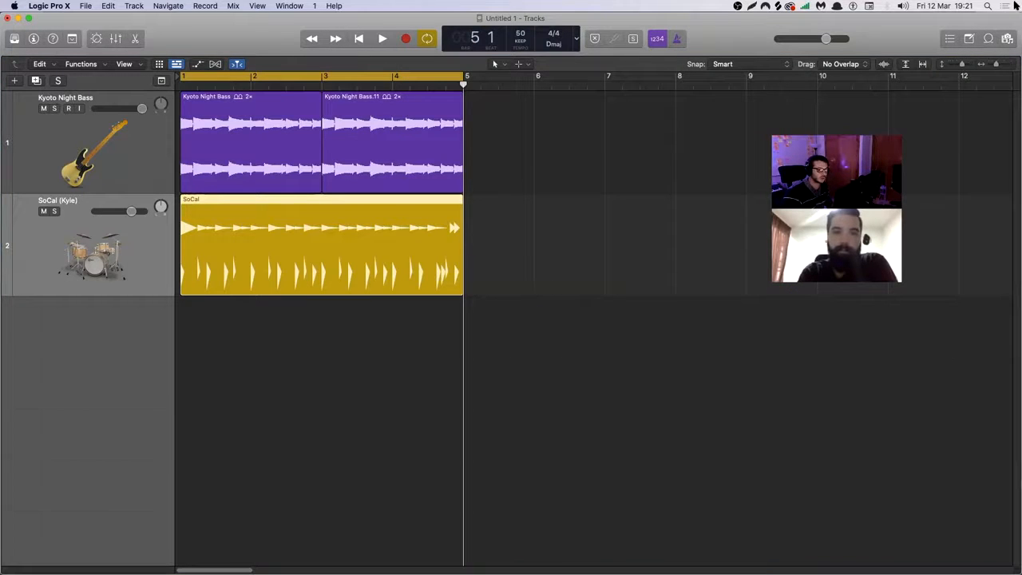
pyautogui.click(988, 40)
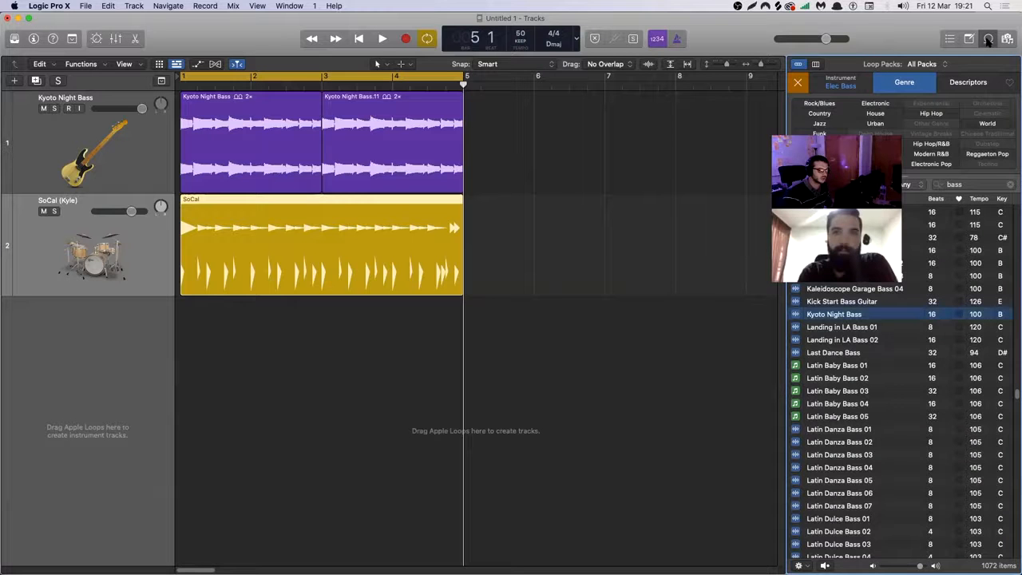
pyautogui.click(987, 40)
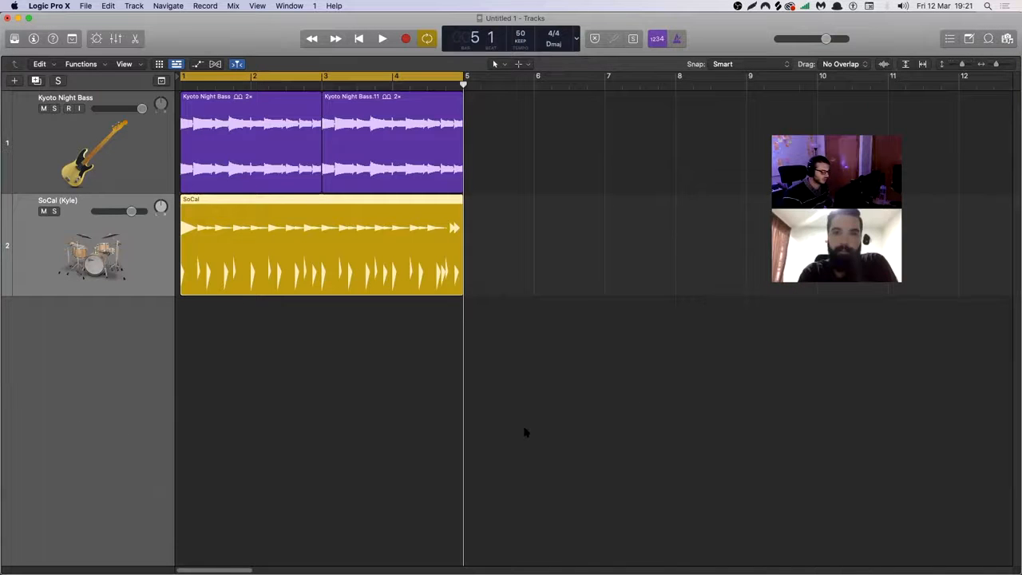
pyautogui.press('e')
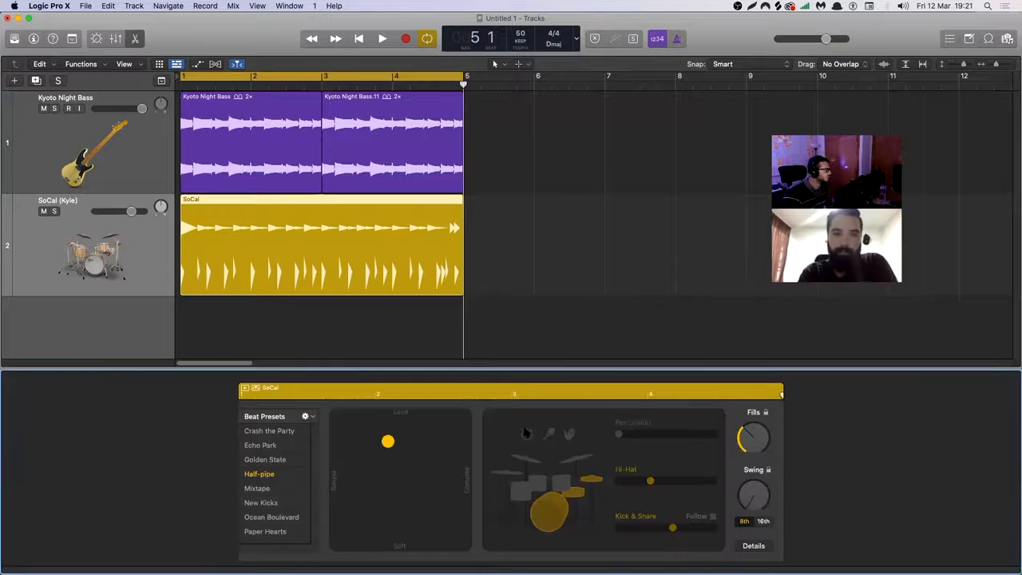
pyautogui.click(135, 39)
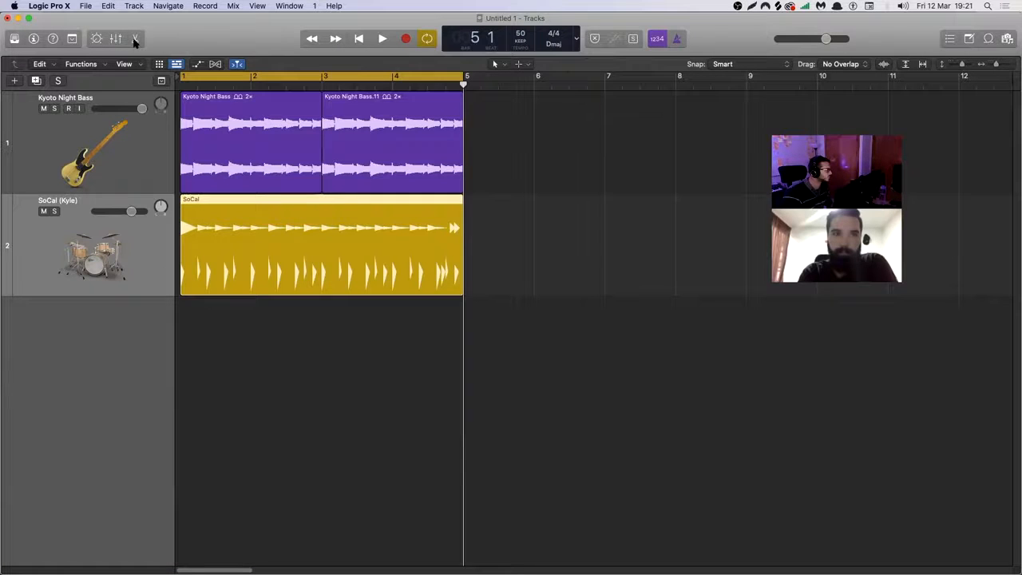
pyautogui.click(134, 40)
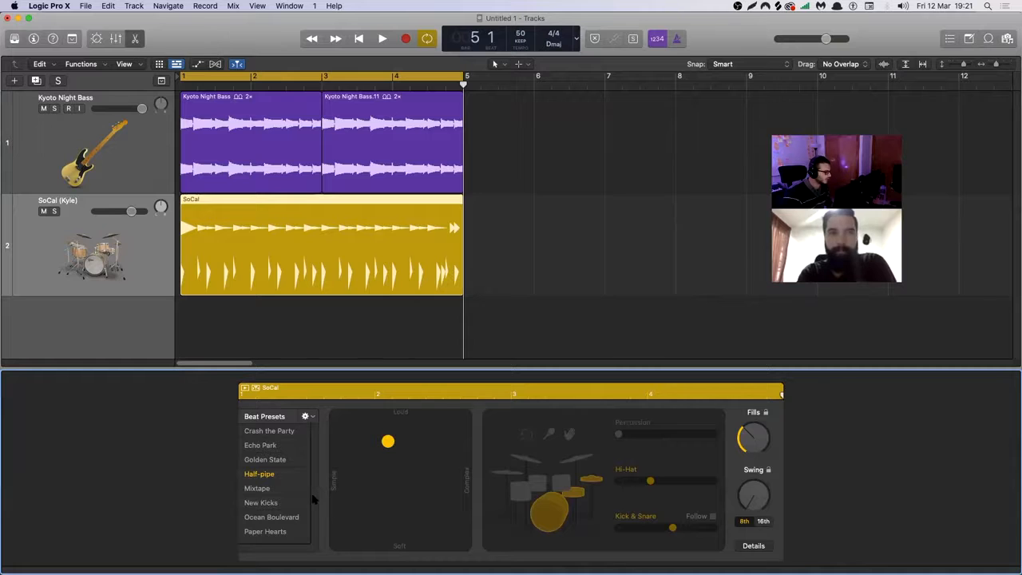
# Turn on Follow for the SoCal region's Kick & Snare, with Kyoto Night Bass as the track to follow.
pyautogui.click(714, 516)
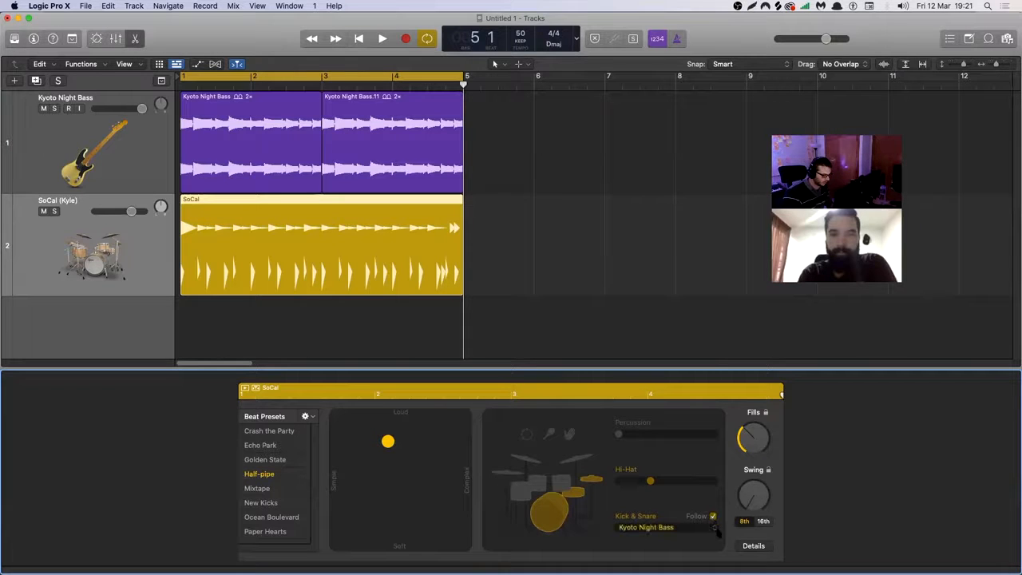
pyautogui.click(655, 531)
pyautogui.click(648, 531)
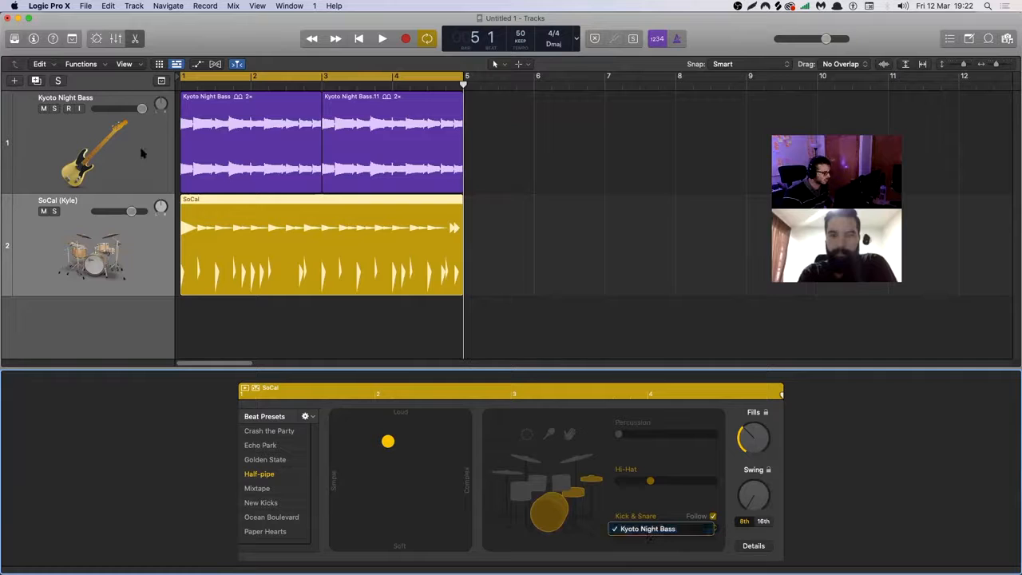
# View the Kyoto Night Bass waveform, return to the SoCal region and play the drums together with the bass.
pyautogui.click(232, 136)
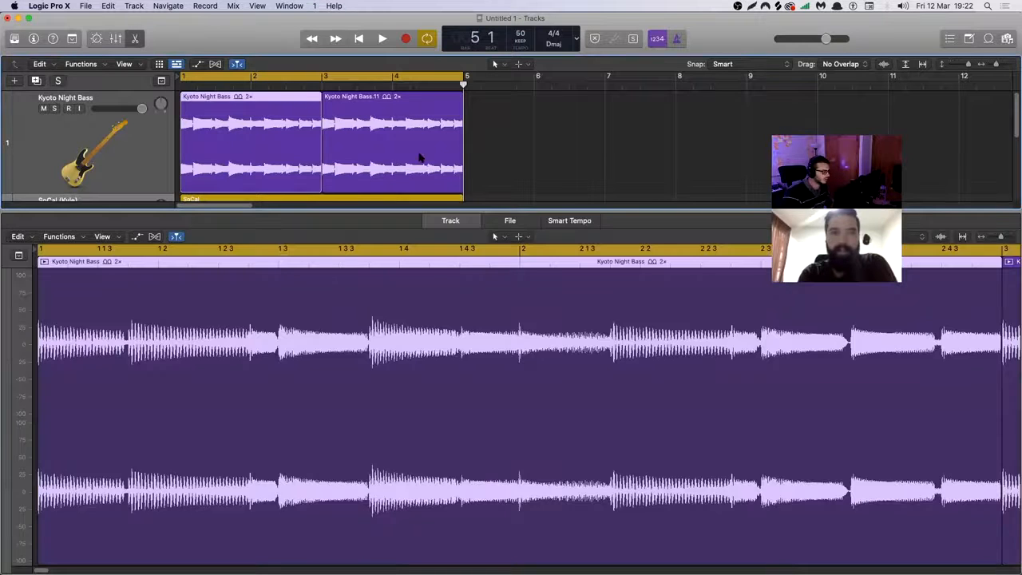
pyautogui.scroll(-3, 471, 153)
pyautogui.click(351, 149)
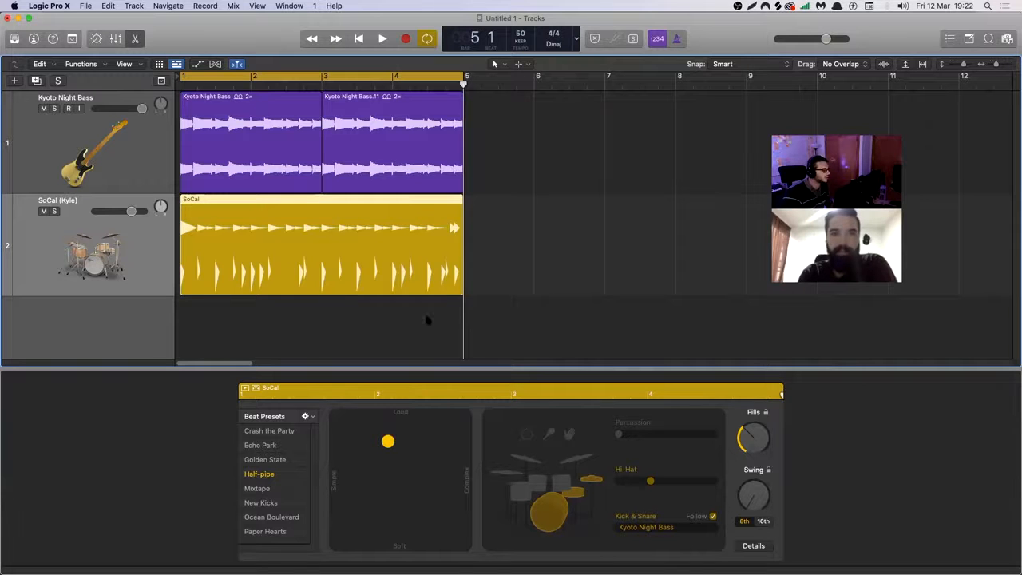
pyautogui.press('space')
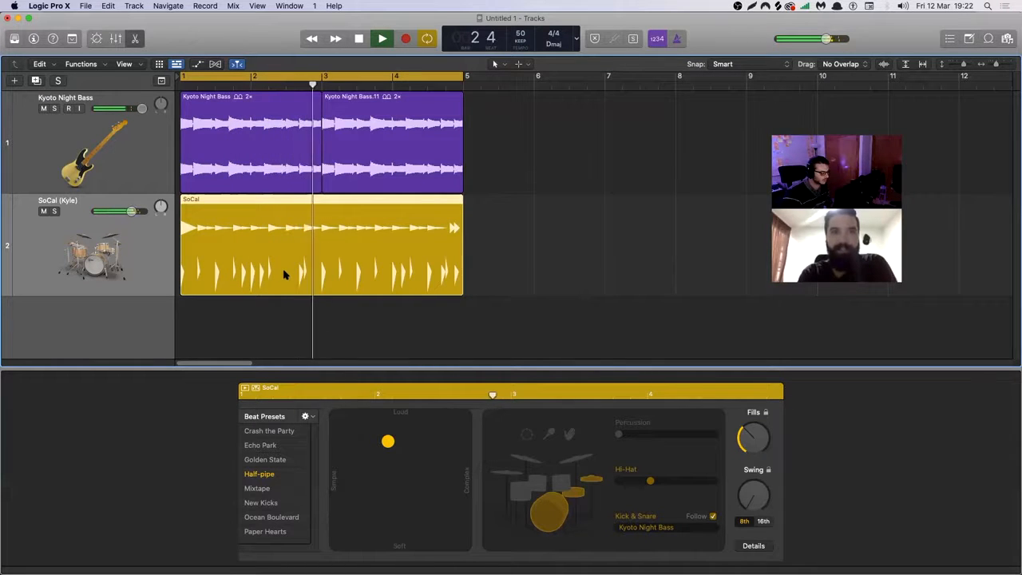
pyautogui.press('space')
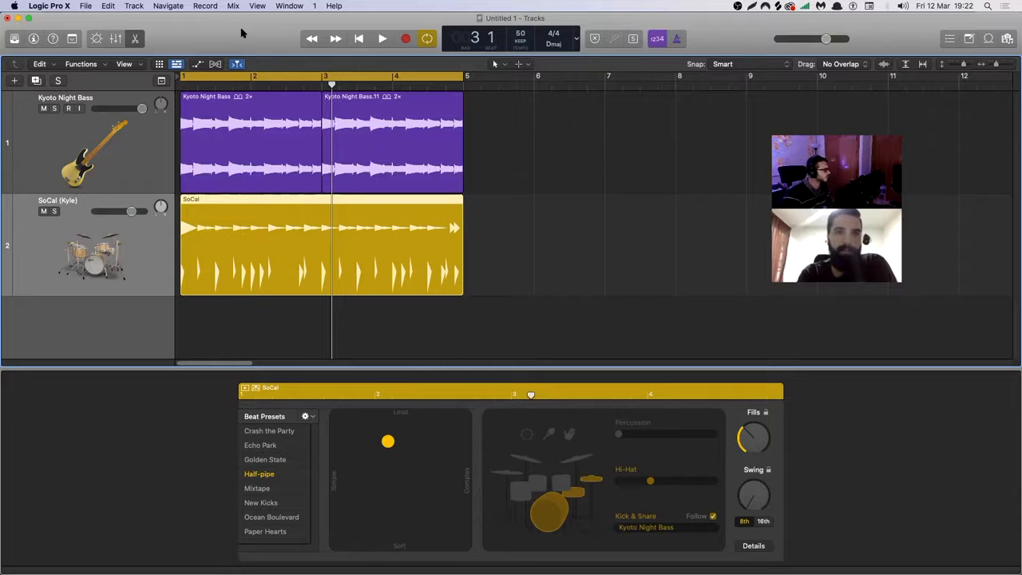
# Show the Inspector and the Library, and browse the Drum Kit sounds for the SoCal track.
pyautogui.press('i')
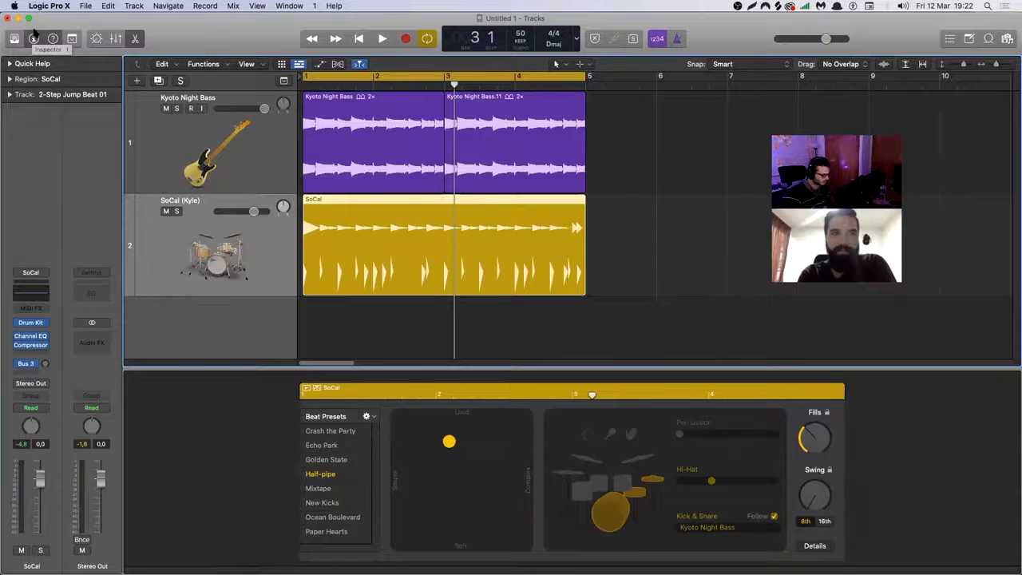
pyautogui.press('y')
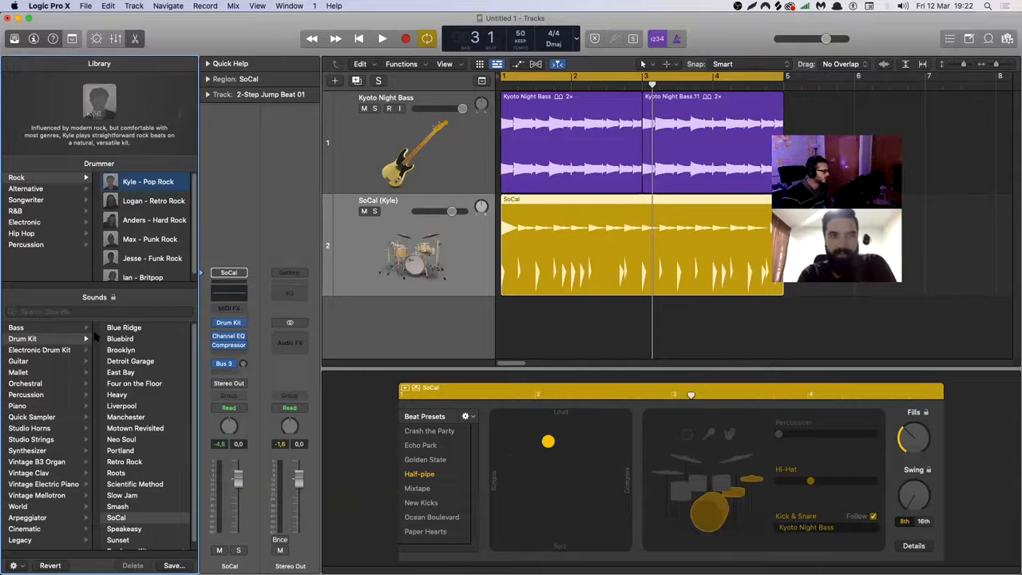
pyautogui.scroll(-1, 170, 384)
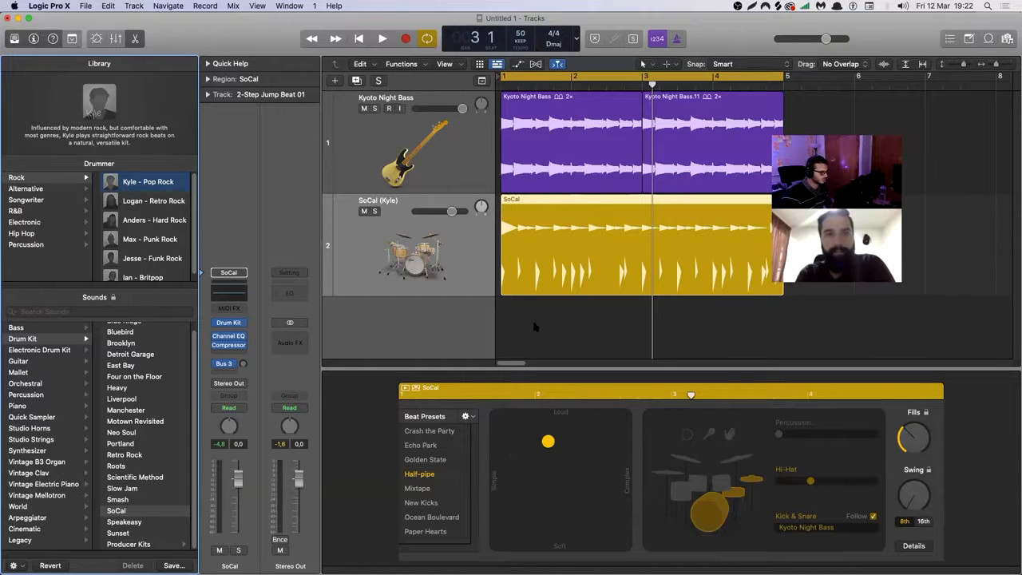
# Load the Funkulator patch from Clean Bass under Electric Guitar and Bass on the Kyoto Night Bass track and play it.
pyautogui.click(456, 162)
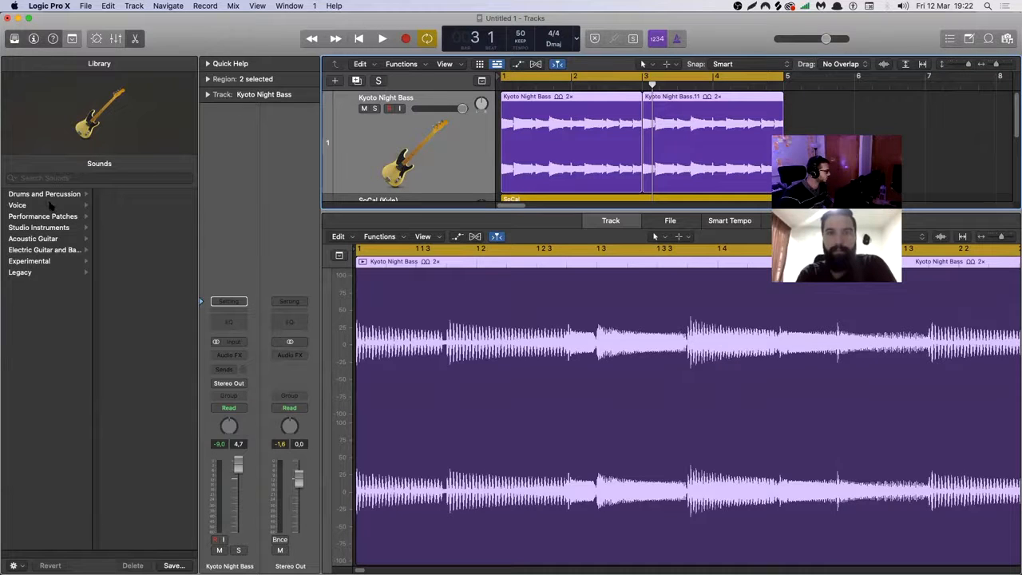
pyautogui.click(48, 250)
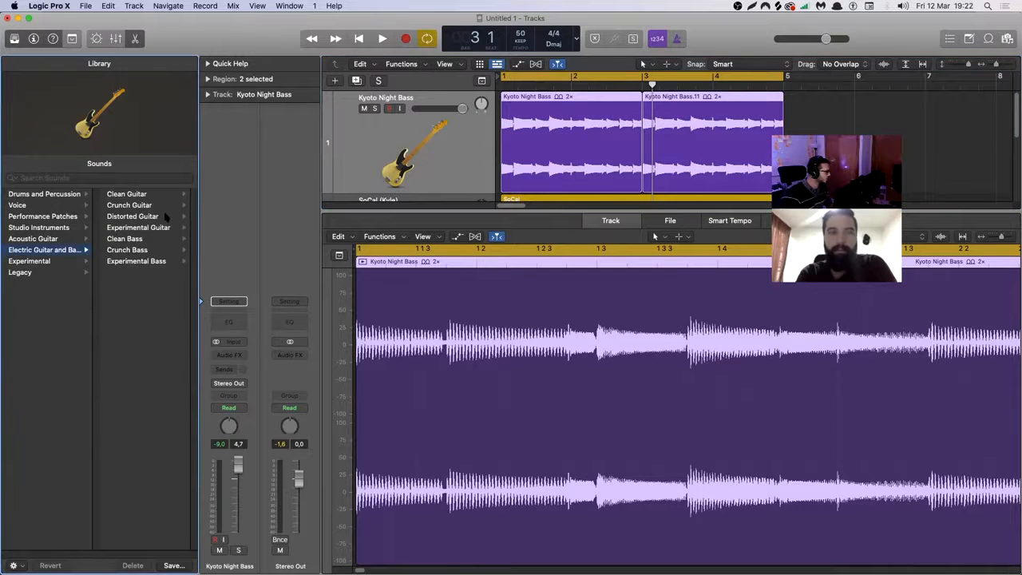
pyautogui.click(145, 240)
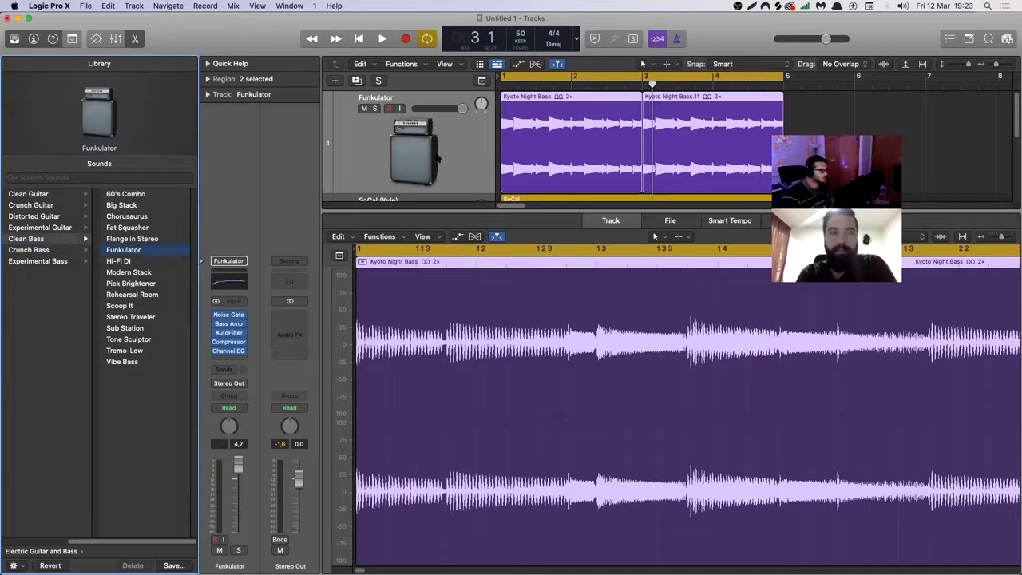
pyautogui.press('space')
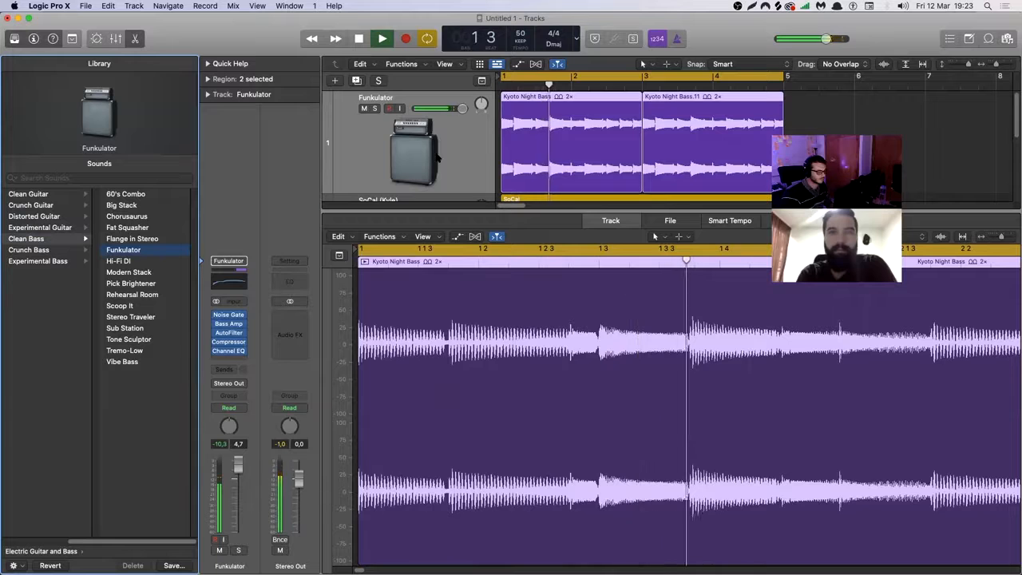
pyautogui.press('space')
# Reselect the SoCal region with its Drummer Editor open, and hide the Inspector while keeping the Library open.
pyautogui.scroll(-2, 427, 153)
pyautogui.scroll(-2, 451, 154)
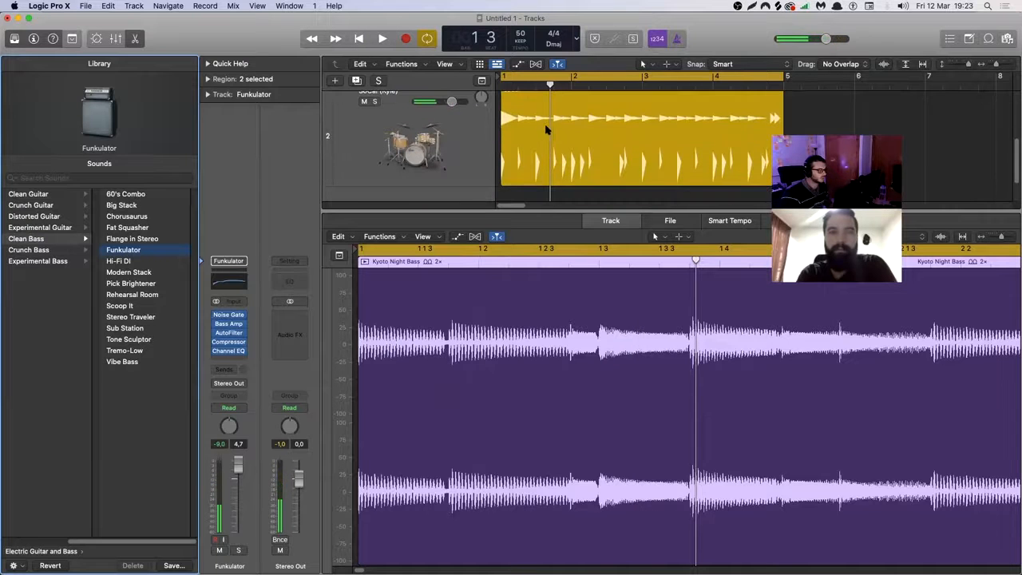
pyautogui.click(557, 138)
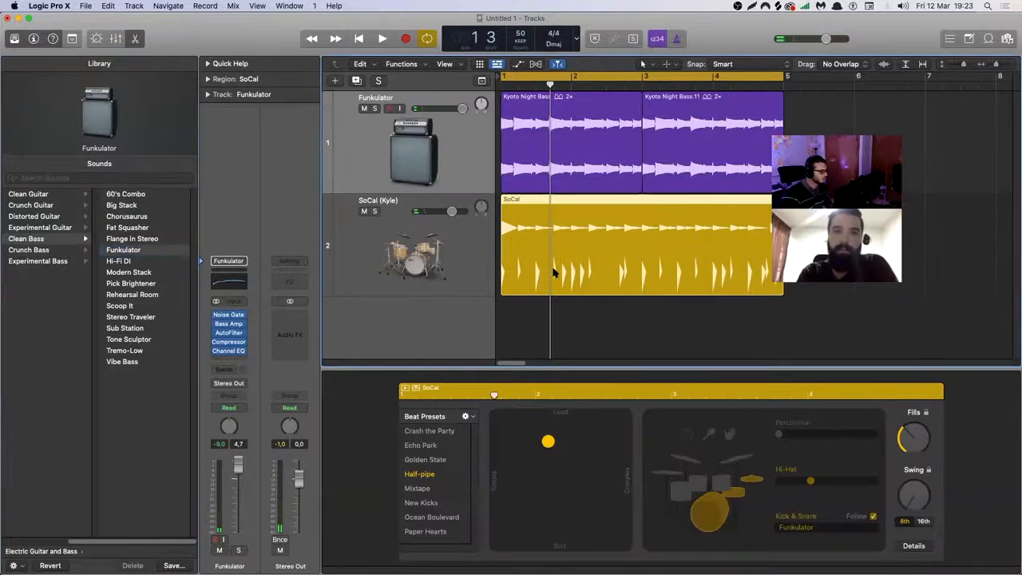
pyautogui.press('e')
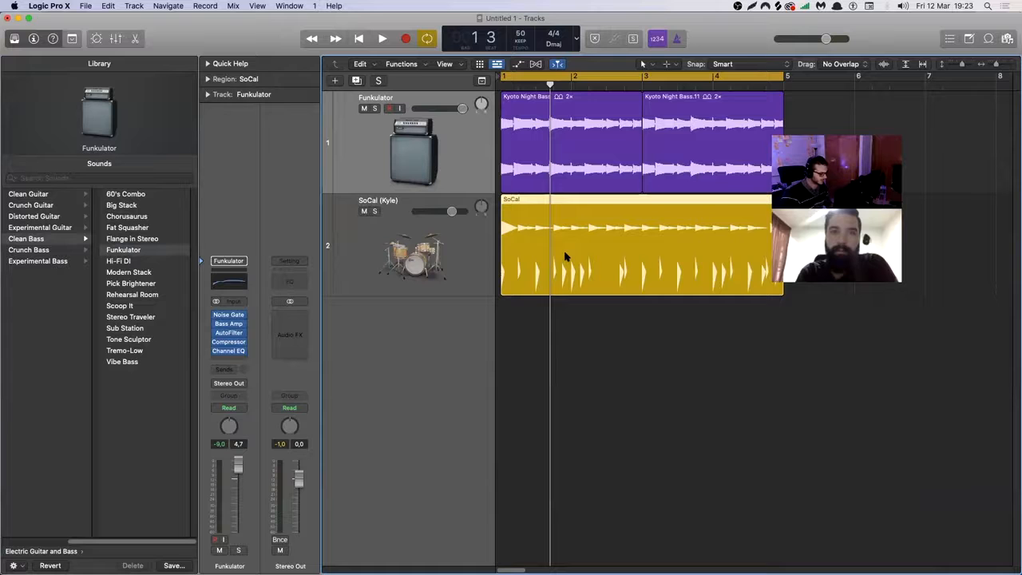
pyautogui.press('e')
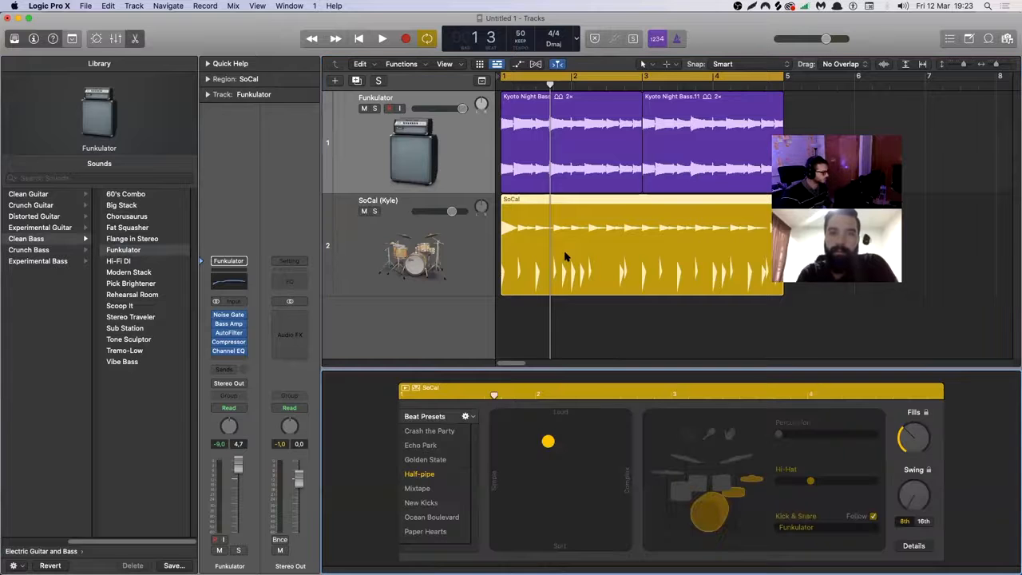
pyautogui.click(34, 40)
pyautogui.click(16, 39)
pyautogui.click(15, 40)
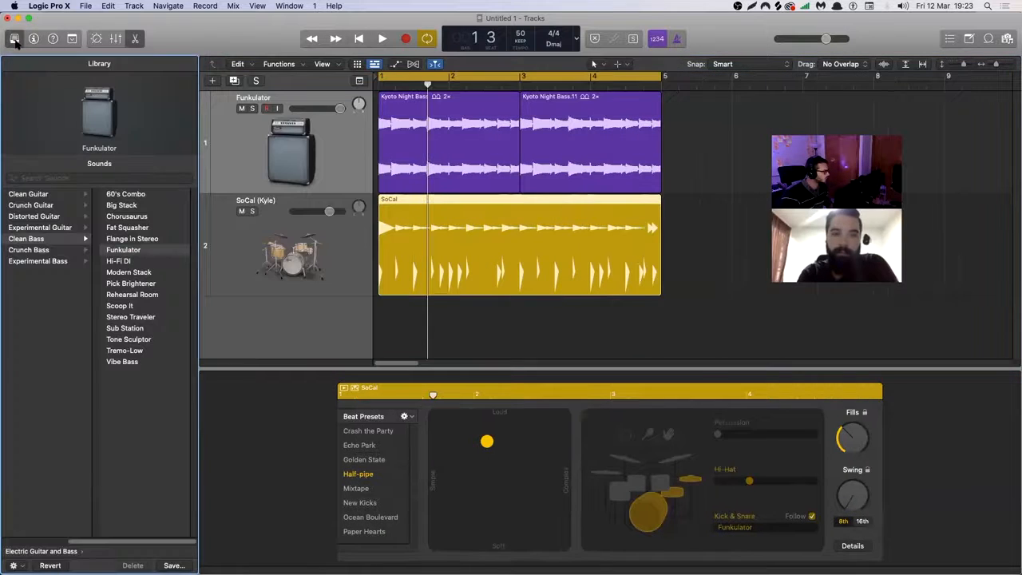
# Change the bass track's patch to Flange in Stereo from the Clean Bass sounds.
pyautogui.click(368, 460)
pyautogui.click(358, 474)
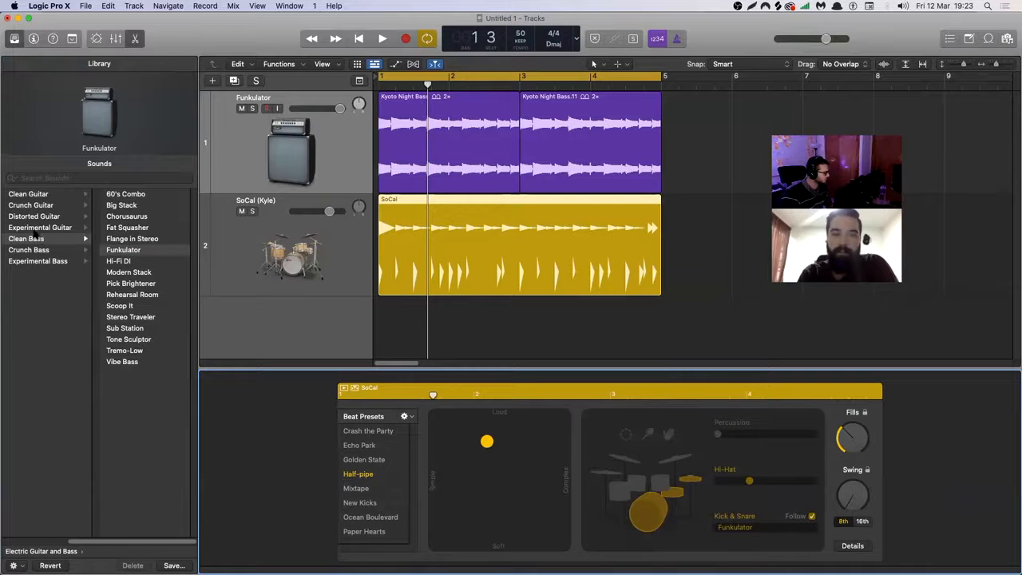
pyautogui.click(22, 551)
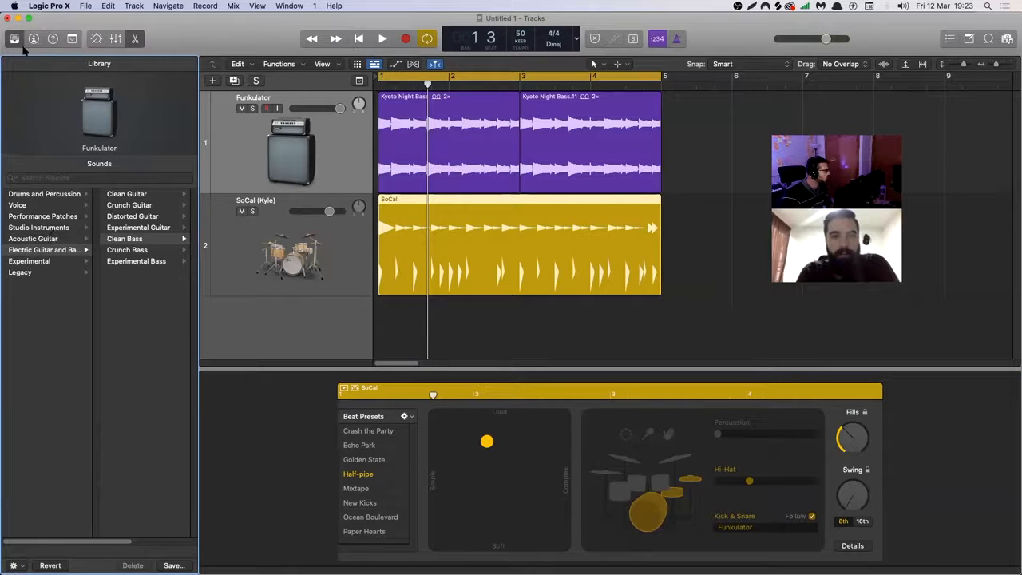
pyautogui.click(24, 113)
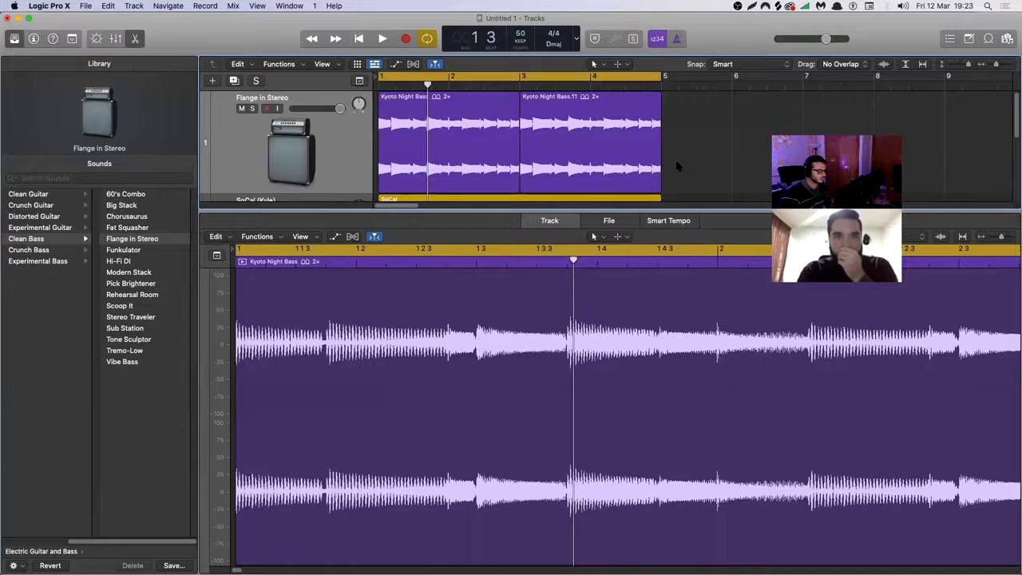
# Bring the SoCal region back into the Drummer Editor and select its Drummer track.
pyautogui.scroll(-4, 557, 160)
pyautogui.click(557, 160)
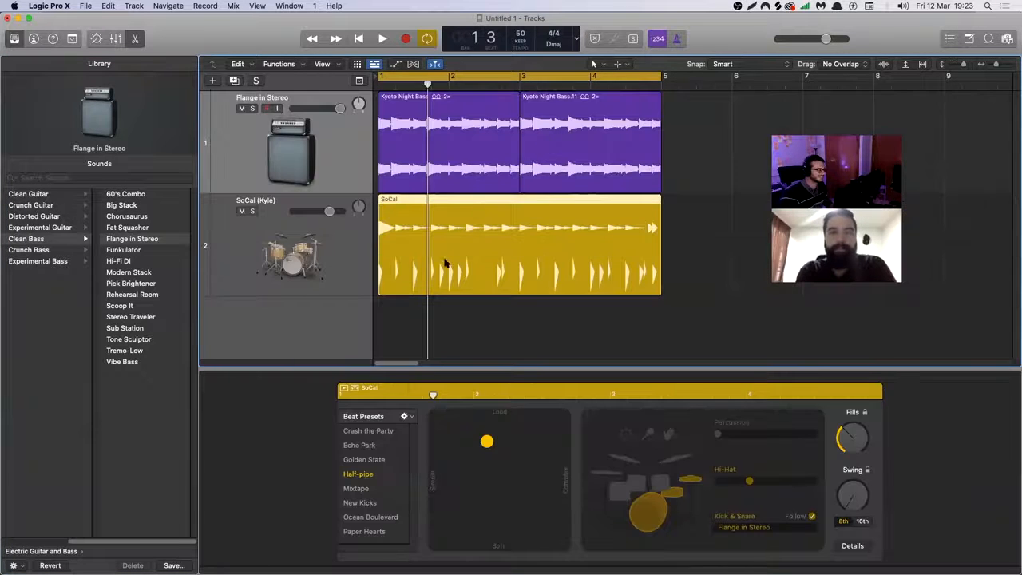
pyautogui.click(311, 290)
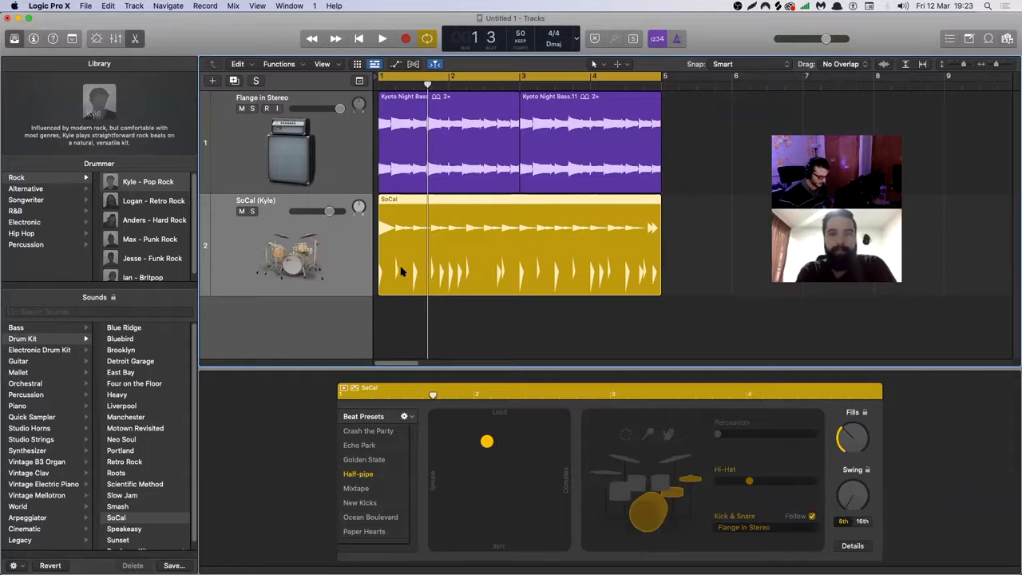
pyautogui.press('Delete')
pyautogui.click(134, 6)
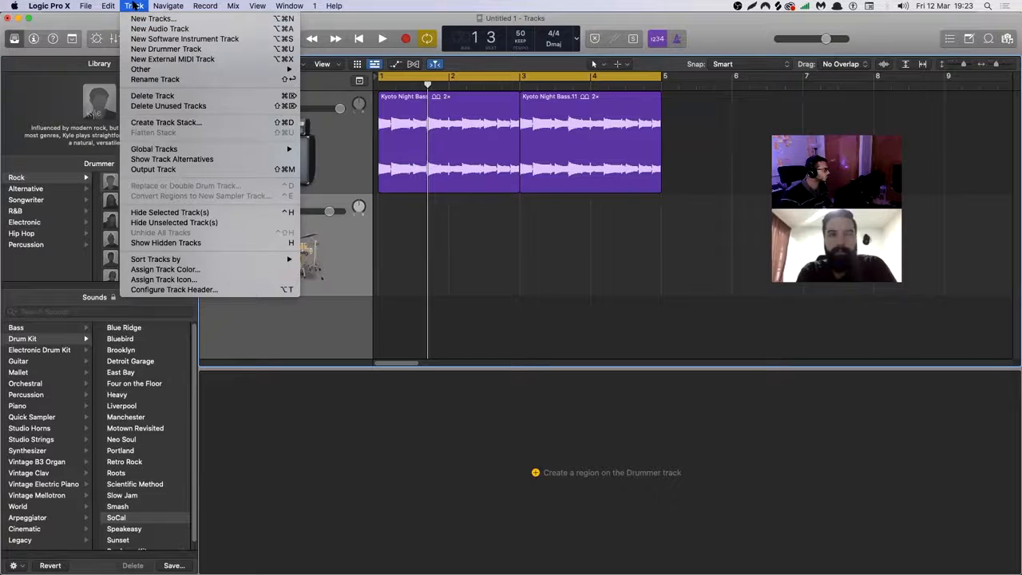
pyautogui.press('super+z')
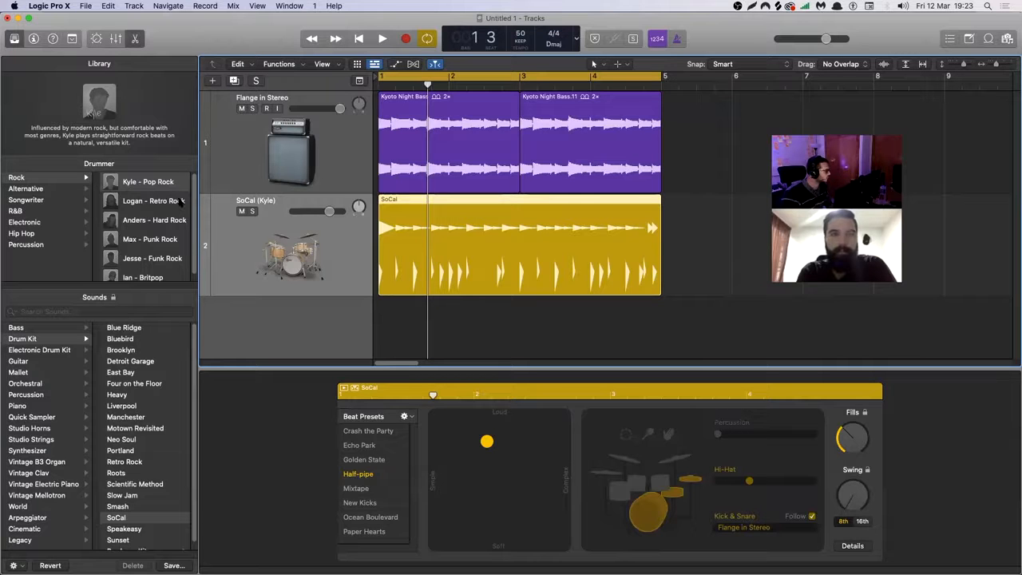
# Change the track's drummer to Anton from the Hip Hop category and play the groove with the bass.
pyautogui.scroll(-1, 169, 210)
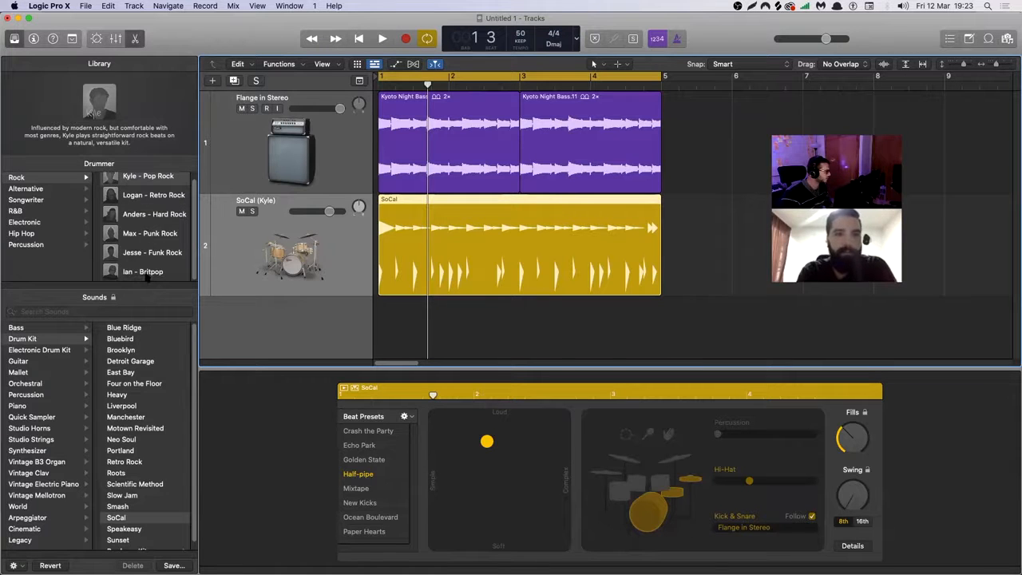
pyautogui.click(29, 233)
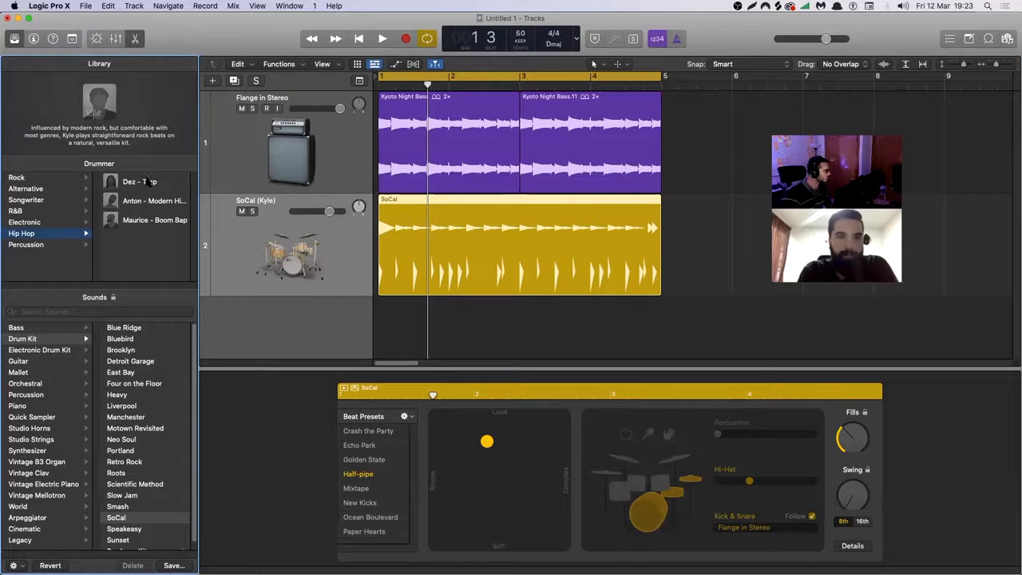
pyautogui.click(158, 223)
pyautogui.click(540, 226)
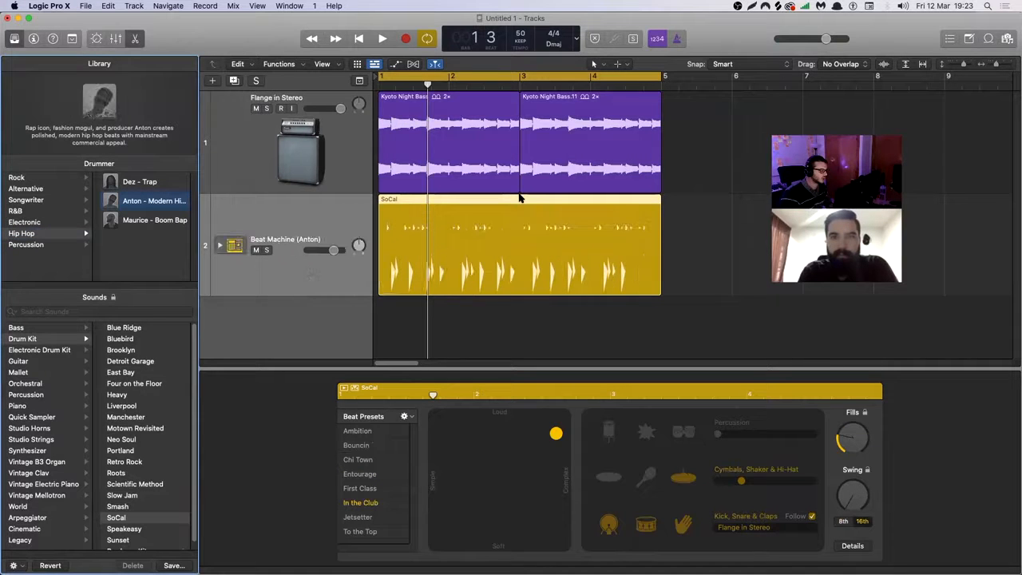
pyautogui.press('space')
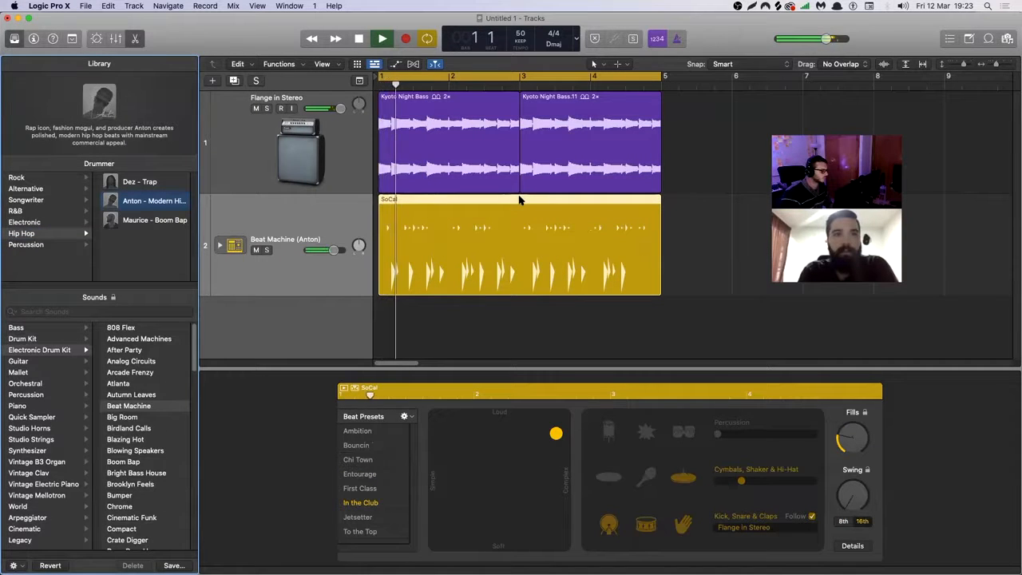
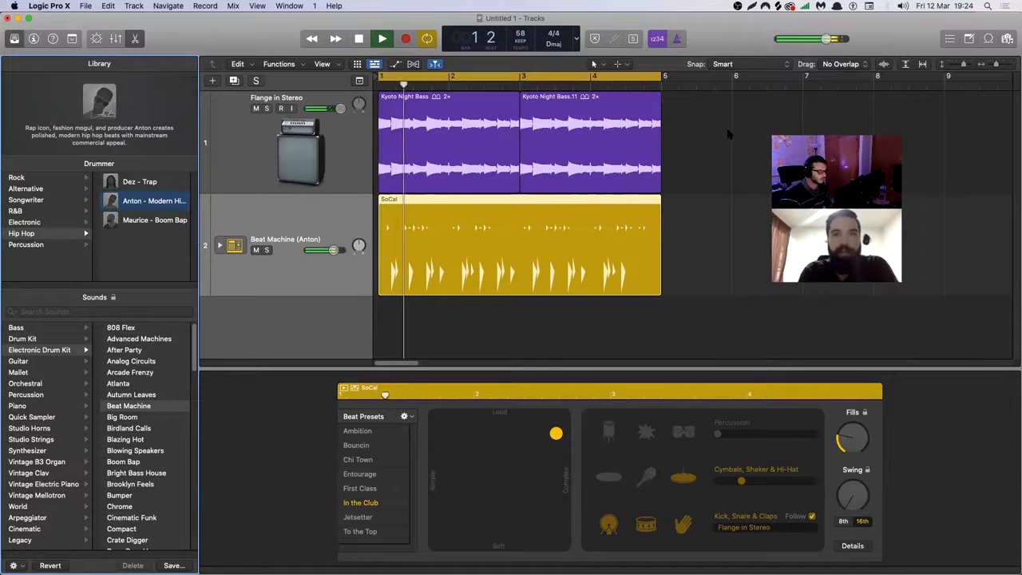
# Try slower project tempos such as 43 and 56 while playing the groove, ending back at 58.
pyautogui.press('space')
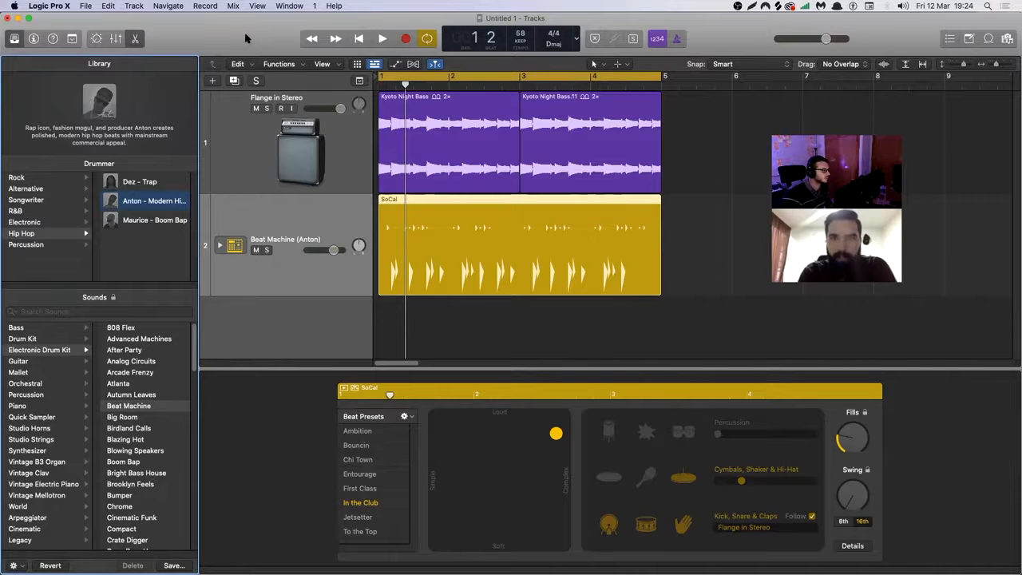
pyautogui.moveTo(246, 38); pyautogui.dragTo(244, 65)
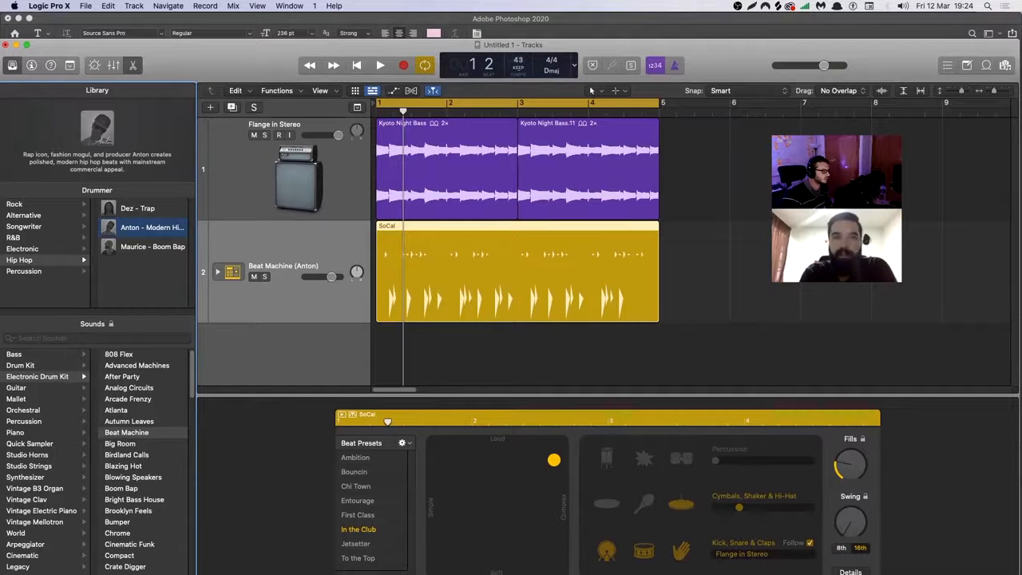
pyautogui.press('space')
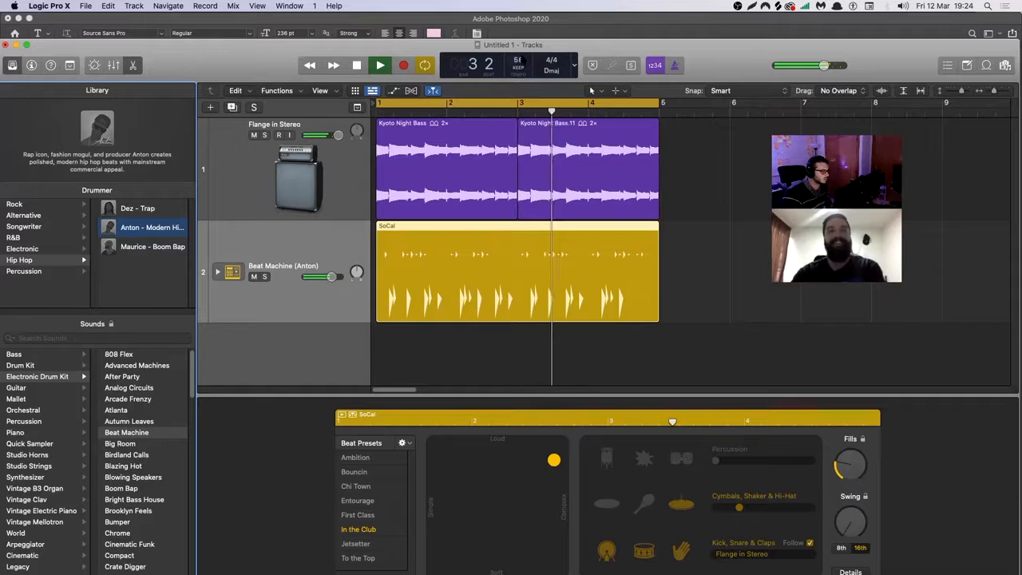
pyautogui.moveTo(525, 56); pyautogui.dragTo(524, 53)
pyautogui.press('space')
pyautogui.press('space')
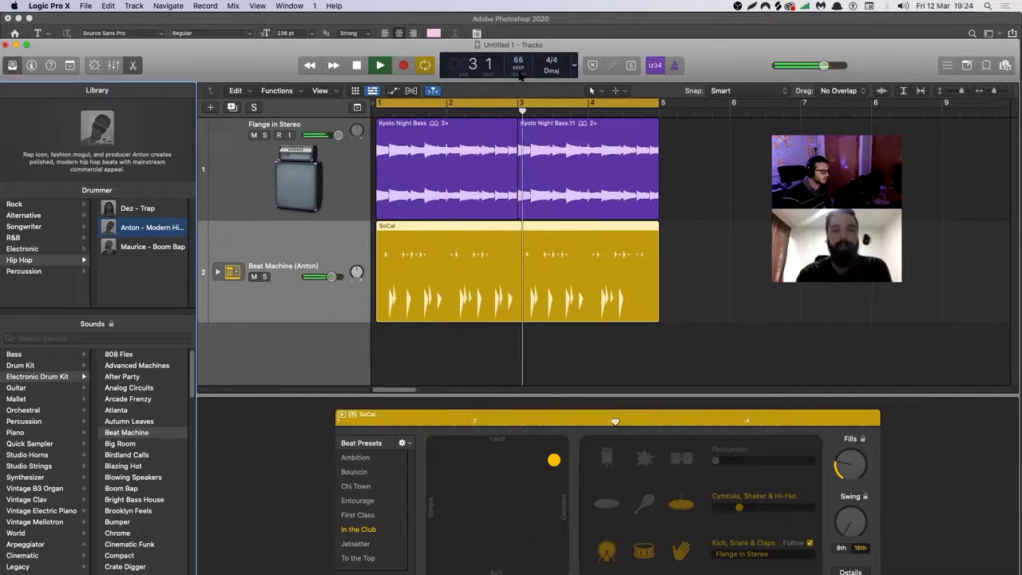
pyautogui.moveTo(271, 64); pyautogui.dragTo(274, 37)
pyautogui.press('space')
pyautogui.press('space')
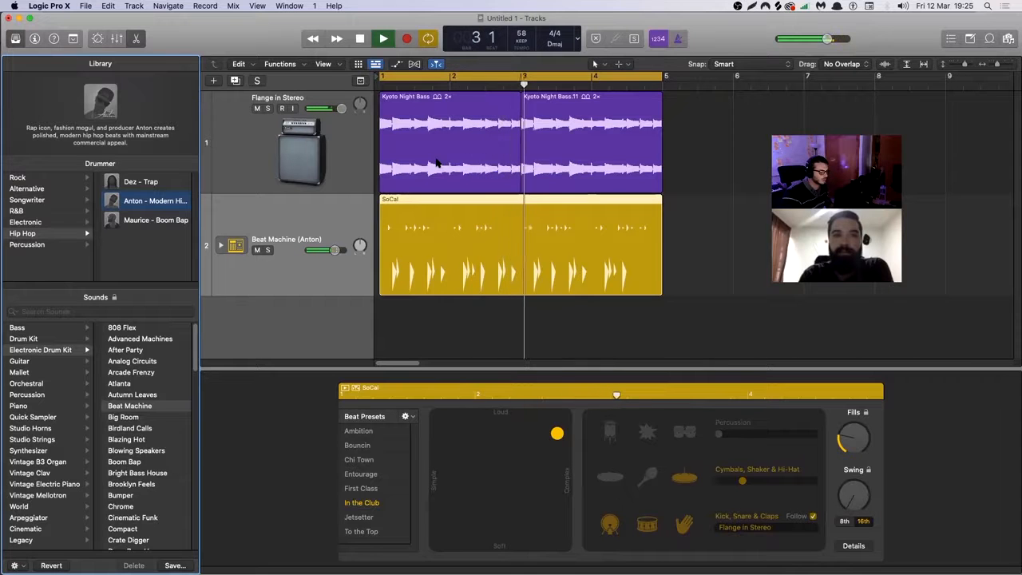
# Raise the Fills and Swing amounts of the SoCal drummer region and play the groove.
pyautogui.press('space')
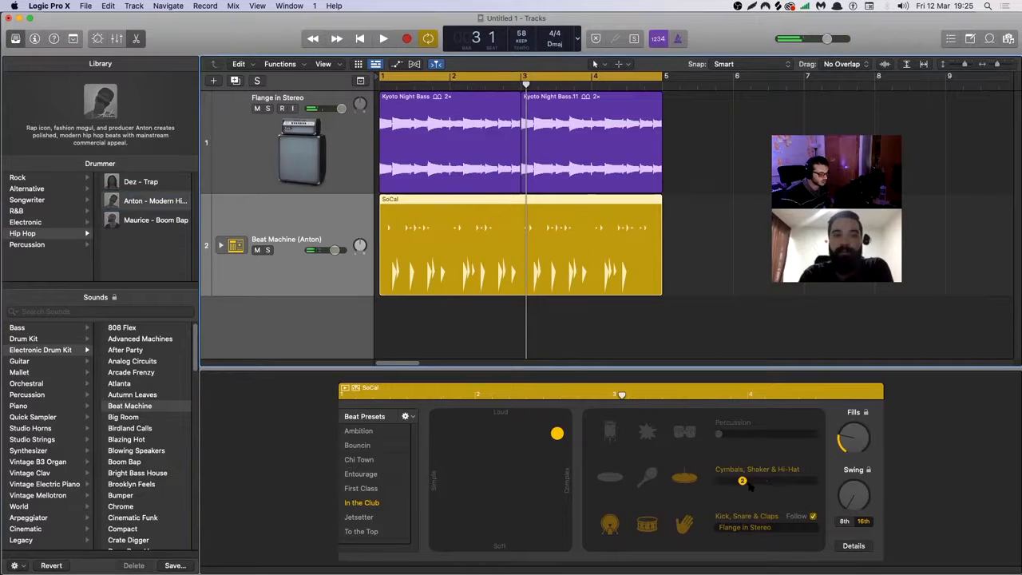
pyautogui.moveTo(861, 499); pyautogui.dragTo(868, 470)
pyautogui.press('space')
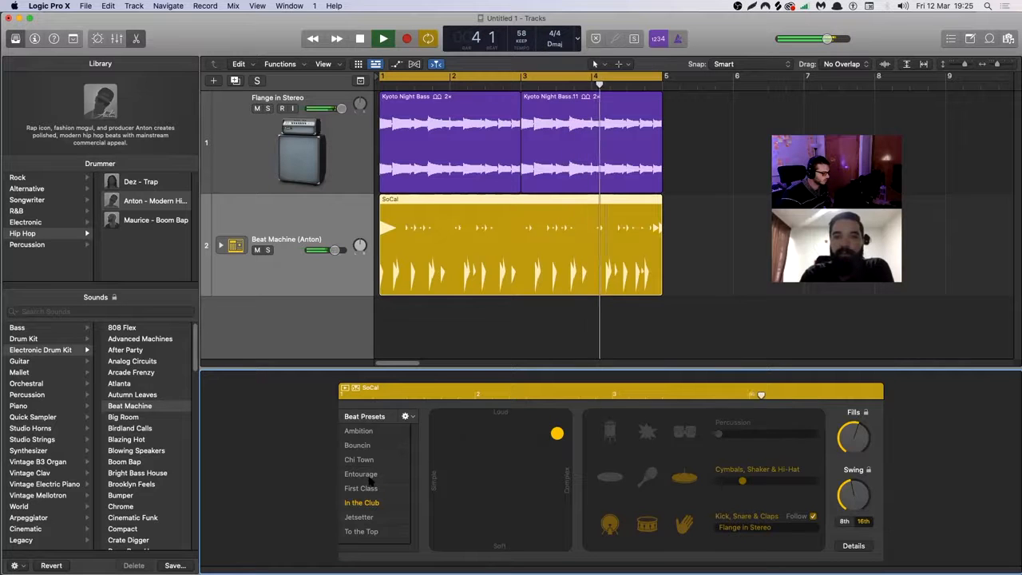
# Audition the Bouncin beat preset on the SoCal region, settle on Chi Town, and stop playback.
pyautogui.click(372, 447)
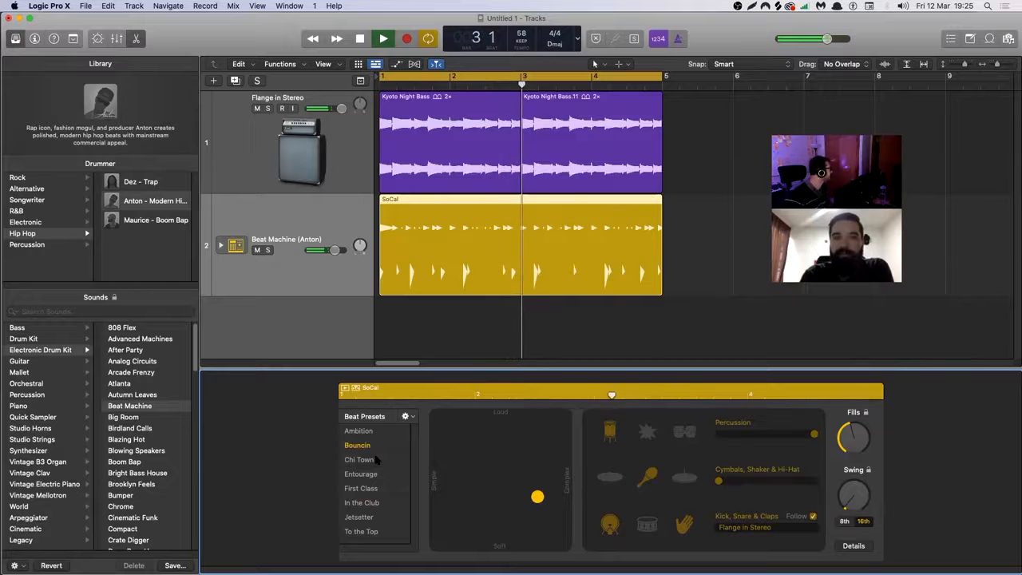
pyautogui.click(359, 460)
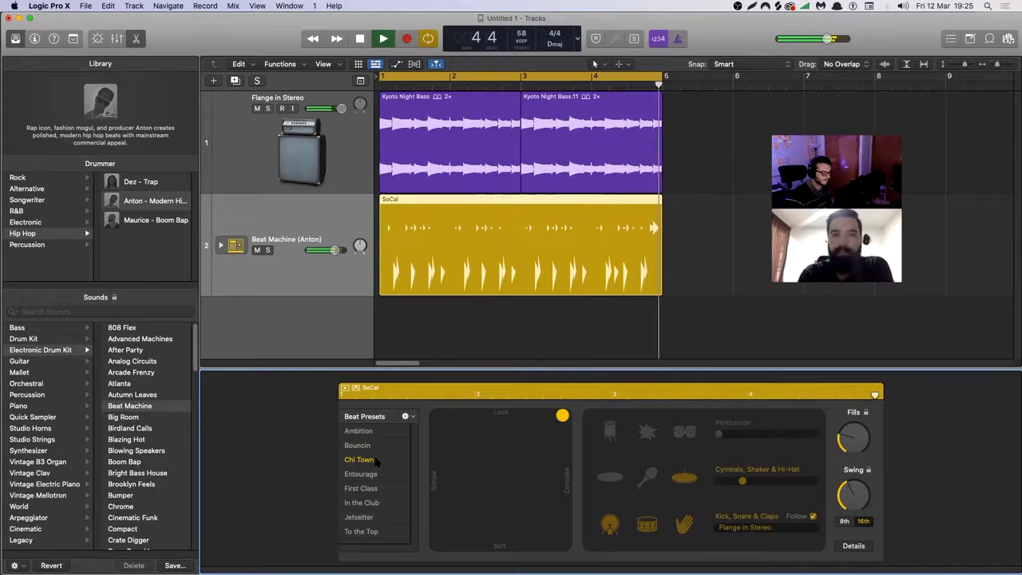
pyautogui.press('space')
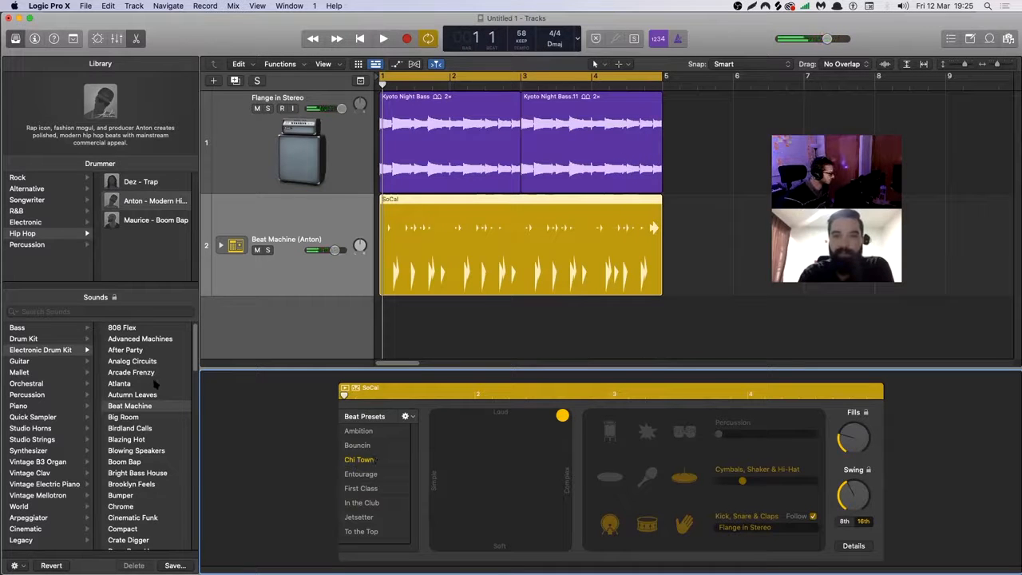
# Browse the electronic kits, change the drummer track's sound to Liverpool from the Drum Kit category, and play the groove.
pyautogui.scroll(-6, 152, 423)
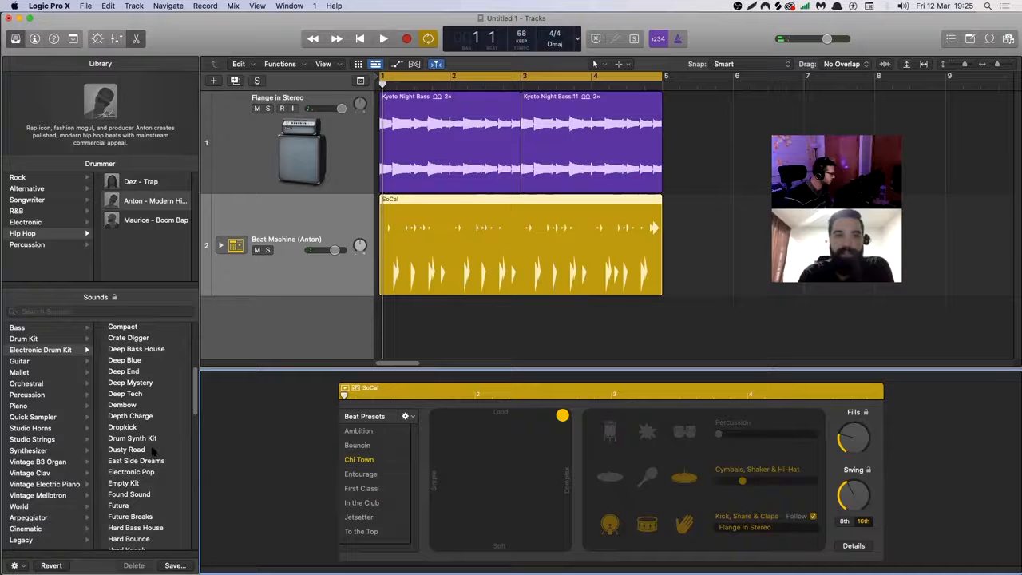
pyautogui.scroll(-1, 153, 449)
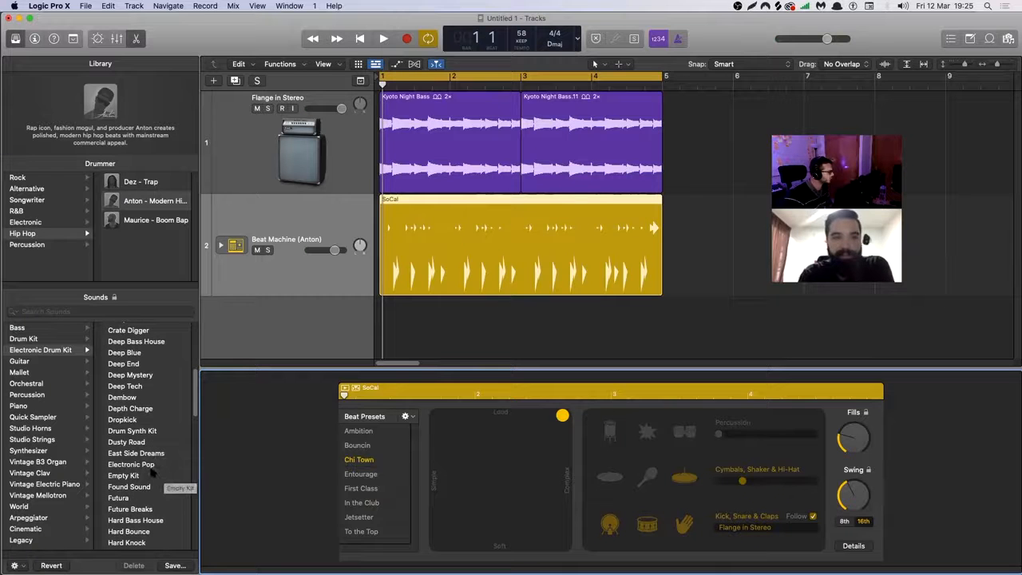
pyautogui.scroll(-5, 164, 506)
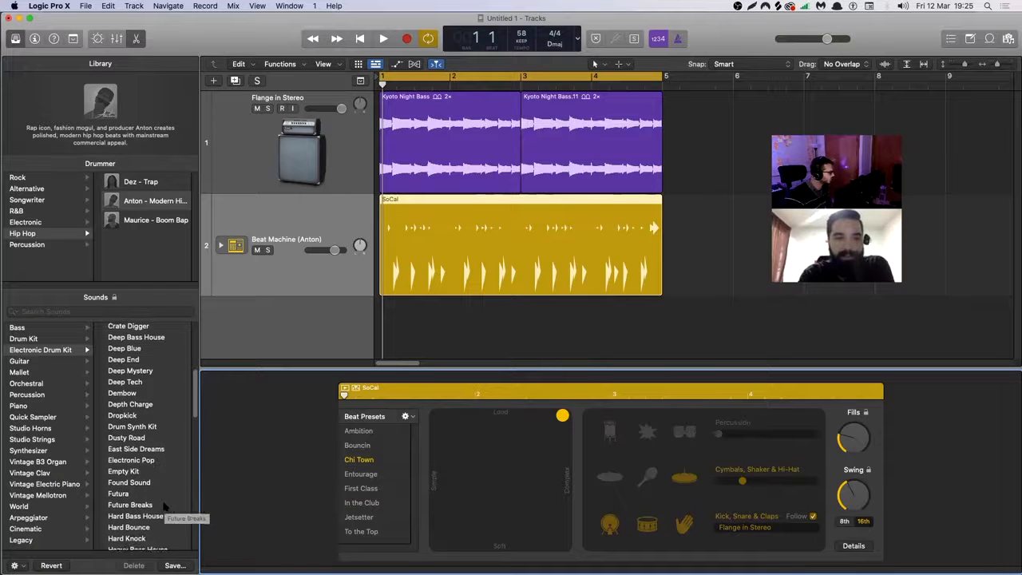
pyautogui.scroll(-7, 134, 471)
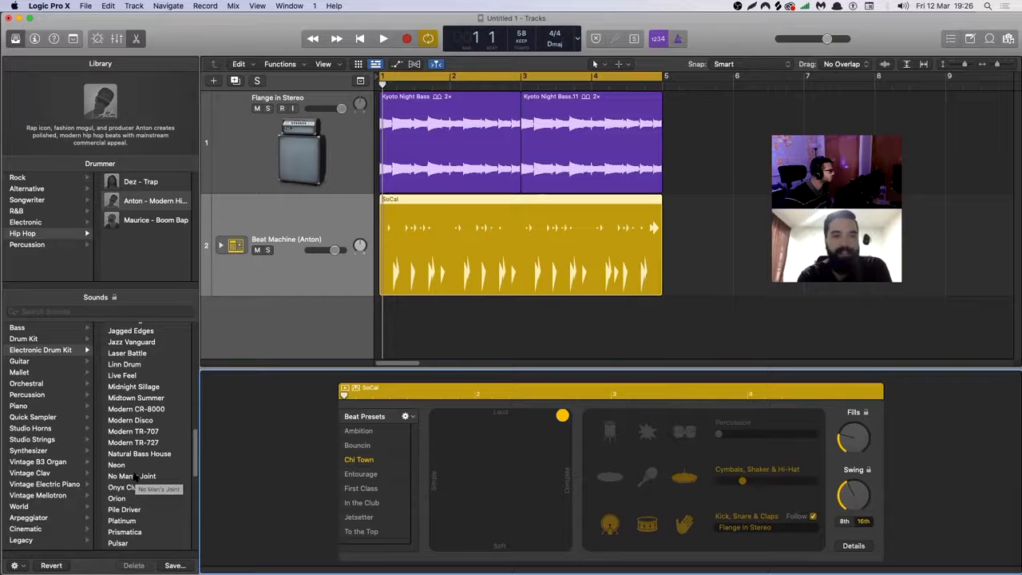
pyautogui.scroll(14, 134, 477)
pyautogui.click(85, 341)
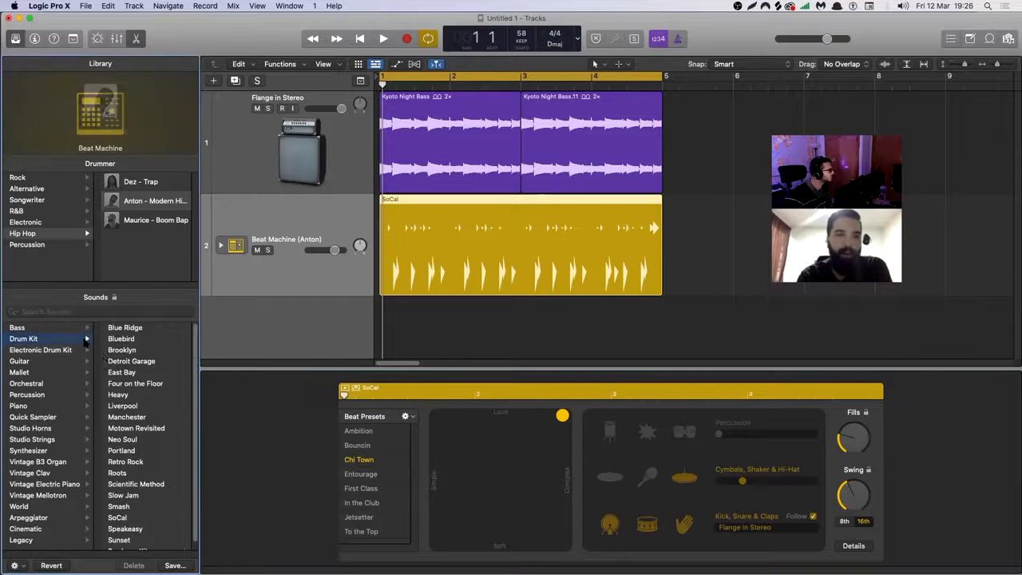
pyautogui.scroll(-1, 162, 424)
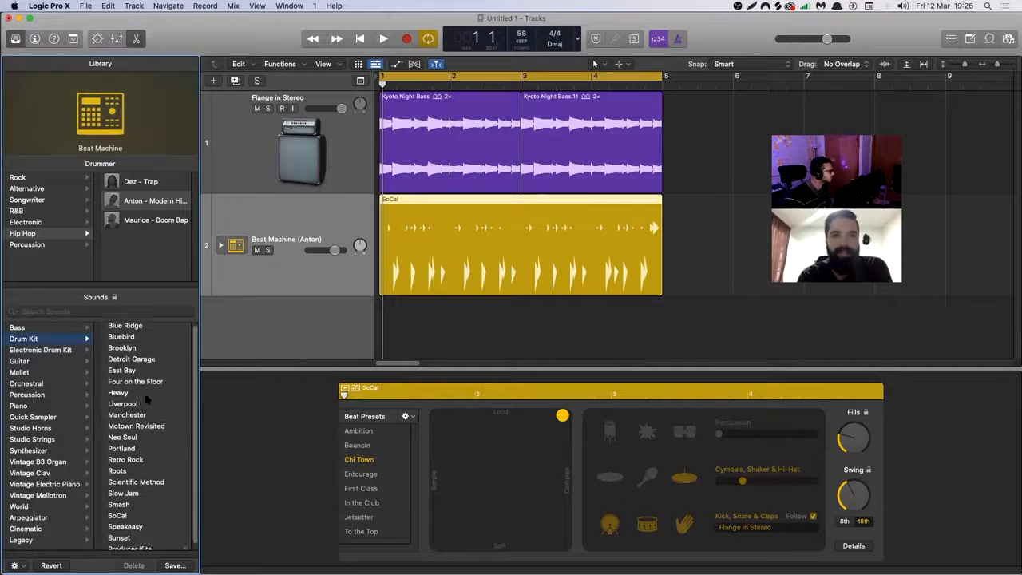
pyautogui.press('space')
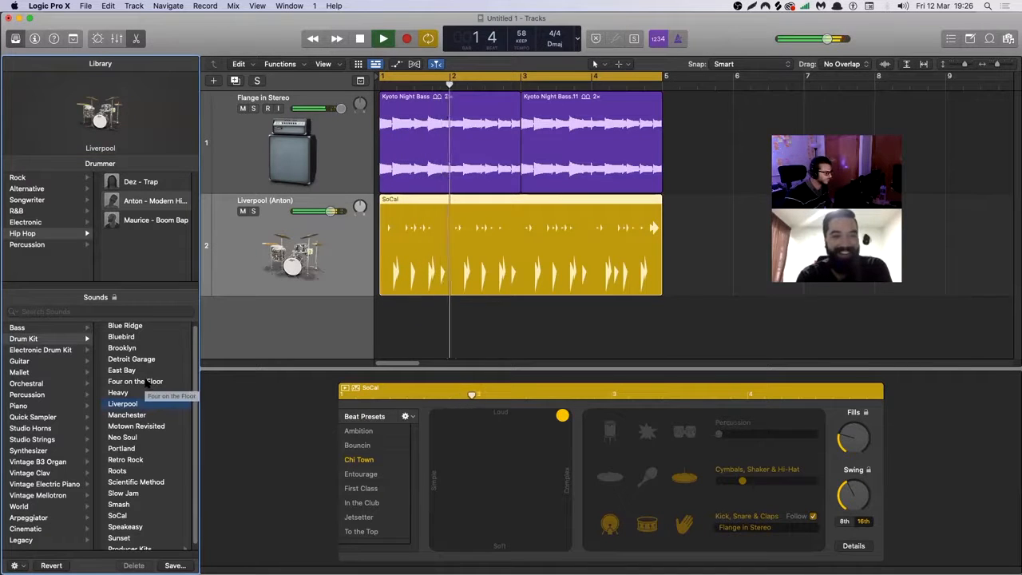
# Solo the drummer track to hear the Liverpool kit alone, and bring the bass back in.
pyautogui.press('s')
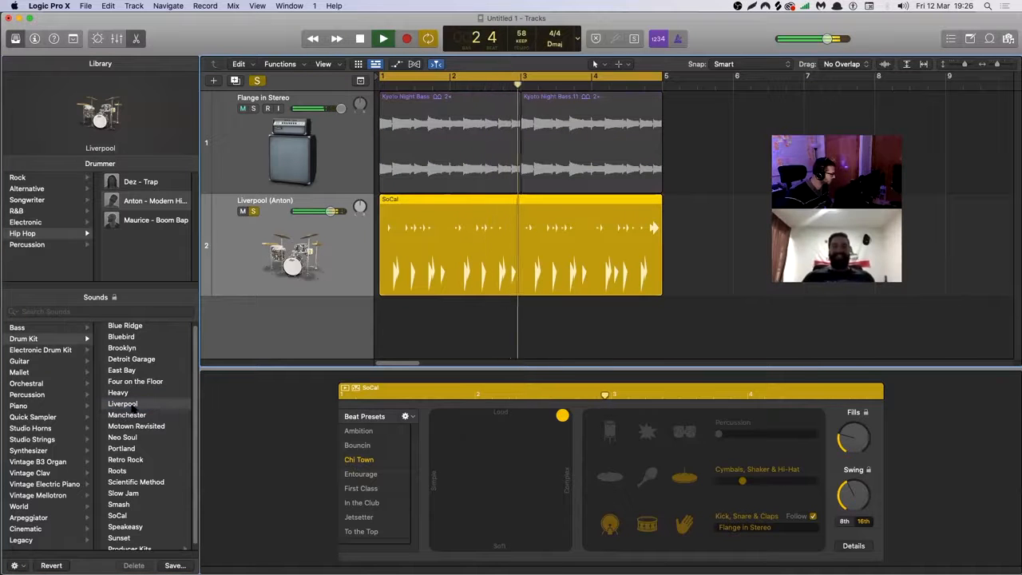
pyautogui.scroll(-1, 135, 407)
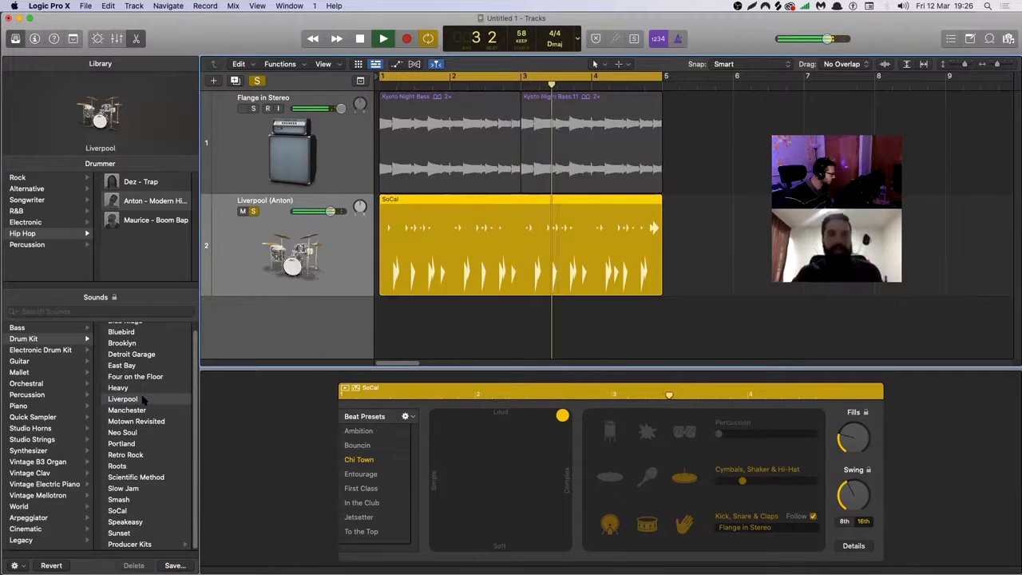
pyautogui.click(253, 212)
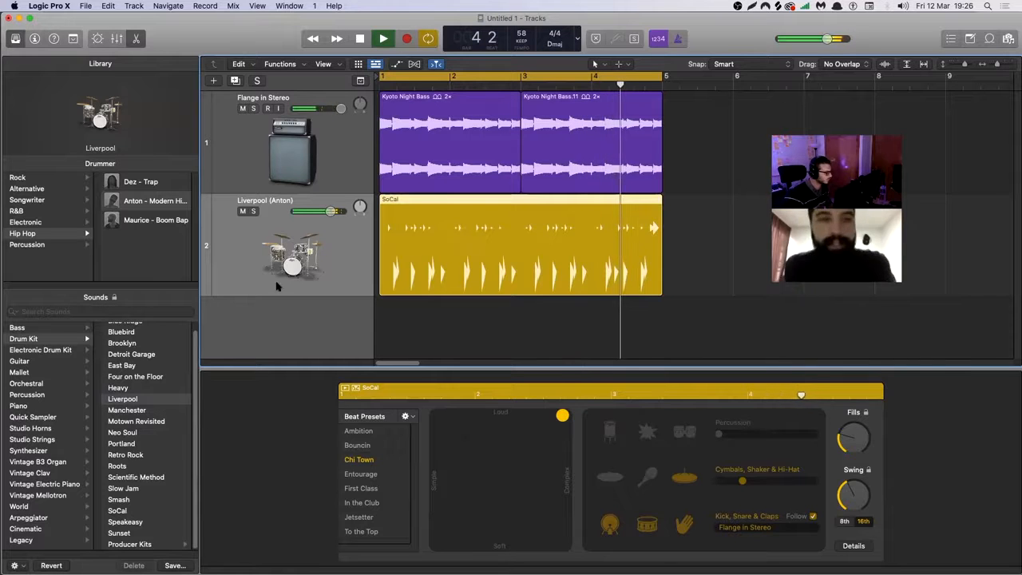
# Compare the Detroit Garage, Brooklyn and SoCal kits on the drummer track with the bass, returning to Liverpool each time.
pyautogui.click(142, 355)
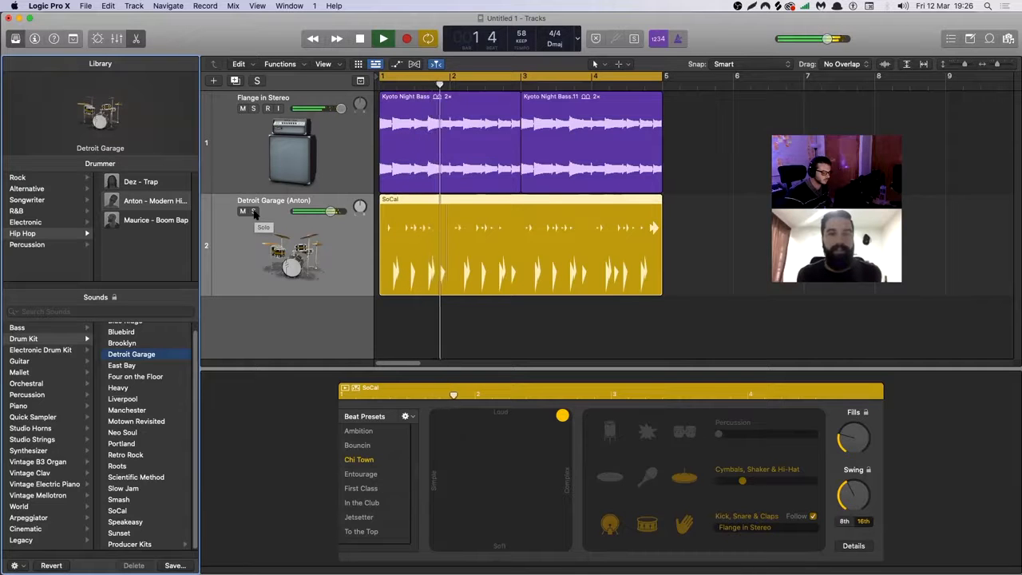
pyautogui.click(171, 399)
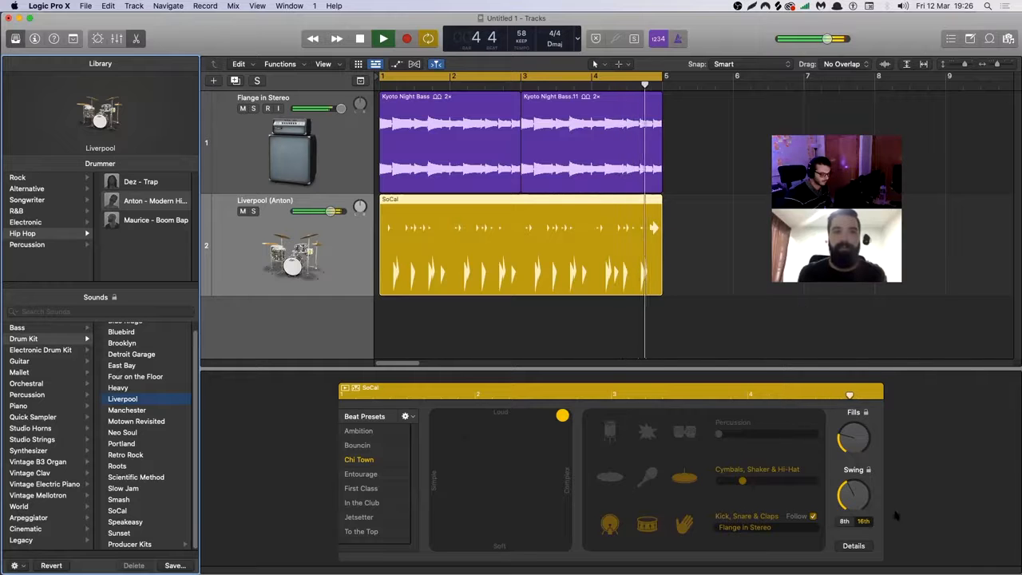
pyautogui.press('space')
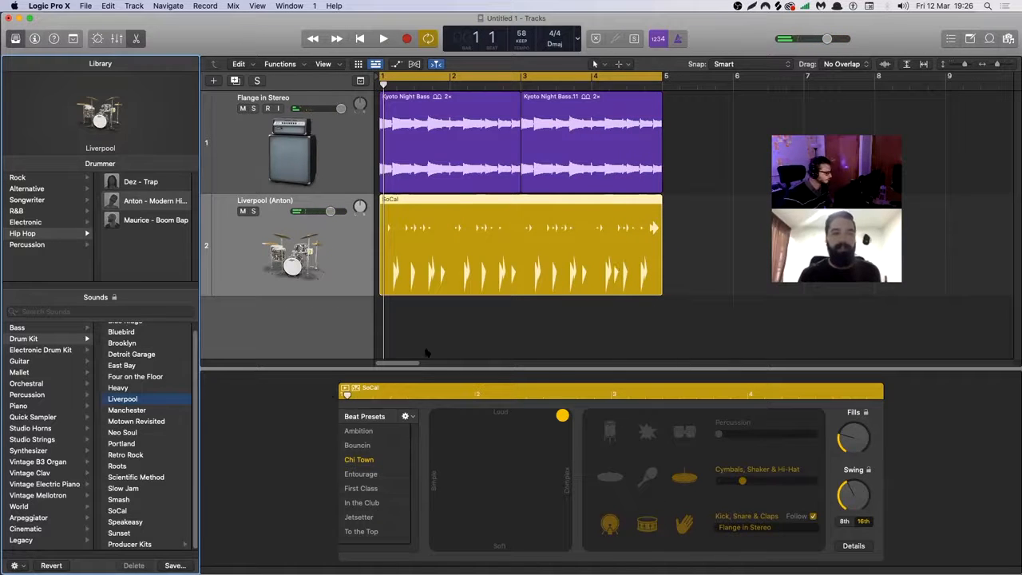
pyautogui.click(149, 344)
pyautogui.press('space')
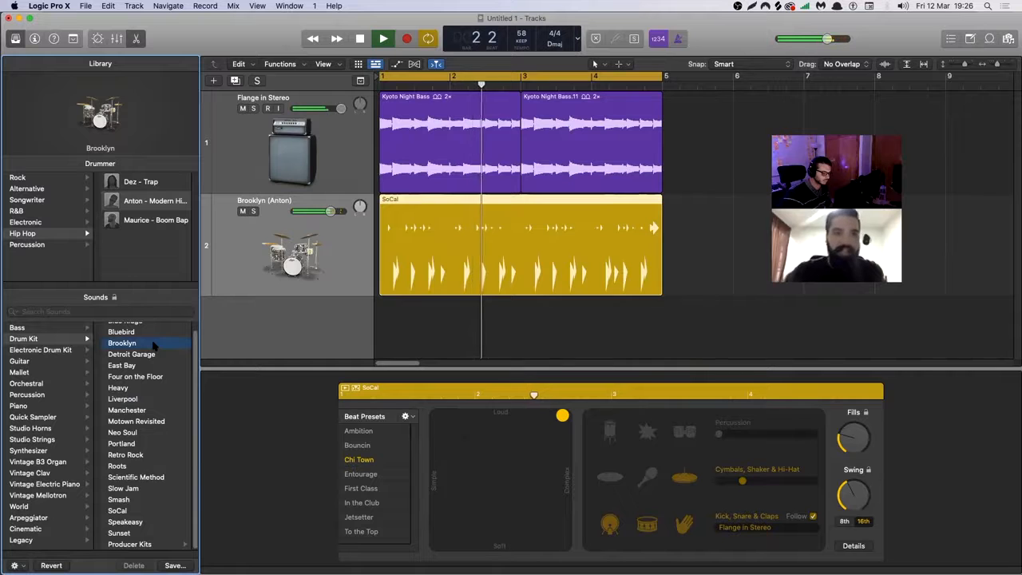
pyautogui.click(140, 399)
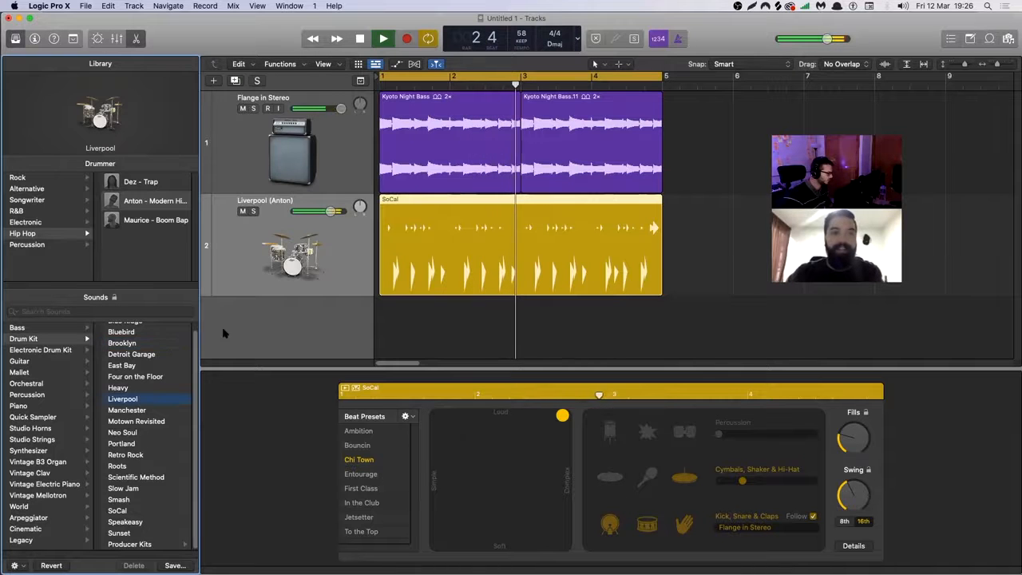
pyautogui.press('space')
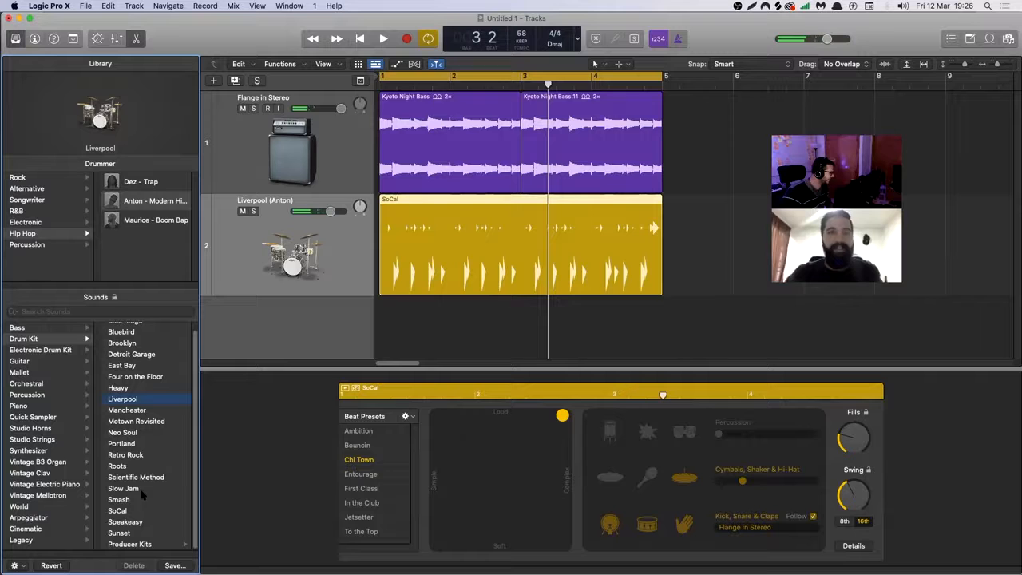
pyautogui.press('space')
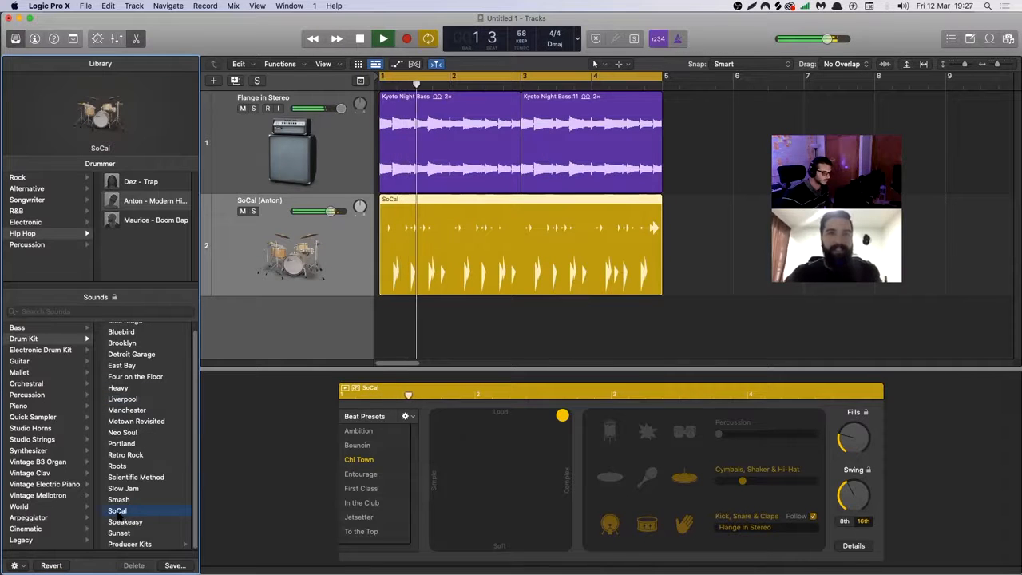
pyautogui.click(138, 399)
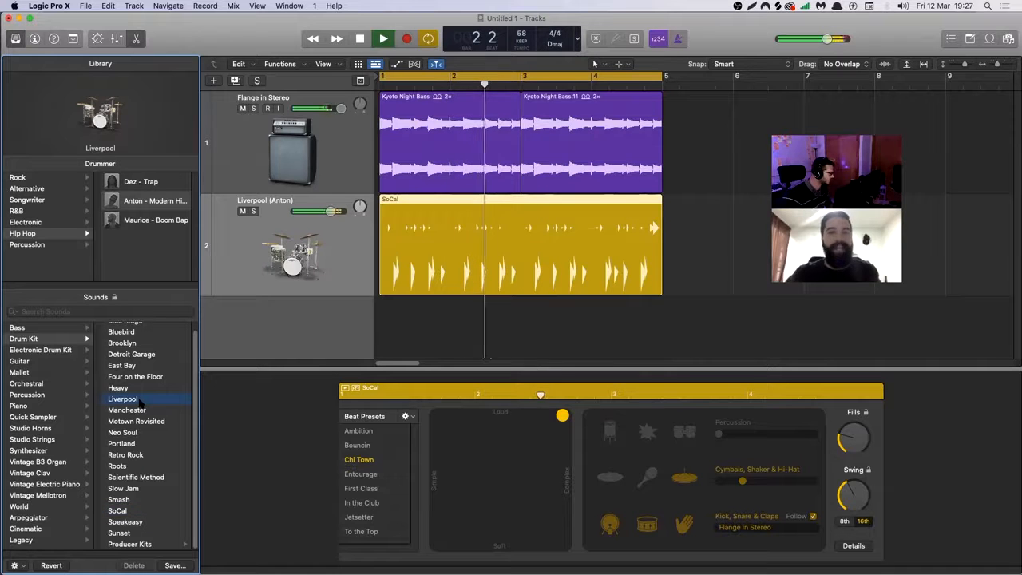
pyautogui.press('space')
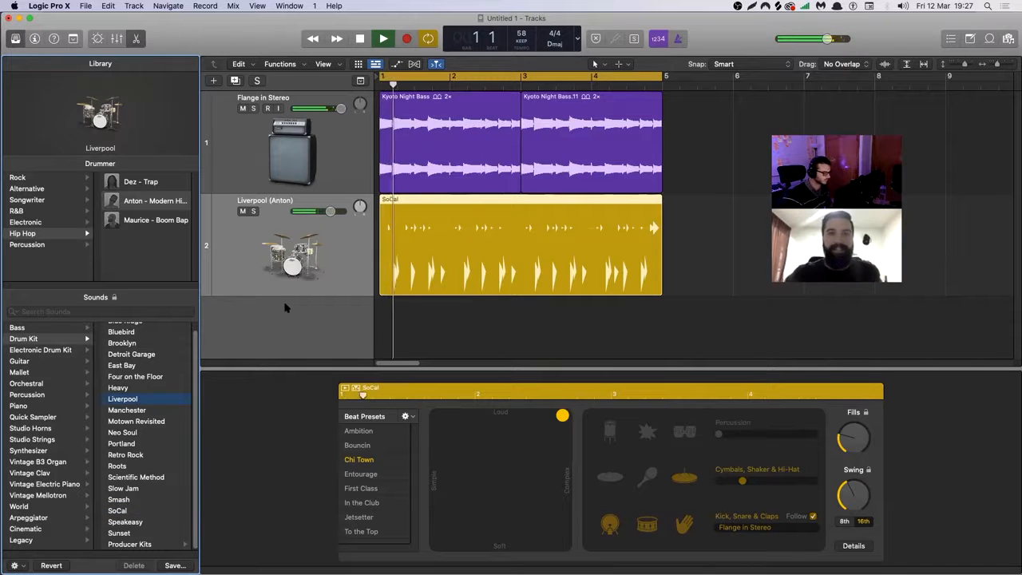
# Select the SoCal region, hide its Drummer Editor, and stop playback.
pyautogui.click(484, 272)
pyautogui.press('e')
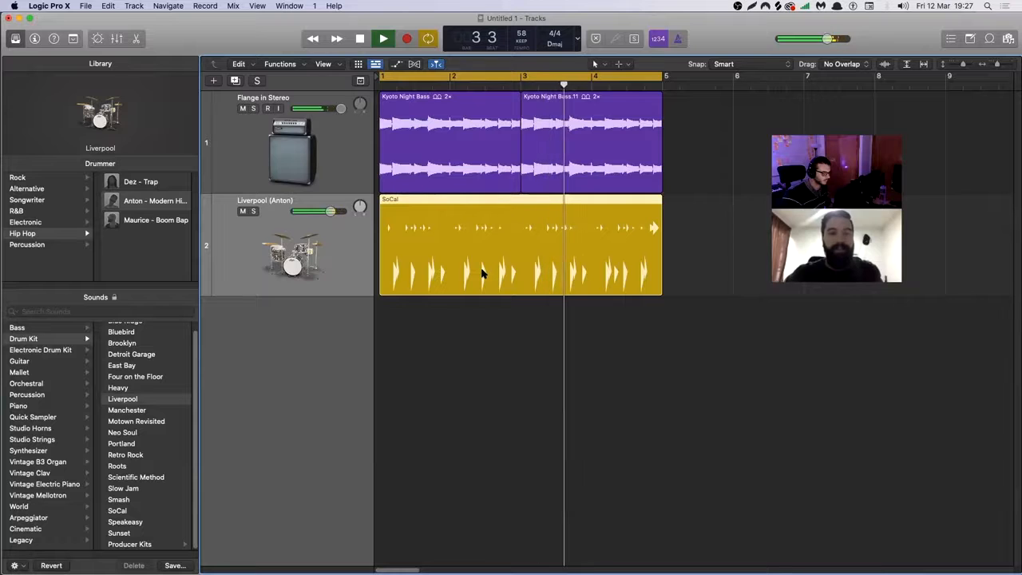
pyautogui.press('space')
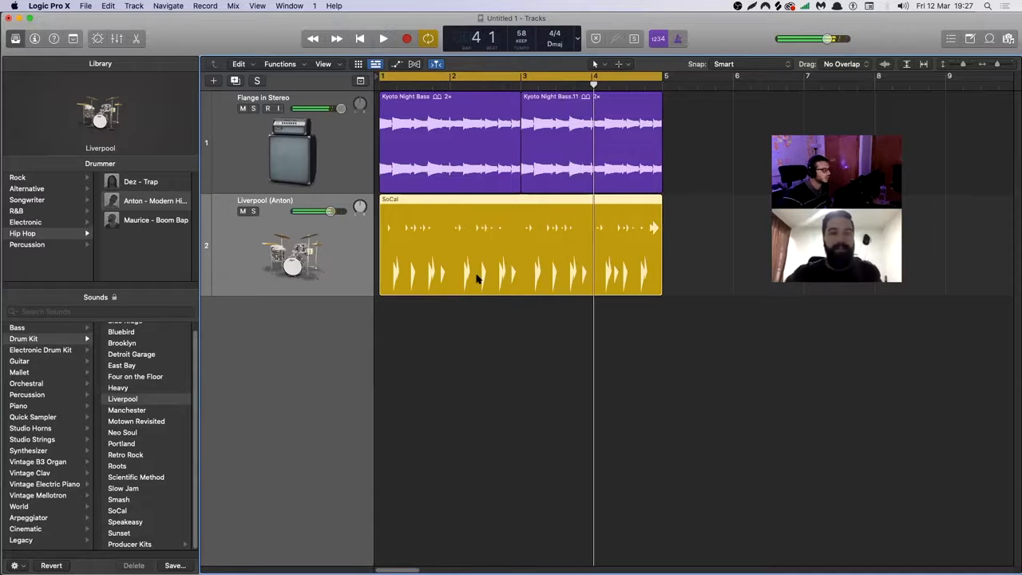
# Select the Flange in Stereo bass track, hide the Library and show it again, and deselect the bass regions.
pyautogui.click(326, 181)
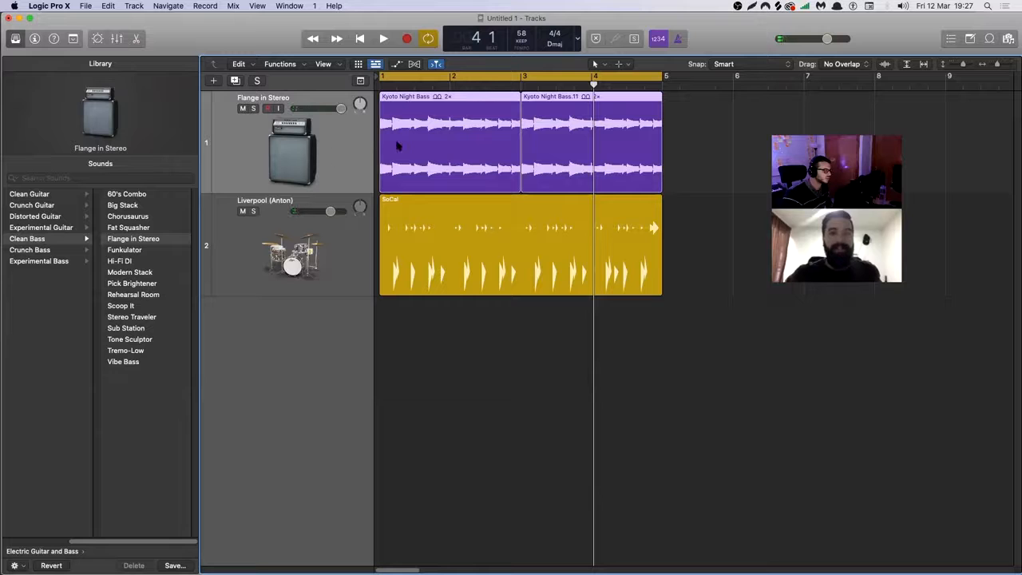
pyautogui.click(14, 38)
pyautogui.click(139, 221)
pyautogui.click(137, 151)
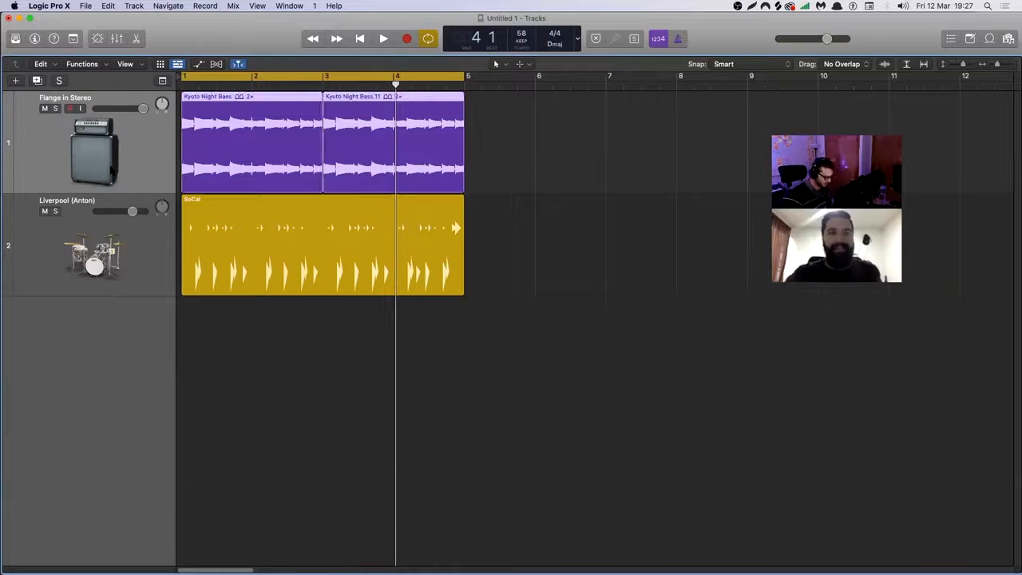
pyautogui.press('y')
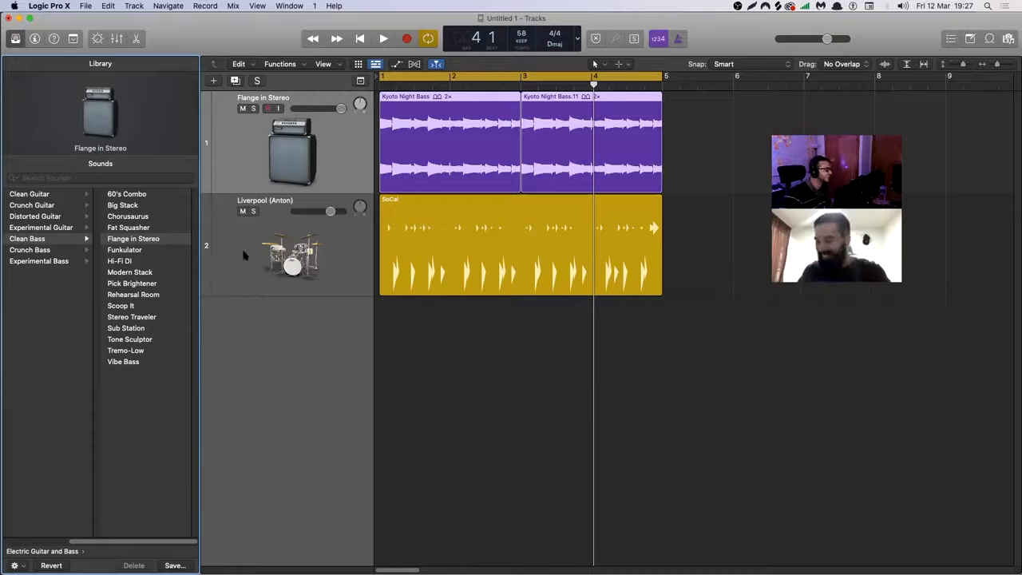
pyautogui.click(684, 147)
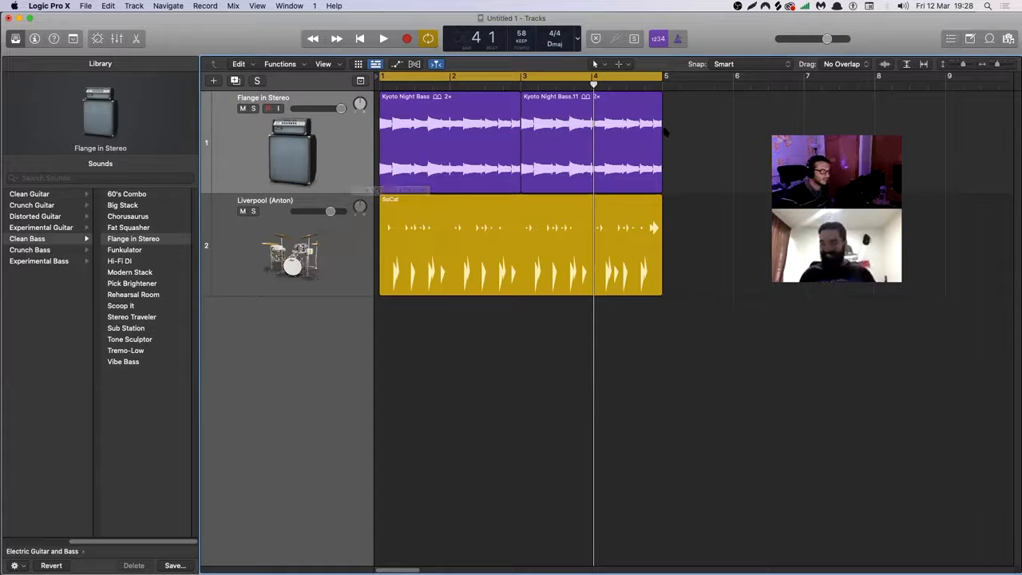
# Select the bass and drummer regions in the arrangement and show the Loop Browser.
pyautogui.moveTo(676, 137); pyautogui.dragTo(500, 229)
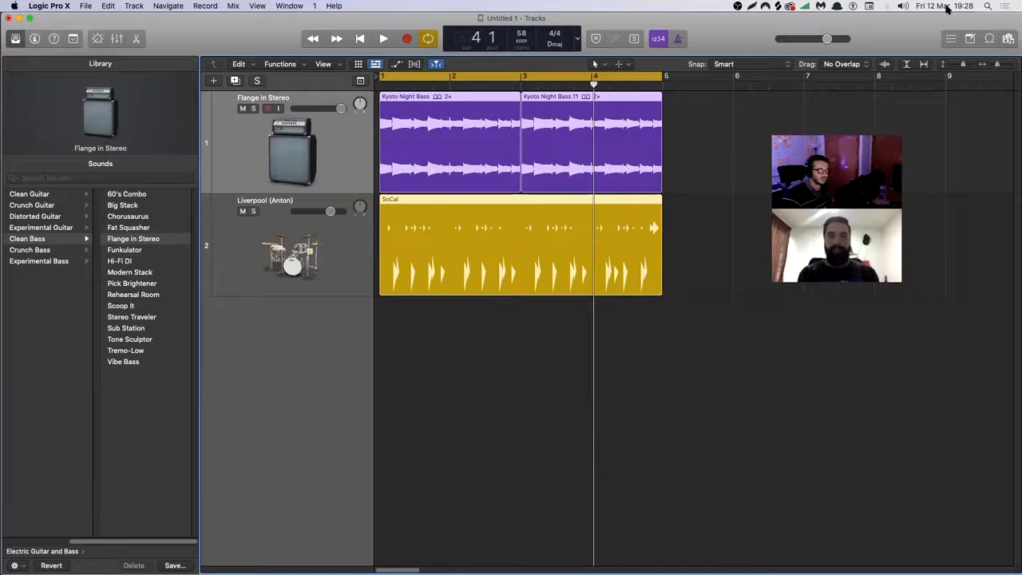
pyautogui.click(988, 39)
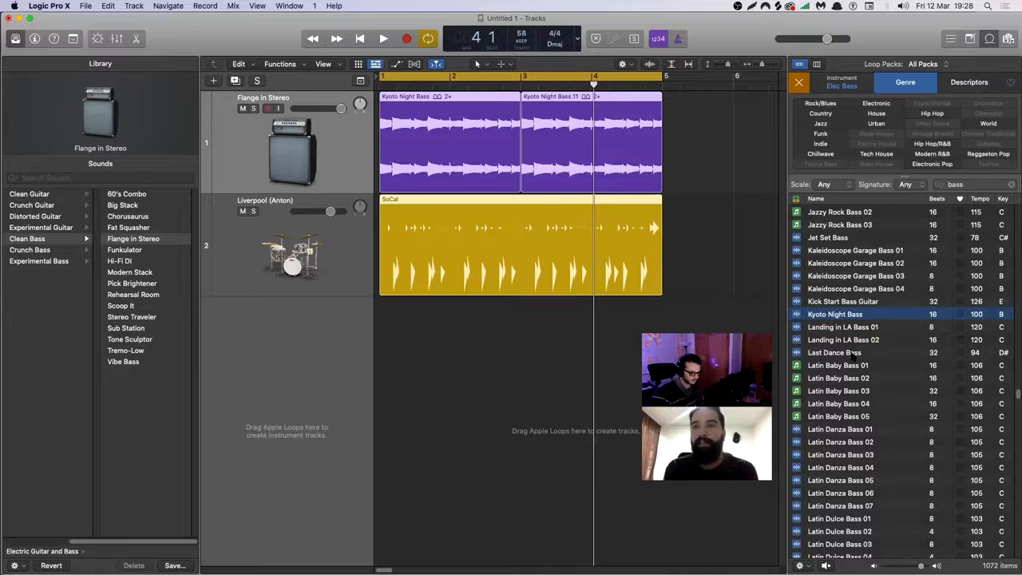
# Look through the electric bass loops in the World genre, and clear the genre filter.
pyautogui.click(971, 125)
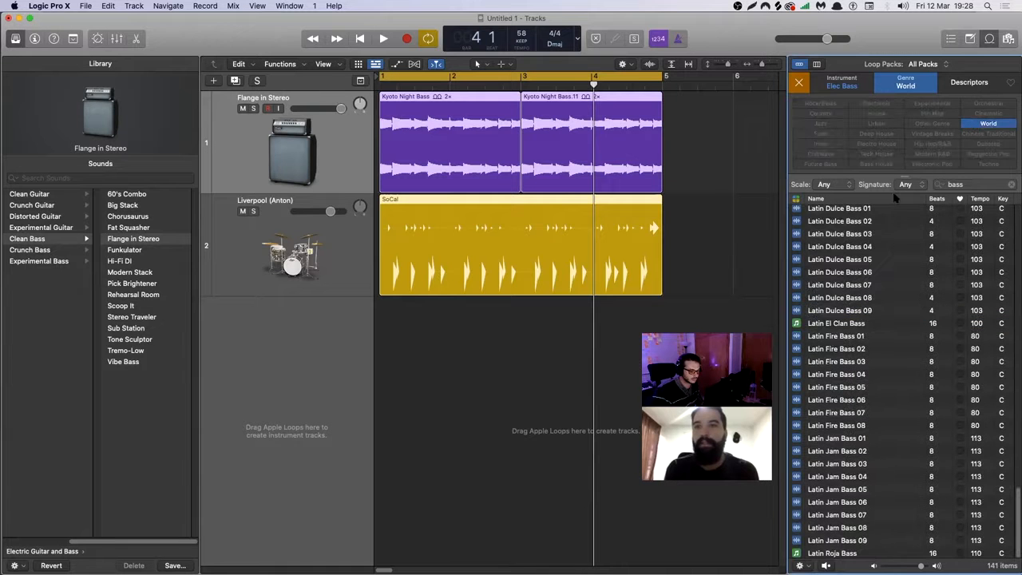
pyautogui.scroll(20, 952, 234)
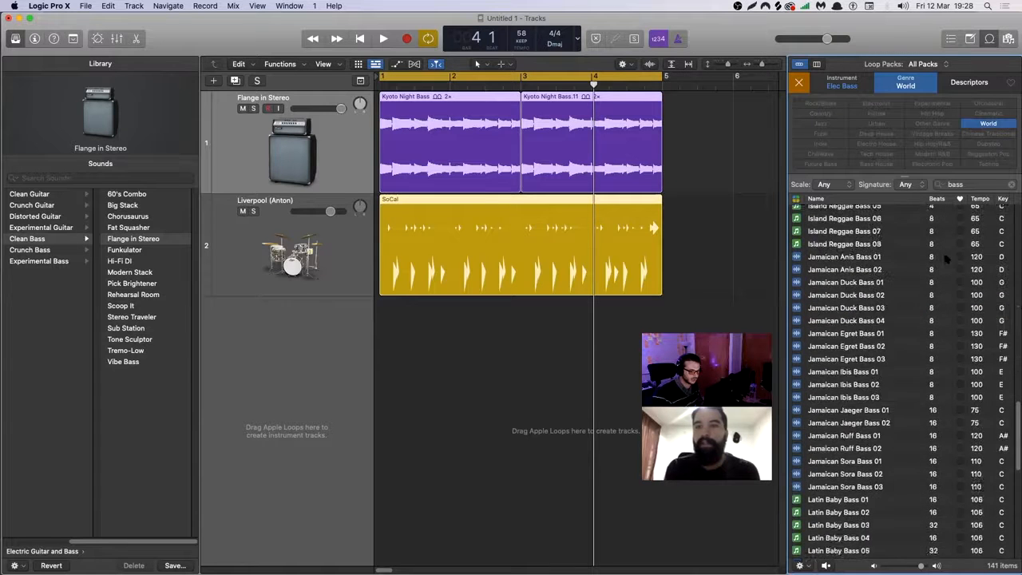
pyautogui.scroll(10, 945, 273)
pyautogui.scroll(-5, 945, 276)
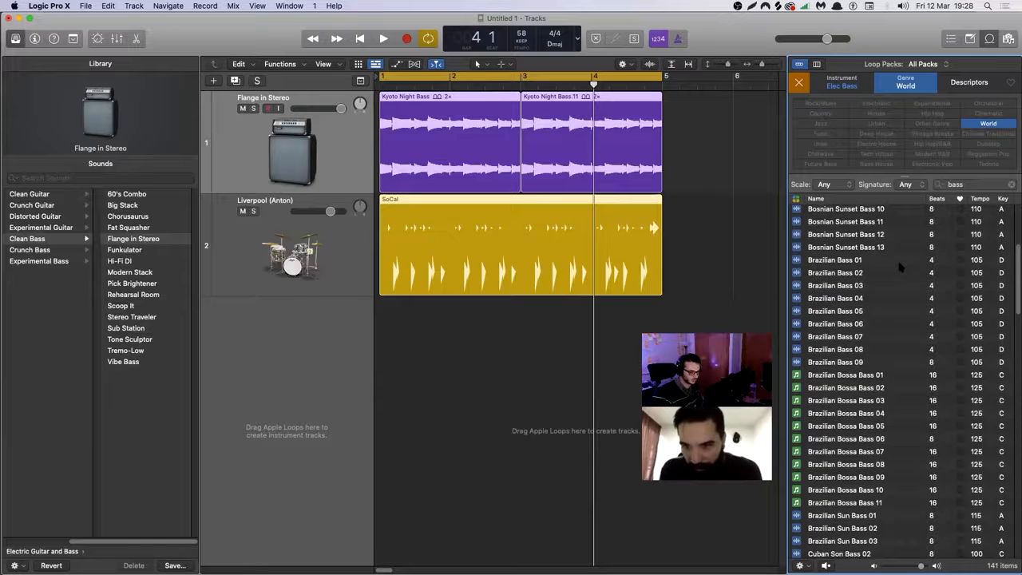
pyautogui.scroll(-15, 900, 271)
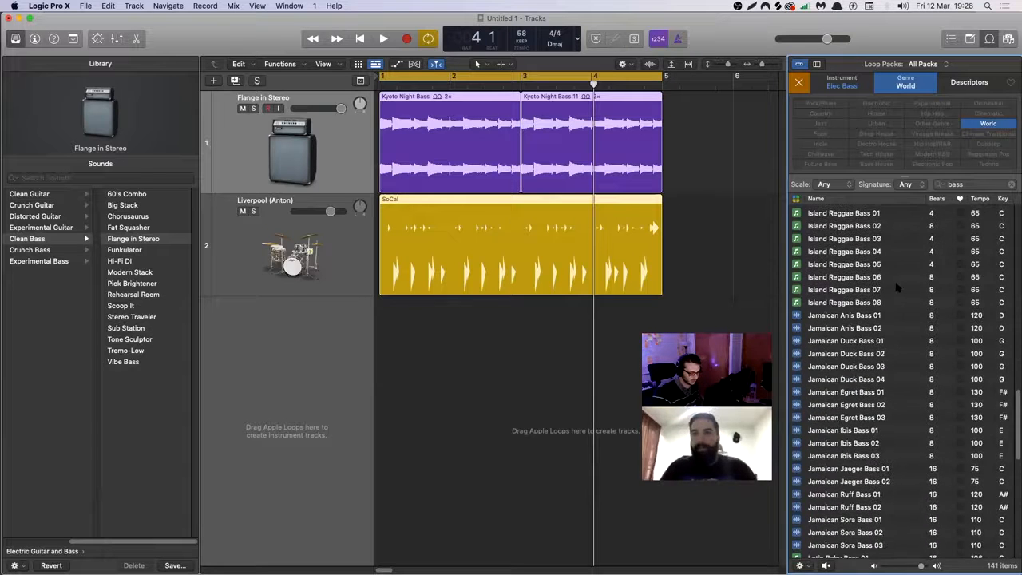
pyautogui.scroll(-12, 896, 284)
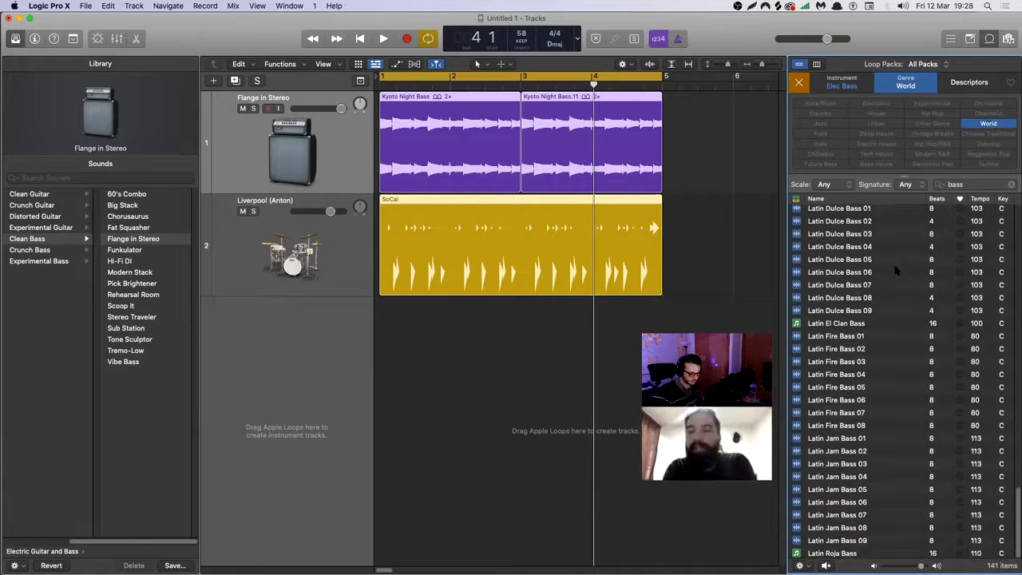
pyautogui.click(976, 123)
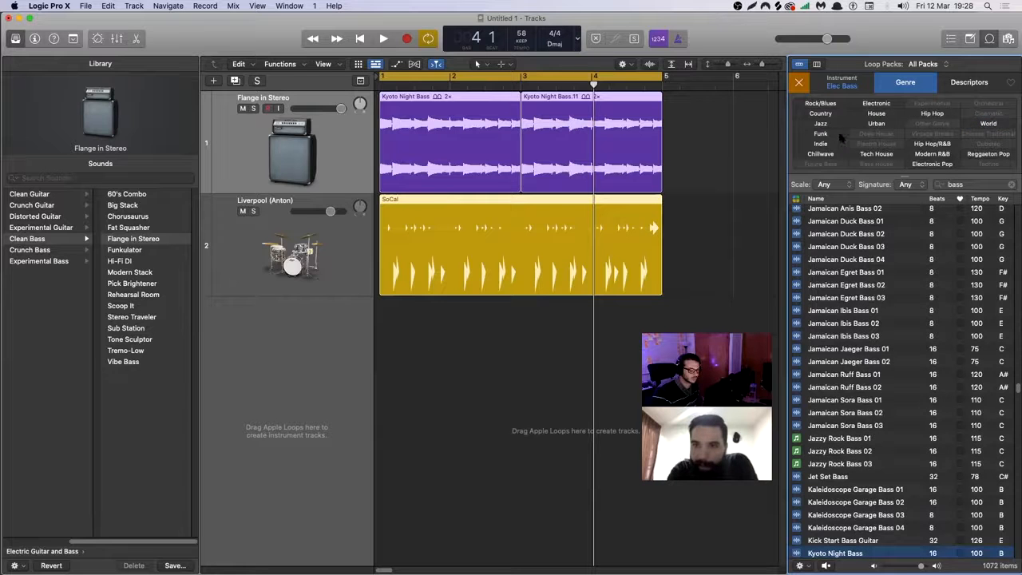
# Replace the Elec Bass instrument filter with Synths and sort the loops by key.
pyautogui.click(849, 88)
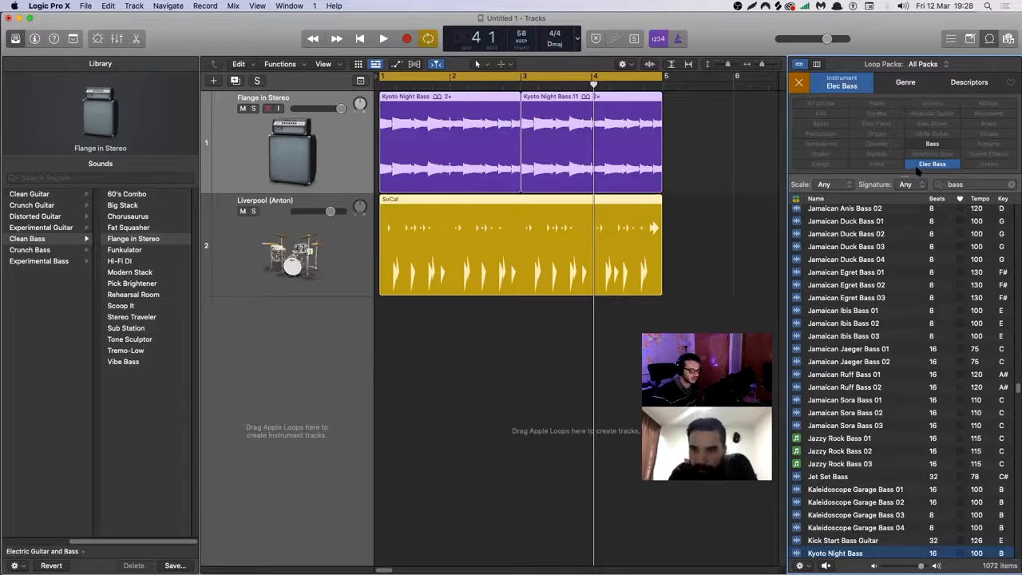
pyautogui.click(922, 165)
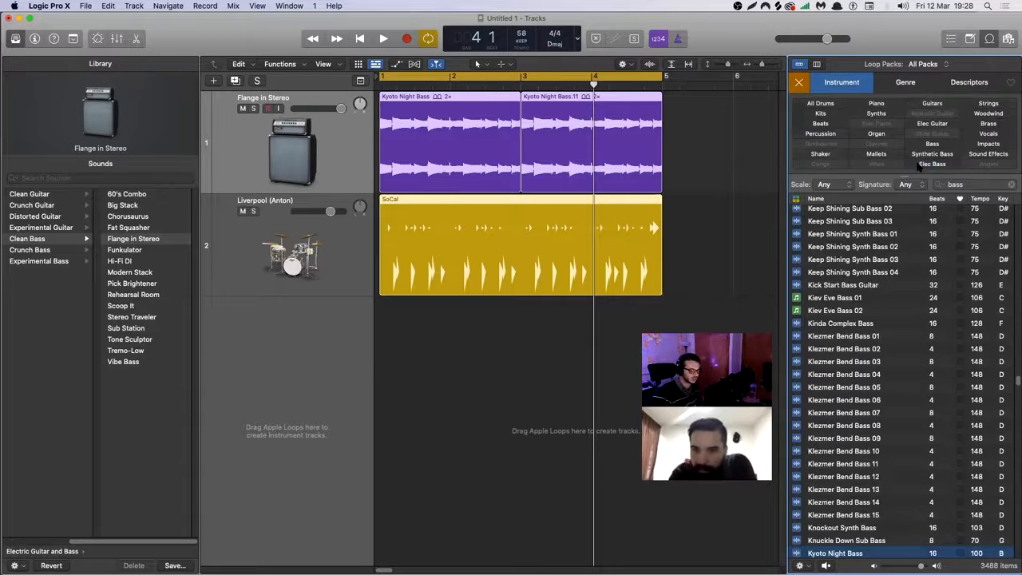
pyautogui.click(876, 113)
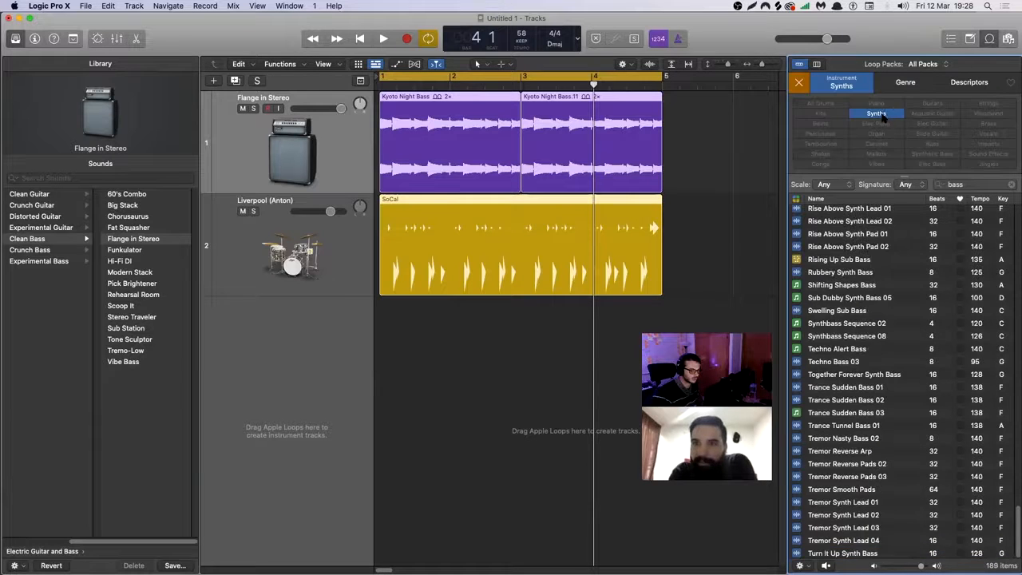
pyautogui.click(1005, 200)
# Look through the key-sorted synth loops for ones that suit the groove, and clear the Synths filter.
pyautogui.scroll(-5, 919, 290)
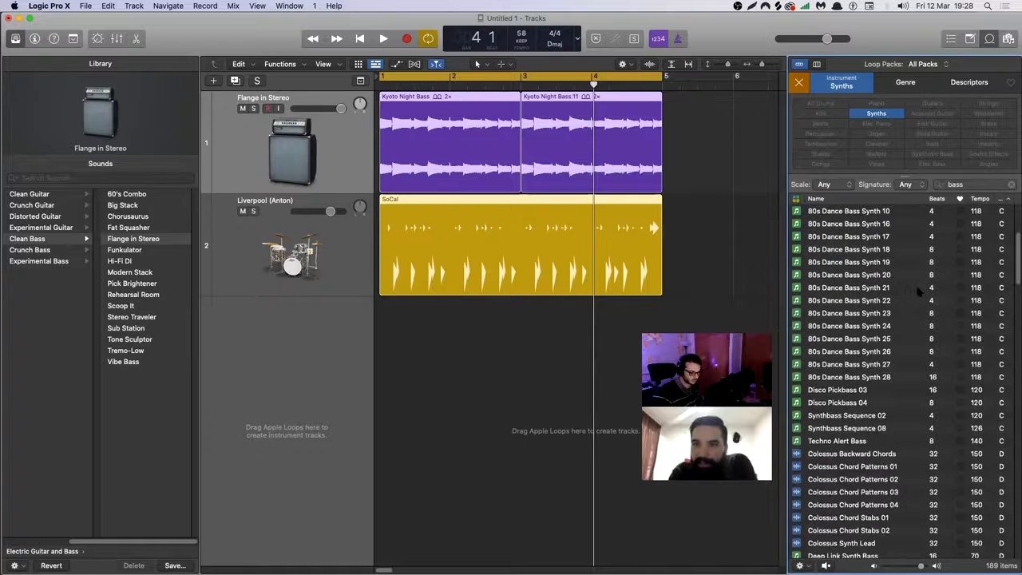
pyautogui.scroll(2, 919, 303)
pyautogui.scroll(-2, 917, 328)
pyautogui.scroll(-15, 918, 328)
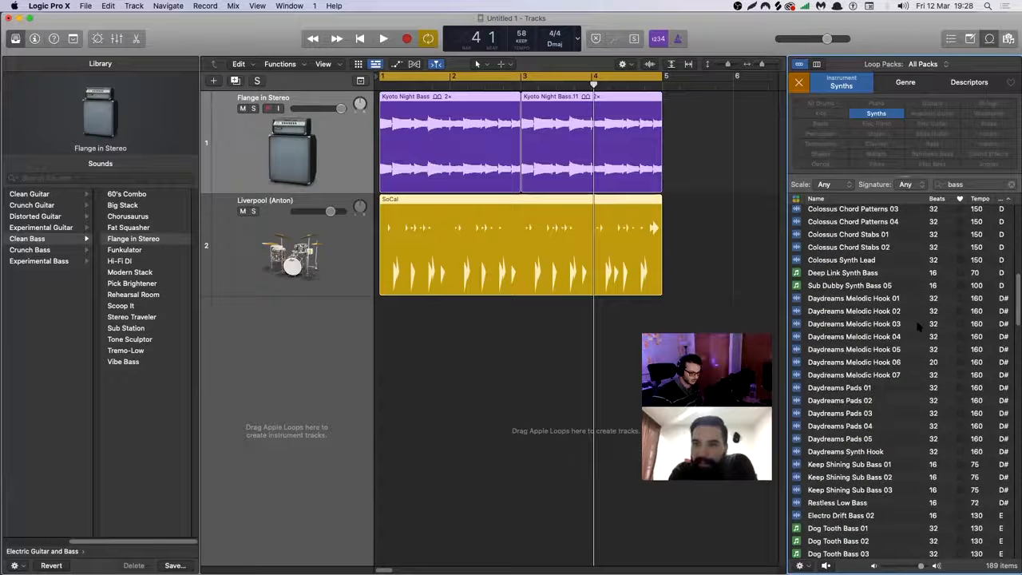
pyautogui.scroll(-20, 918, 326)
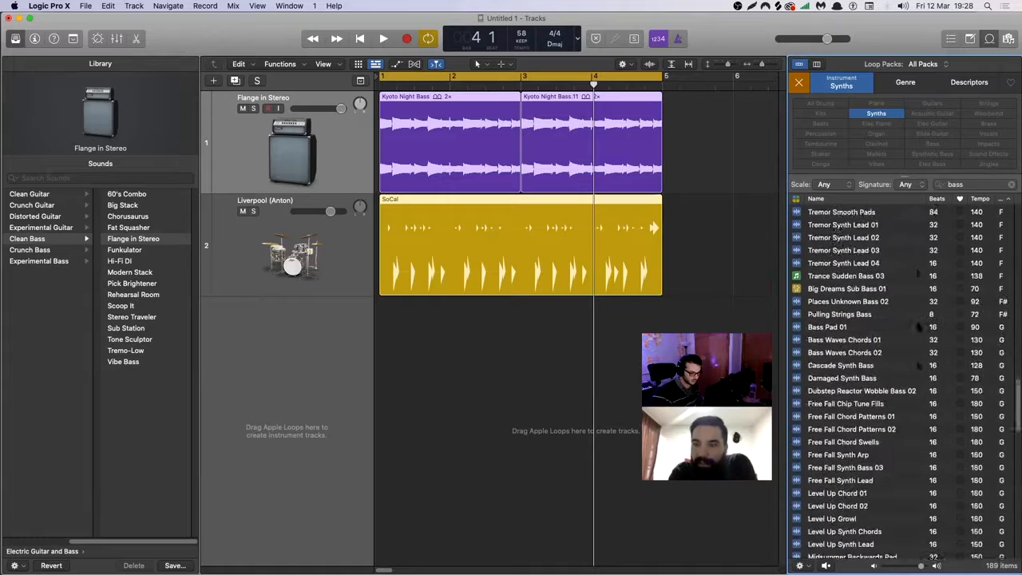
pyautogui.scroll(-7, 918, 325)
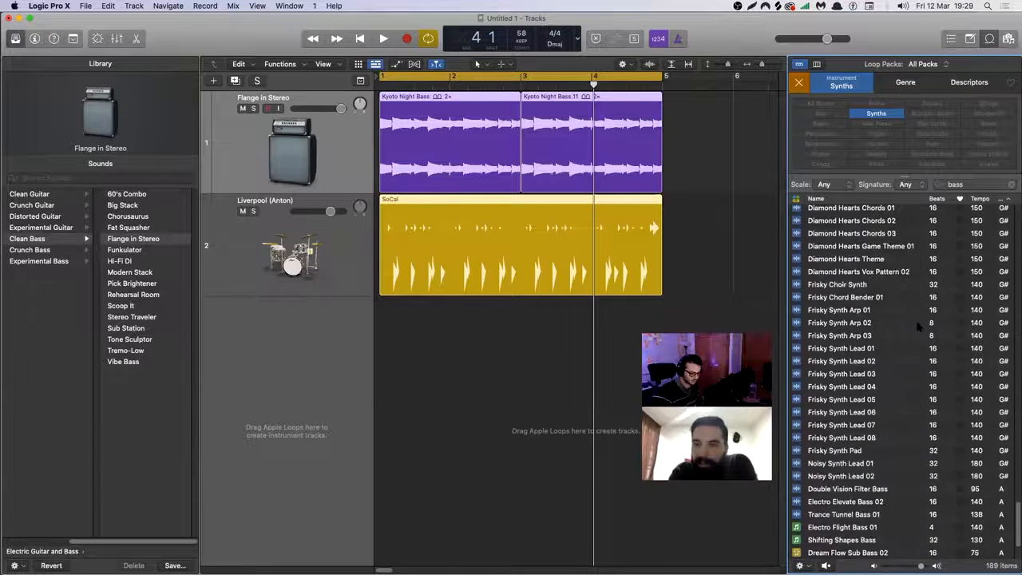
pyautogui.scroll(10, 922, 511)
pyautogui.scroll(20, 922, 517)
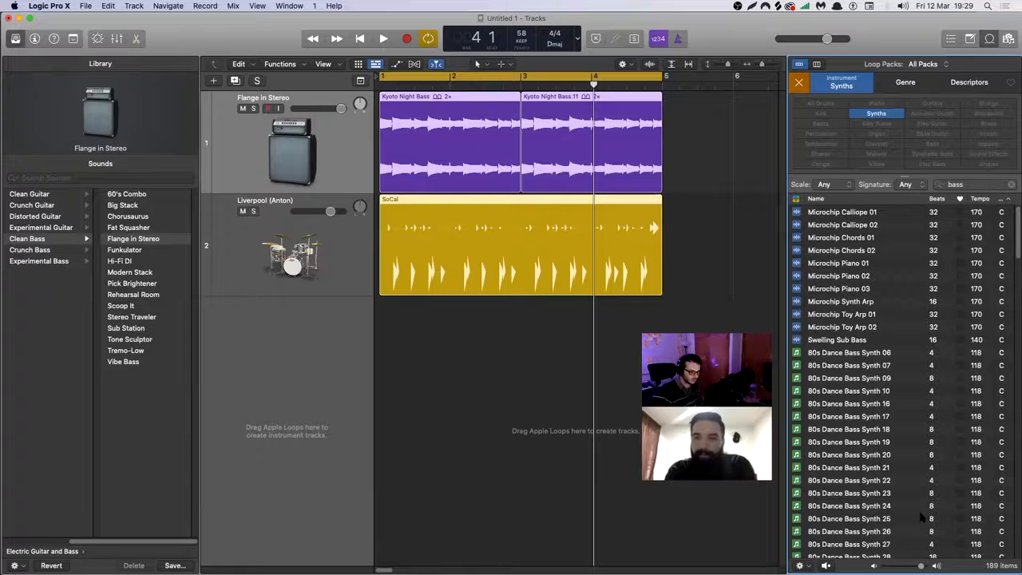
pyautogui.click(889, 113)
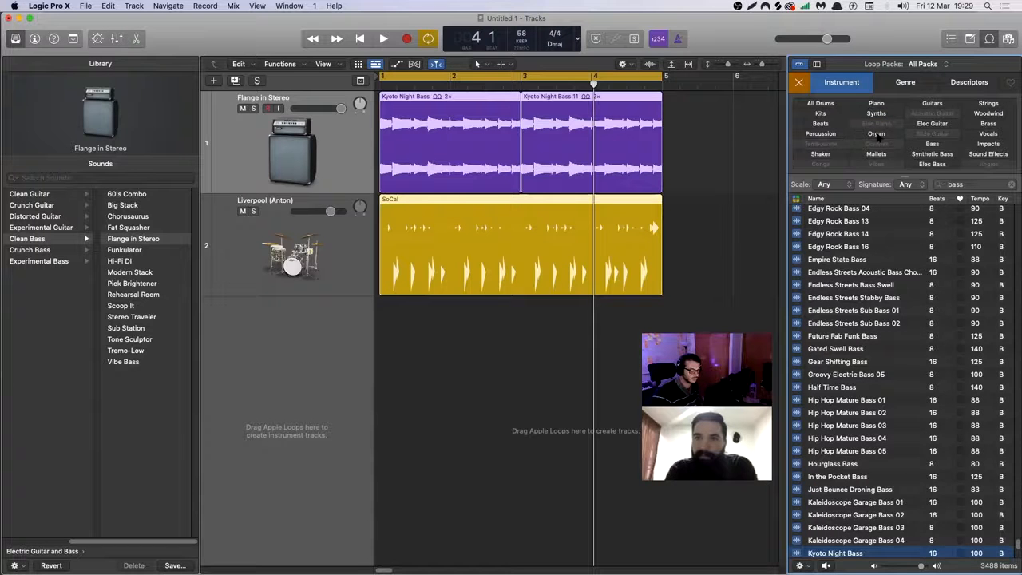
# Check the Organ, Elec Guitar and Guitars loop filters, including the genres and descriptors for Elec Guitar, clearing each filter.
pyautogui.click(877, 134)
pyautogui.click(877, 134)
pyautogui.click(930, 124)
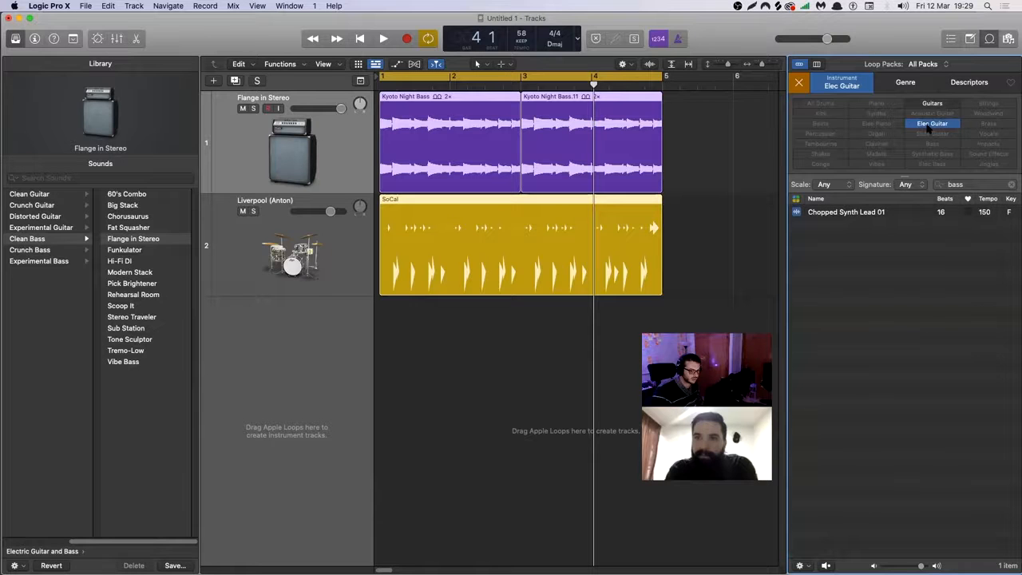
pyautogui.click(907, 83)
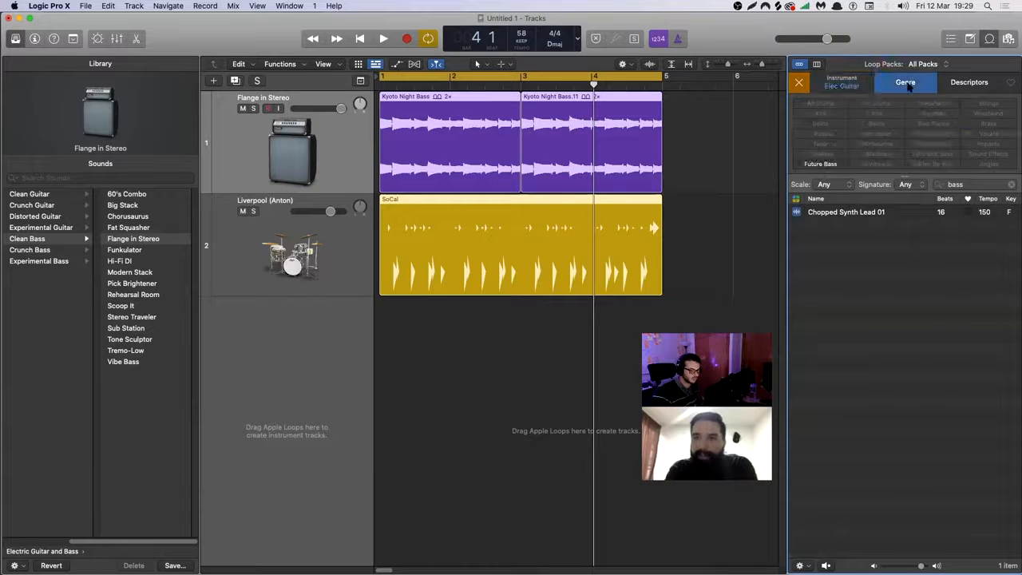
pyautogui.click(989, 85)
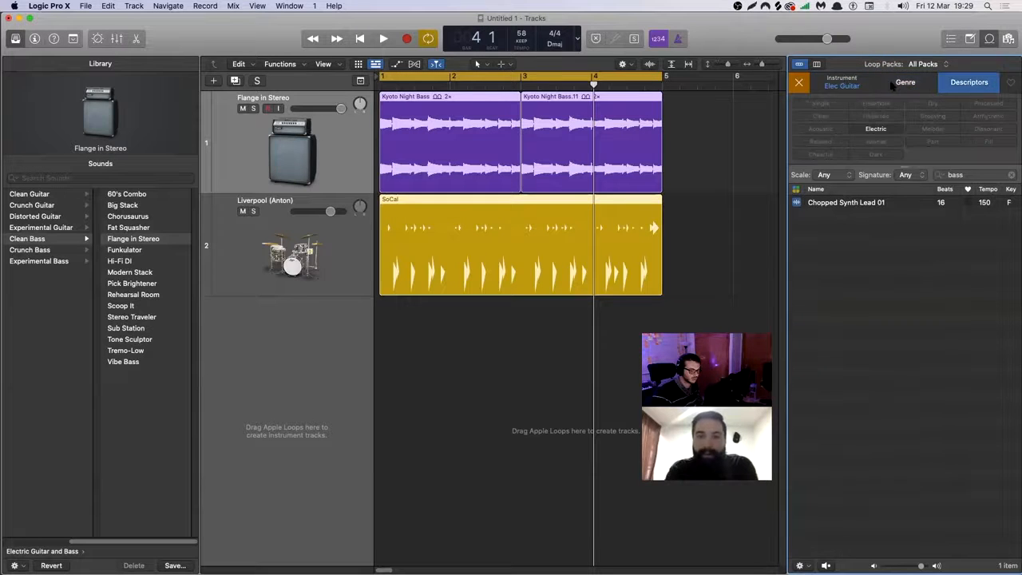
pyautogui.click(855, 85)
pyautogui.click(927, 125)
pyautogui.click(937, 104)
pyautogui.click(940, 104)
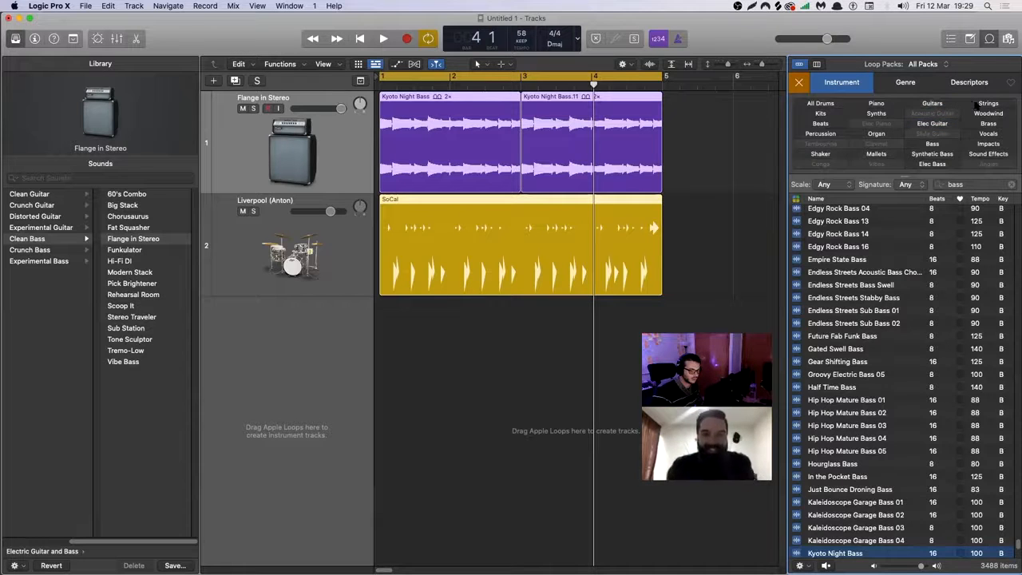
# Filter the loops to Strings and audition the Desire A, B, D and E Basses loops.
pyautogui.click(988, 103)
pyautogui.scroll(-10, 853, 281)
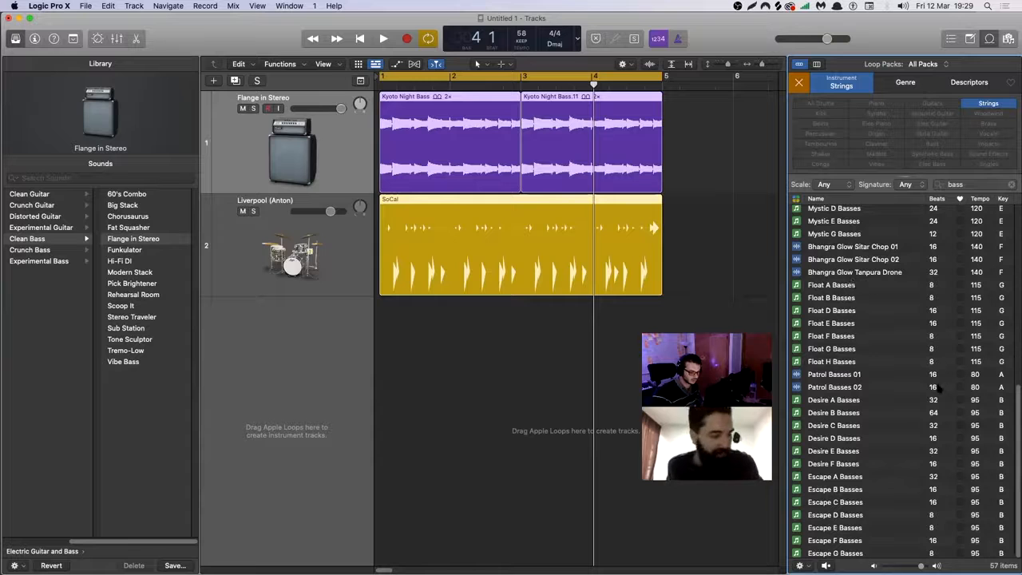
pyautogui.click(848, 400)
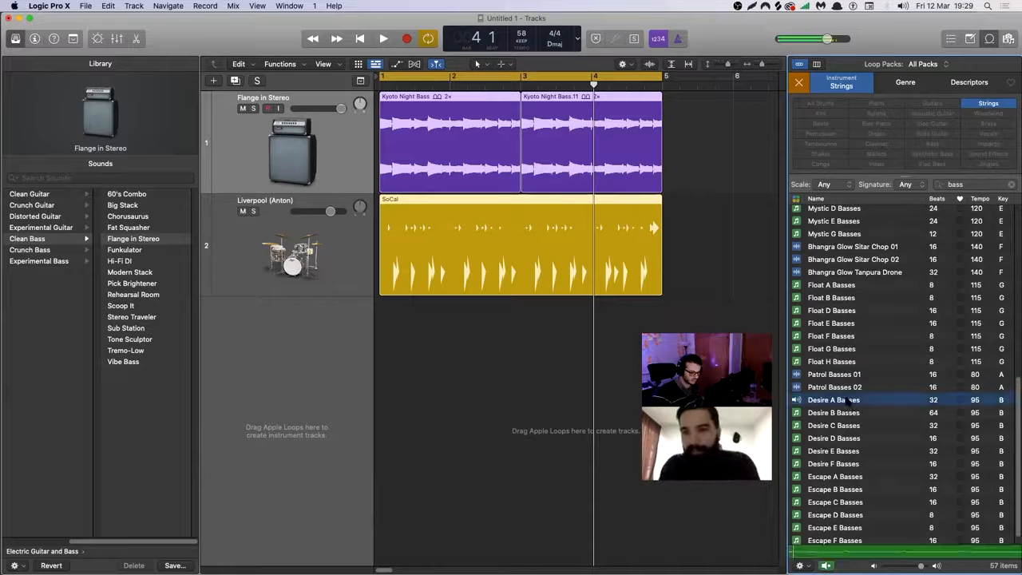
pyautogui.click(848, 413)
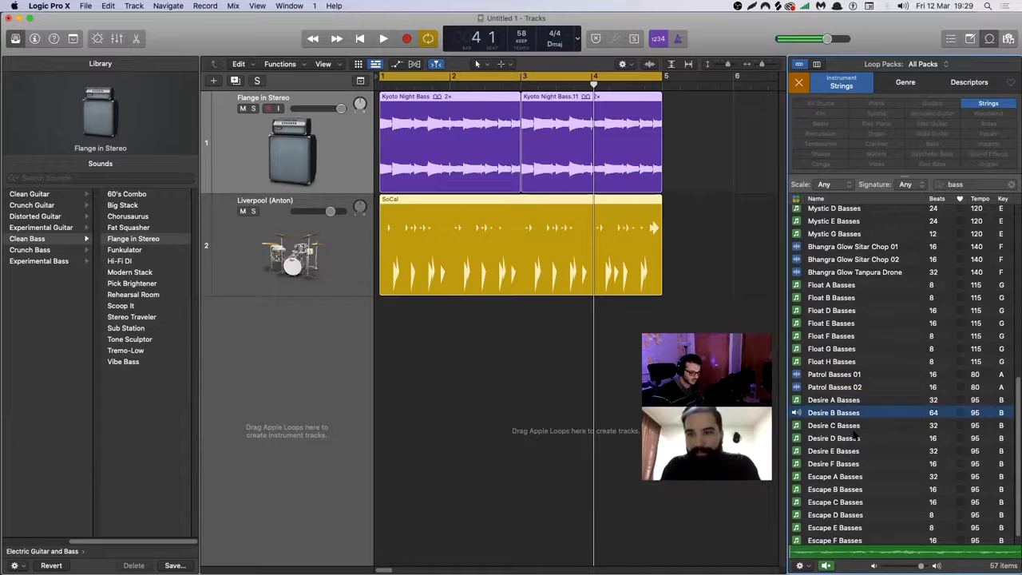
pyautogui.click(855, 437)
pyautogui.click(855, 451)
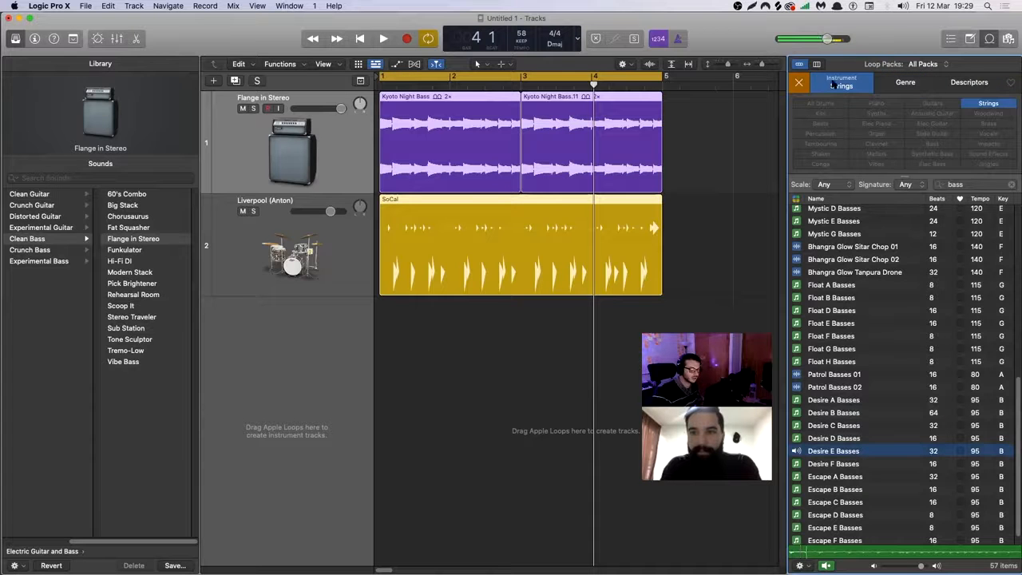
# Reset the loop search, filter to Percussion, and audition Brazilian Berimbau 07 and Playa Beat.
pyautogui.click(798, 82)
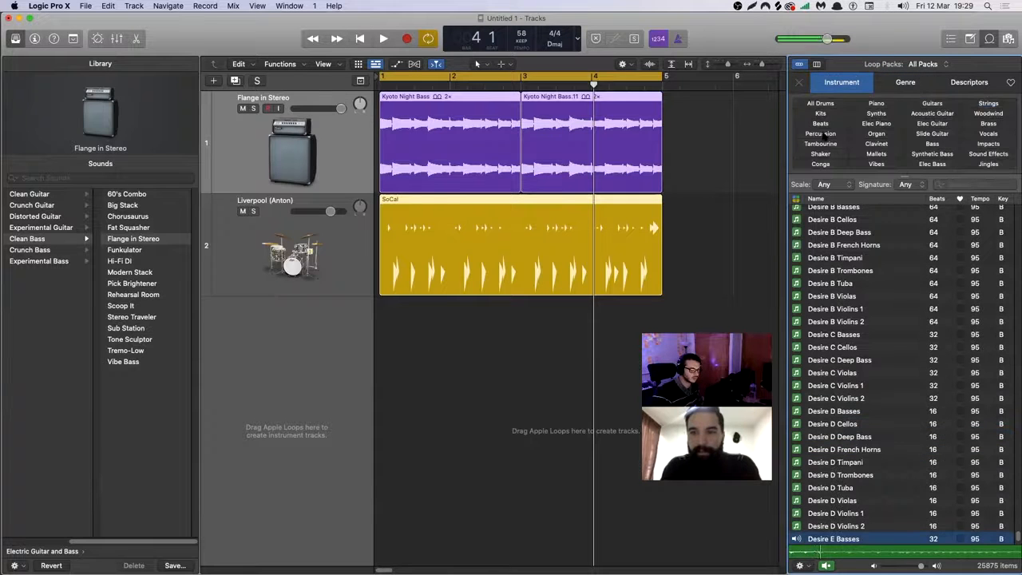
pyautogui.click(821, 133)
pyautogui.click(830, 232)
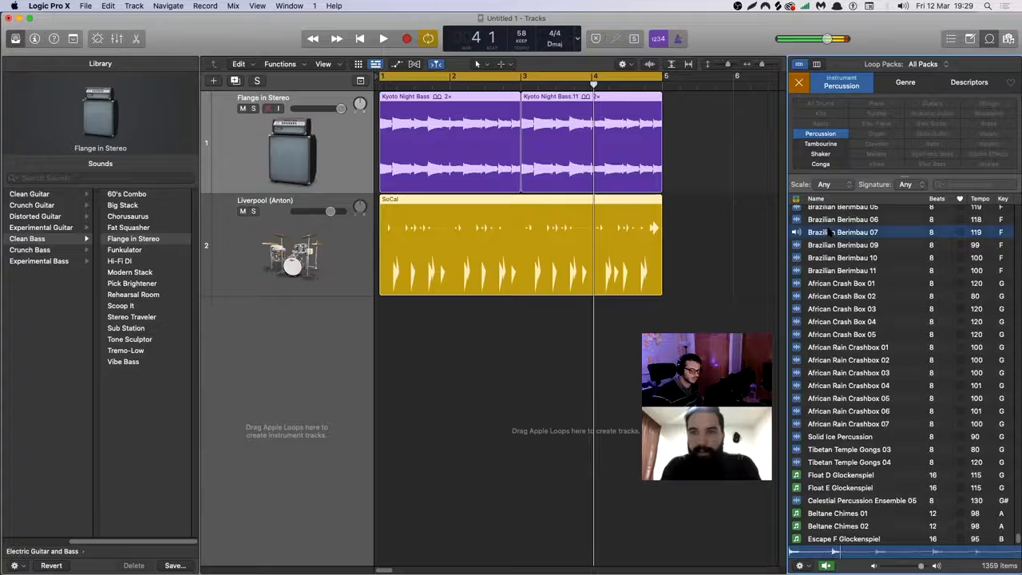
pyautogui.scroll(10, 831, 232)
pyautogui.click(847, 396)
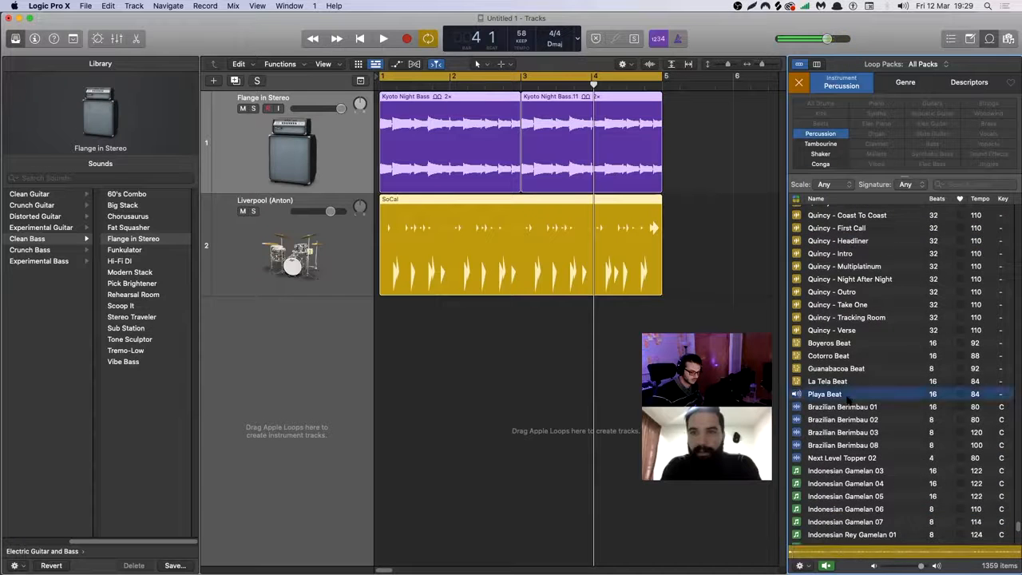
pyautogui.scroll(-6, 849, 383)
pyautogui.scroll(4, 832, 297)
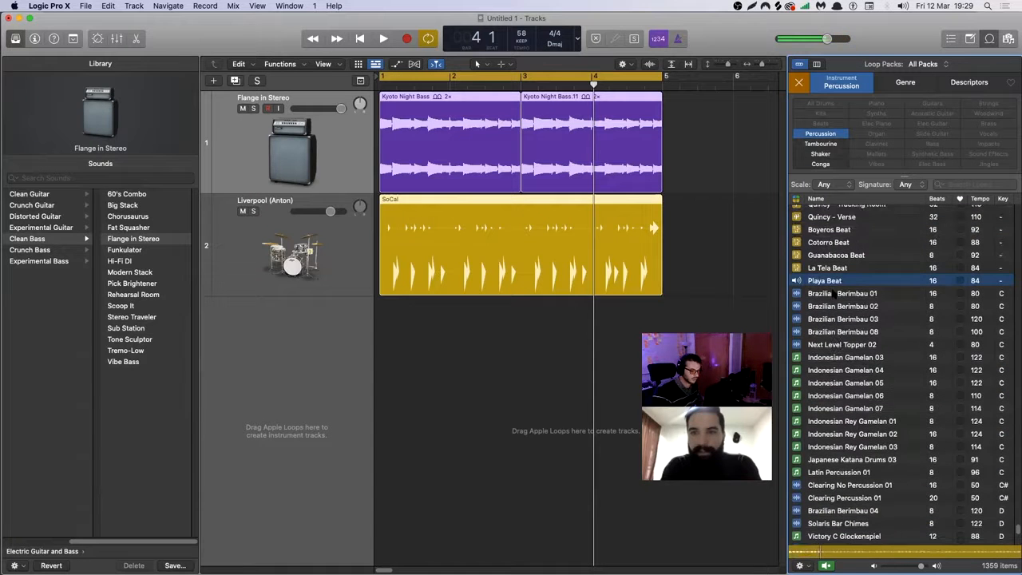
# Play the project together with the Playa Beat loop and lower the loop preview volume.
pyautogui.press('space')
pyautogui.click(829, 280)
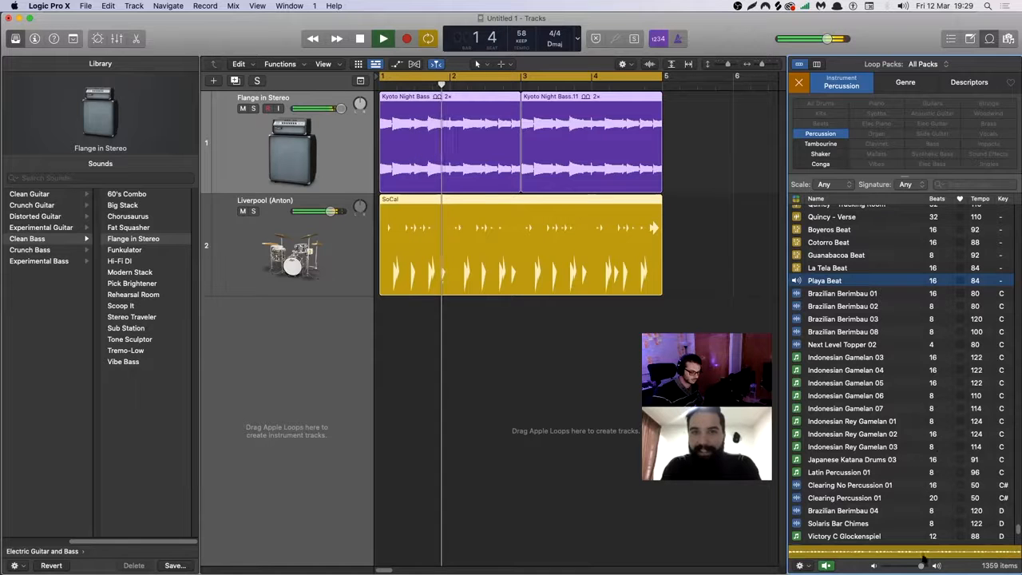
pyautogui.moveTo(921, 565); pyautogui.dragTo(926, 566)
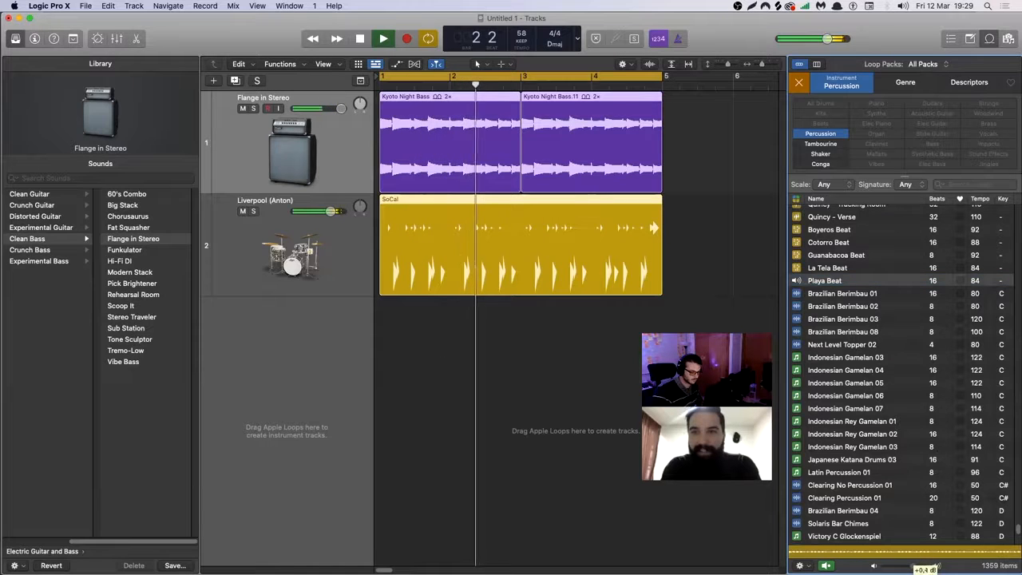
# Audition the Brazilian Berimbau 01 and 02 loops against the playing bass and drums.
pyautogui.click(851, 294)
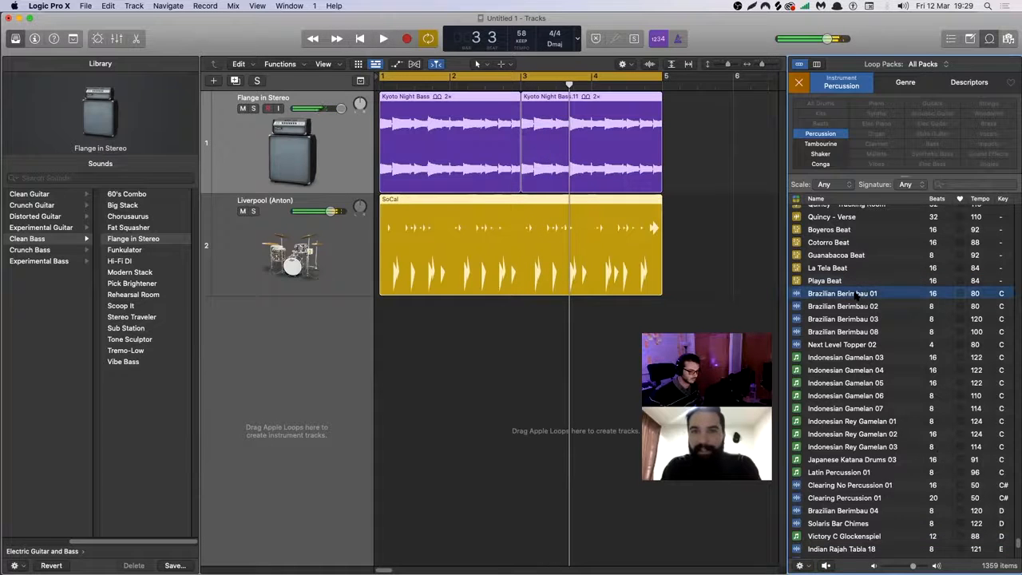
pyautogui.press('Down')
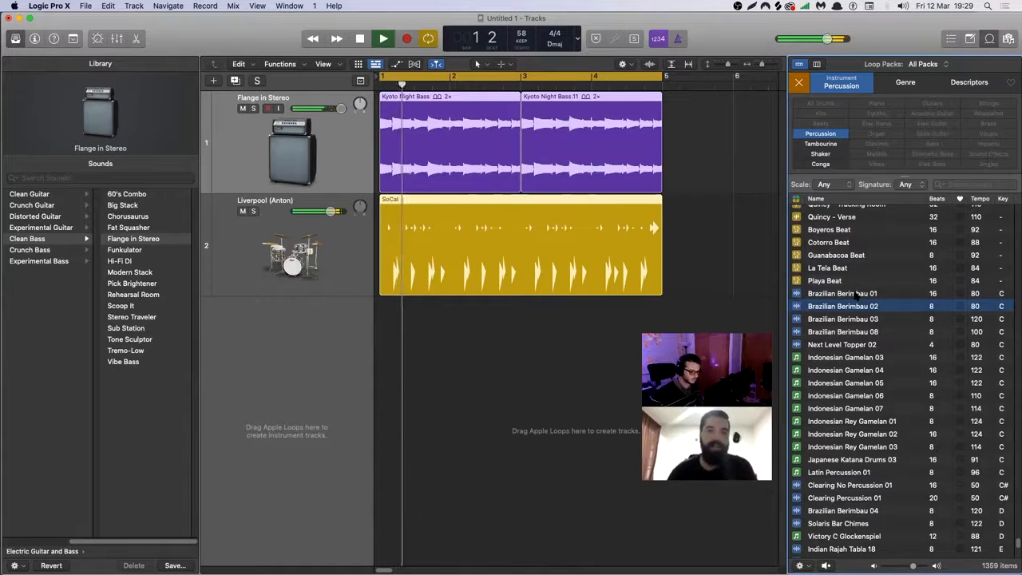
pyautogui.press('Up')
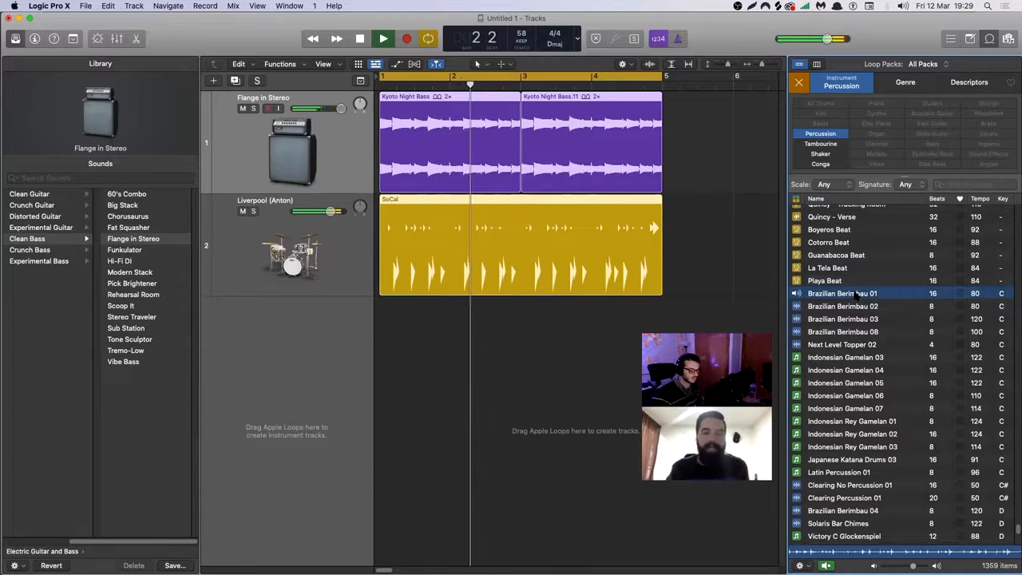
# Change the loop instrument filter from Percussion to Tambourine and audition Funky Strut Tambourine 04.
pyautogui.click(829, 145)
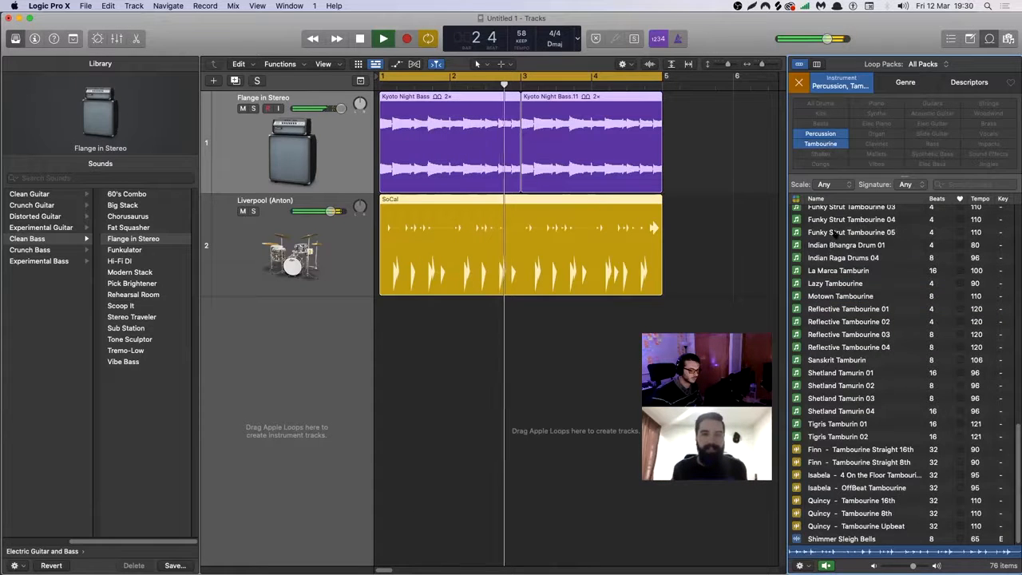
pyautogui.click(821, 134)
pyautogui.click(843, 222)
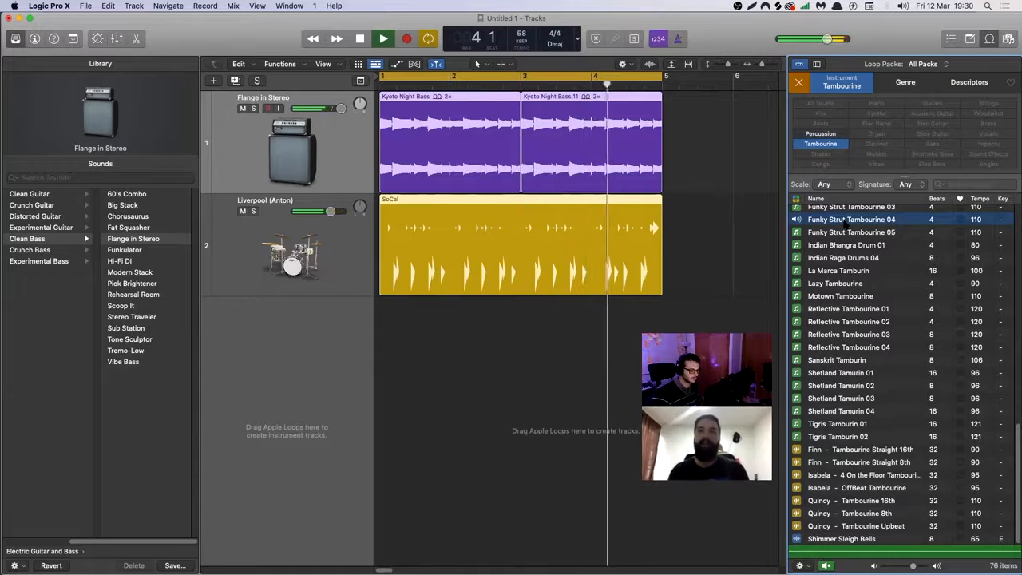
# Narrow the Tambourine loops to the Hip Hop genre and audition Shimmer Sleigh Bells and Hushed Tones Topper.
pyautogui.click(905, 82)
pyautogui.click(932, 113)
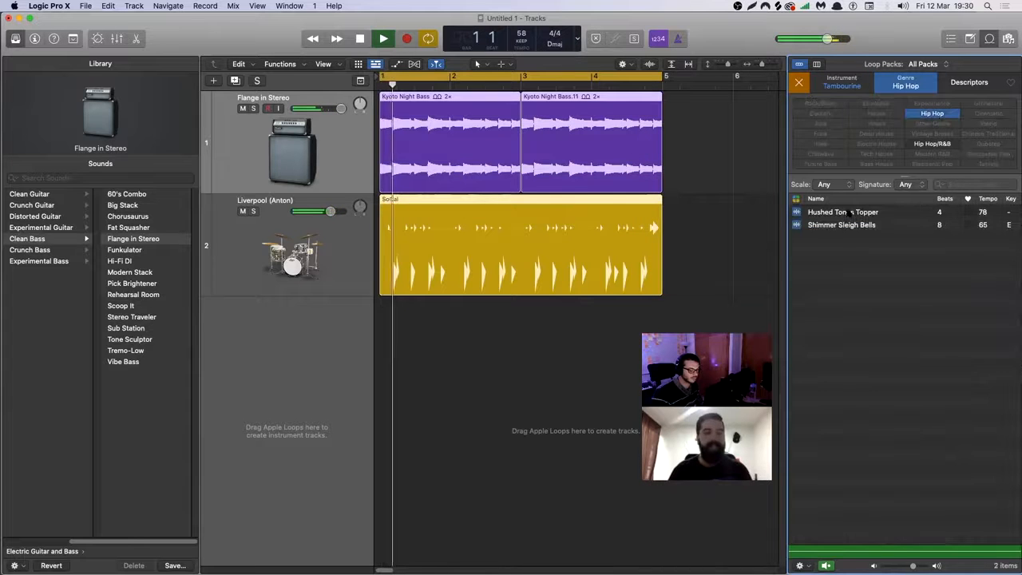
pyautogui.click(841, 224)
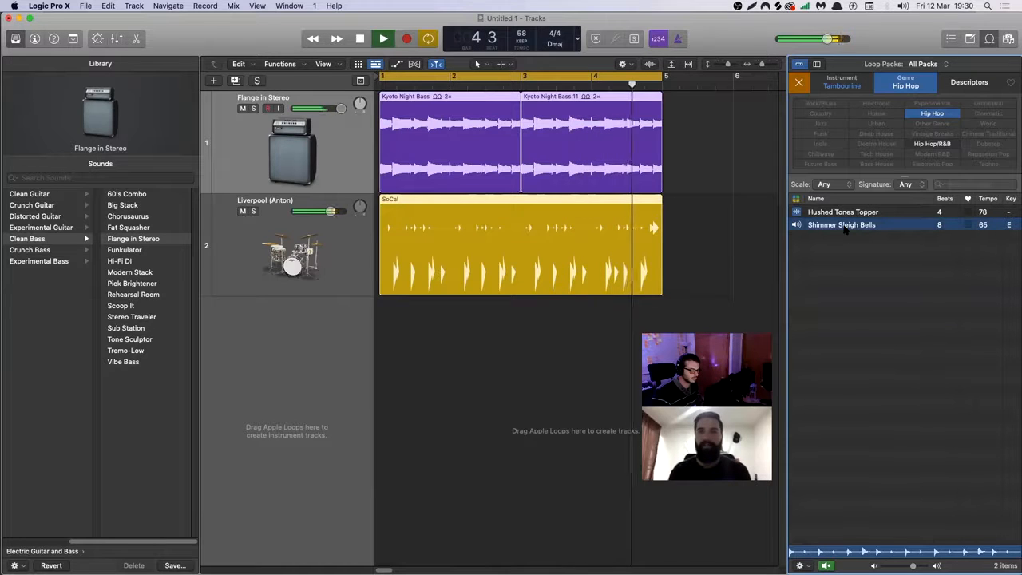
pyautogui.click(850, 214)
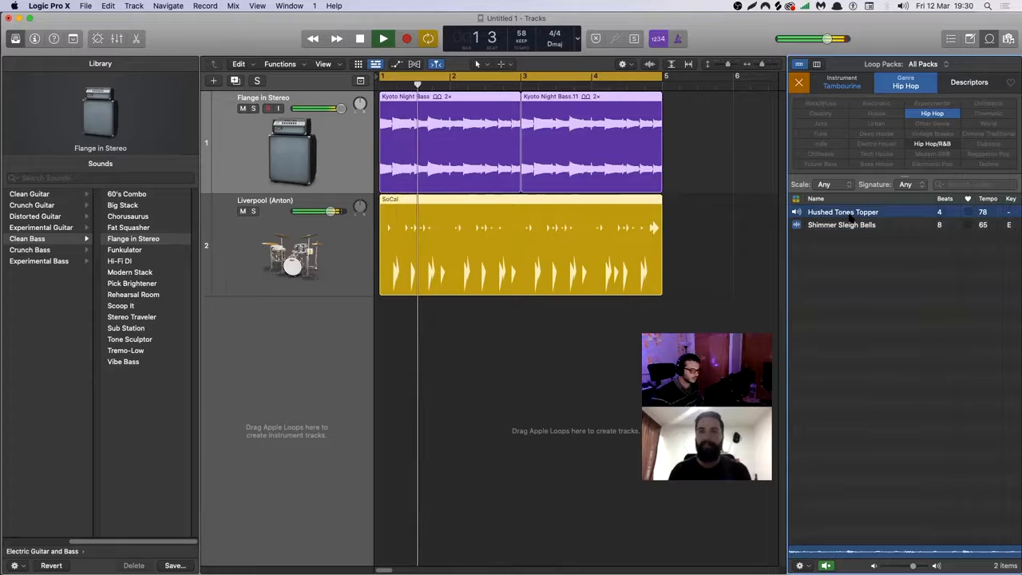
# Add the Shimmer Sleigh Bells loop at bar 1 on a new track and repeat it once to fill four bars.
pyautogui.click(863, 225)
pyautogui.moveTo(864, 226); pyautogui.dragTo(385, 336)
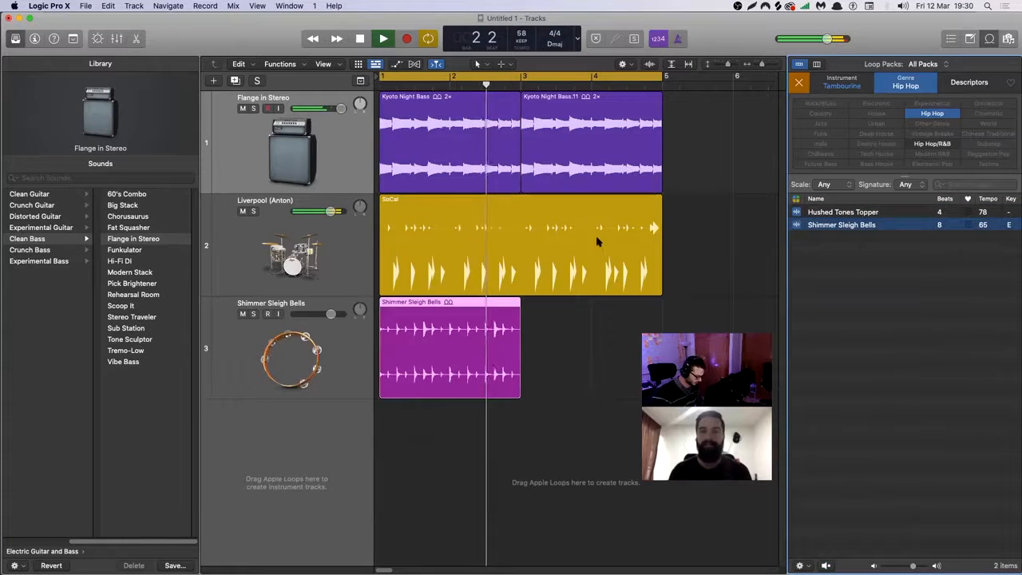
pyautogui.press('super+r')
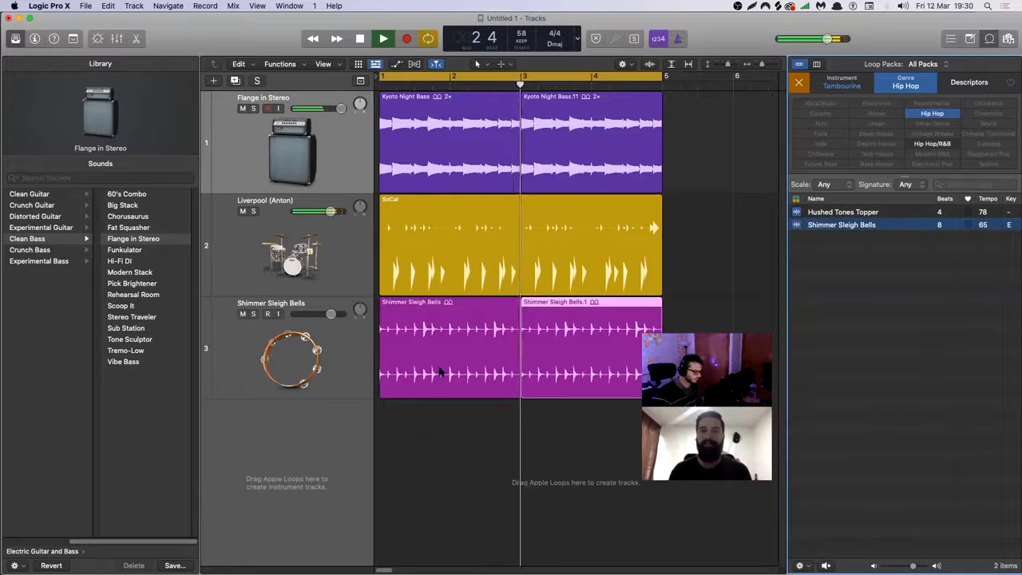
# Make the Liverpool drummer track the groove track and have the Shimmer Sleigh Bells track match its groove.
pyautogui.click(204, 240)
pyautogui.click(216, 348)
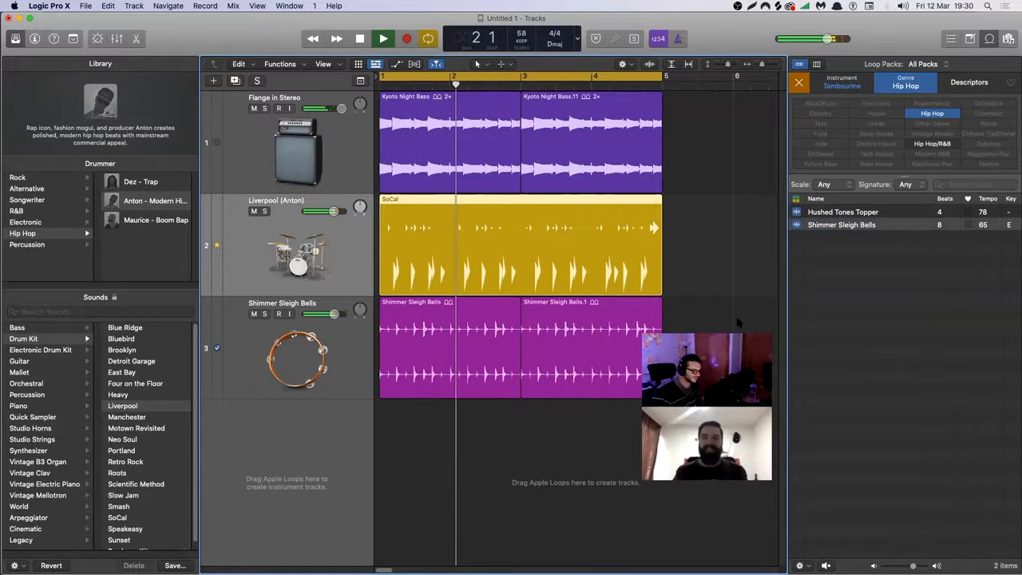
# Delete both Shimmer Sleigh Bells regions and switch the Hip Hop loop filter from Tambourine to Shaker.
pyautogui.moveTo(486, 409); pyautogui.dragTo(563, 351)
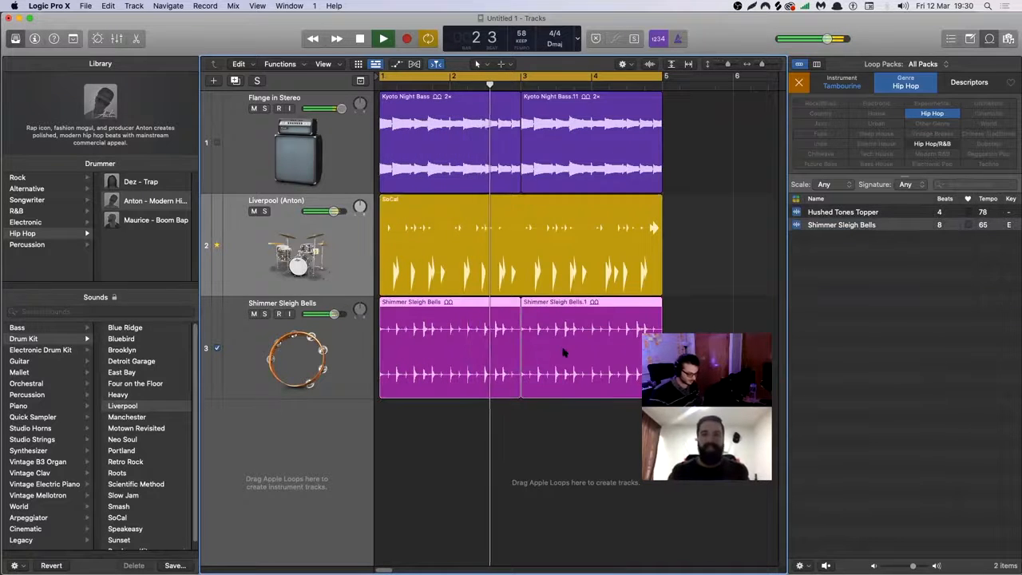
pyautogui.press('Delete')
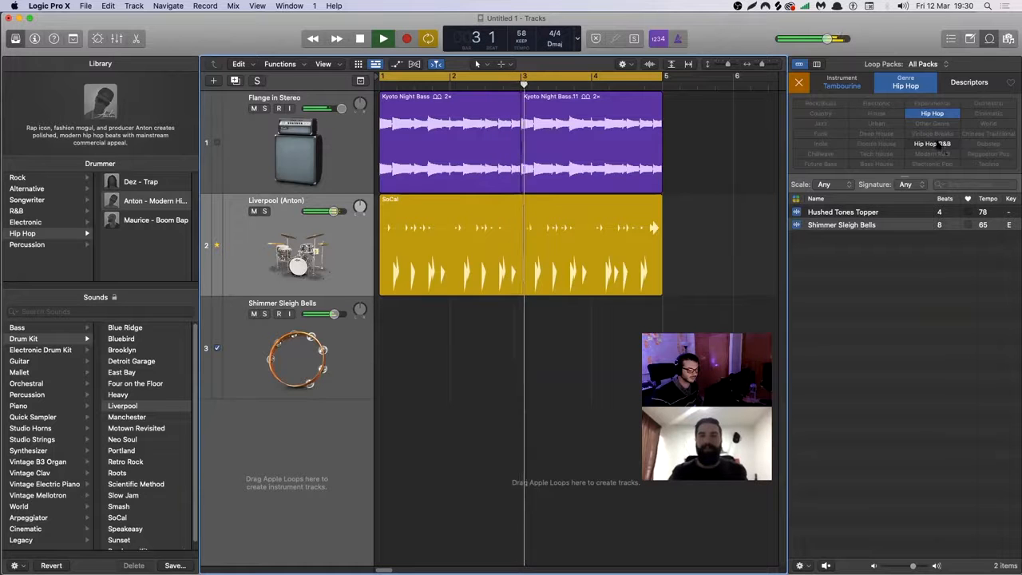
pyautogui.click(861, 92)
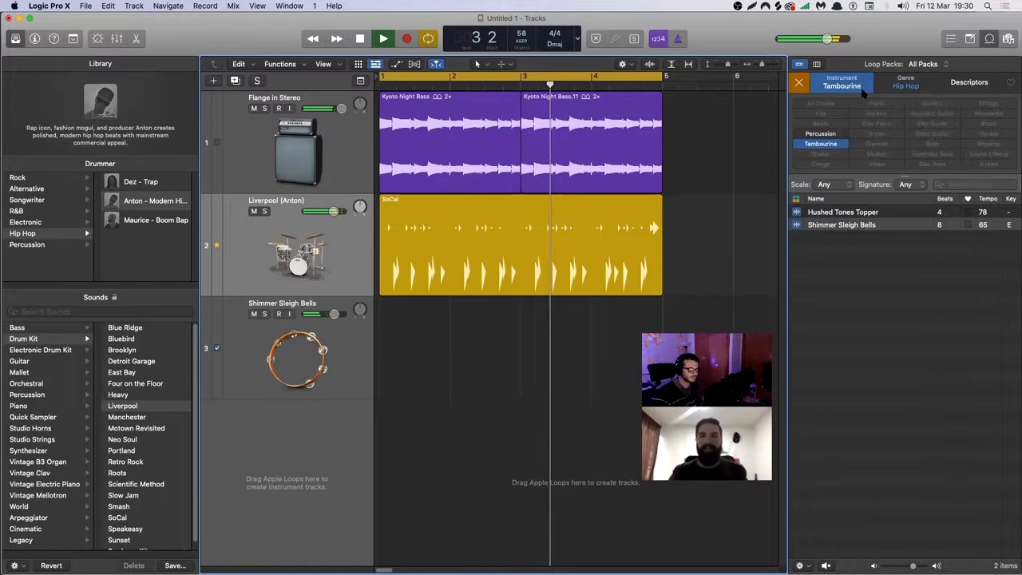
pyautogui.click(822, 143)
pyautogui.click(821, 154)
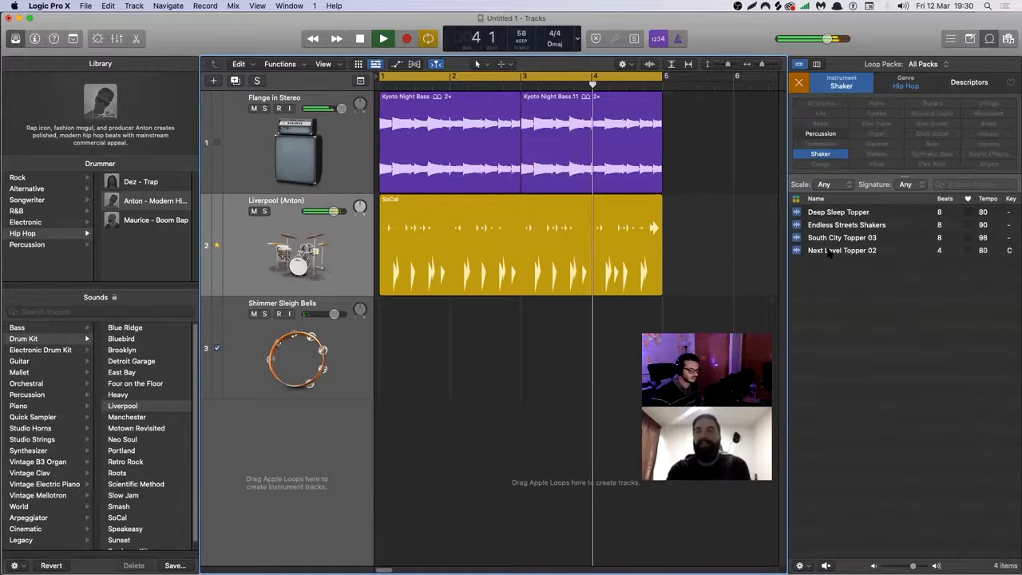
# Audition Deep Sleep Topper, Endless Streets Shakers, South City Topper 03 and Next Level Topper 02 against the playing groove.
pyautogui.click(828, 212)
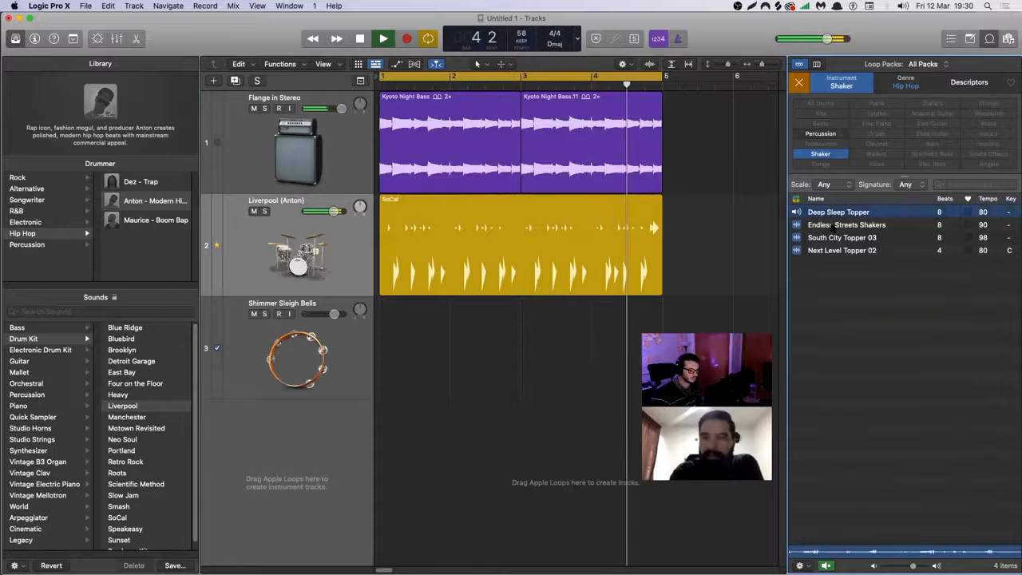
pyautogui.click(847, 229)
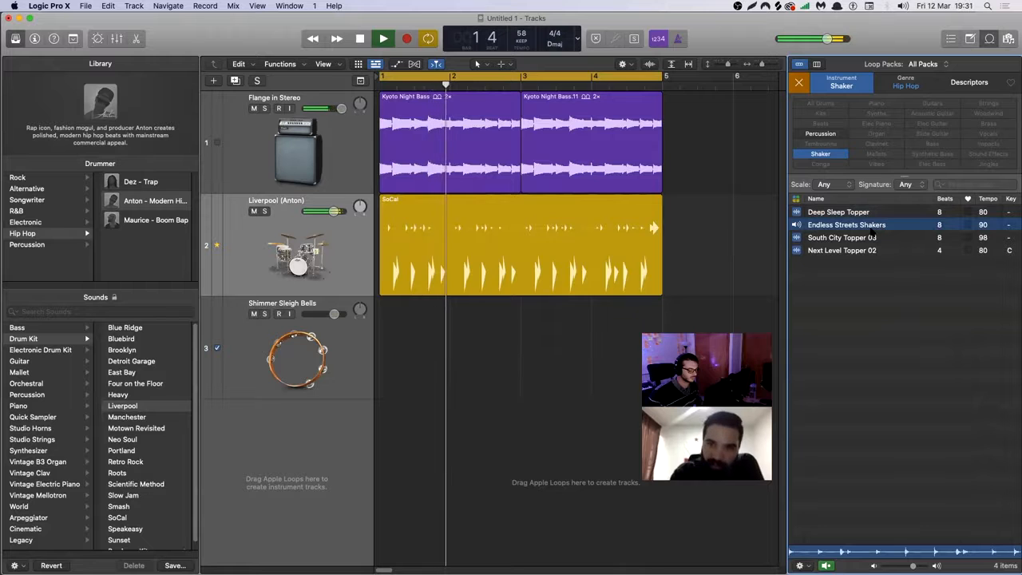
pyautogui.click(874, 237)
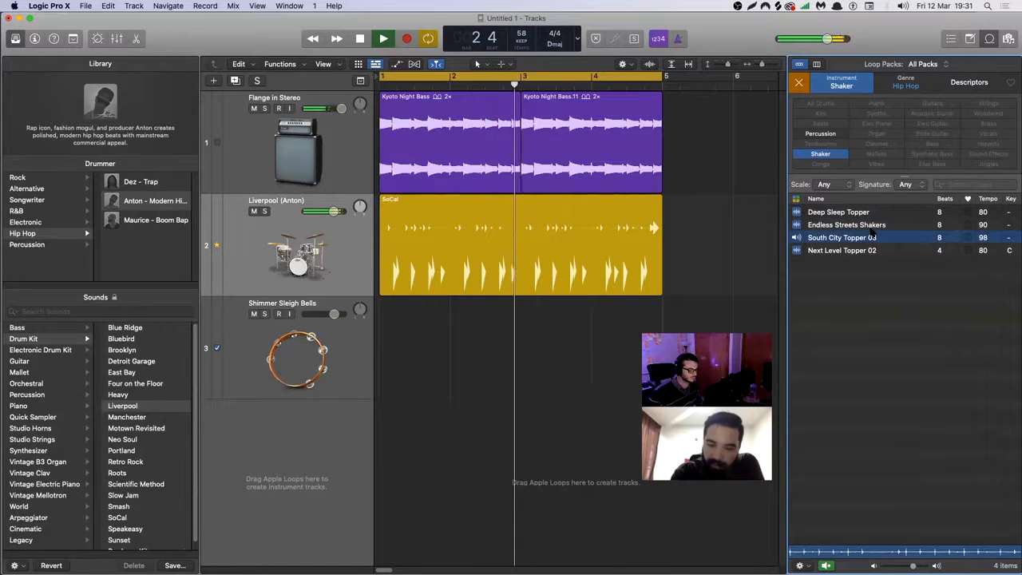
pyautogui.press('Down')
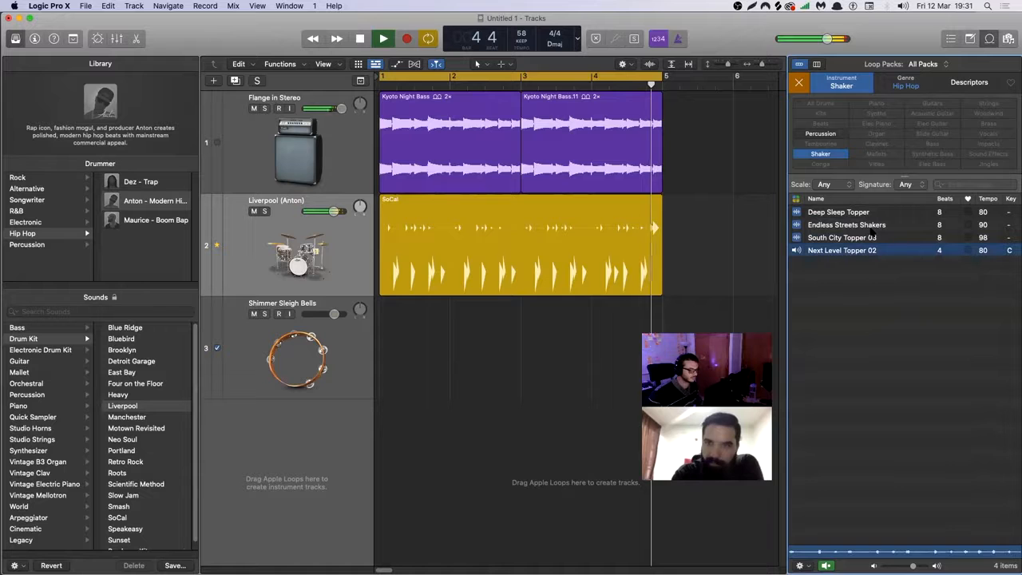
# Stop playback, place the Next Level Topper 02 loop at bar 1 on the empty third track and hide the Library.
pyautogui.press('space')
pyautogui.moveTo(839, 250); pyautogui.dragTo(377, 336)
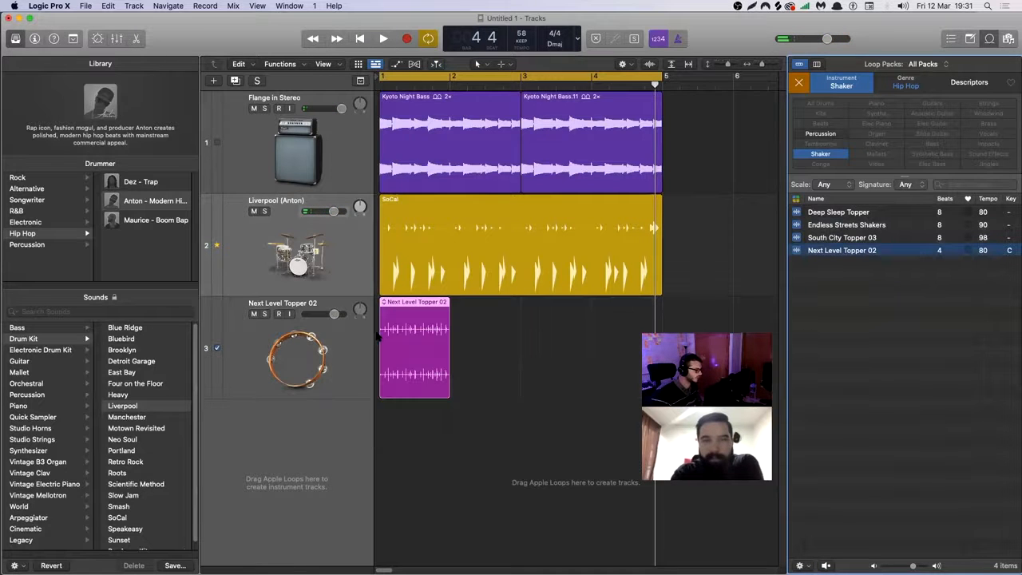
pyautogui.click(14, 38)
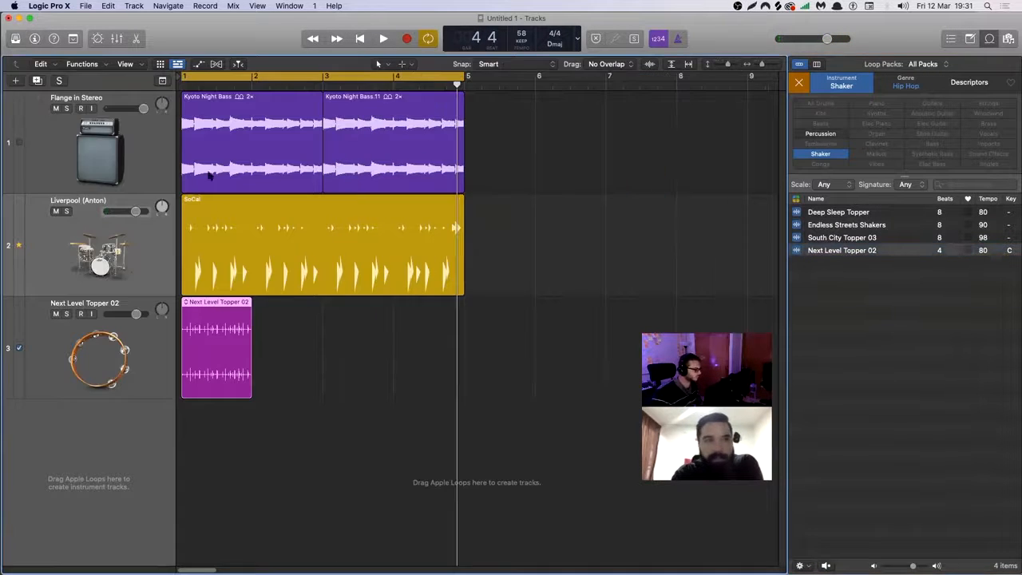
# Listen to the Next Level Topper 02 region with the drums and trim its start to just before 1 1 3.
pyautogui.press('space')
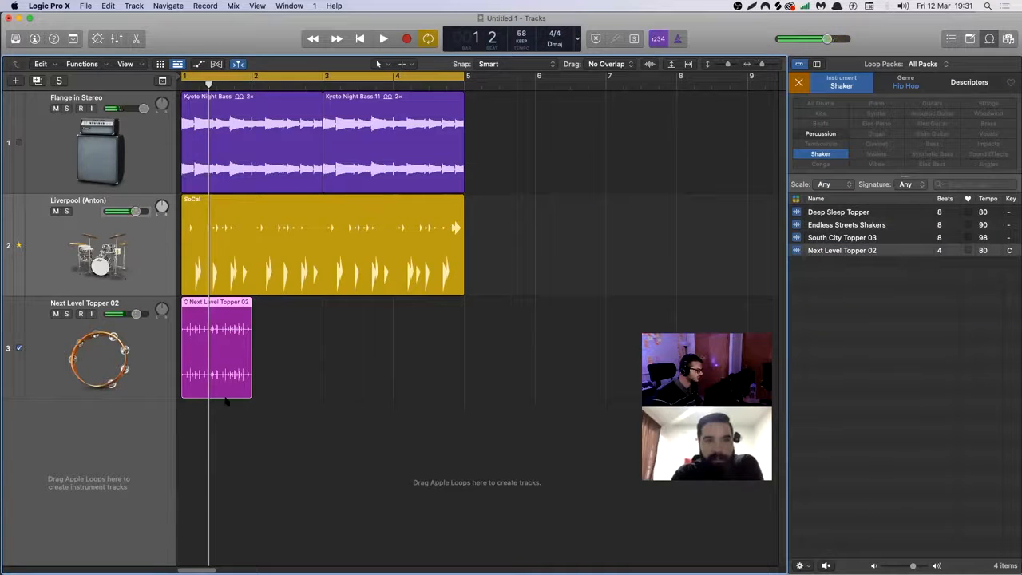
pyautogui.moveTo(191, 424); pyautogui.dragTo(293, 292)
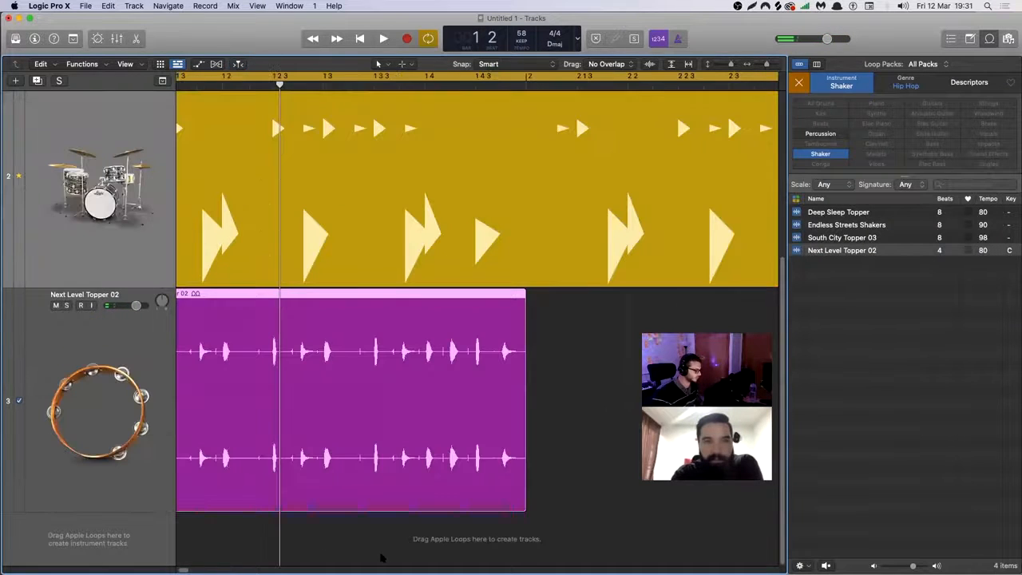
pyautogui.press('space')
pyautogui.press('space')
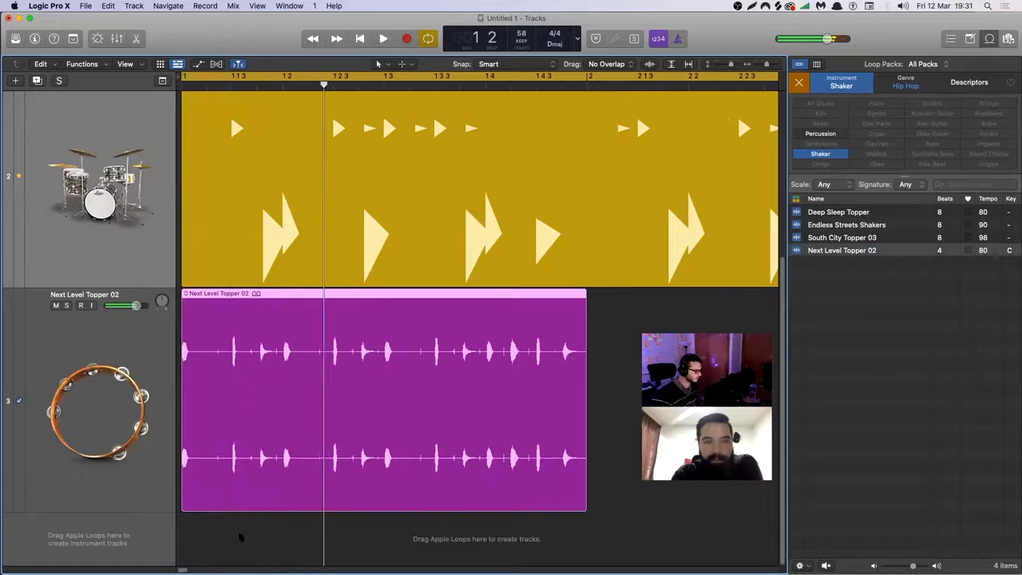
pyautogui.moveTo(184, 506); pyautogui.dragTo(229, 508)
pyautogui.press('space')
pyautogui.press('space')
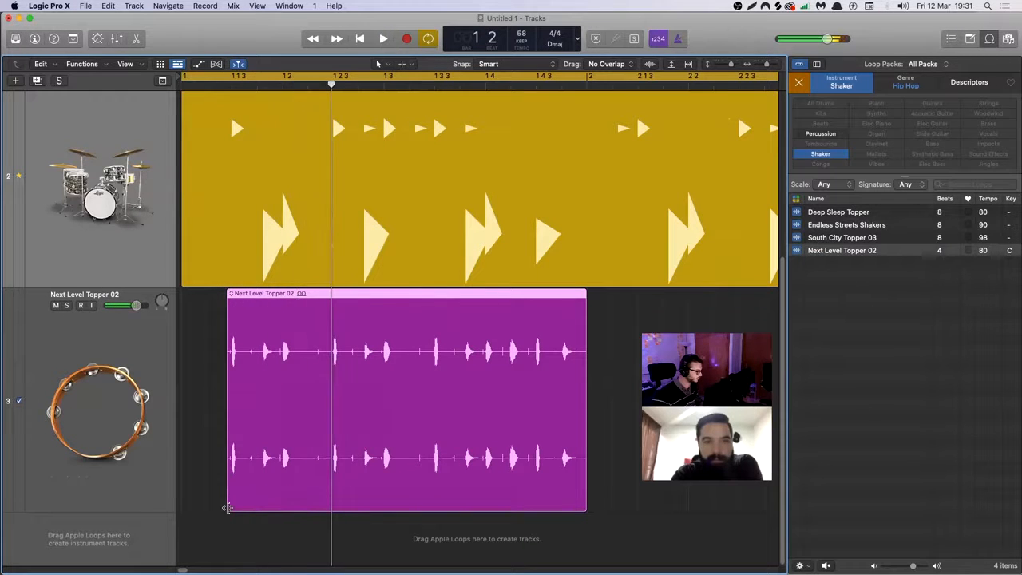
# Split the Next Level Topper 02 region shortly after 1 2 3, delete the part behind the cut and play back the result.
pyautogui.moveTo(360, 306); pyautogui.dragTo(604, 456)
pyautogui.click(557, 462)
pyautogui.press('Delete')
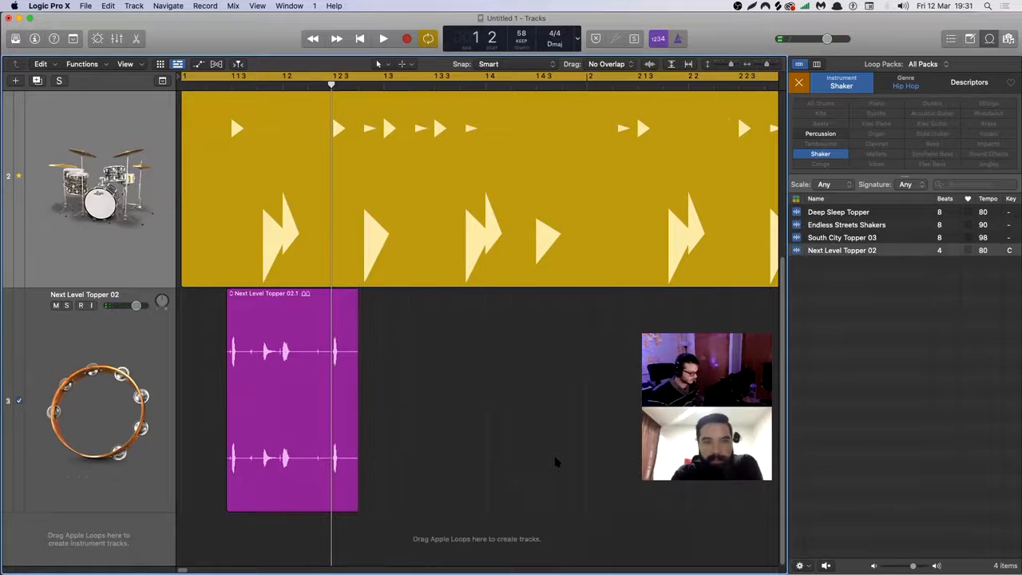
pyautogui.press('space')
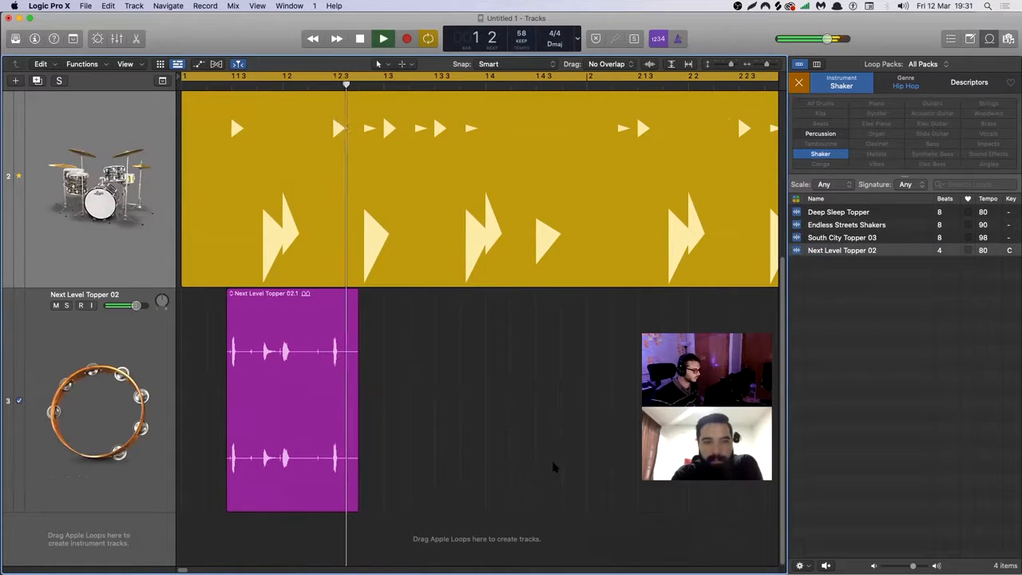
pyautogui.press('space')
# Try the shortened topper region at other positions in the first bar during playback, and undo the changes.
pyautogui.moveTo(328, 412); pyautogui.dragTo(459, 421)
pyautogui.press('space')
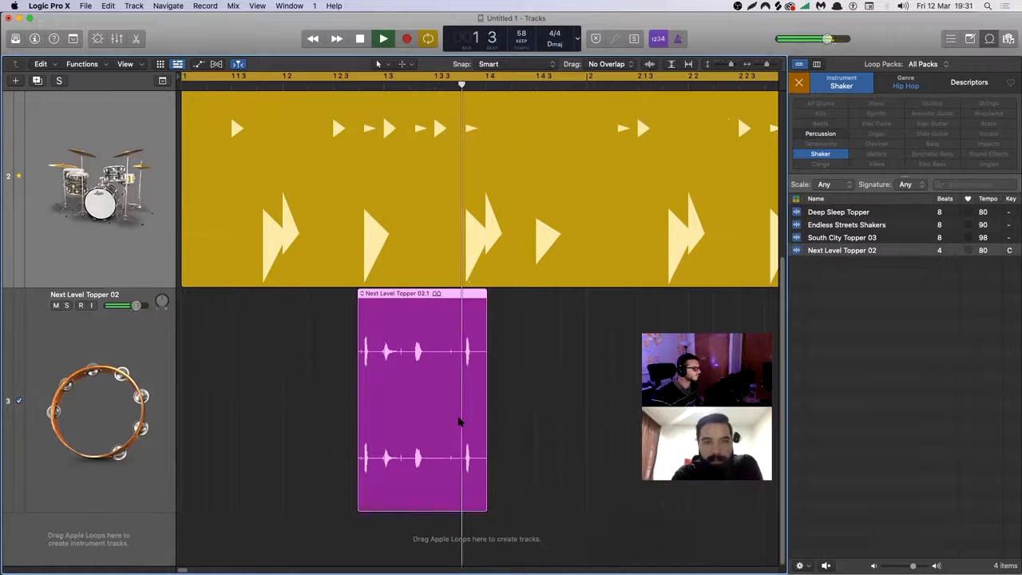
pyautogui.press('space')
pyautogui.moveTo(460, 422); pyautogui.dragTo(385, 415)
pyautogui.press('super+z')
pyautogui.press('space')
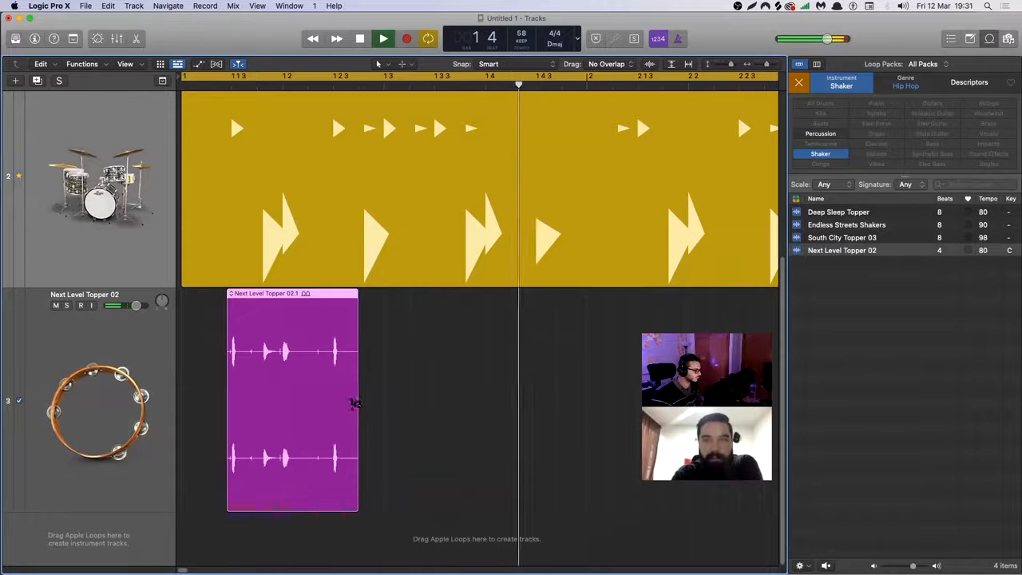
pyautogui.press('space')
pyautogui.keyDown('alt'); pyautogui.moveTo(347, 408); pyautogui.dragTo(575, 407); pyautogui.keyUp('alt')
pyautogui.press('space')
pyautogui.press('super+z')
# Copy the shortened topper region to about 1 3 2 and listen to it with the groove.
pyautogui.keyDown('alt'); pyautogui.moveTo(310, 403); pyautogui.dragTo(492, 408); pyautogui.keyUp('alt')
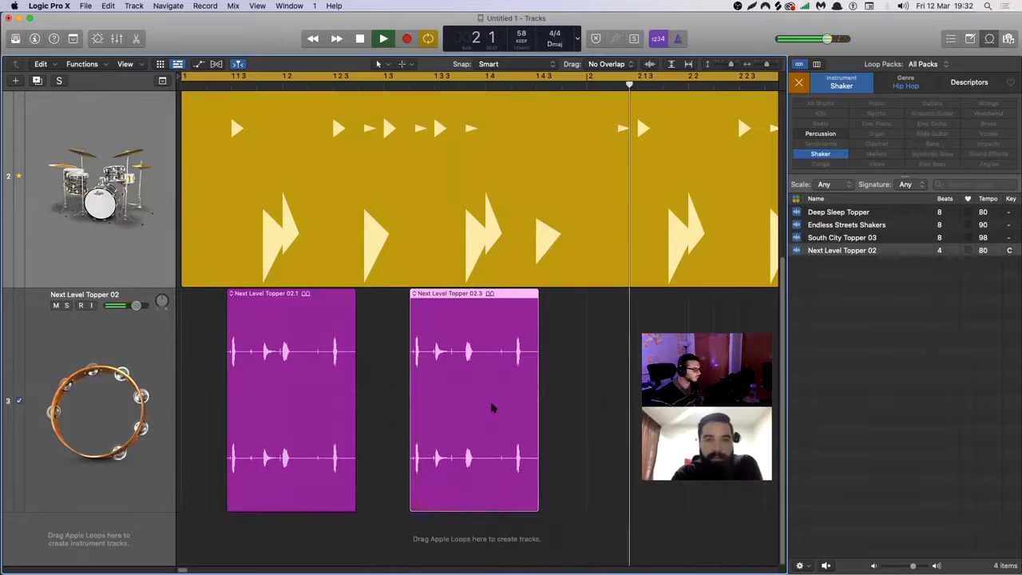
pyautogui.press('space')
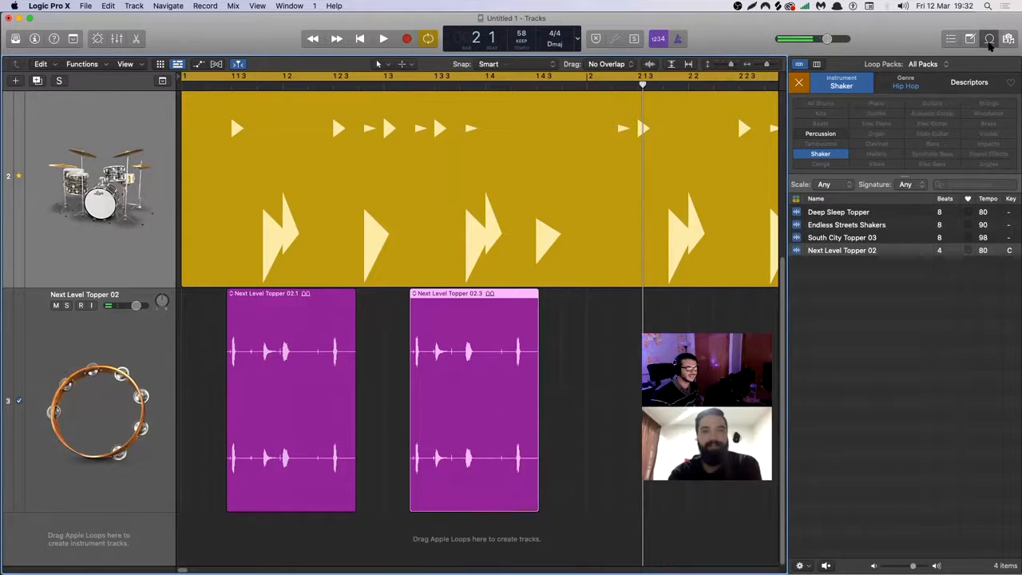
# Hide the Loop Browser and copy both topper regions so that the copied pair starts at bar 2.
pyautogui.click(990, 38)
pyautogui.moveTo(401, 418); pyautogui.dragTo(651, 415)
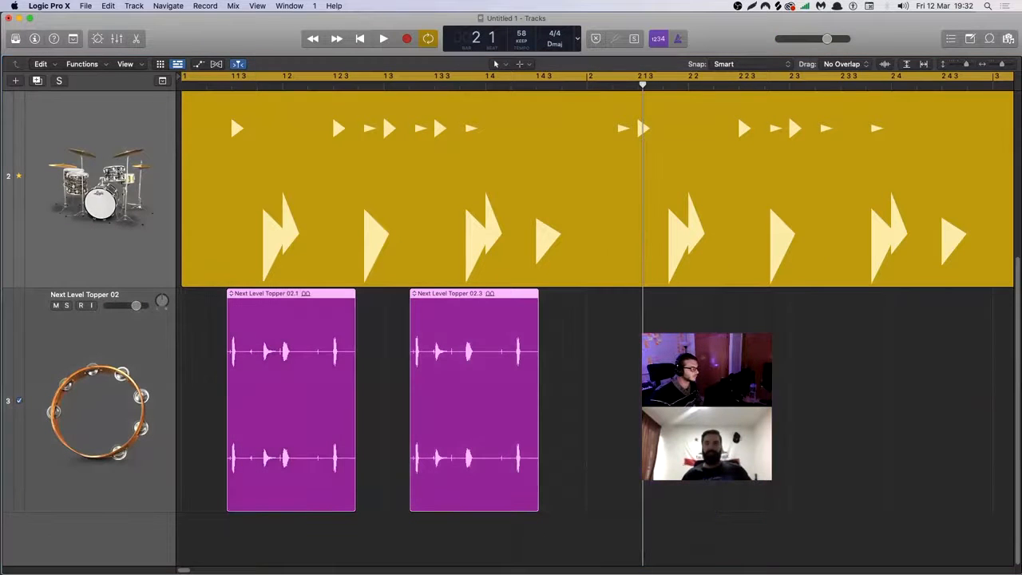
pyautogui.keyDown('alt'); pyautogui.moveTo(322, 406); pyautogui.dragTo(682, 406); pyautogui.keyUp('alt')
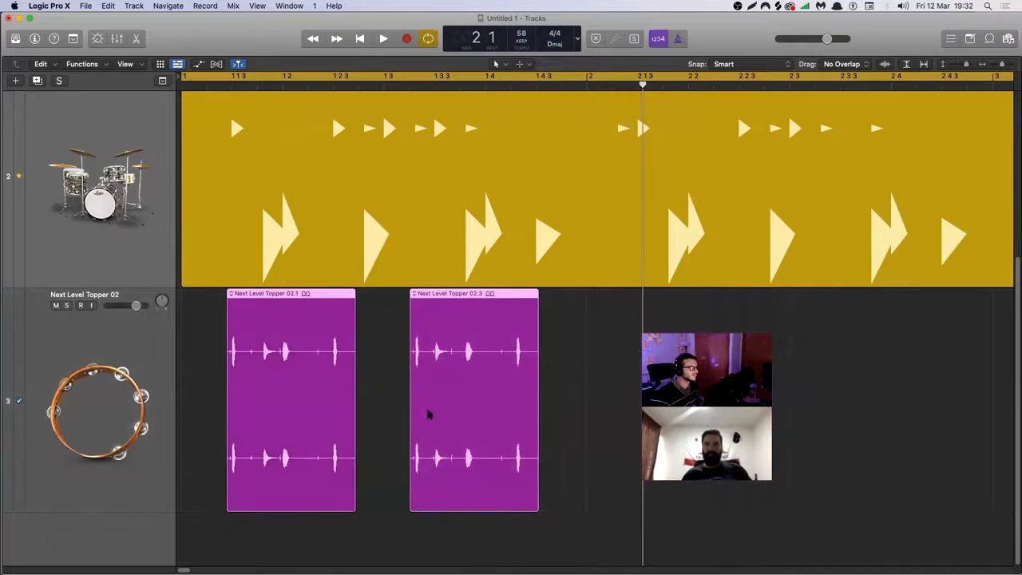
pyautogui.keyDown('alt'); pyautogui.moveTo(356, 397); pyautogui.dragTo(636, 404); pyautogui.keyUp('alt')
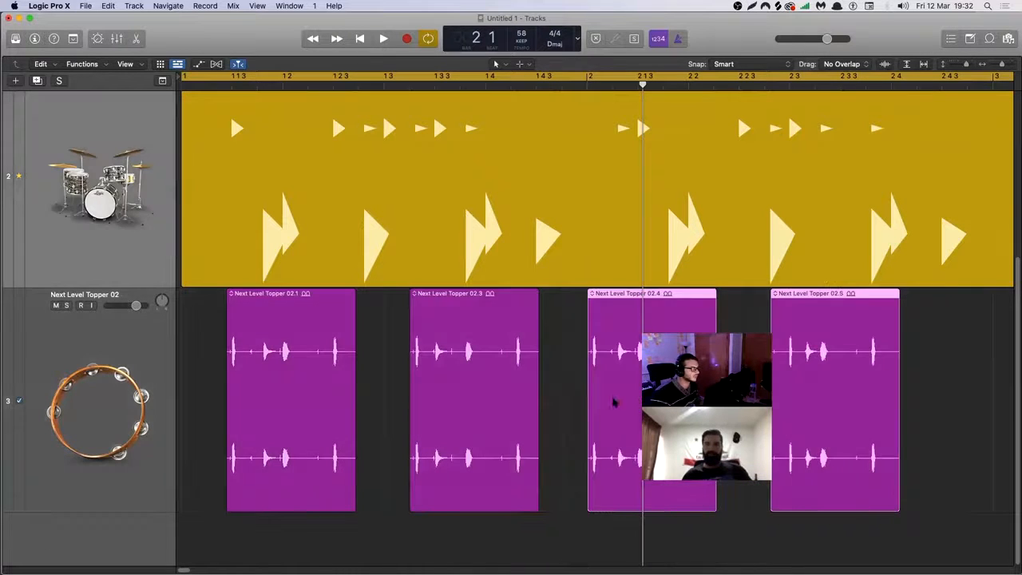
# Play the topper pattern and shorten the second topper region to end shortly after 1 4.
pyautogui.press('space')
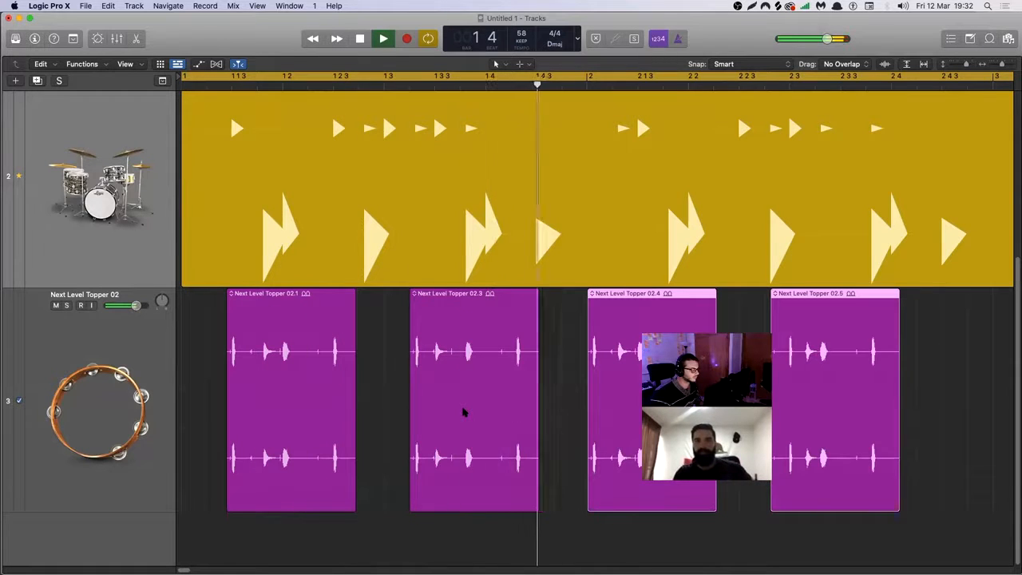
pyautogui.moveTo(534, 502); pyautogui.dragTo(509, 502)
pyautogui.press('space')
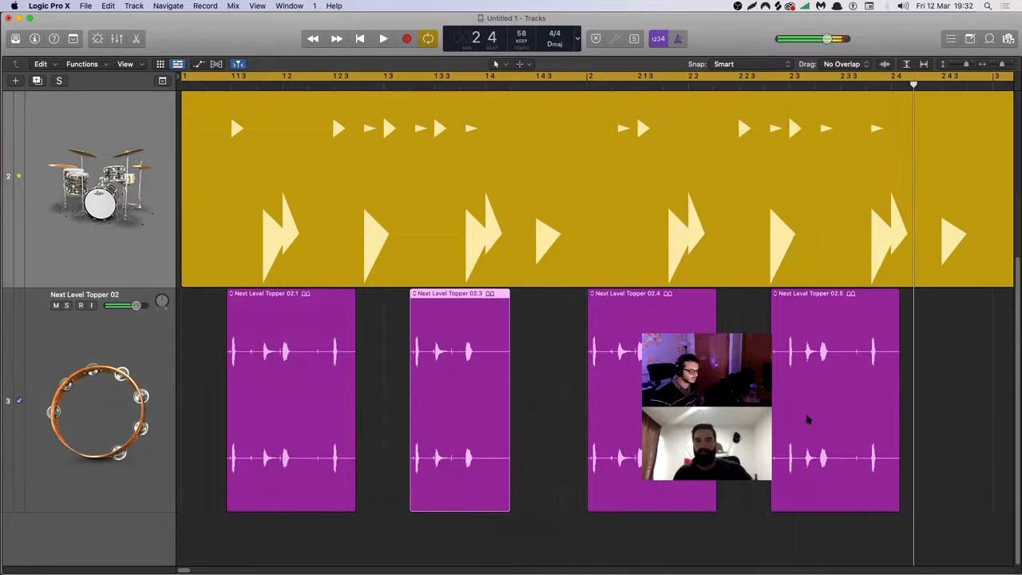
# Delete the last topper region in bar 2, extend the one before it almost to bar 3 and play from the beginning.
pyautogui.moveTo(953, 366); pyautogui.dragTo(860, 410)
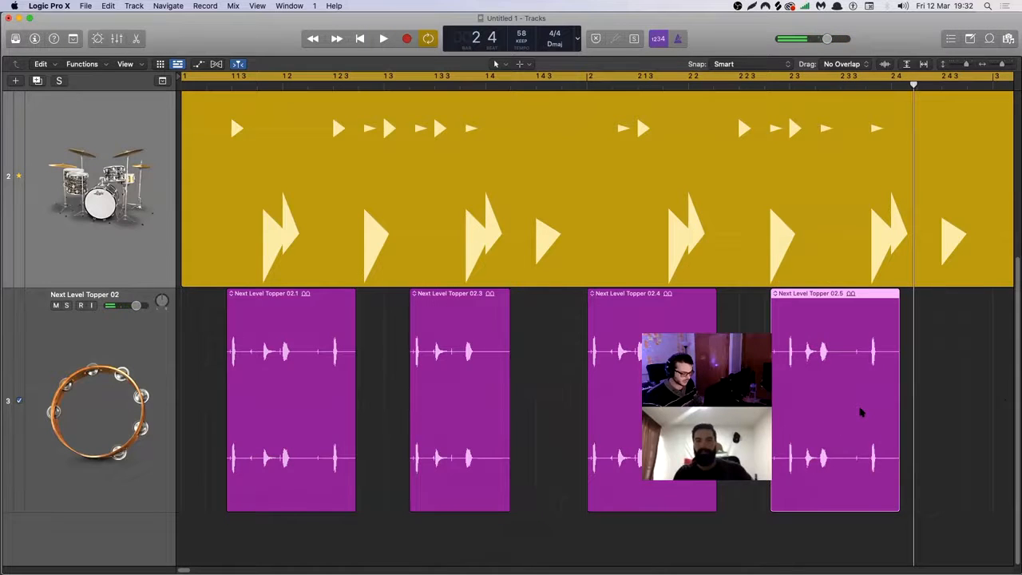
pyautogui.press('Delete')
pyautogui.moveTo(715, 509); pyautogui.dragTo(988, 509)
pyautogui.press('space')
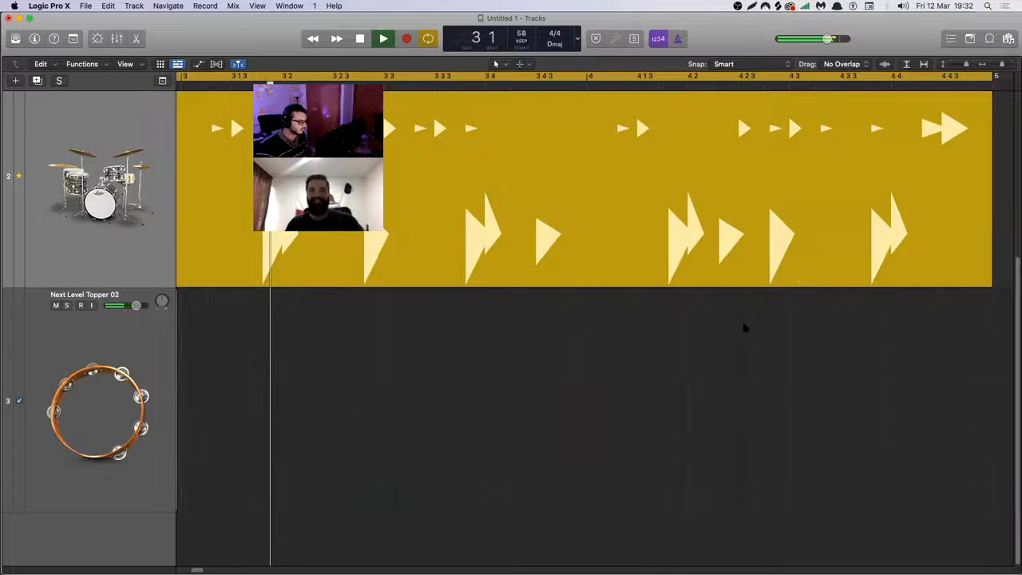
pyautogui.press('Return')
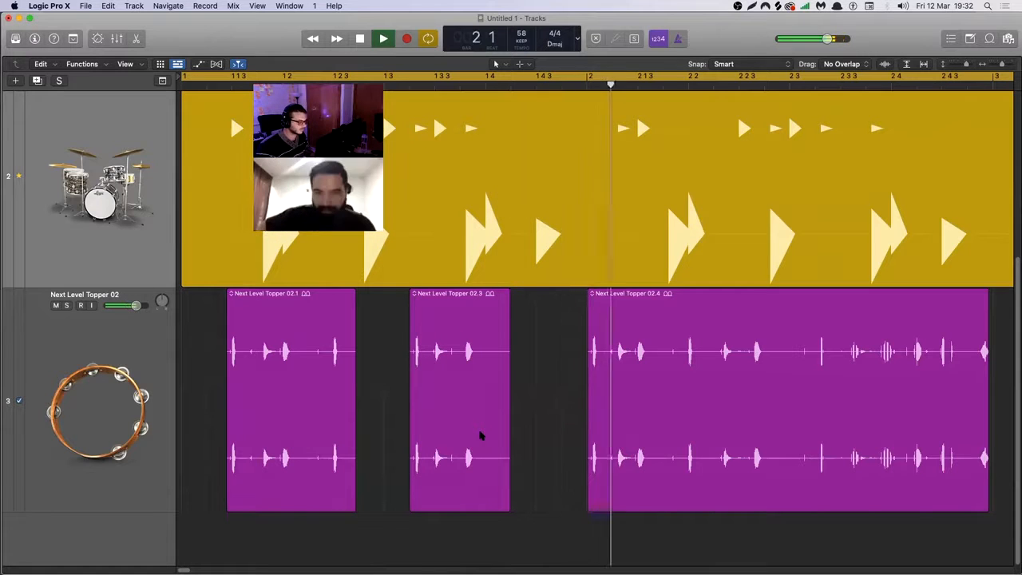
# Split the bar 2 topper region shortly after 2 2, move its second part to just before 2 4 and play the result.
pyautogui.press('space')
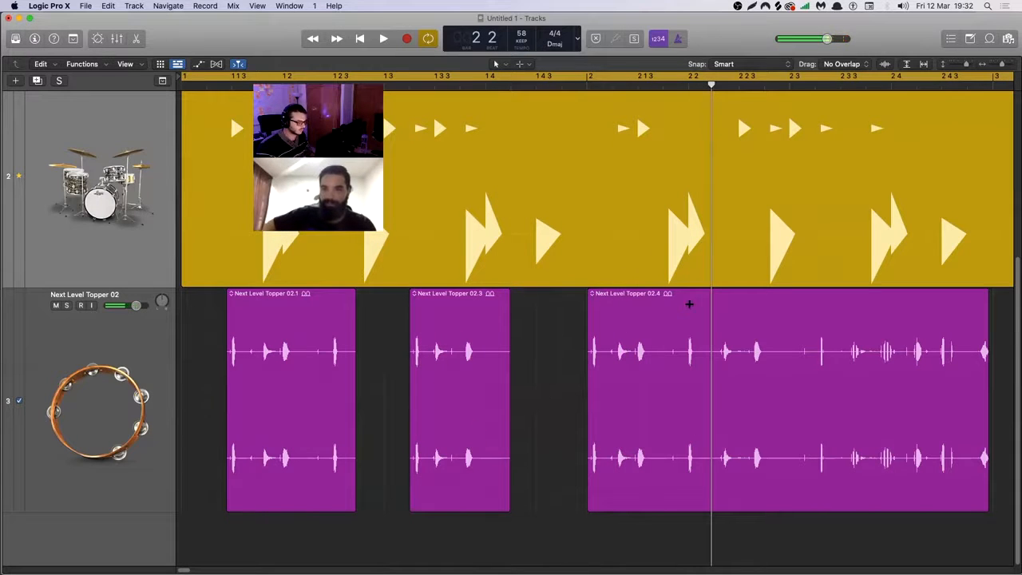
pyautogui.click(713, 298)
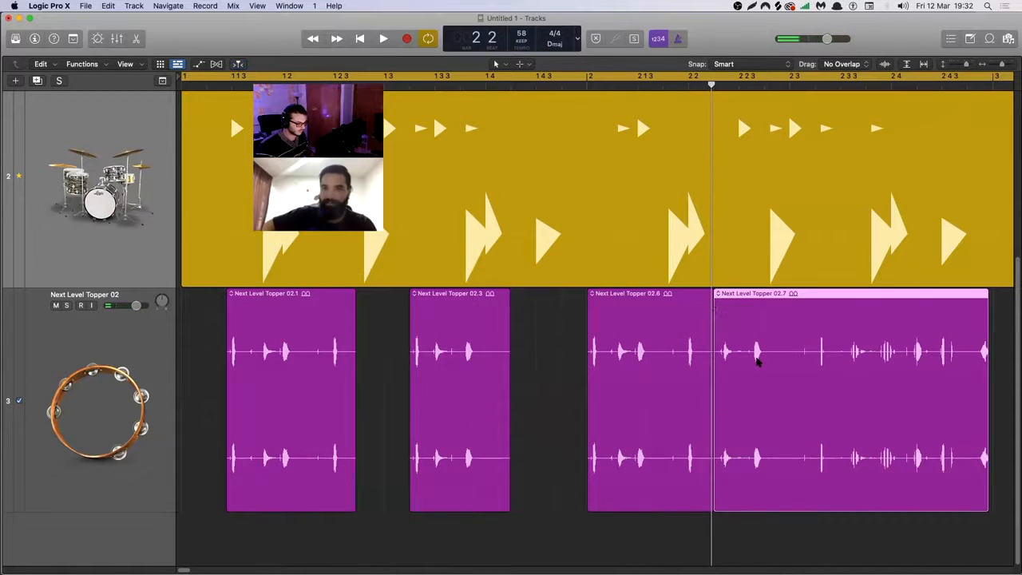
pyautogui.moveTo(743, 390); pyautogui.dragTo(909, 385)
pyautogui.press('space')
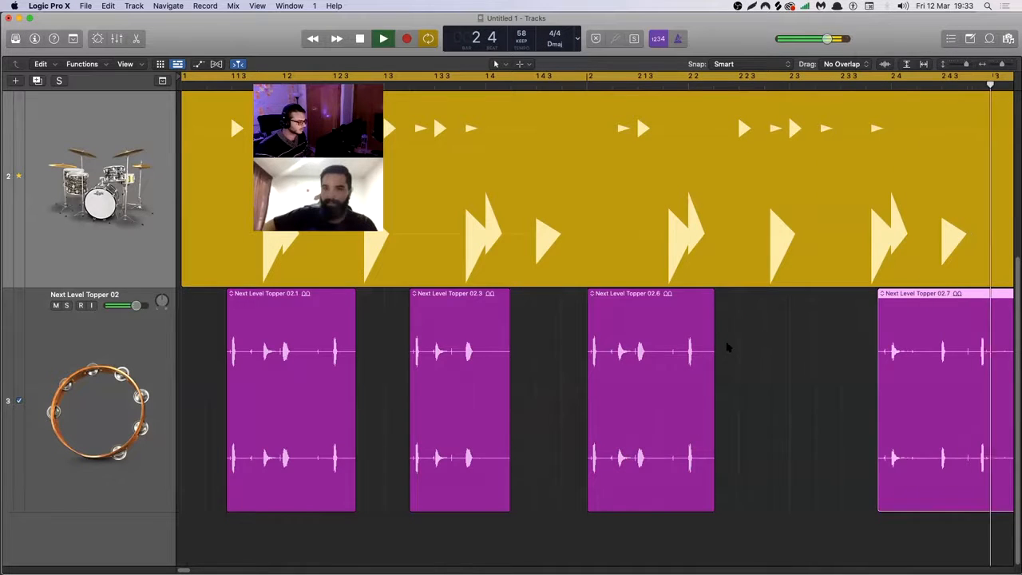
pyautogui.press('space')
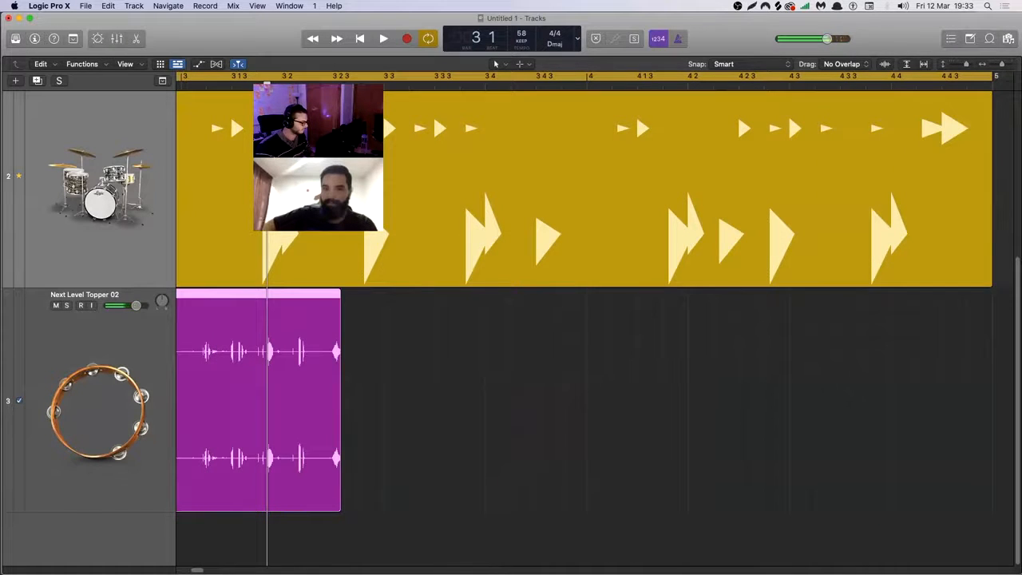
# Move the split-off topper region to 2 3, then slightly earlier, listening to the groove after each move.
pyautogui.hscroll(-10, 549, 386)
pyautogui.moveTo(540, 386); pyautogui.dragTo(462, 380)
pyautogui.press('space')
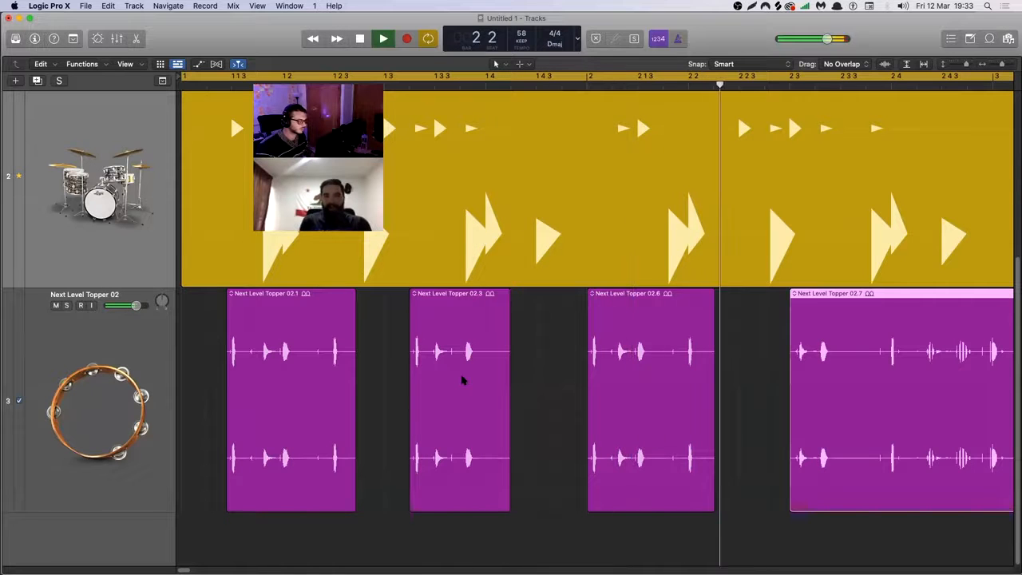
pyautogui.press('space')
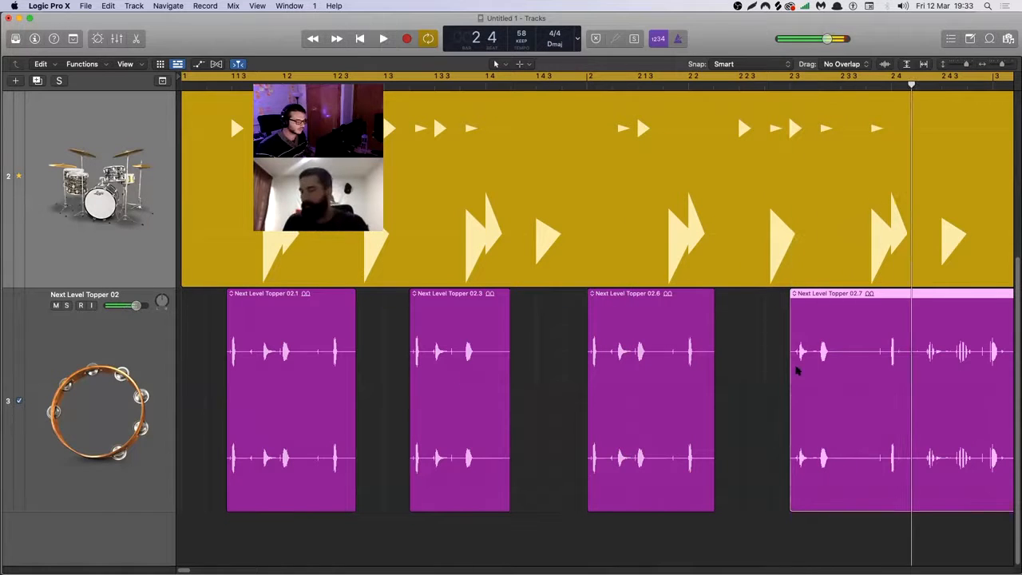
pyautogui.moveTo(799, 372); pyautogui.dragTo(773, 372)
pyautogui.press('space')
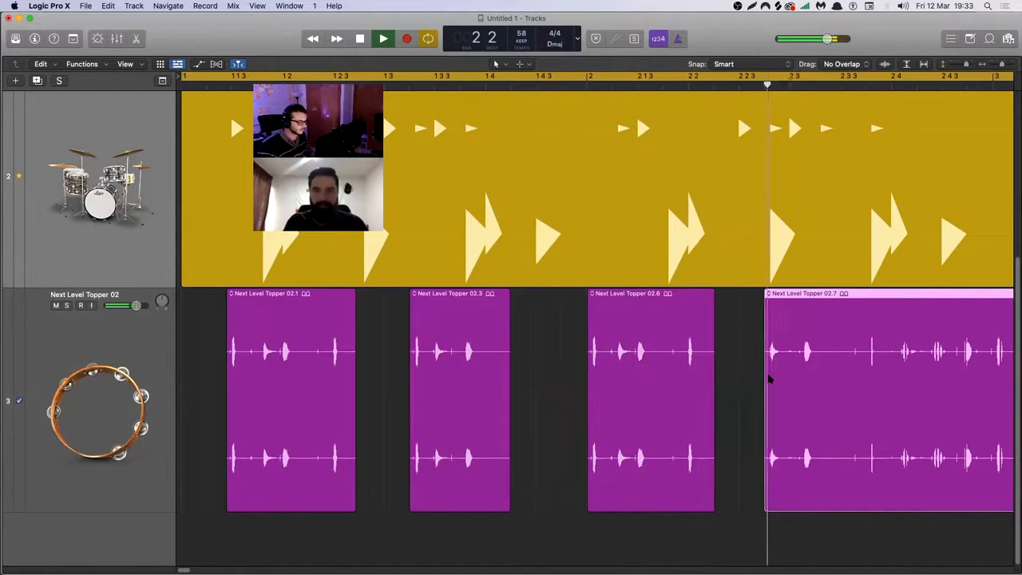
pyautogui.press('space')
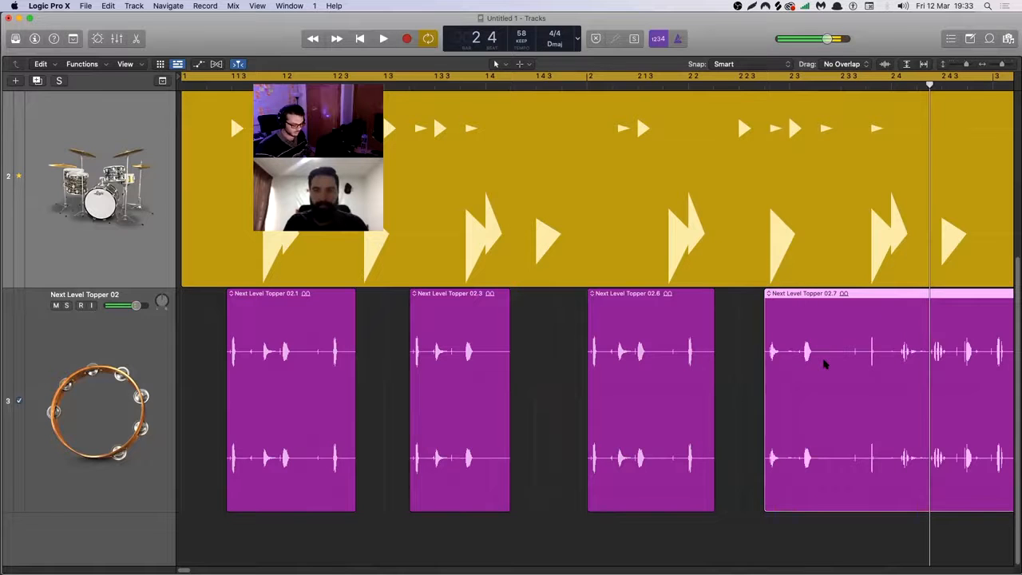
# Replace the split-off topper region with a copy of the first topper region at 2 3 and listen to it.
pyautogui.press('Delete')
pyautogui.click(627, 395)
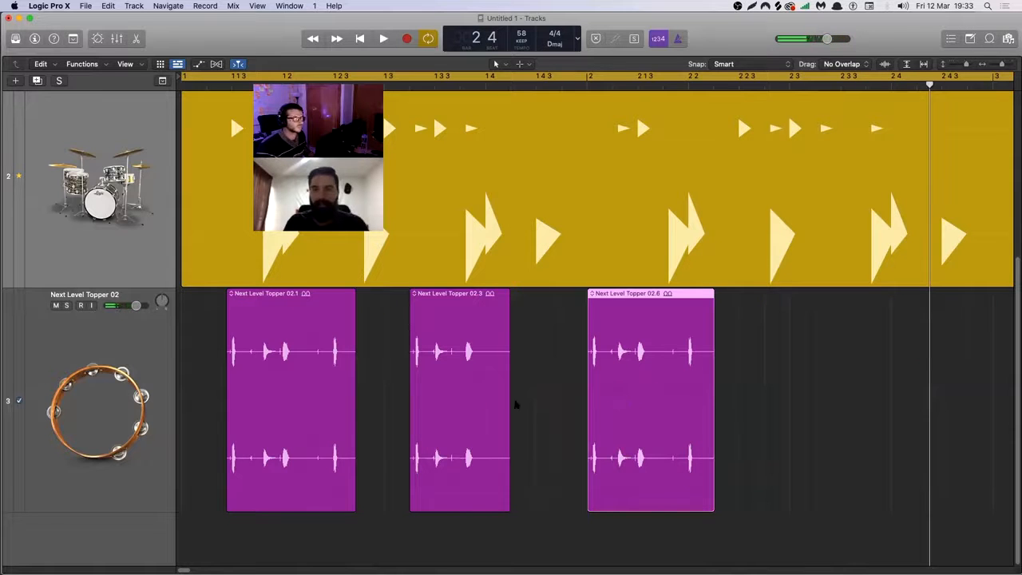
pyautogui.click(310, 391)
pyautogui.moveTo(304, 391); pyautogui.dragTo(851, 387)
pyautogui.press('space')
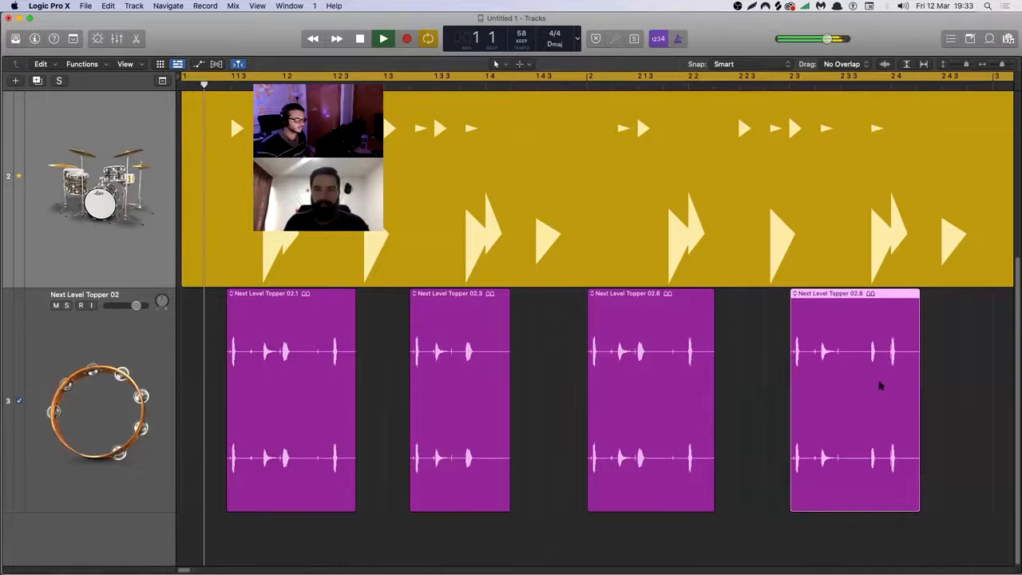
pyautogui.click(943, 392)
pyautogui.press('z')
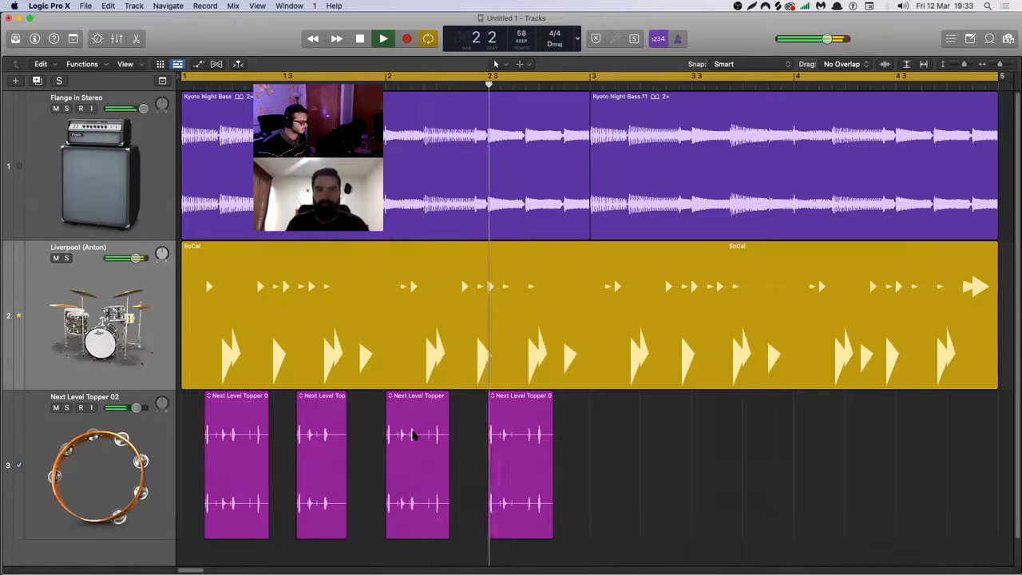
pyautogui.press('space')
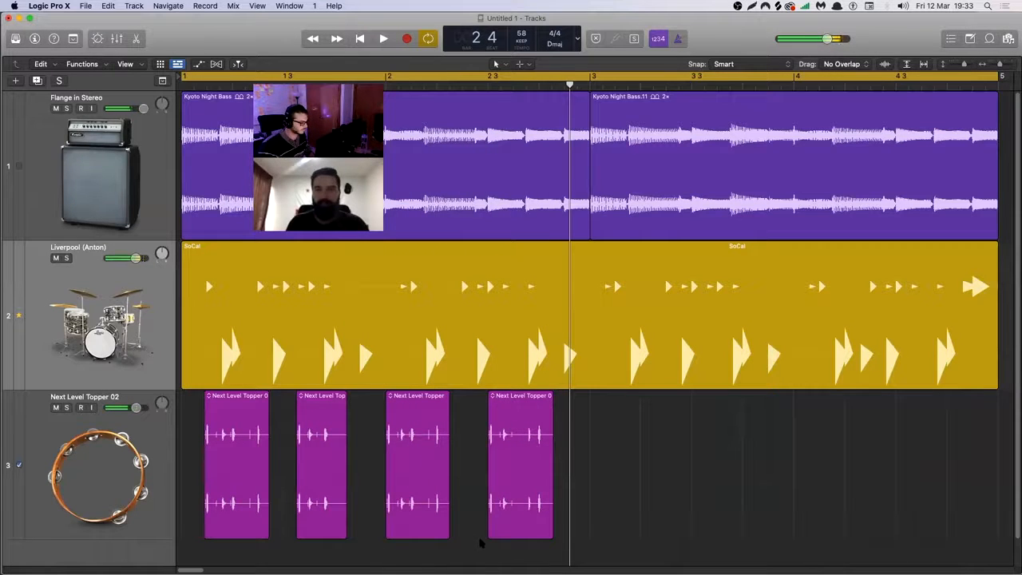
# Delete all Next Level Topper 02 regions, leaving the third track empty.
pyautogui.moveTo(489, 535); pyautogui.dragTo(524, 533)
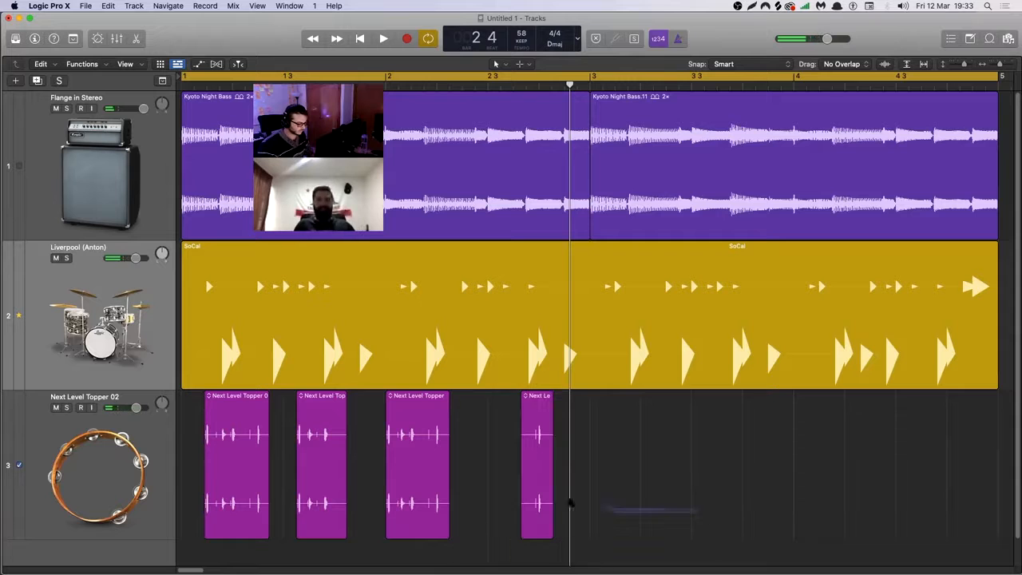
pyautogui.press('Delete')
pyautogui.press('space')
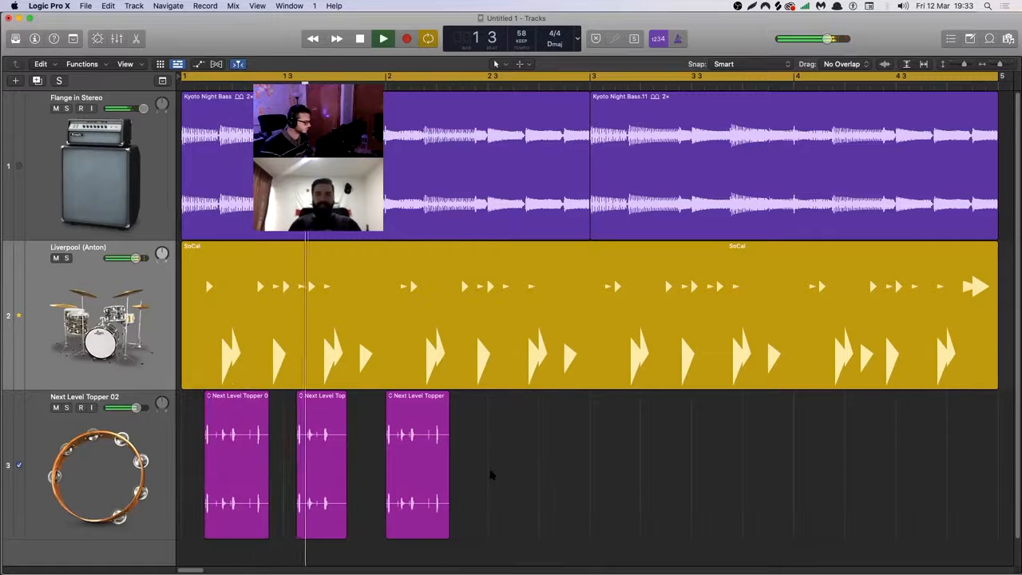
pyautogui.moveTo(458, 451); pyautogui.dragTo(223, 477)
pyautogui.press('Delete')
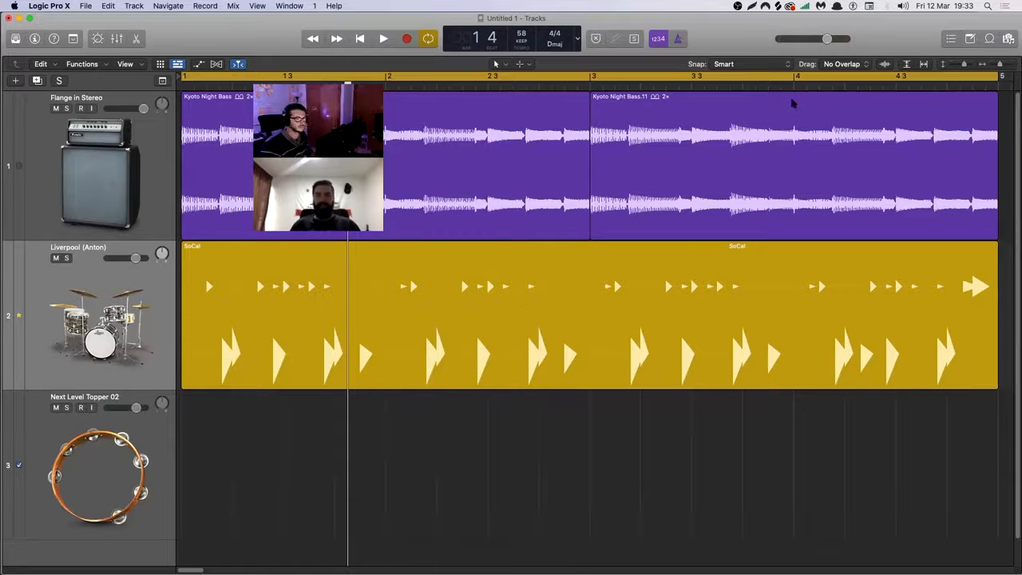
# Show the Loop Browser, remove the Shaker filter and preview Brass Tacks Synth Bells 01 among the Mallets loops.
pyautogui.click(998, 36)
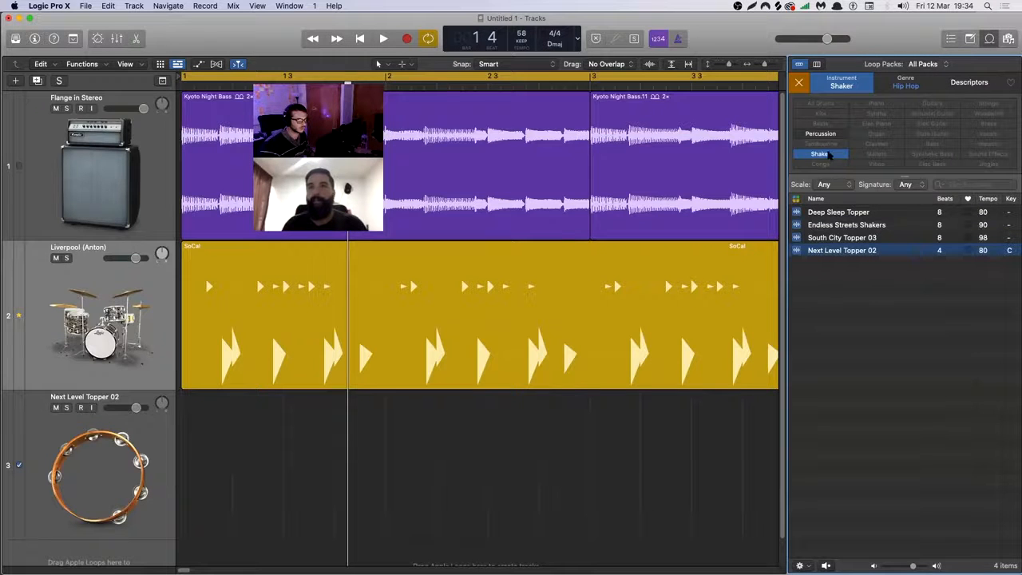
pyautogui.click(829, 155)
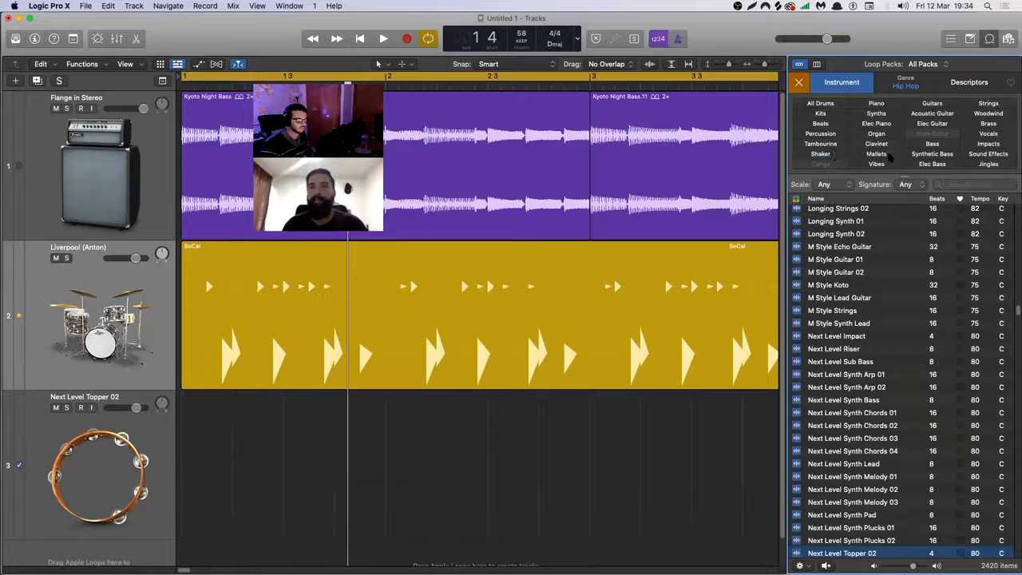
pyautogui.click(877, 154)
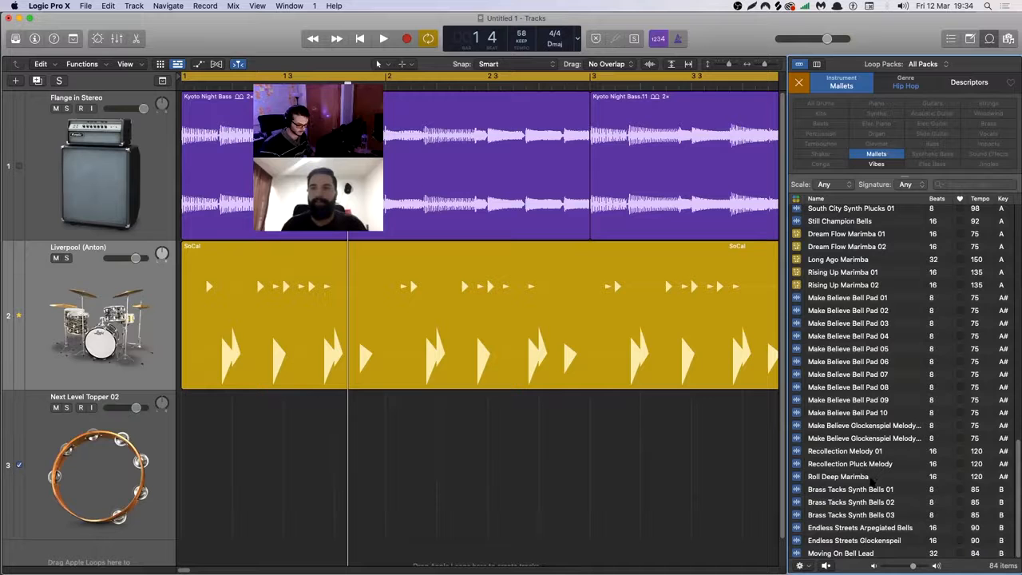
pyautogui.click(866, 490)
pyautogui.click(877, 154)
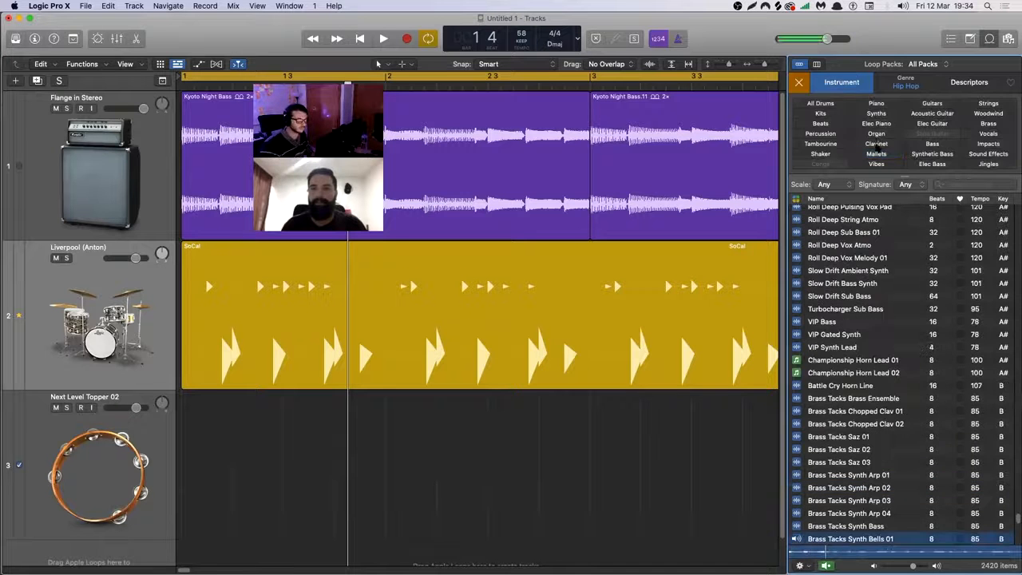
# Filter the hip hop loops by Piano and audition Candlelight Piano together with the groove.
pyautogui.click(877, 103)
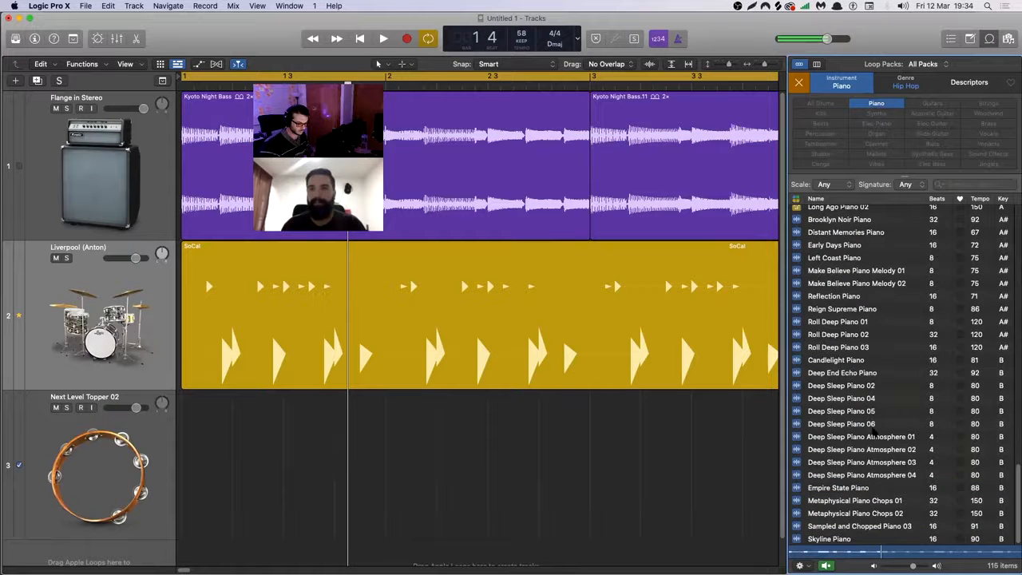
pyautogui.click(855, 361)
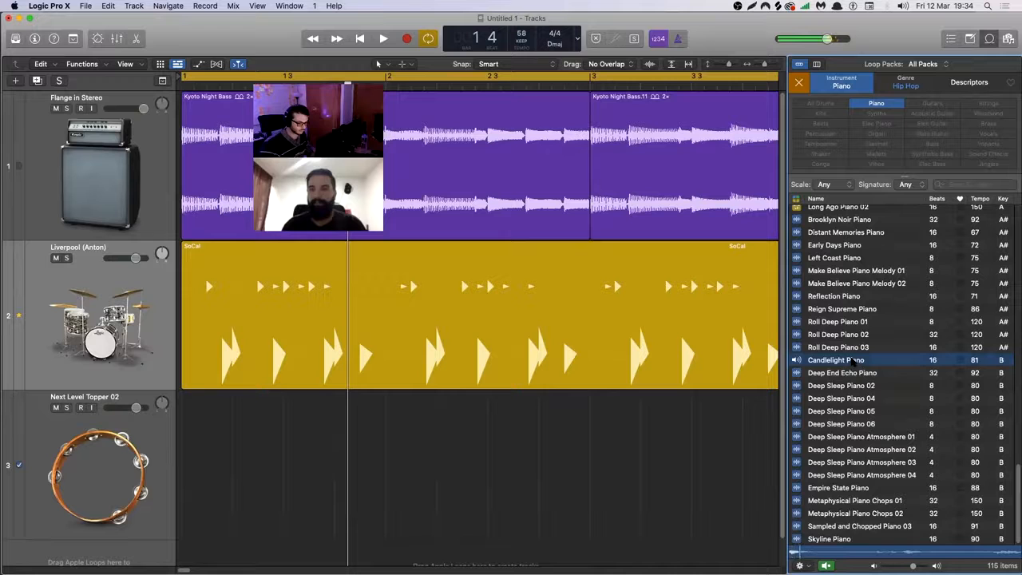
pyautogui.scroll(1, 853, 362)
pyautogui.press('space')
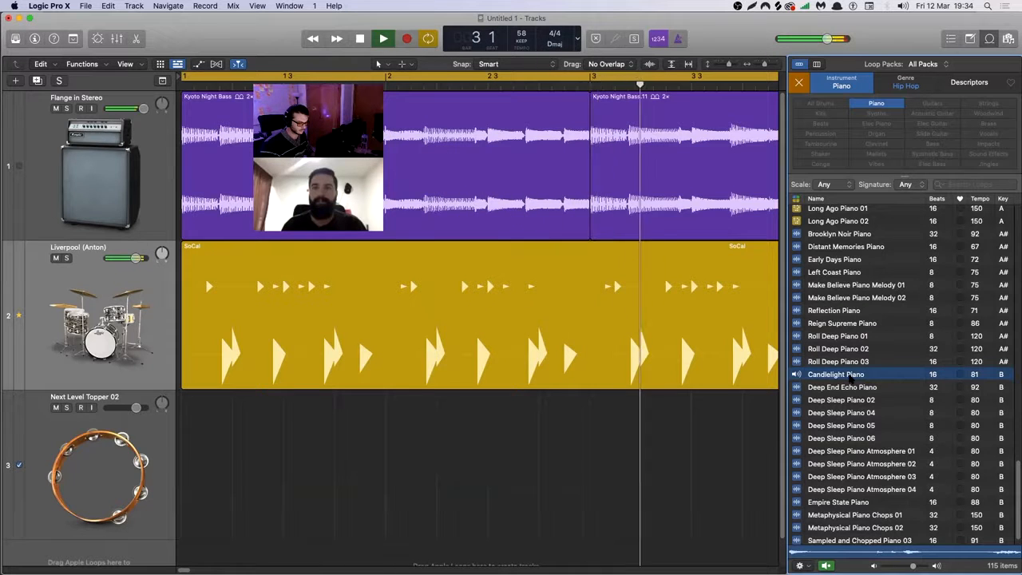
pyautogui.press('space')
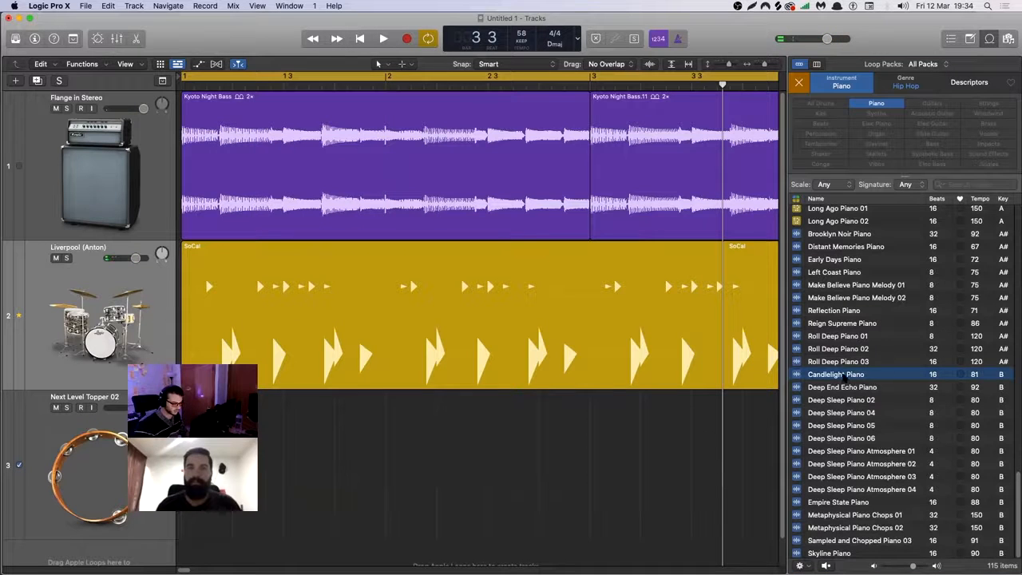
# Play the groove and audition Deep End Echo Piano and Deep Sleep Piano 02, 04 and 05 over it.
pyautogui.press('space')
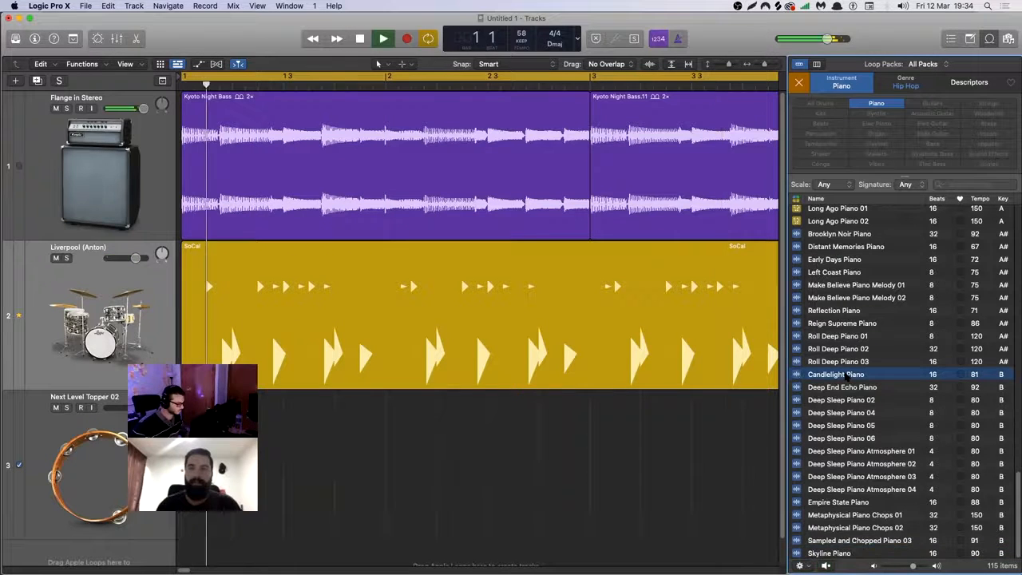
pyautogui.press('Down')
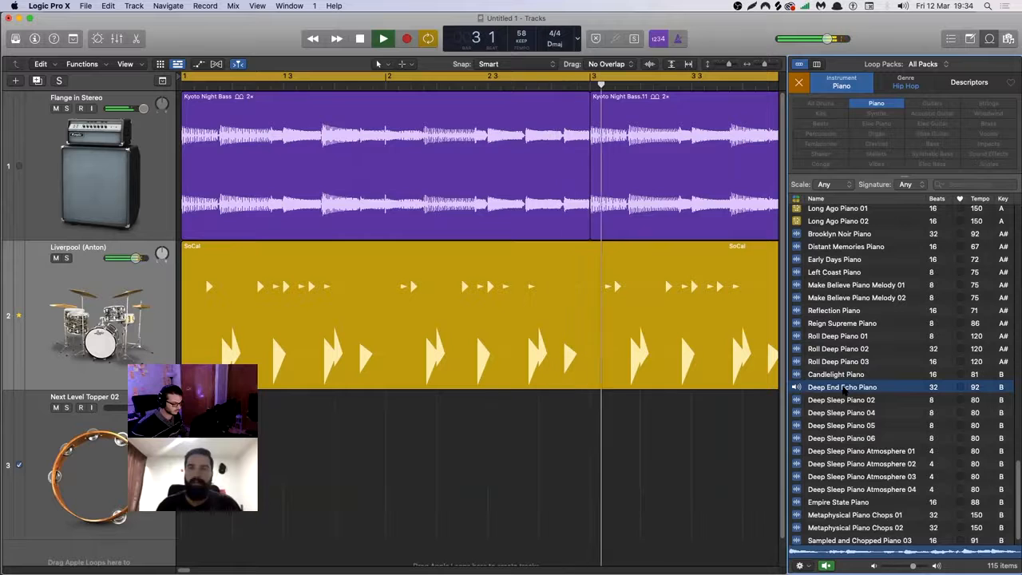
pyautogui.press('Down')
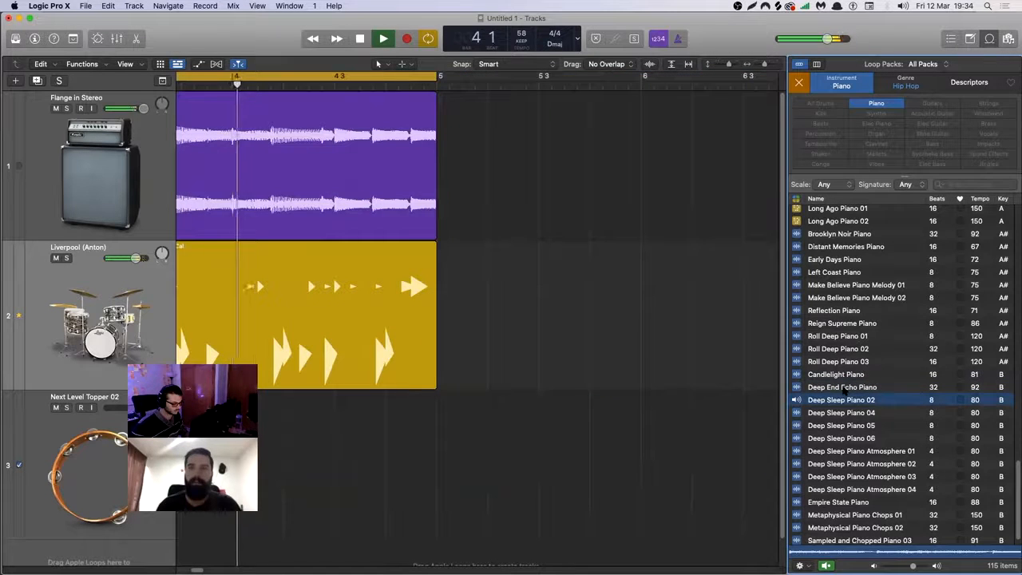
pyautogui.press('Down')
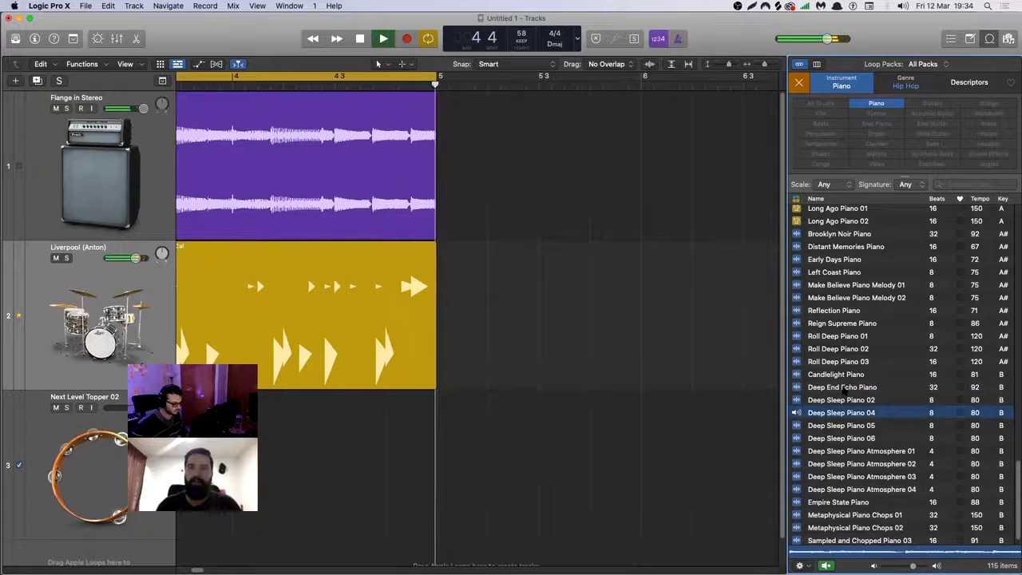
pyautogui.press('Down')
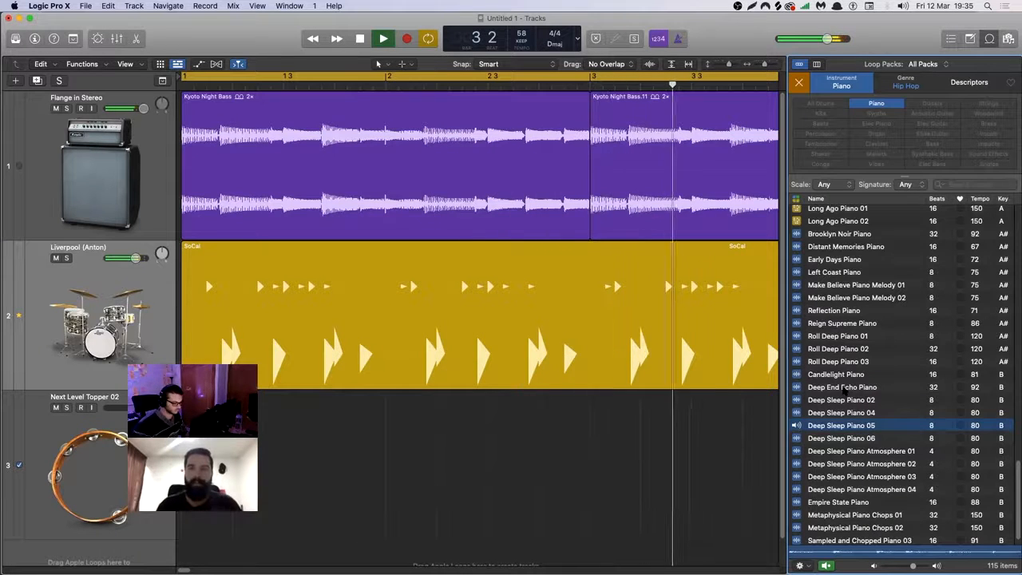
# Add Deep Sleep Piano 05 to the third track at bar 1 and repeat it once to fill all four bars.
pyautogui.moveTo(843, 429); pyautogui.dragTo(312, 412)
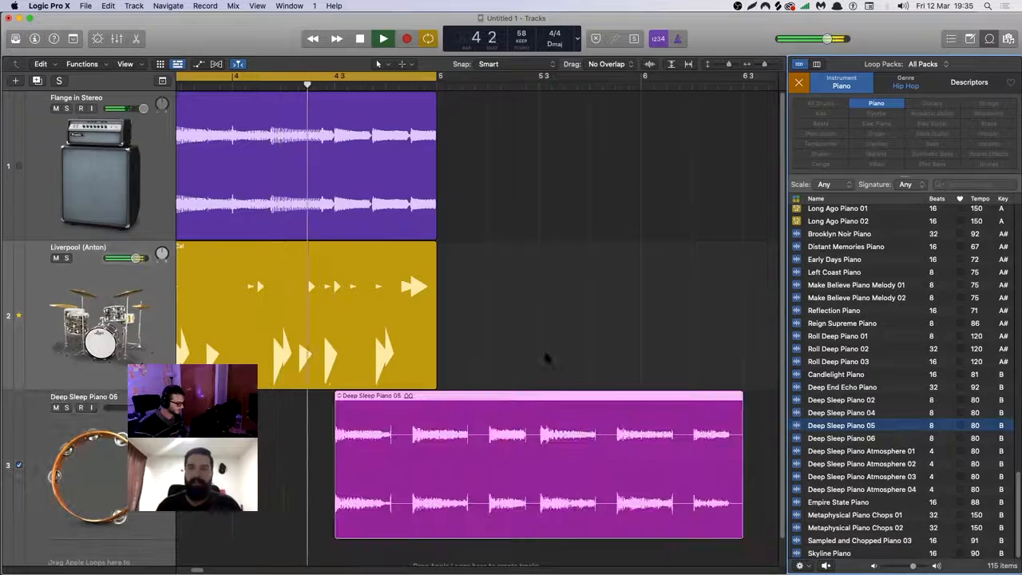
pyautogui.click(556, 327)
pyautogui.press('z')
pyautogui.moveTo(585, 463); pyautogui.dragTo(196, 457)
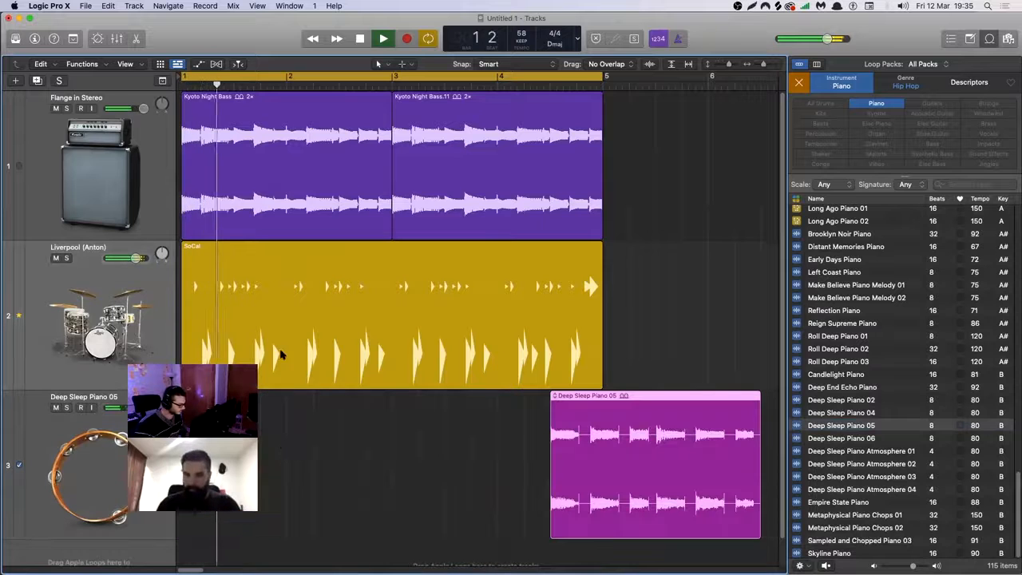
pyautogui.moveTo(700, 394); pyautogui.dragTo(332, 404)
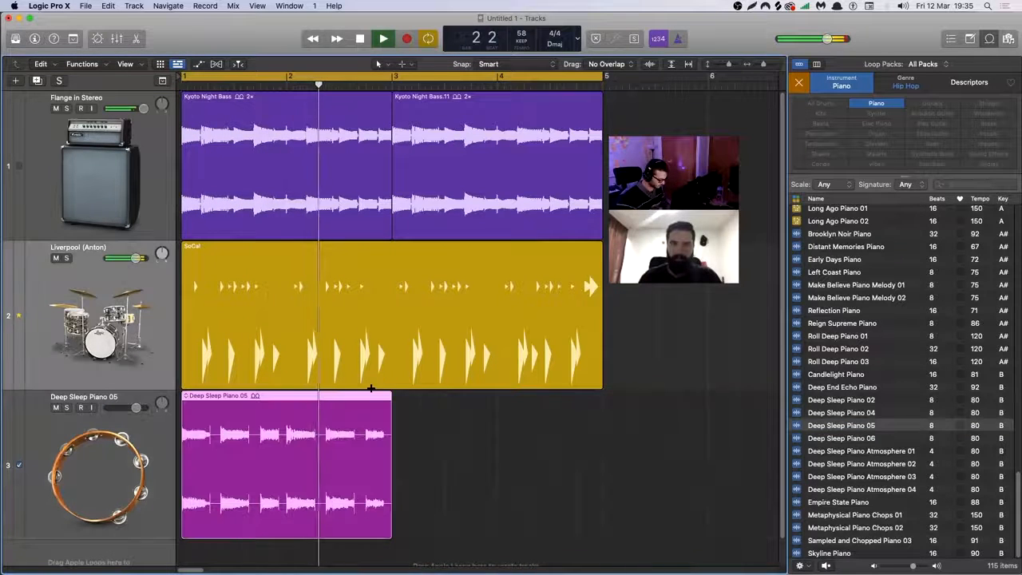
pyautogui.press('super+r')
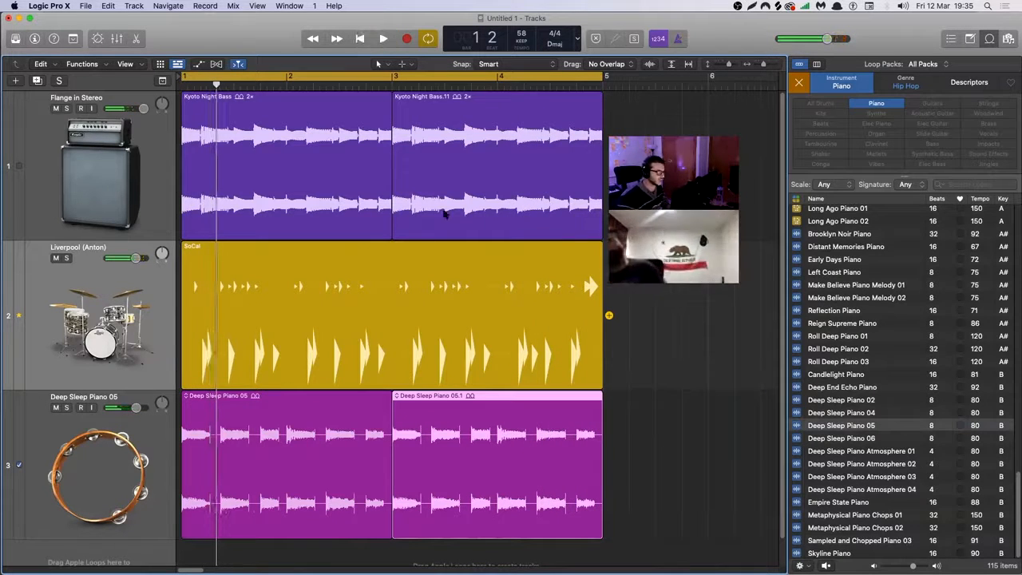
pyautogui.press('space')
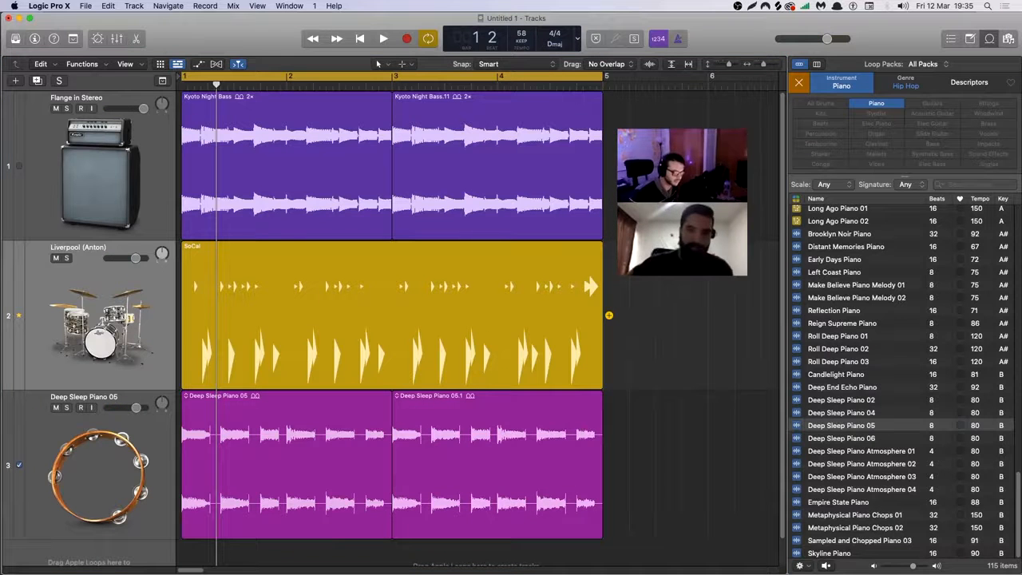